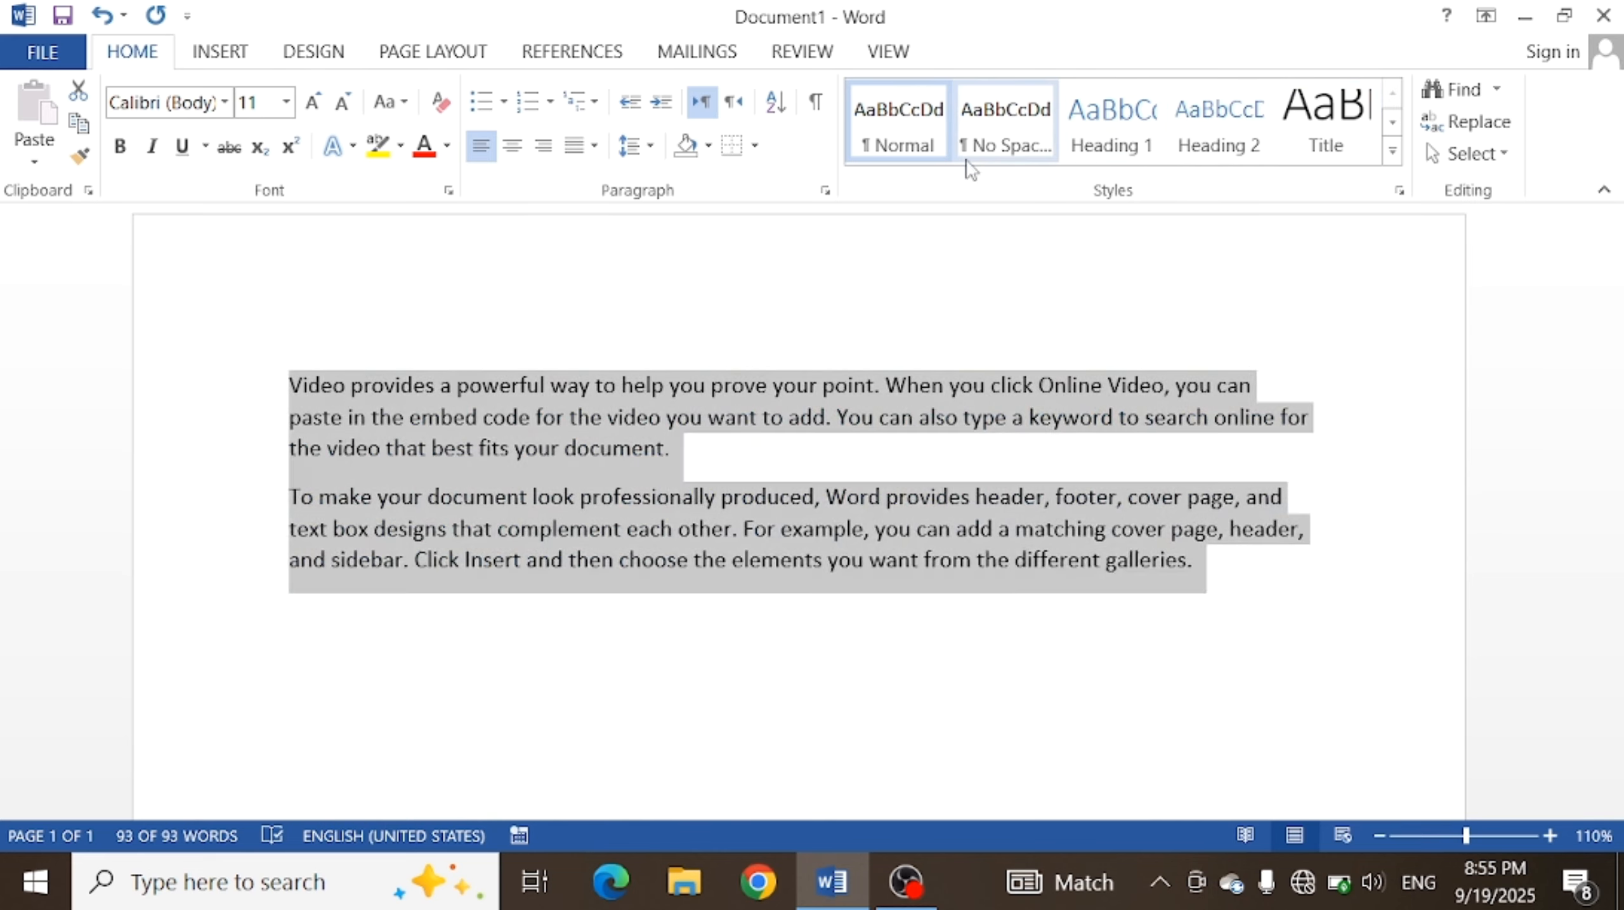
- Apply the Book Title style to both selected paragraphs
click(984, 151)
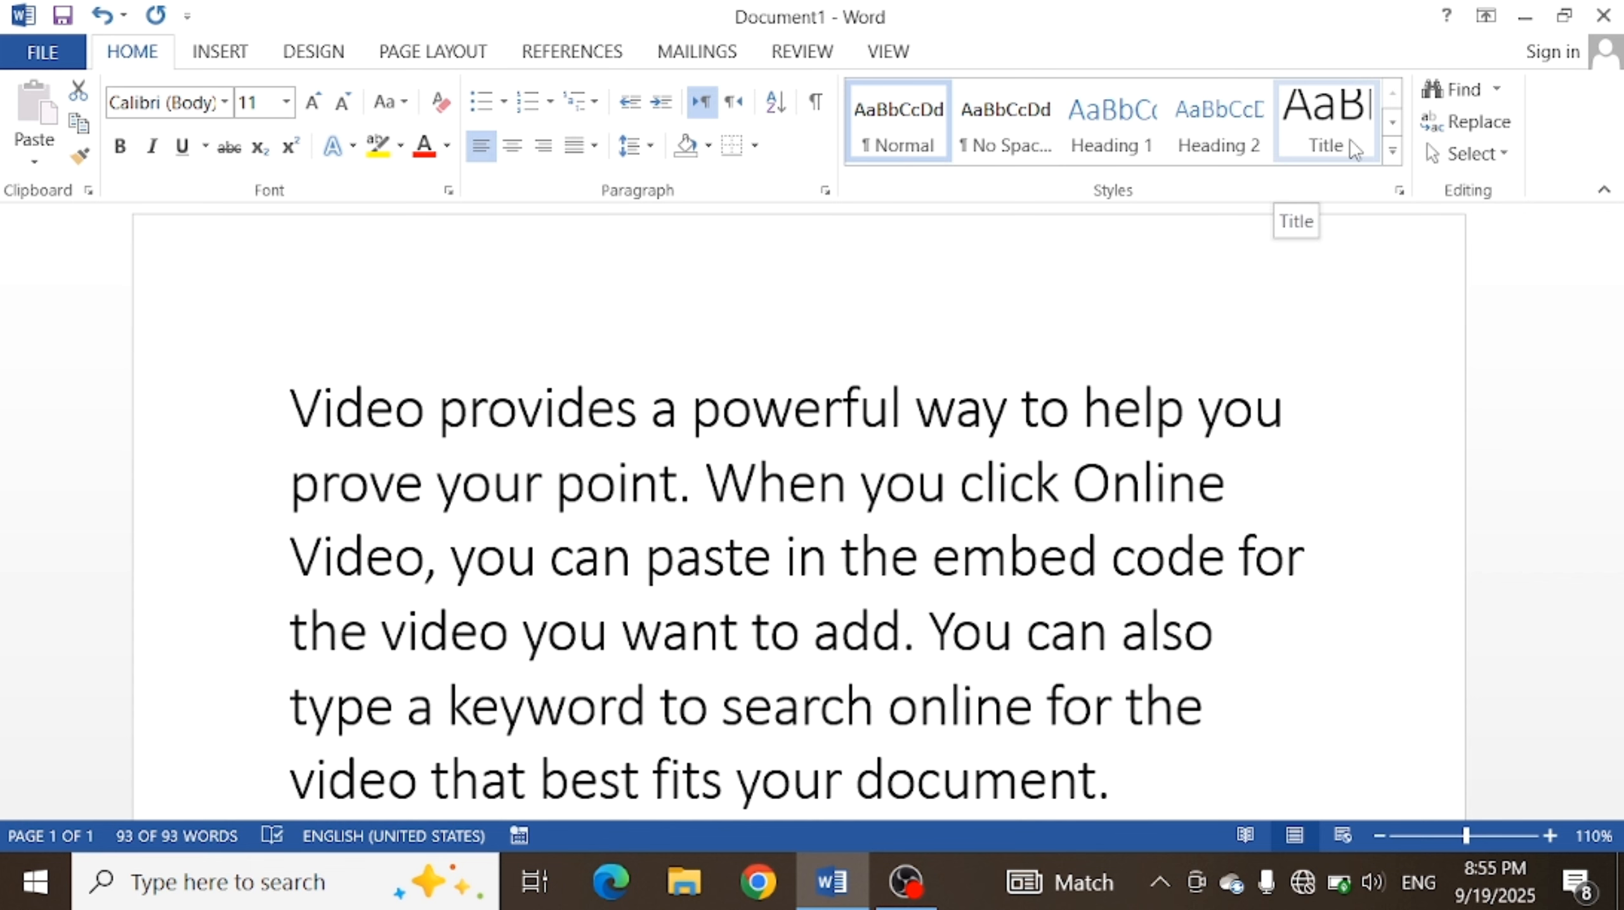
click(1392, 153)
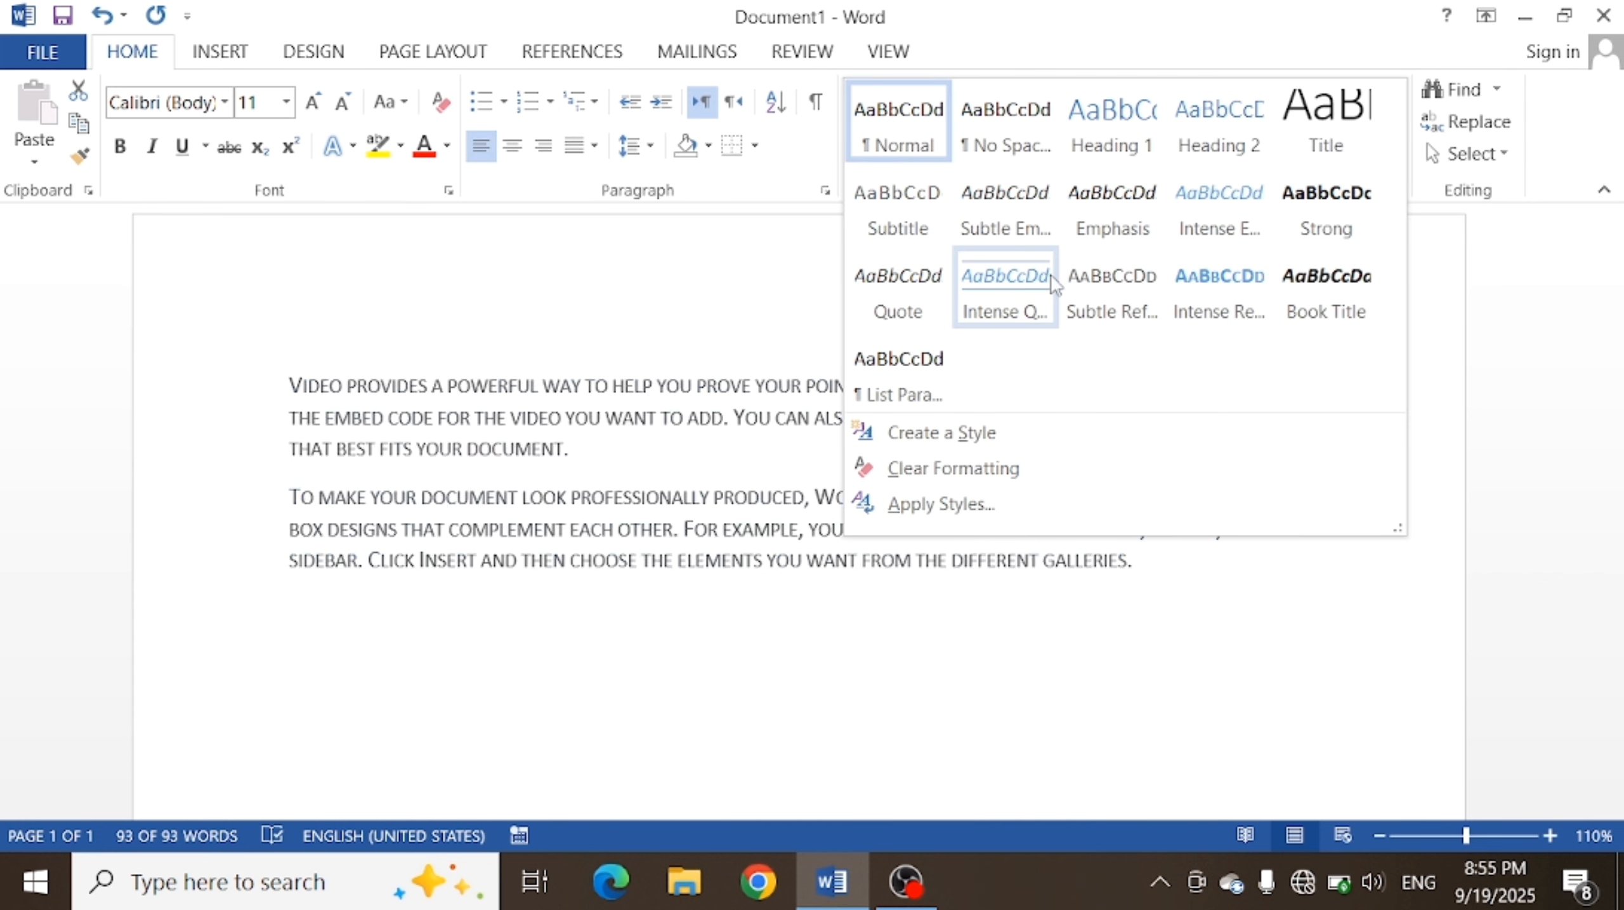
click(1293, 277)
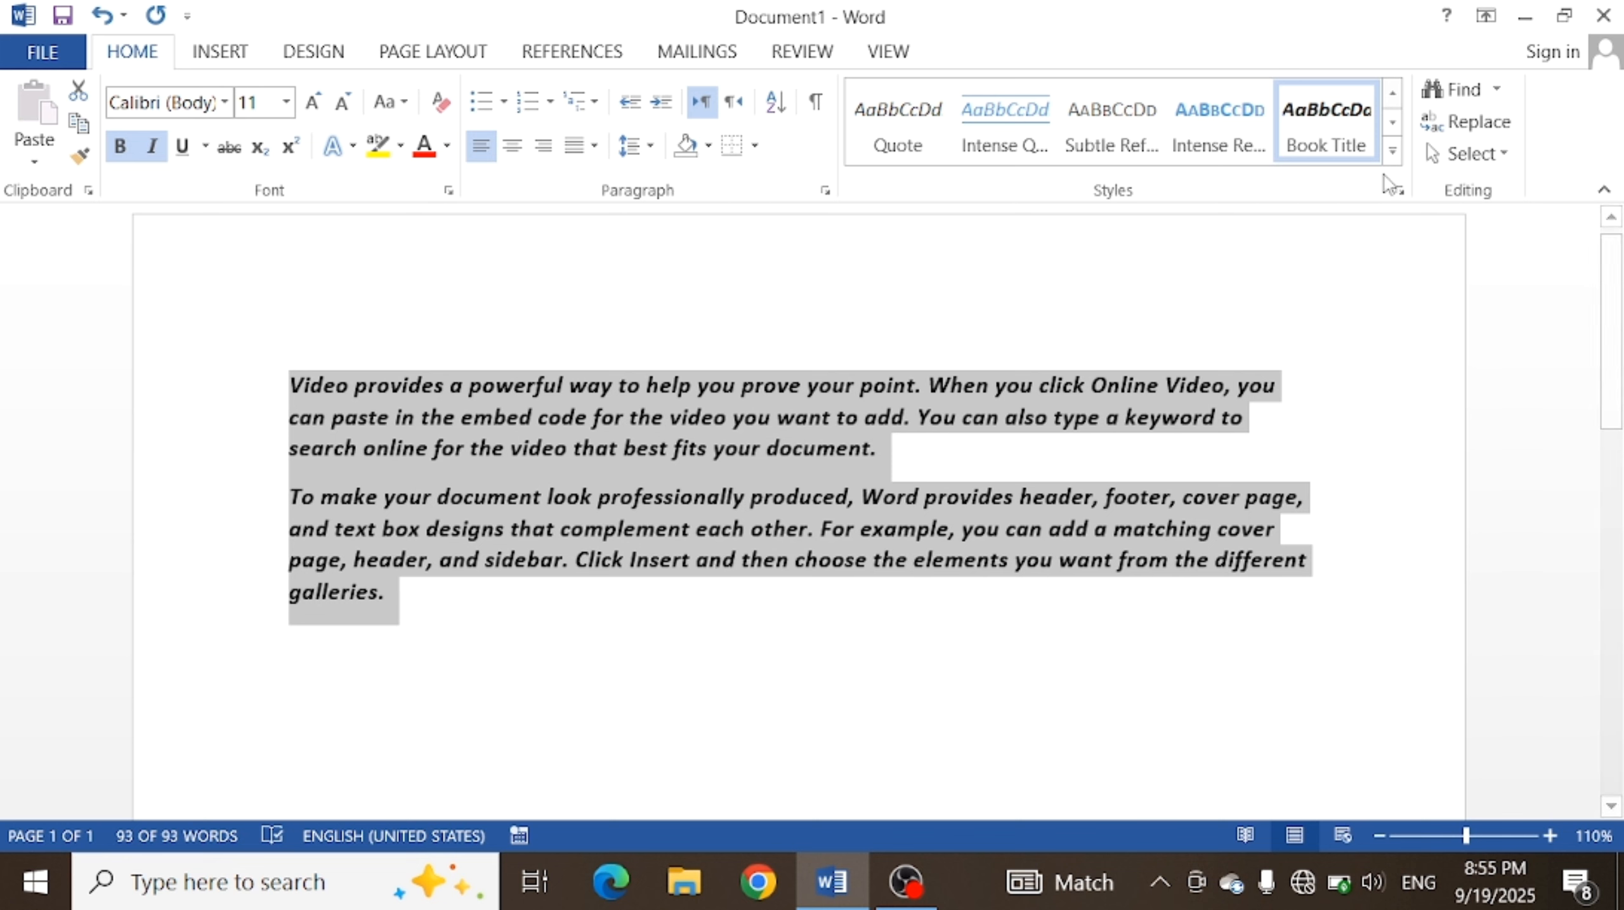
- Delete both selected paragraphs to leave the document blank
click(1393, 152)
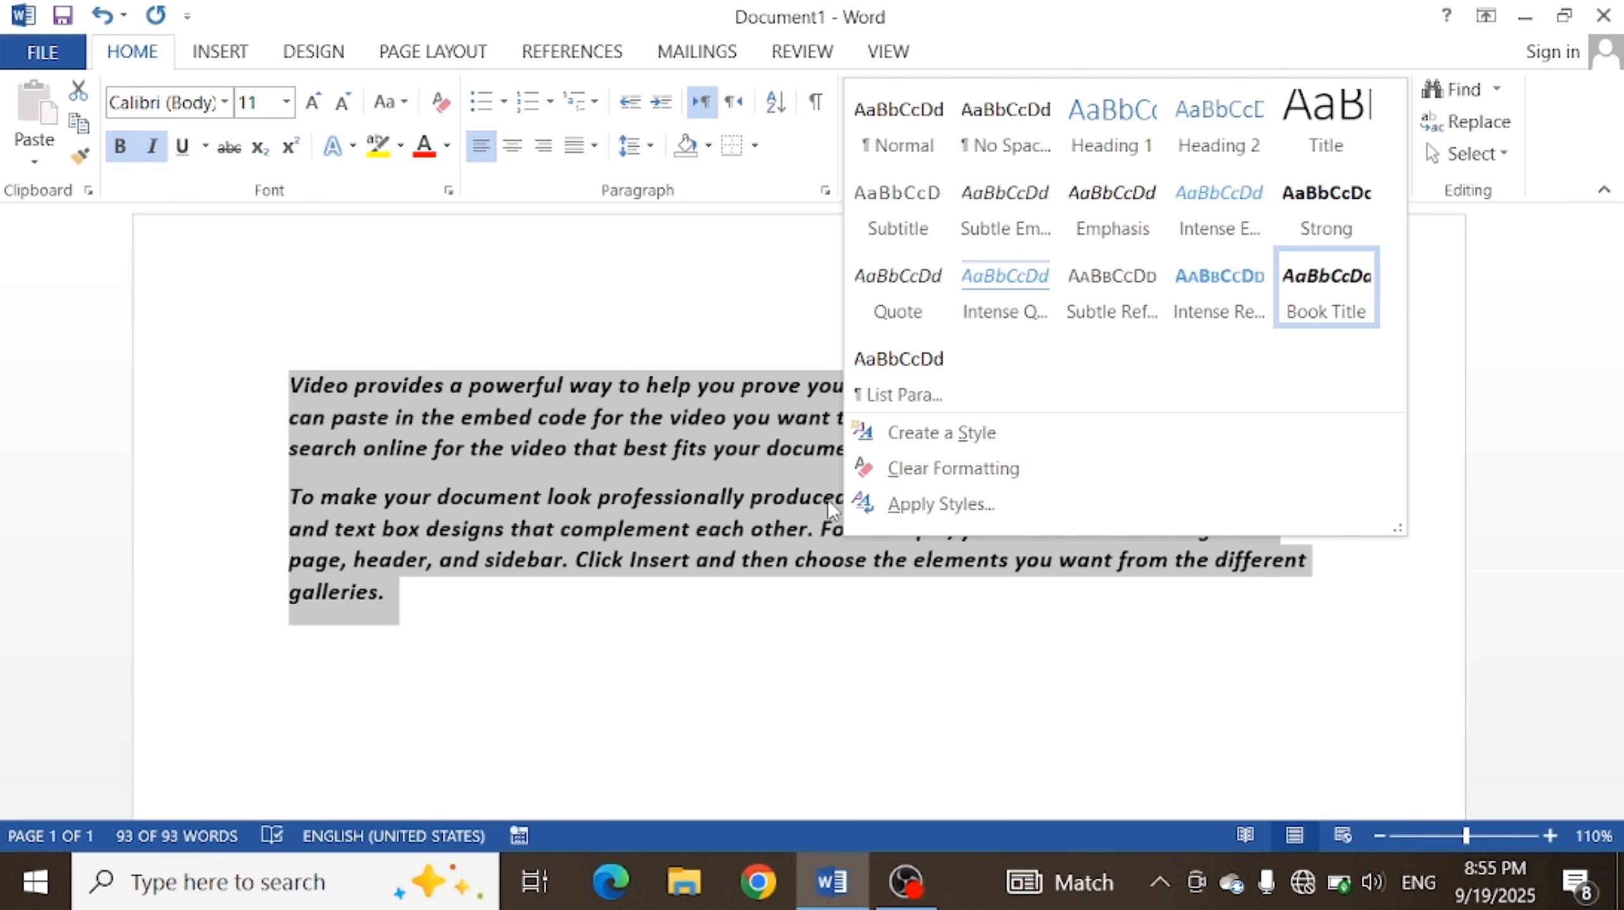
click(782, 698)
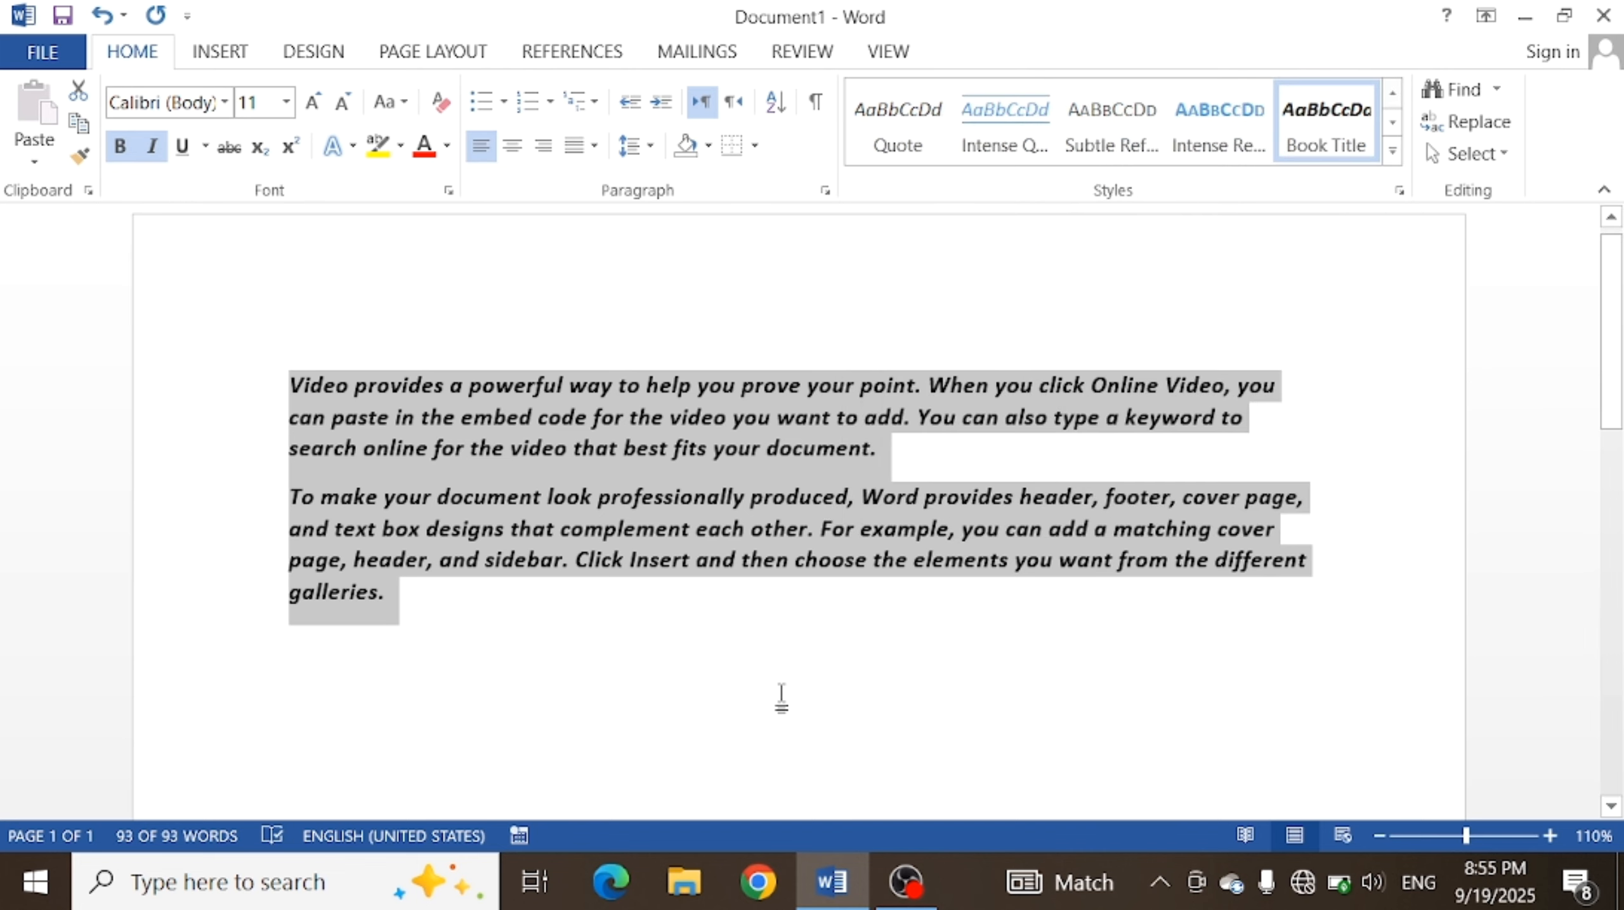
key(Delete)
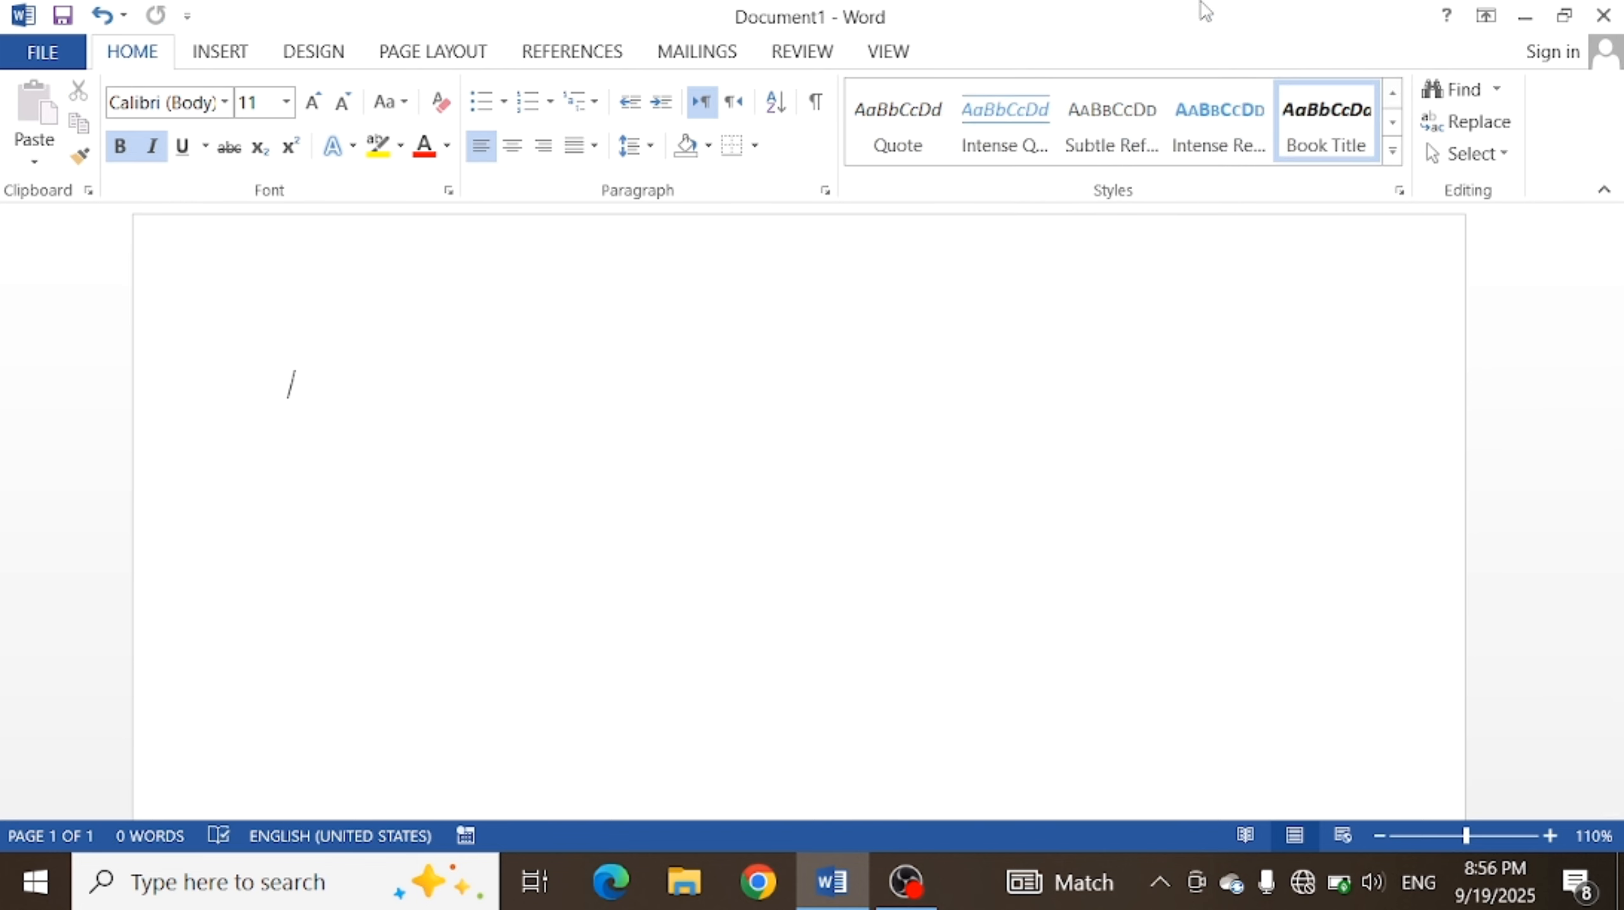
- Start creating a new style from formatting and name it "CS Fled"
click(1391, 150)
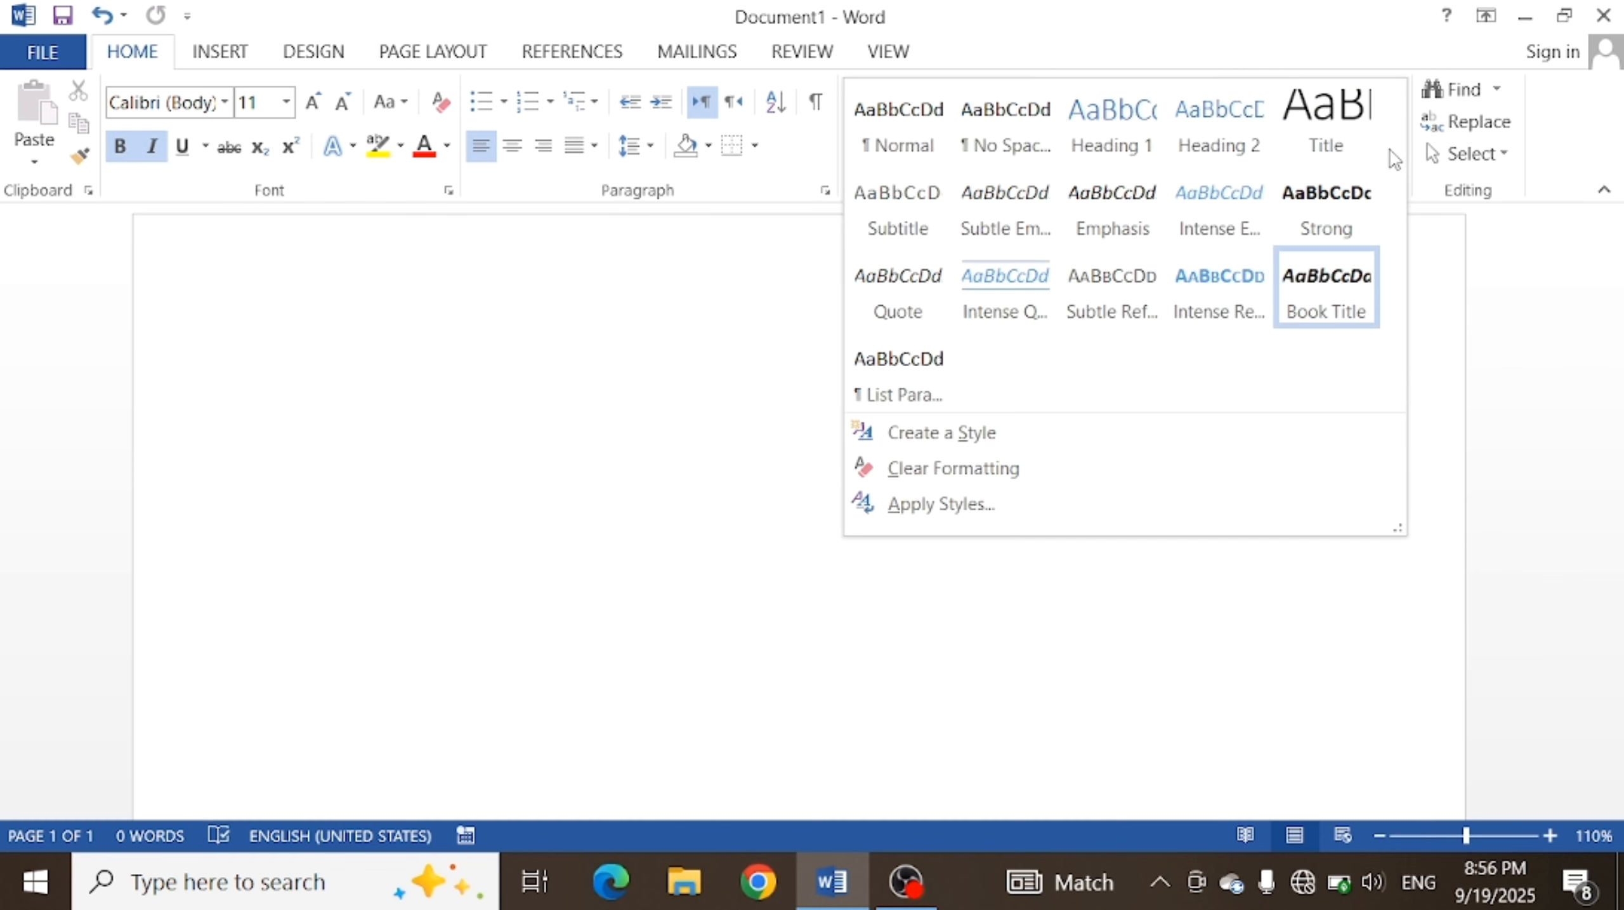
click(927, 440)
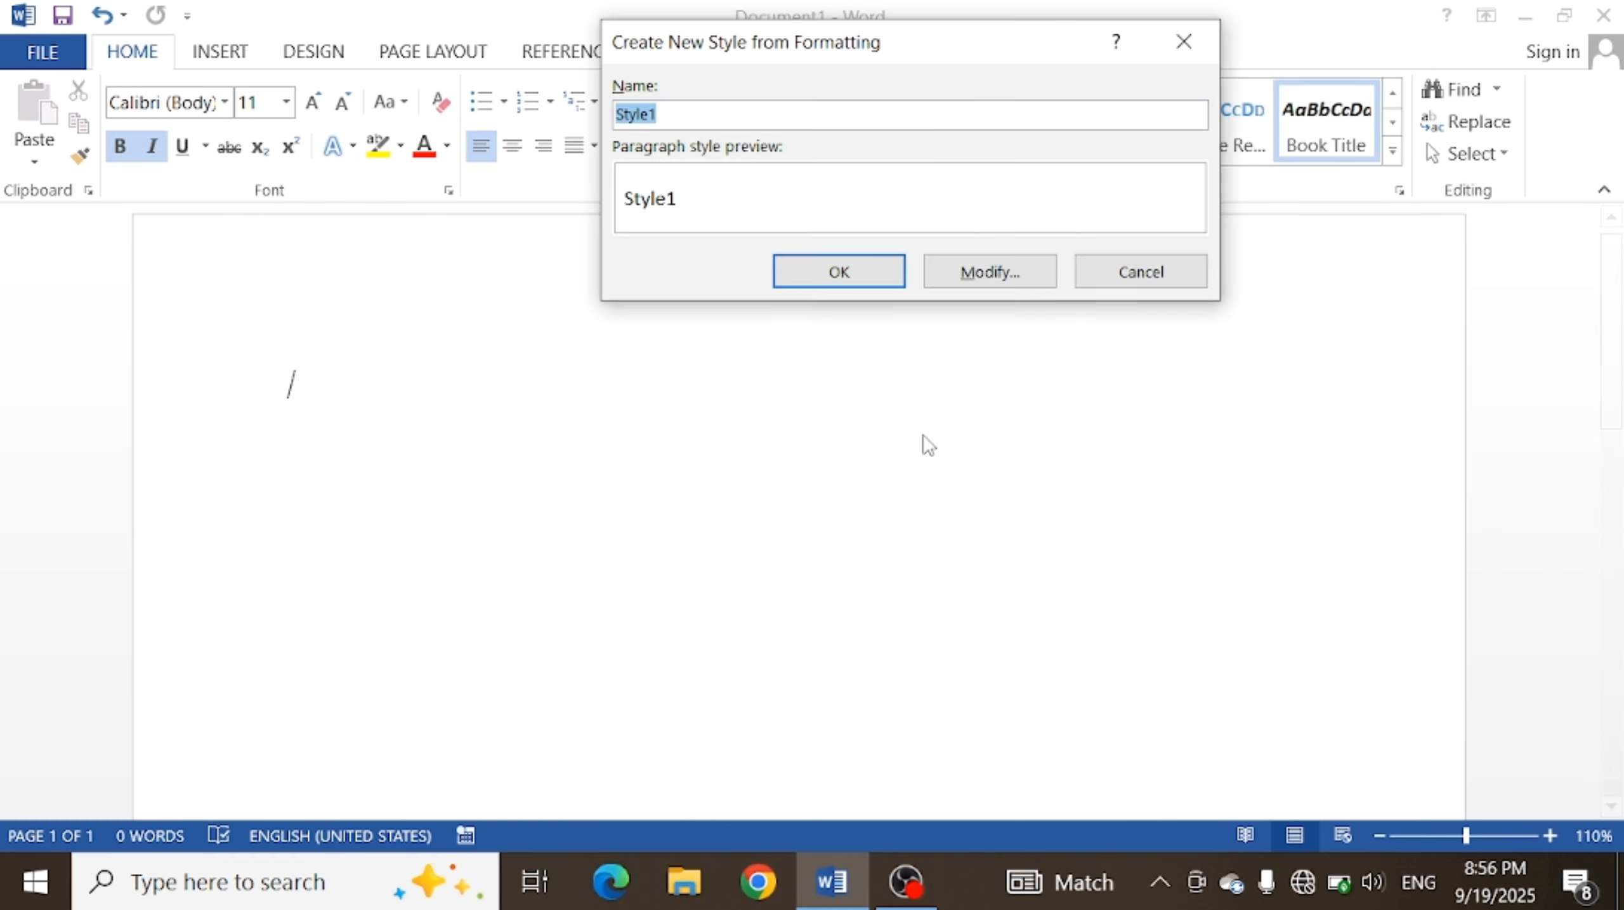
click(731, 119)
key(BackSpace)
key(BackSpace)
key(BackSpace)
key(BackSpace)
key(BackSpace)
key(BackSpace)
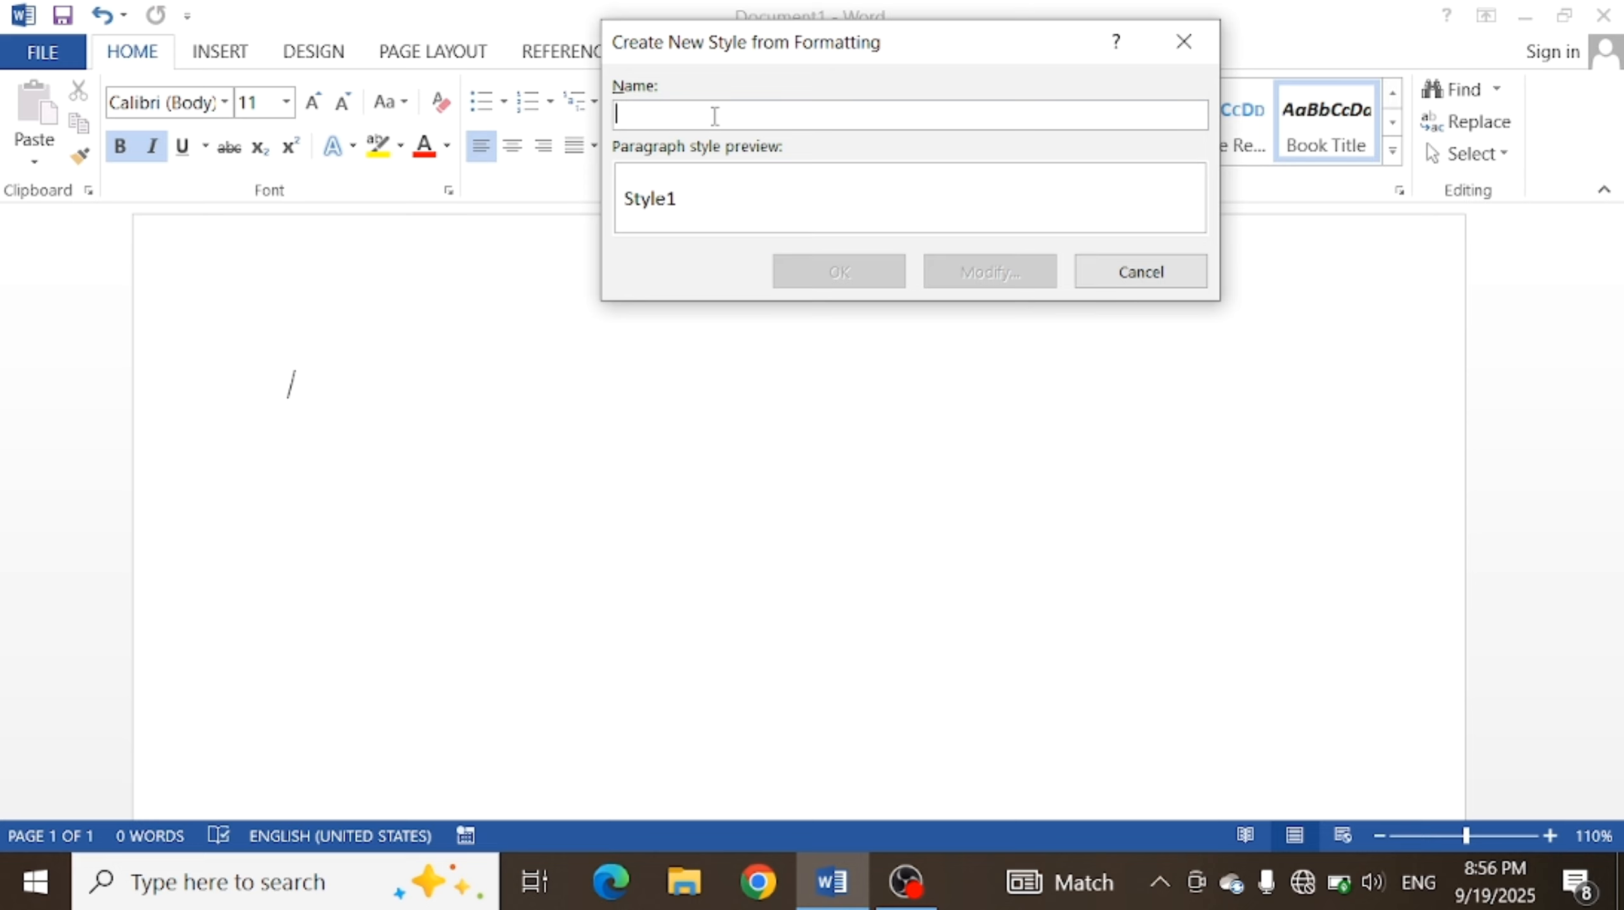
text(CS F)
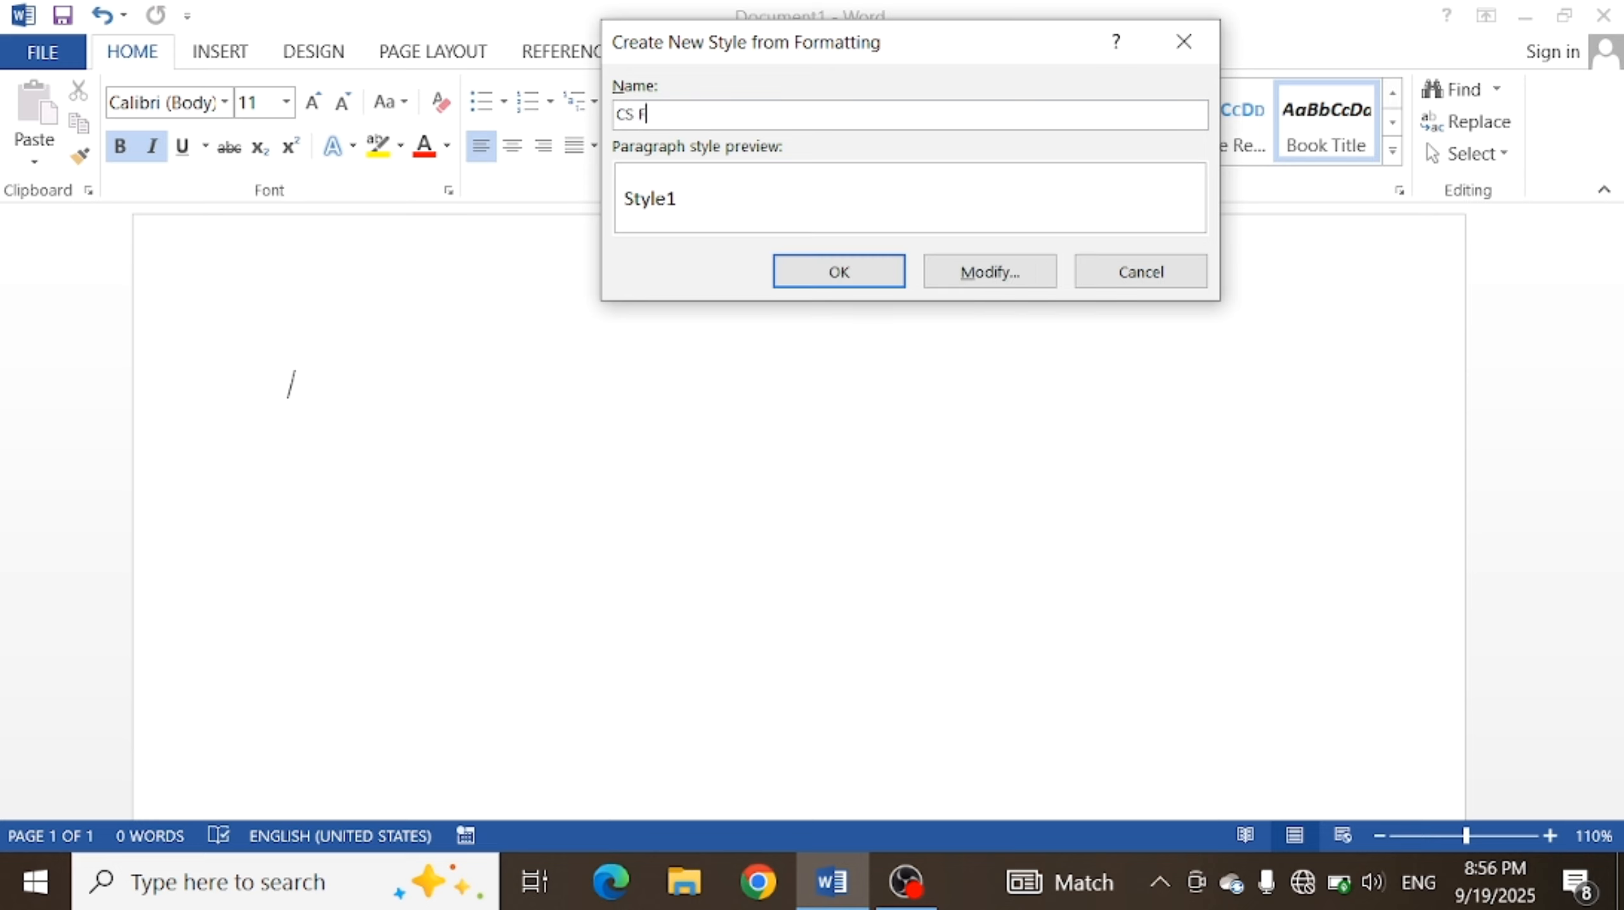
text(IE)
key(BackSpace)
key(BackSpace)
text(ield)
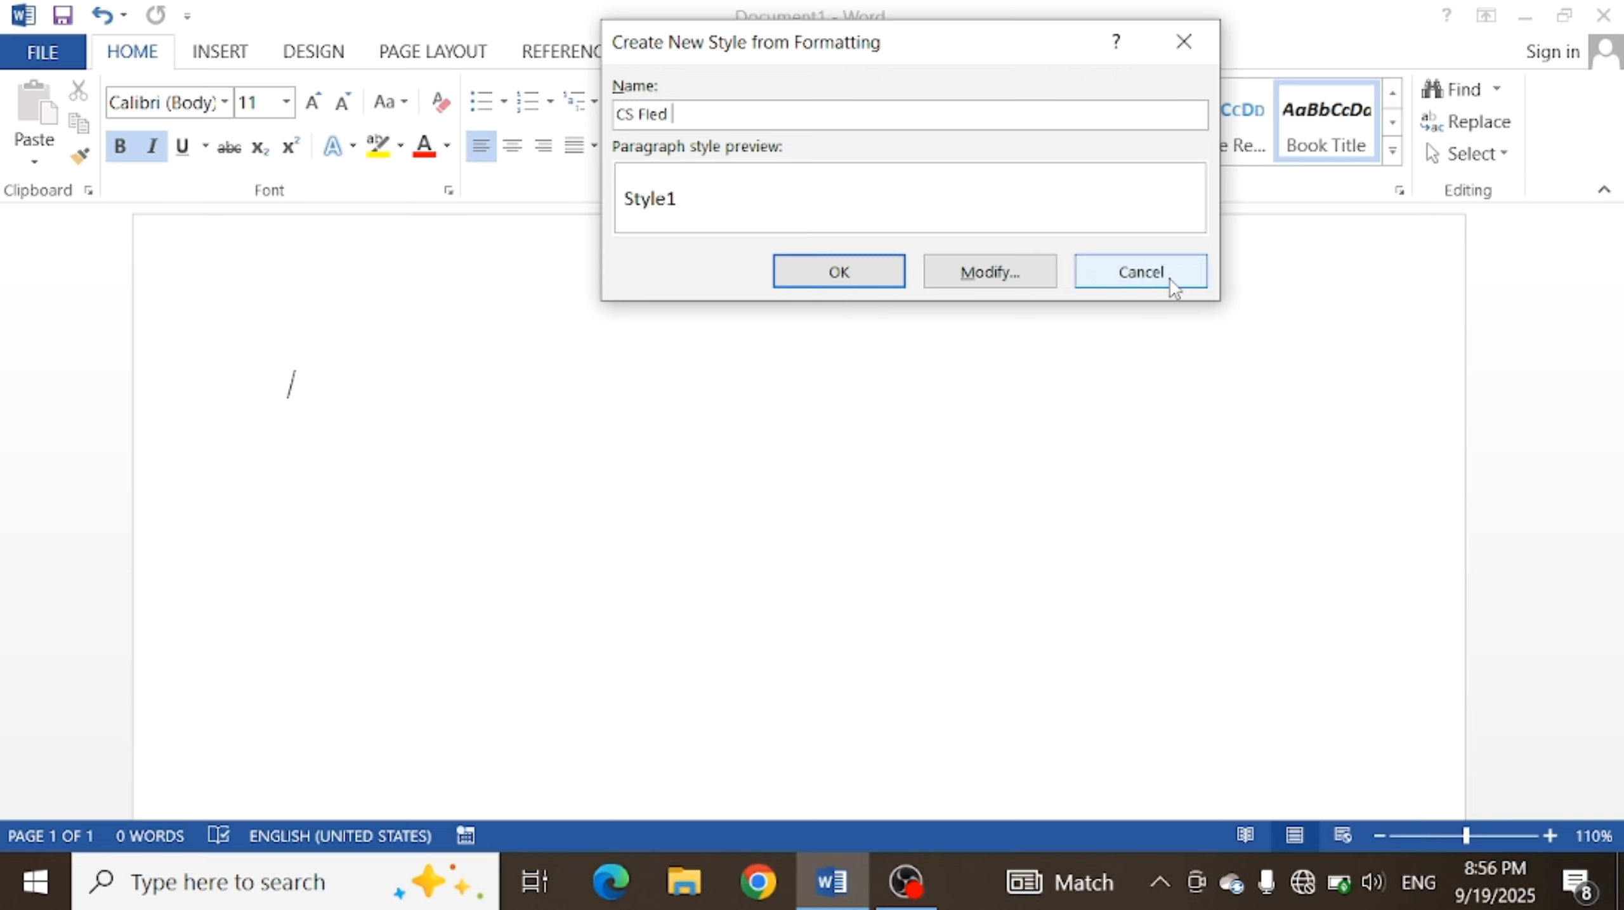
- Modify the new style's formatting to use the Arial Black font at size 16
click(1027, 278)
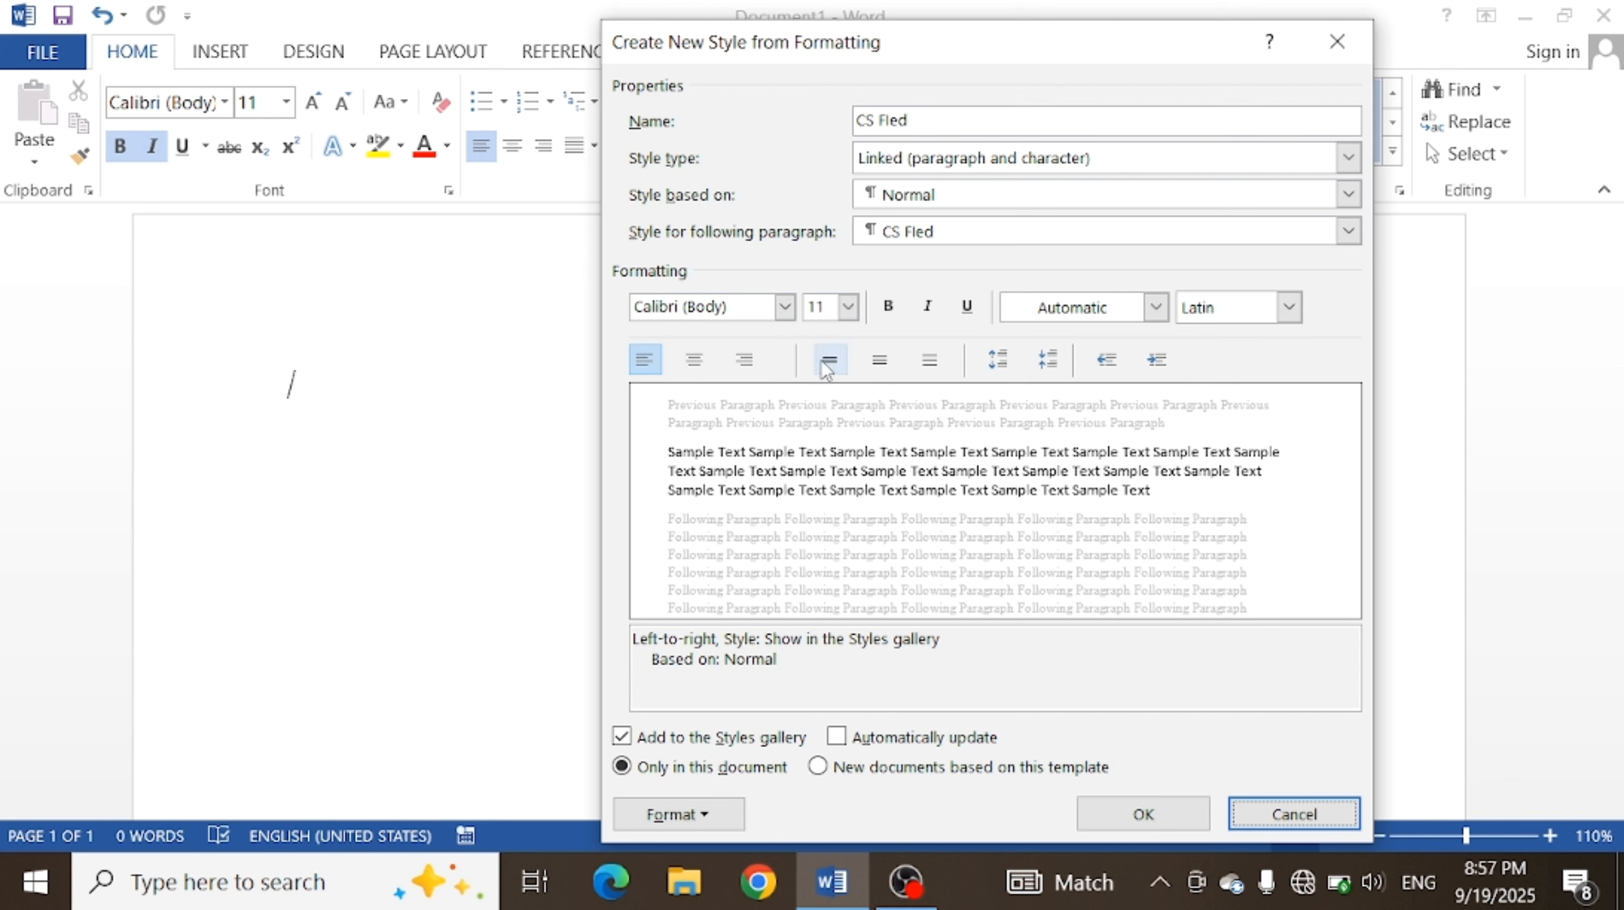
click(784, 308)
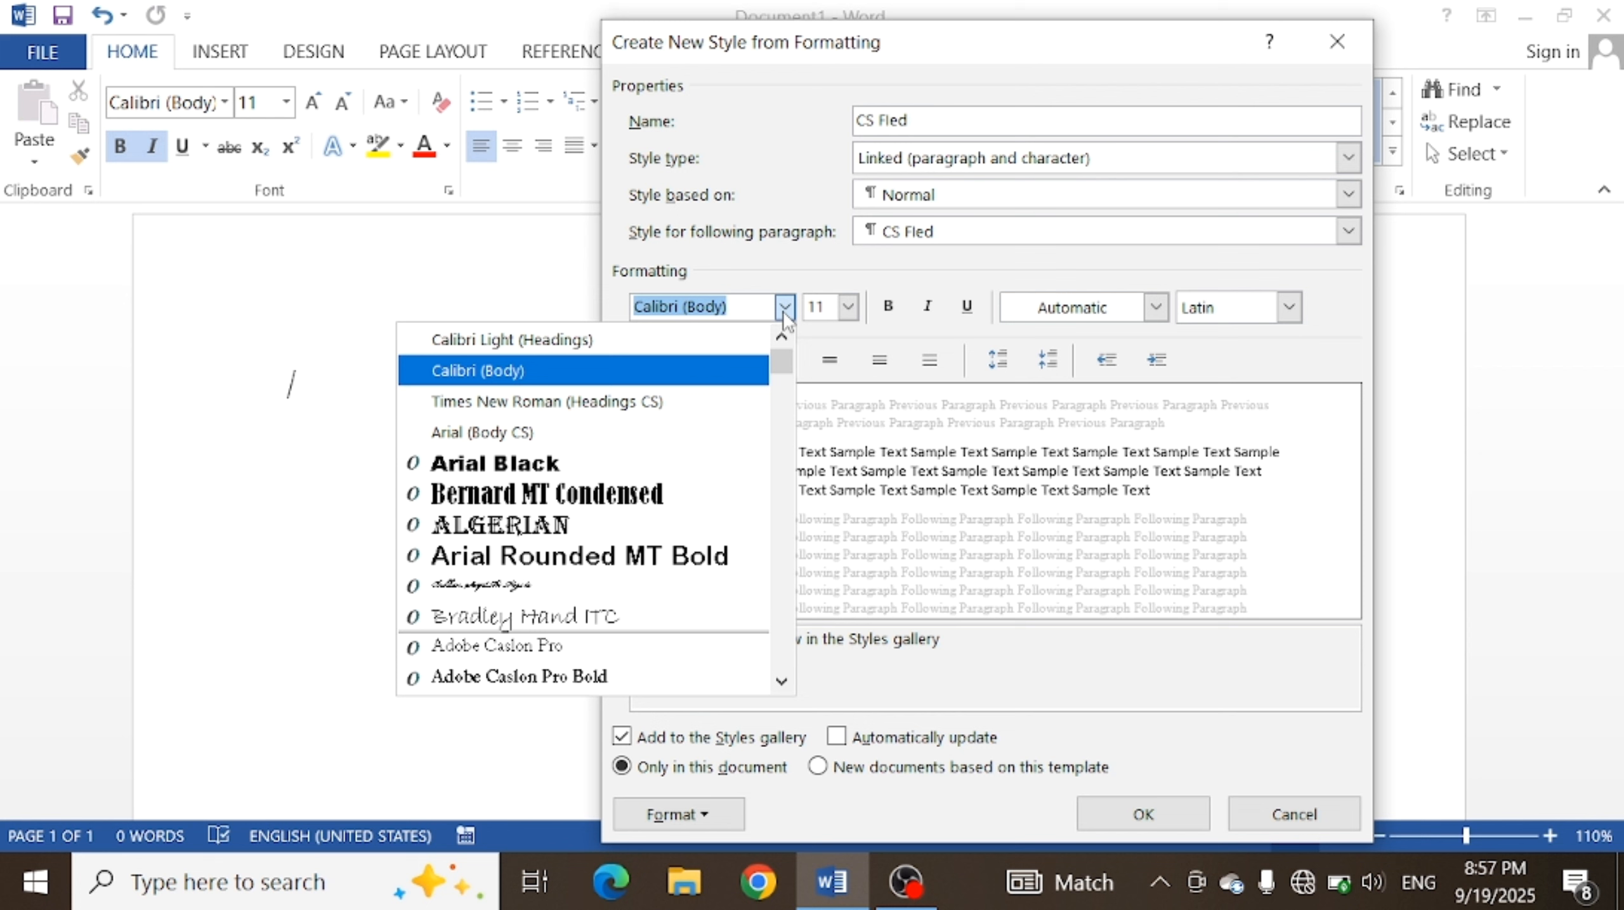
click(583, 465)
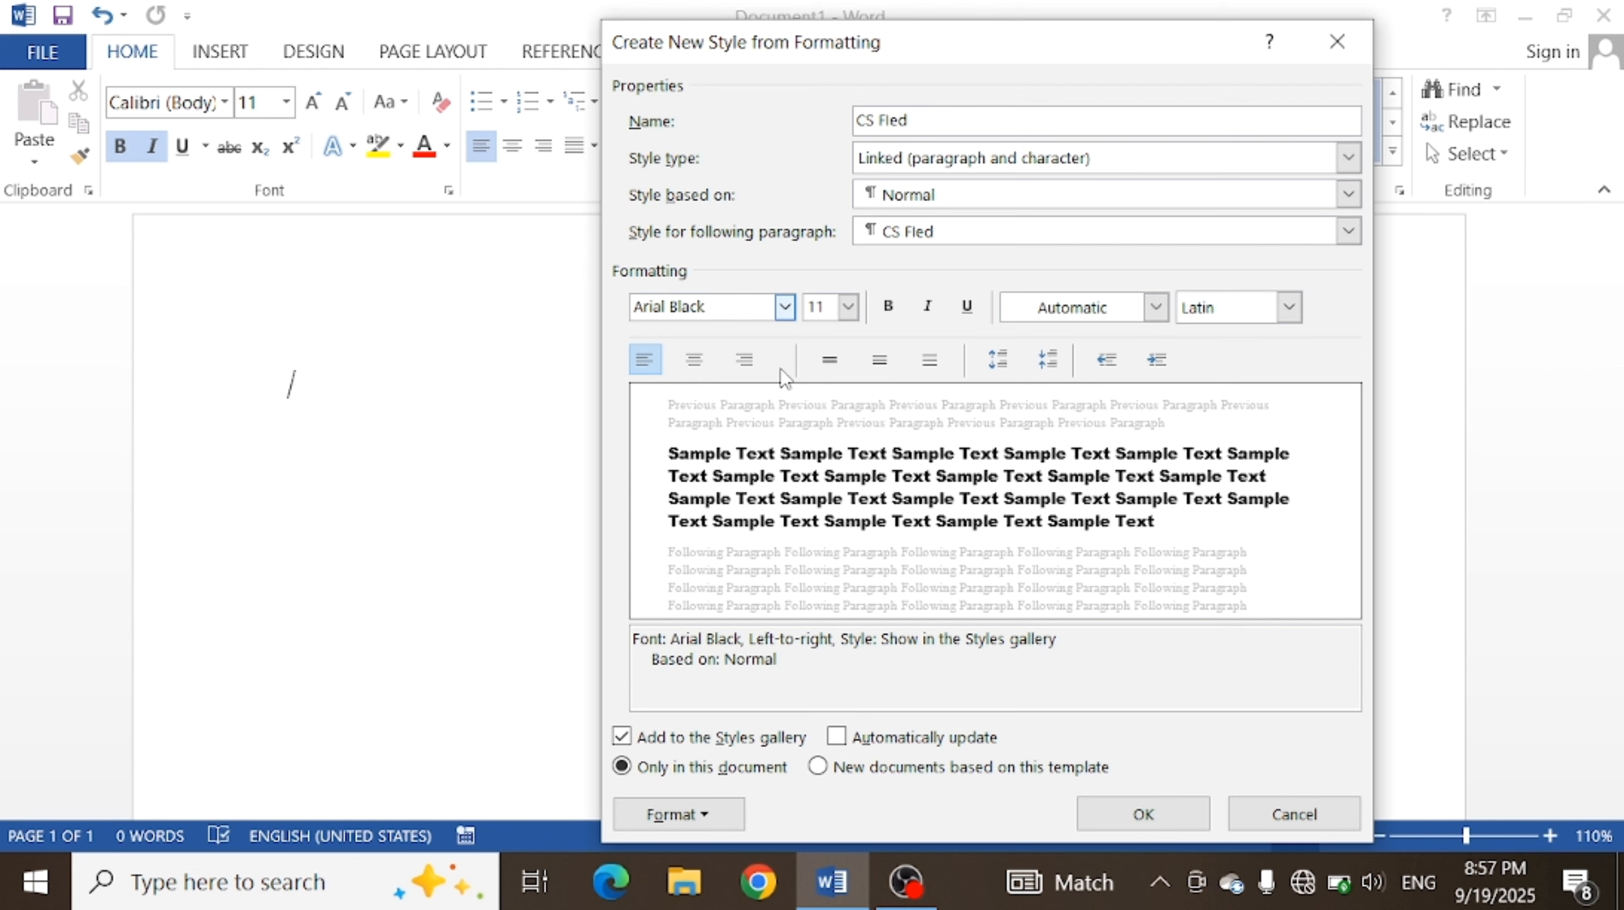
click(846, 317)
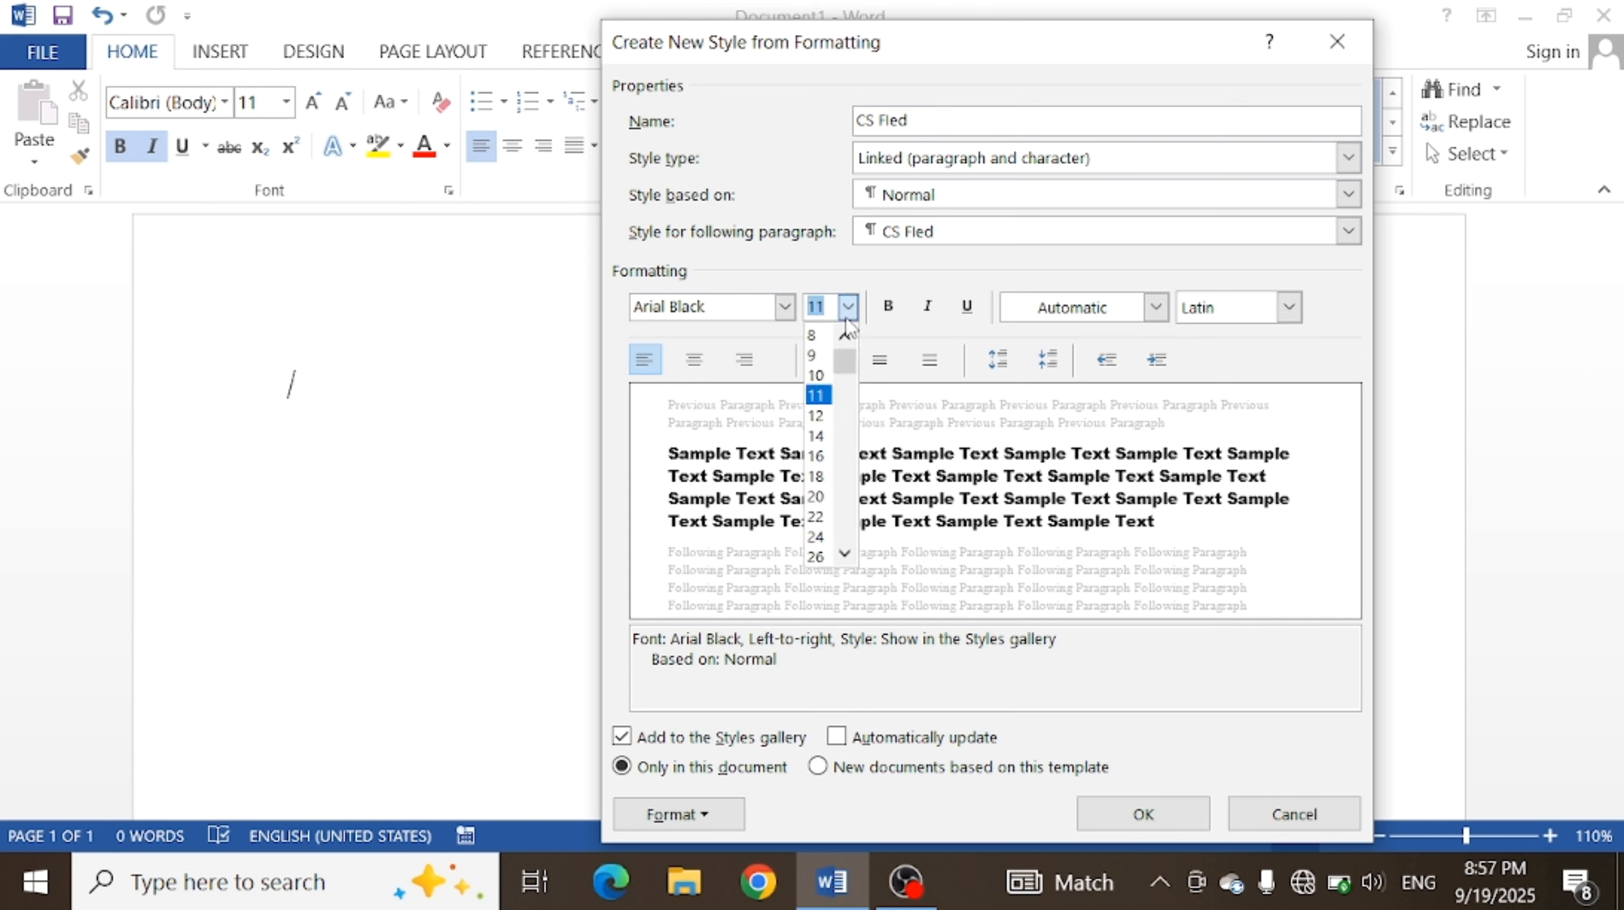
click(817, 456)
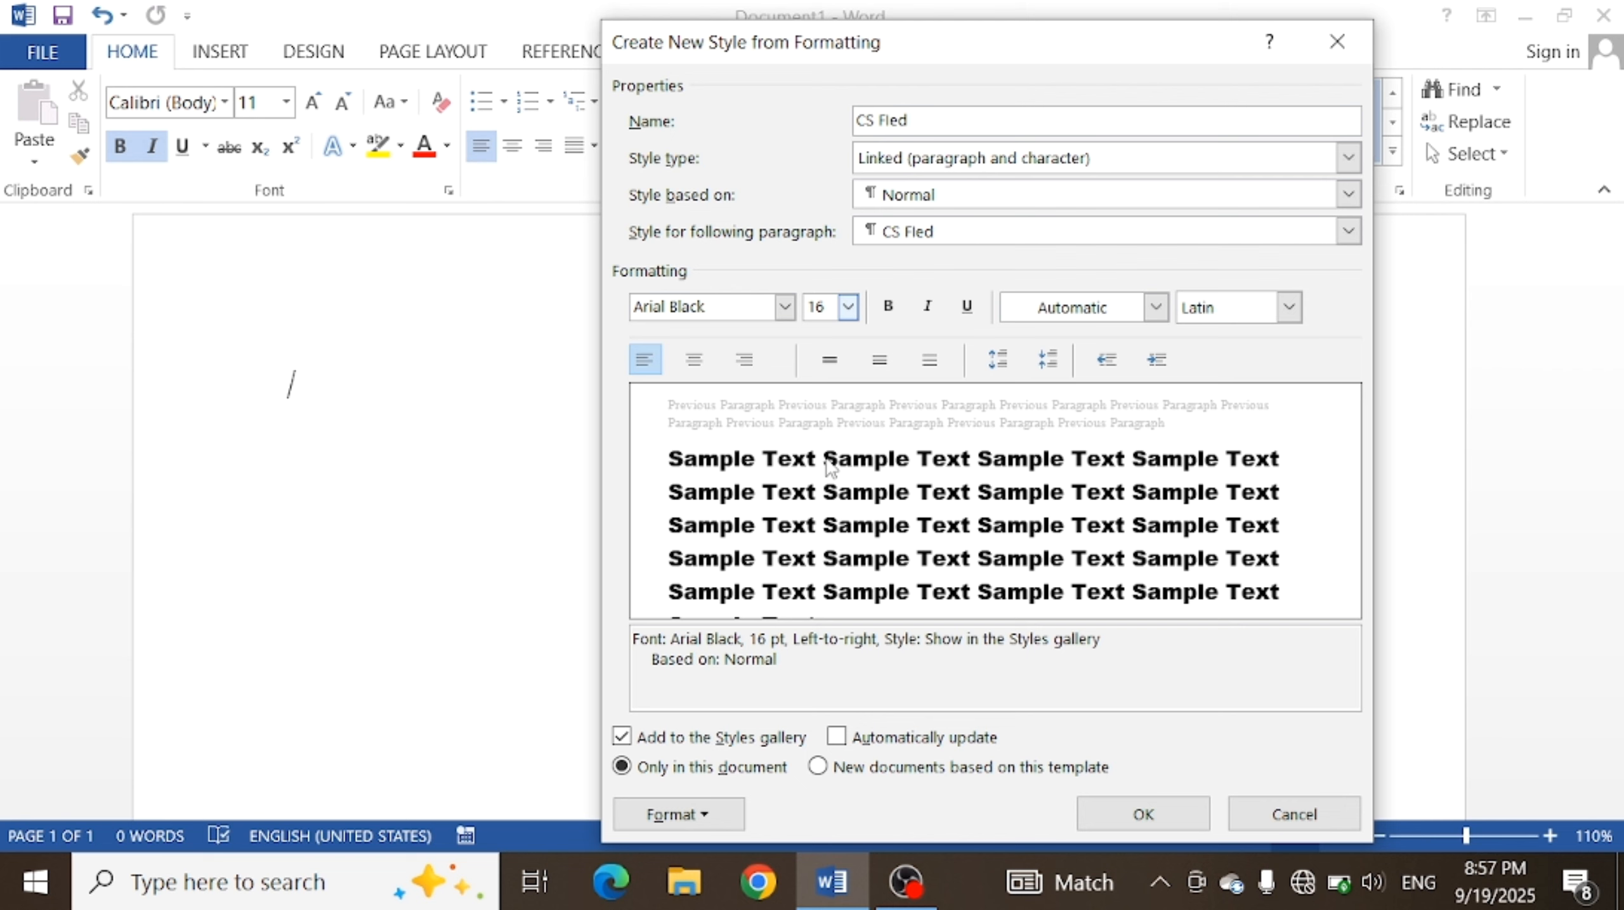
- Make the new style's text bold, italic and underlined, with a standard Dark Blue font color
click(890, 307)
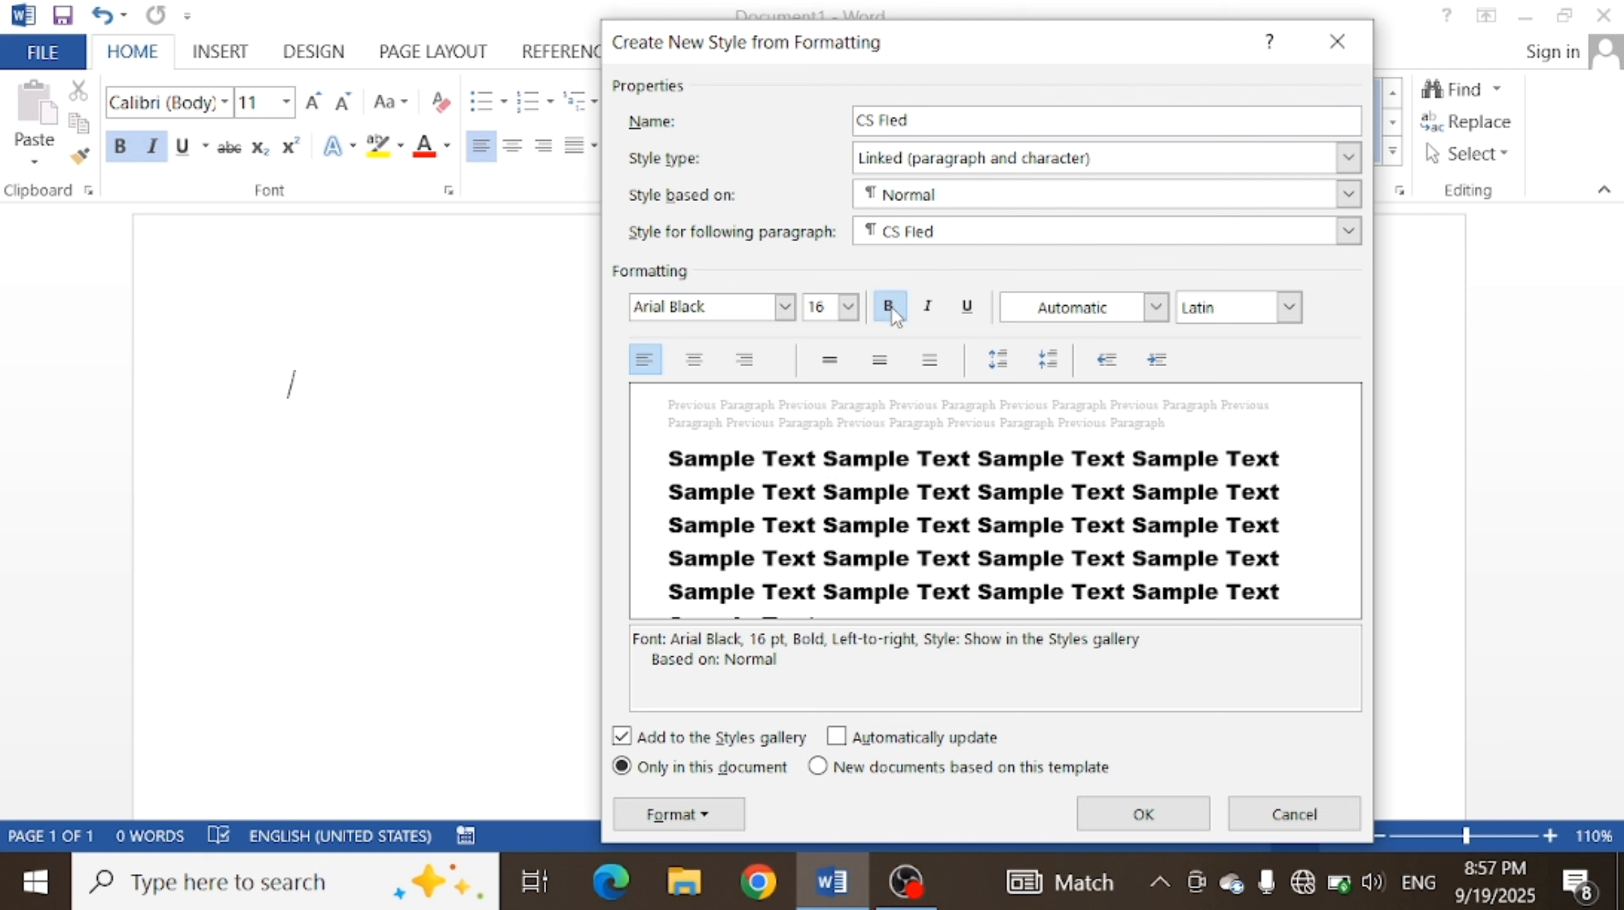
click(931, 308)
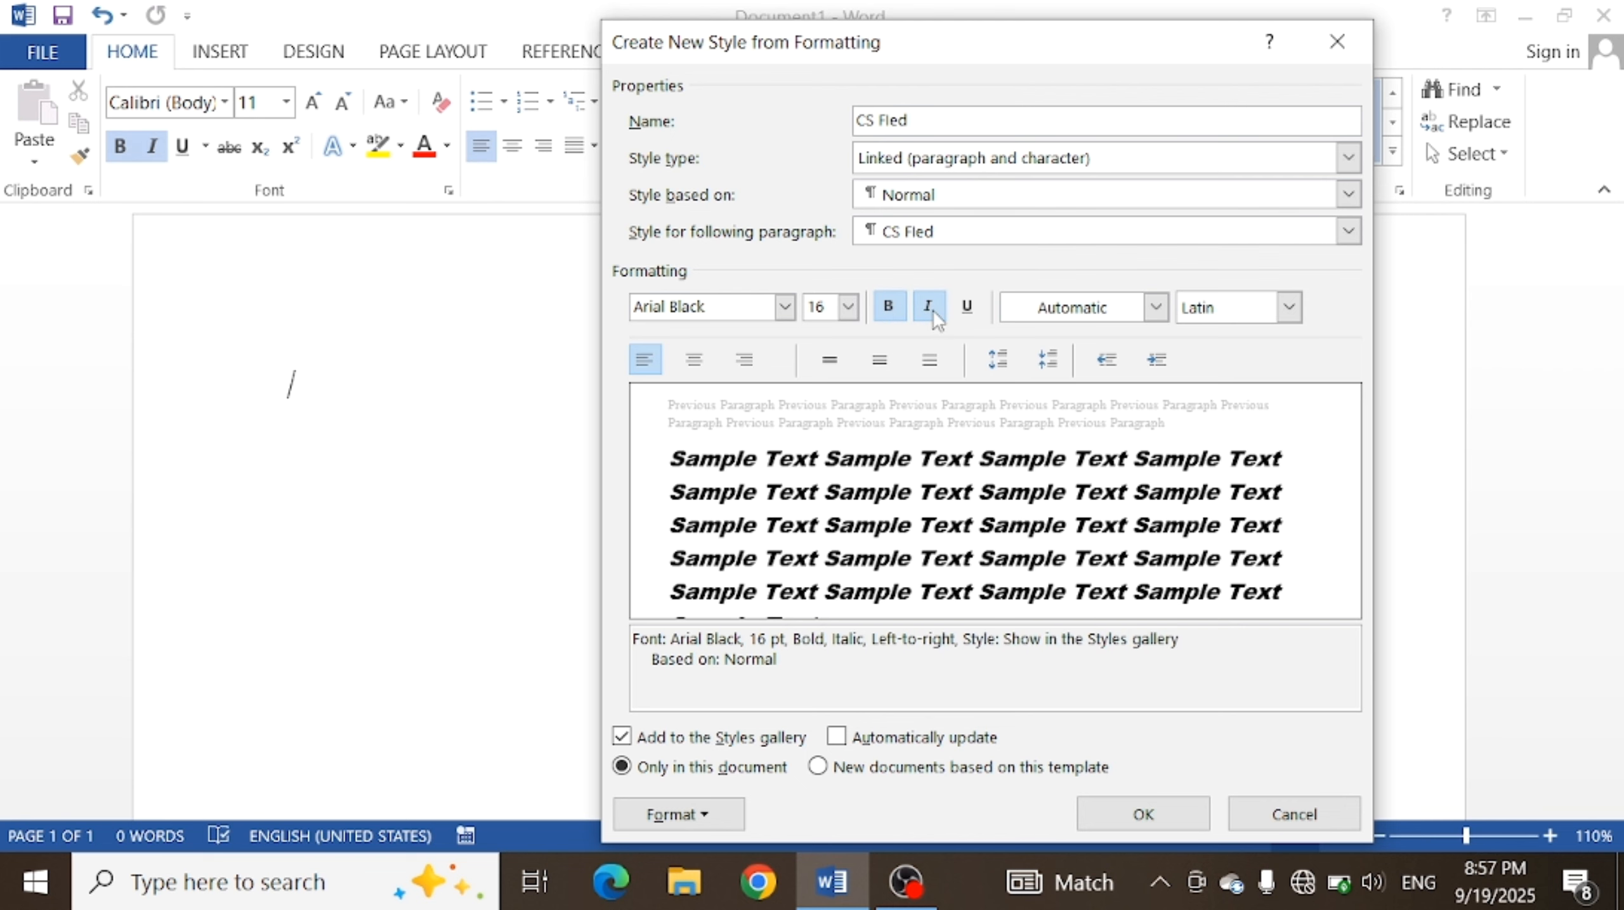
click(967, 306)
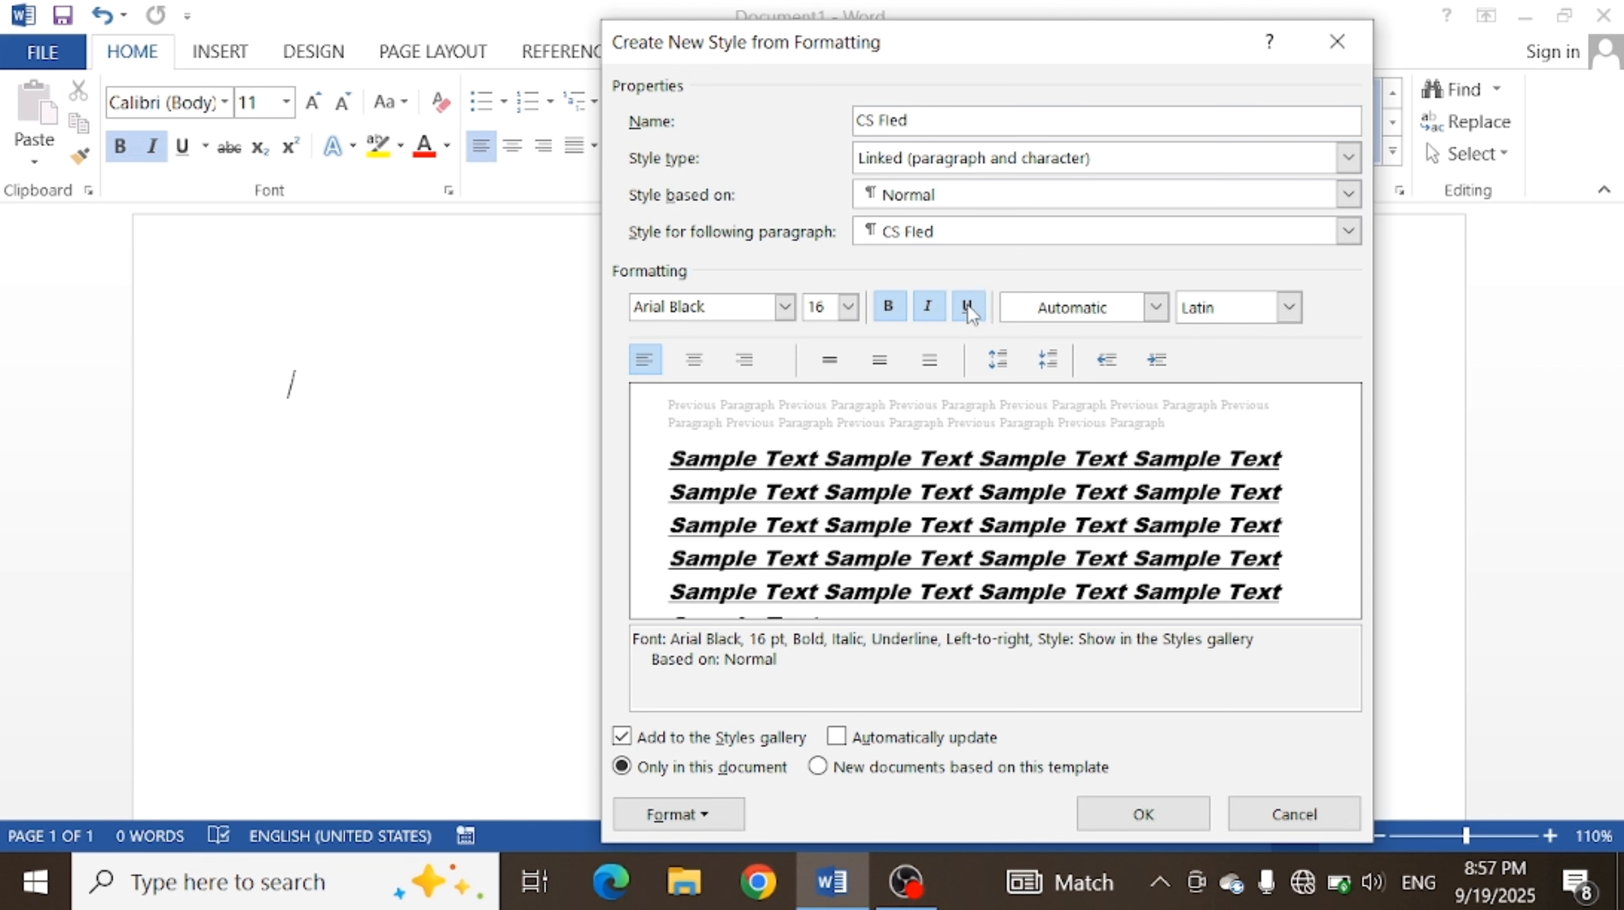
click(1156, 308)
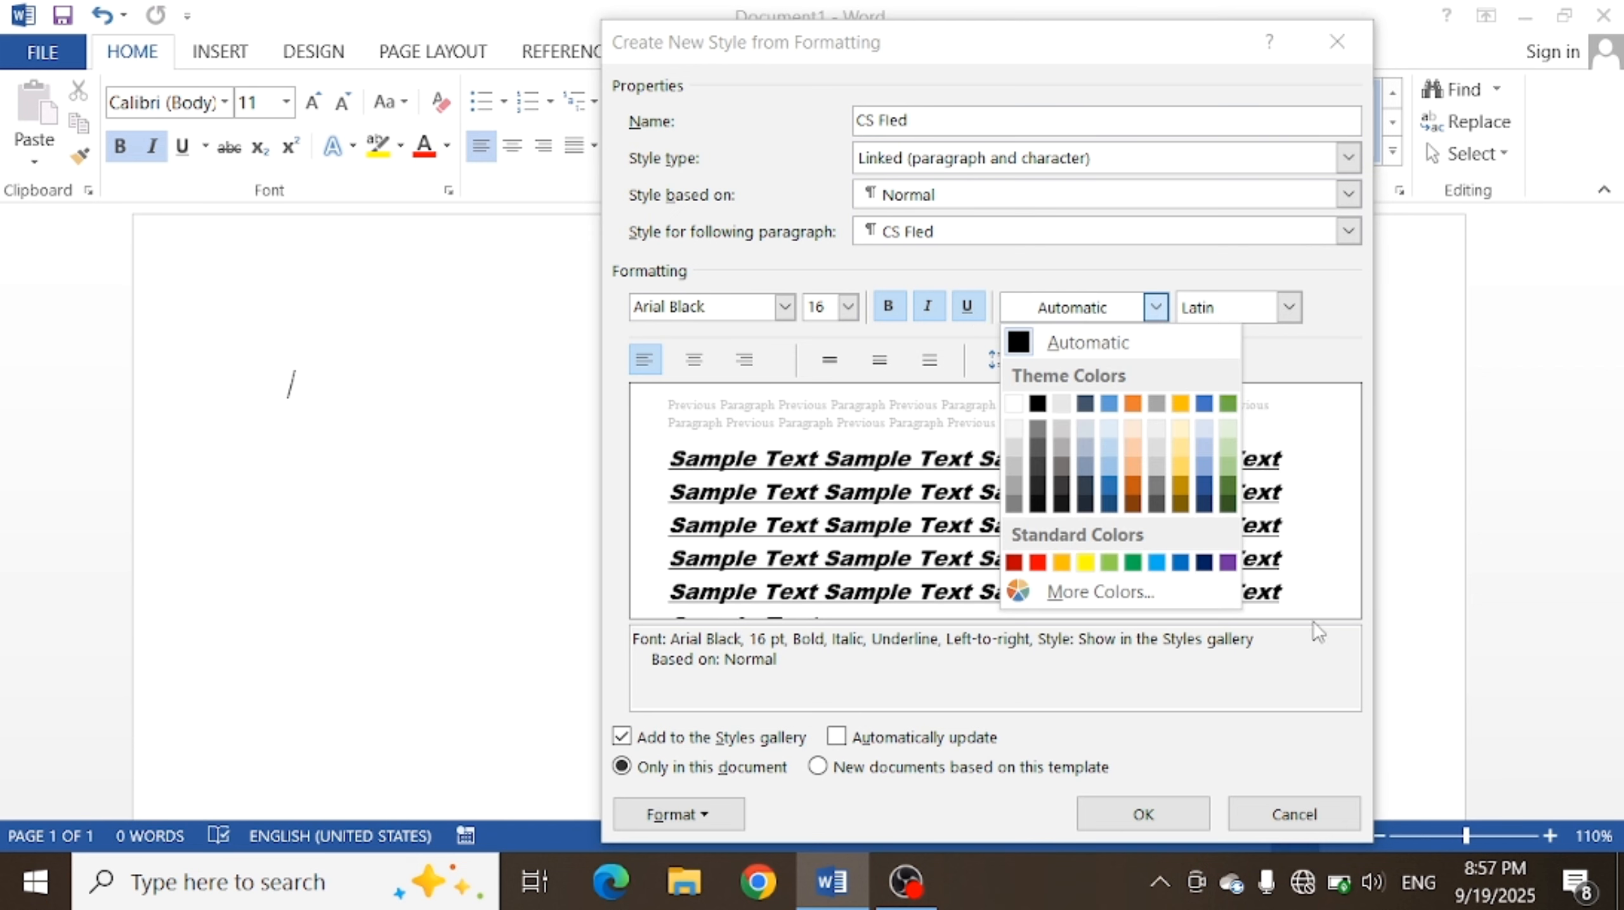
click(1208, 562)
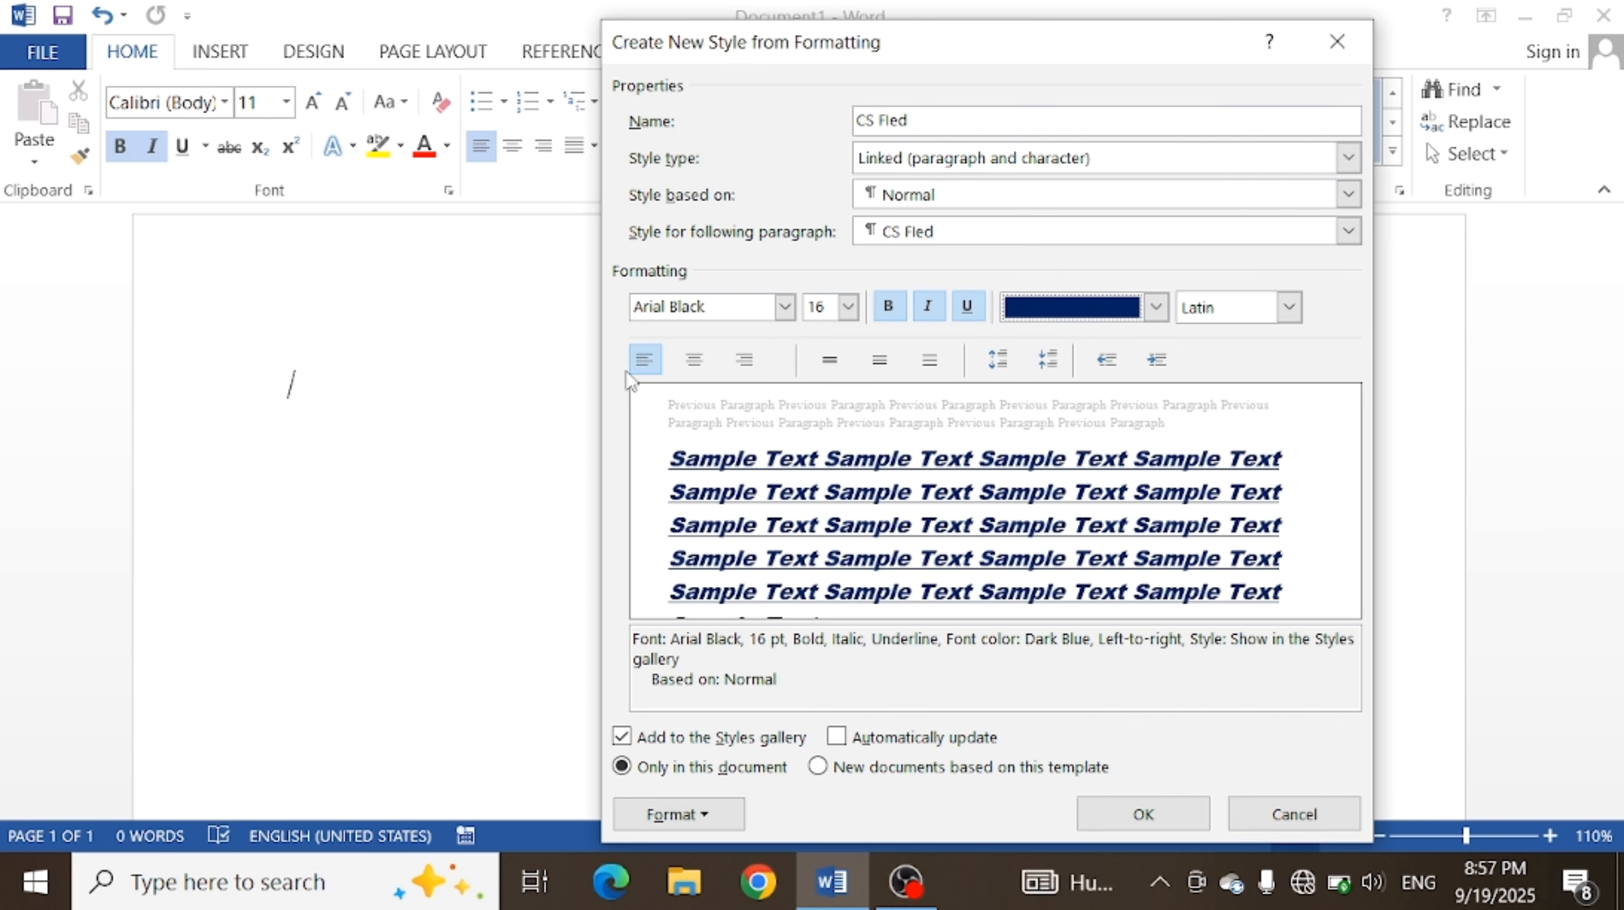
- Center the new style's paragraphs and set their line spacing to single
click(695, 364)
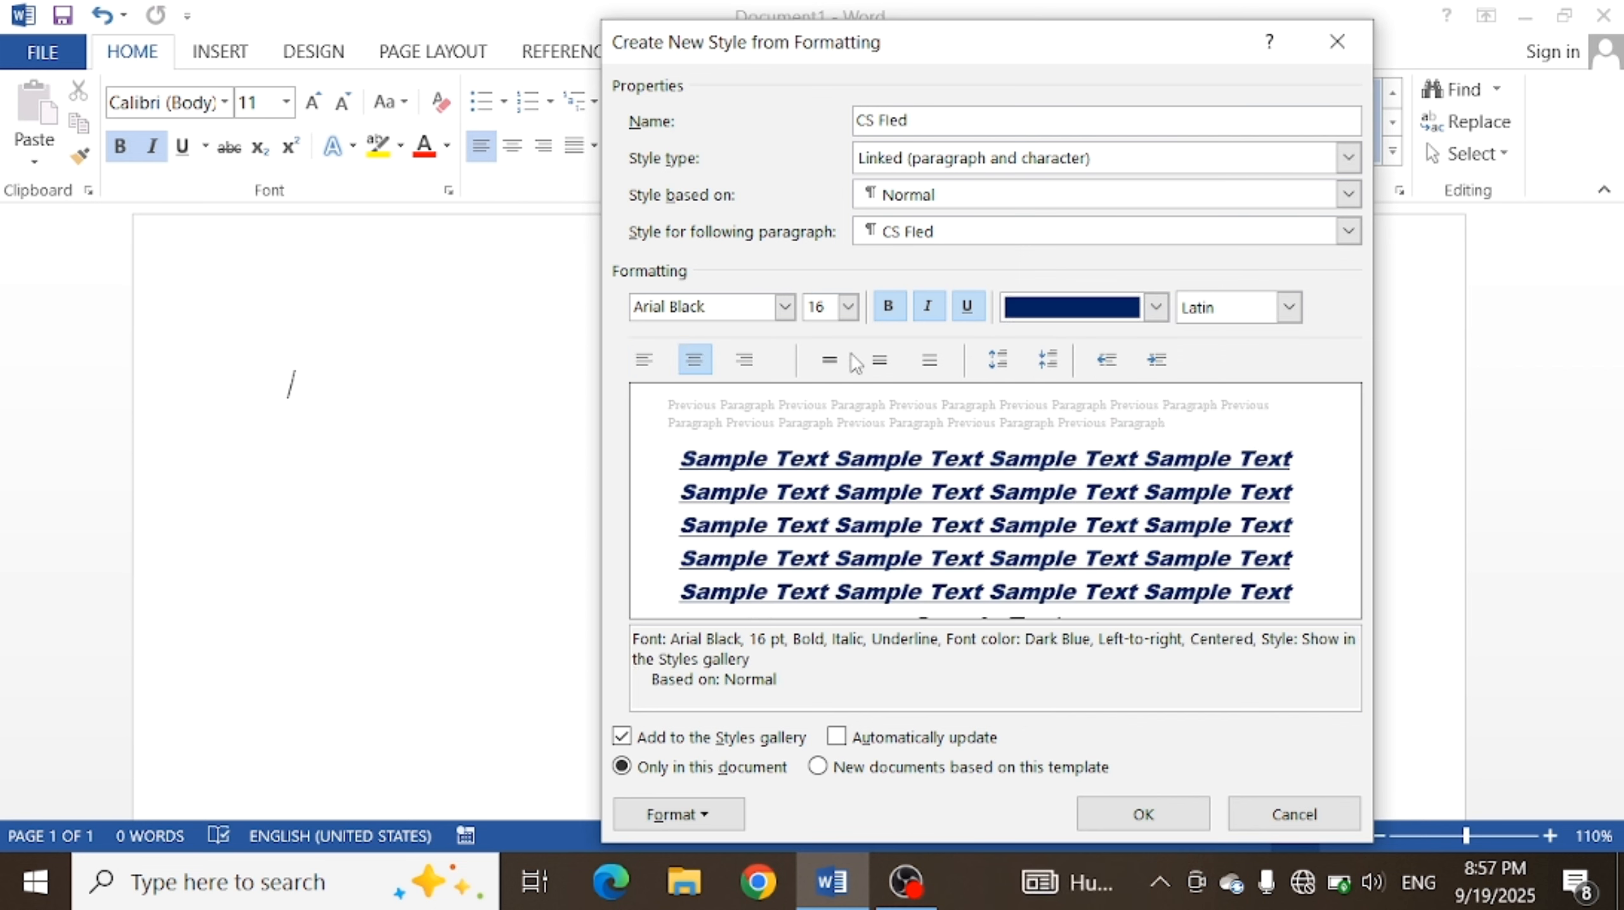
click(879, 363)
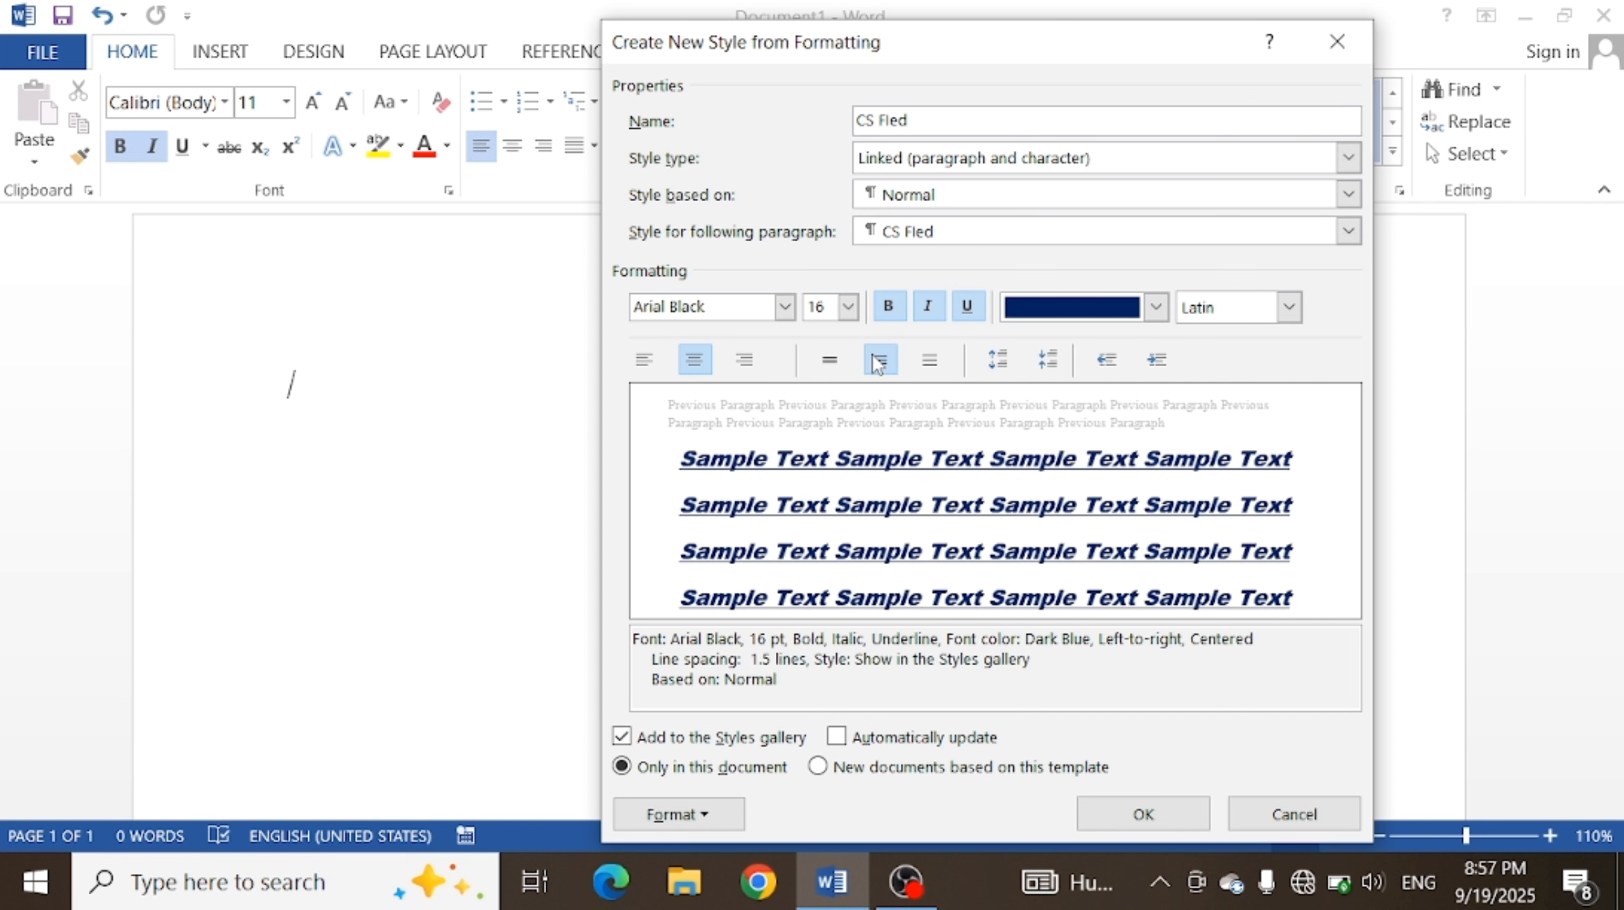
click(831, 360)
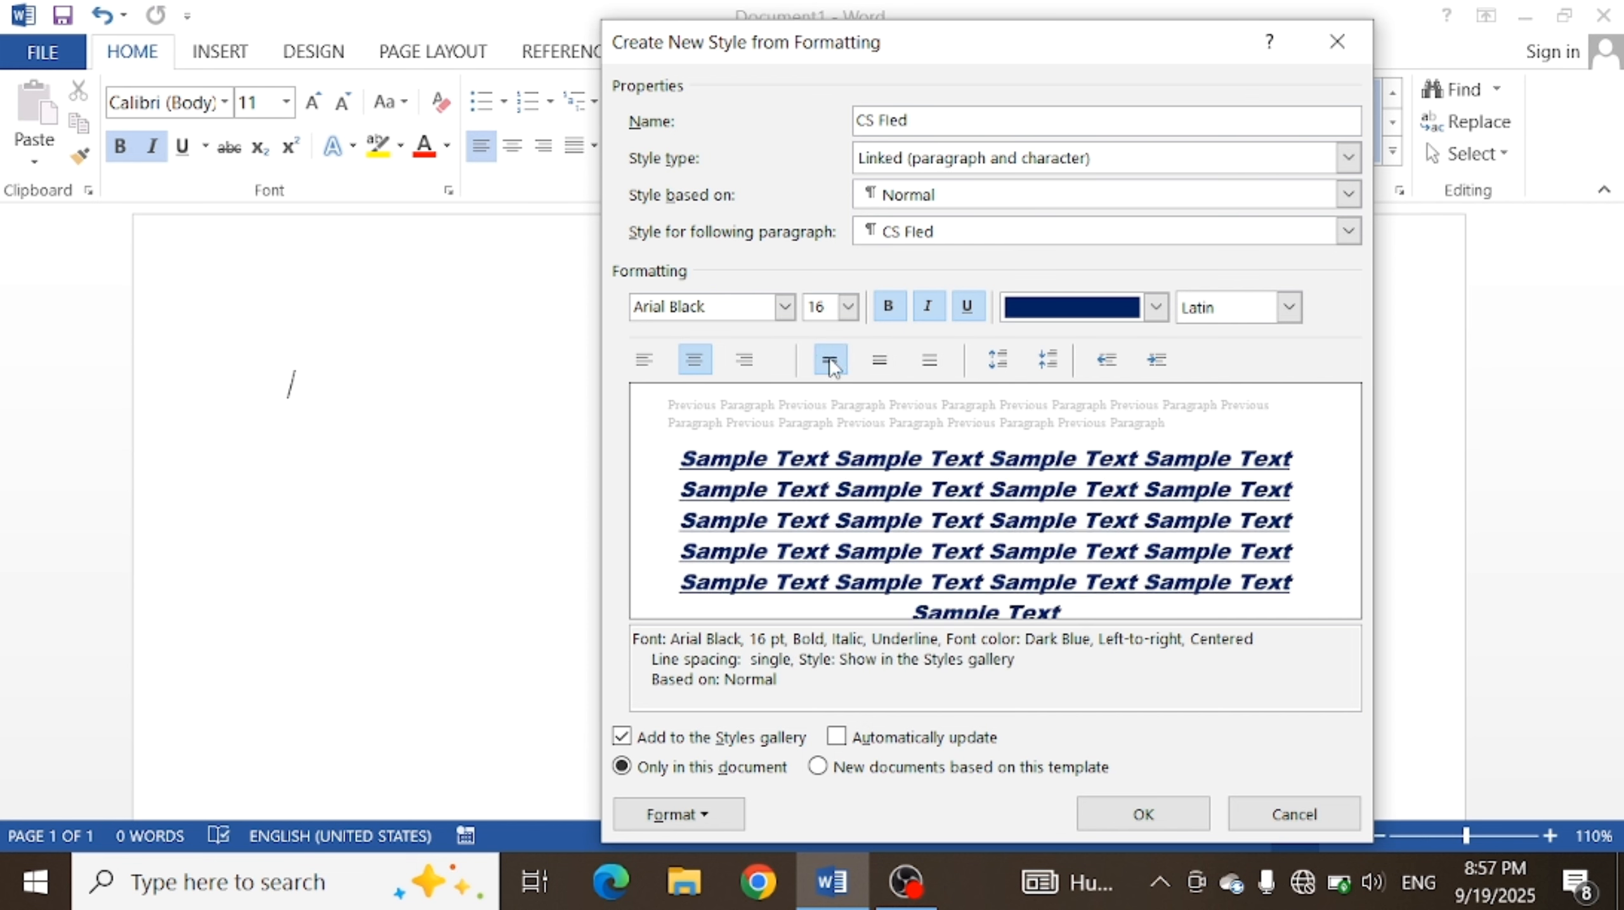
- Adjust the new style's paragraph spacing to 12 pt before and 20 pt after
click(999, 364)
click(998, 361)
click(998, 361)
click(999, 360)
click(998, 364)
click(999, 365)
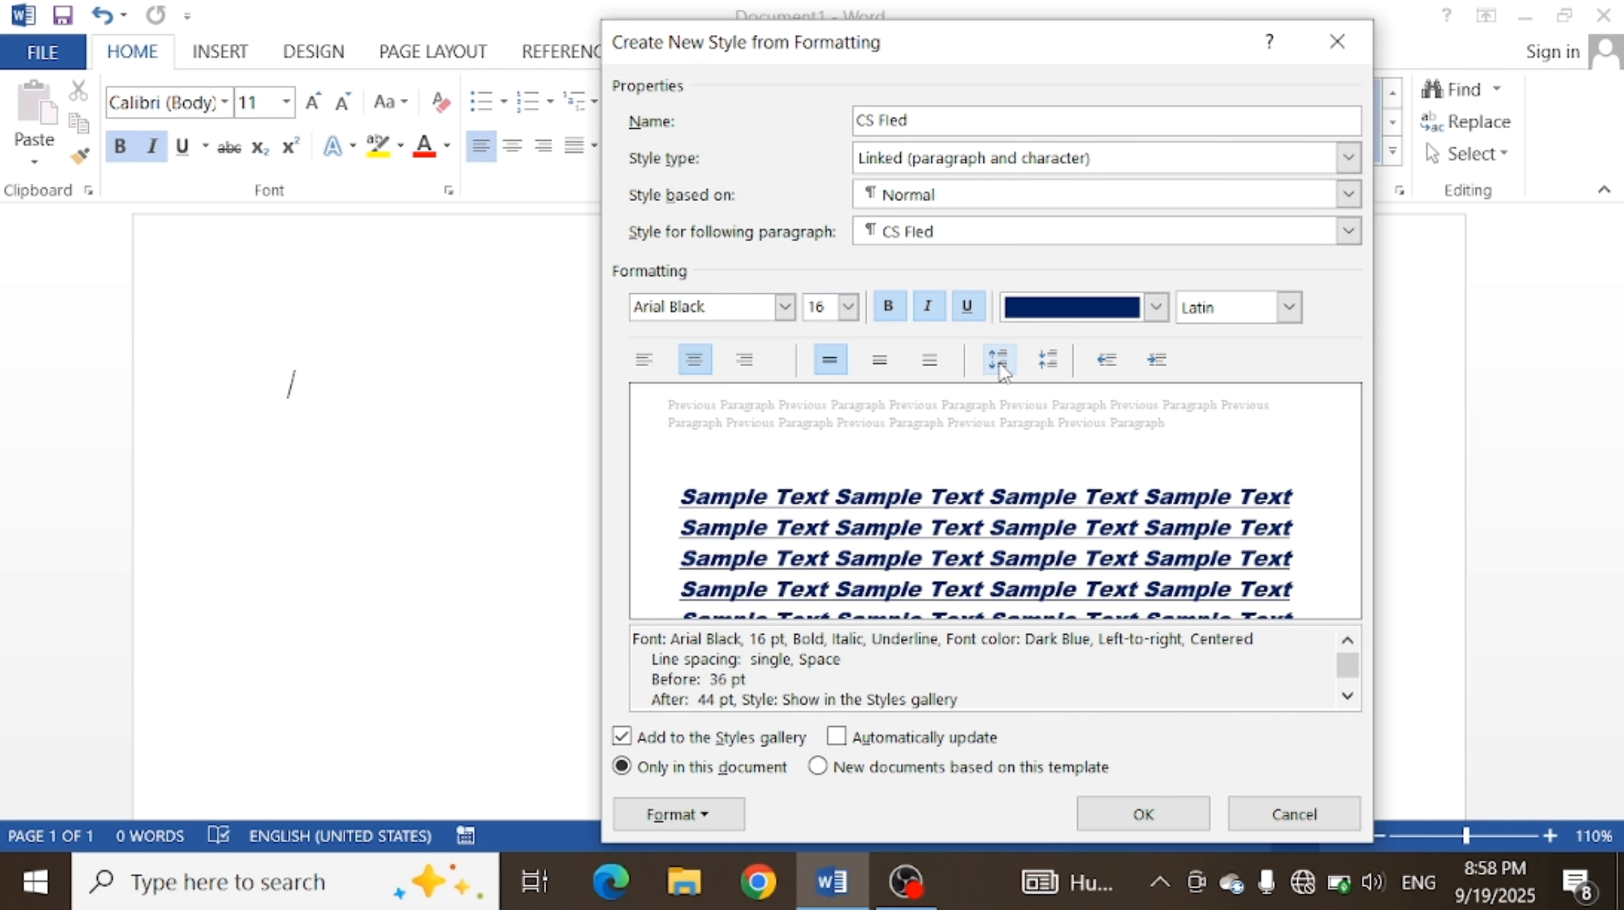
click(1047, 360)
click(1048, 360)
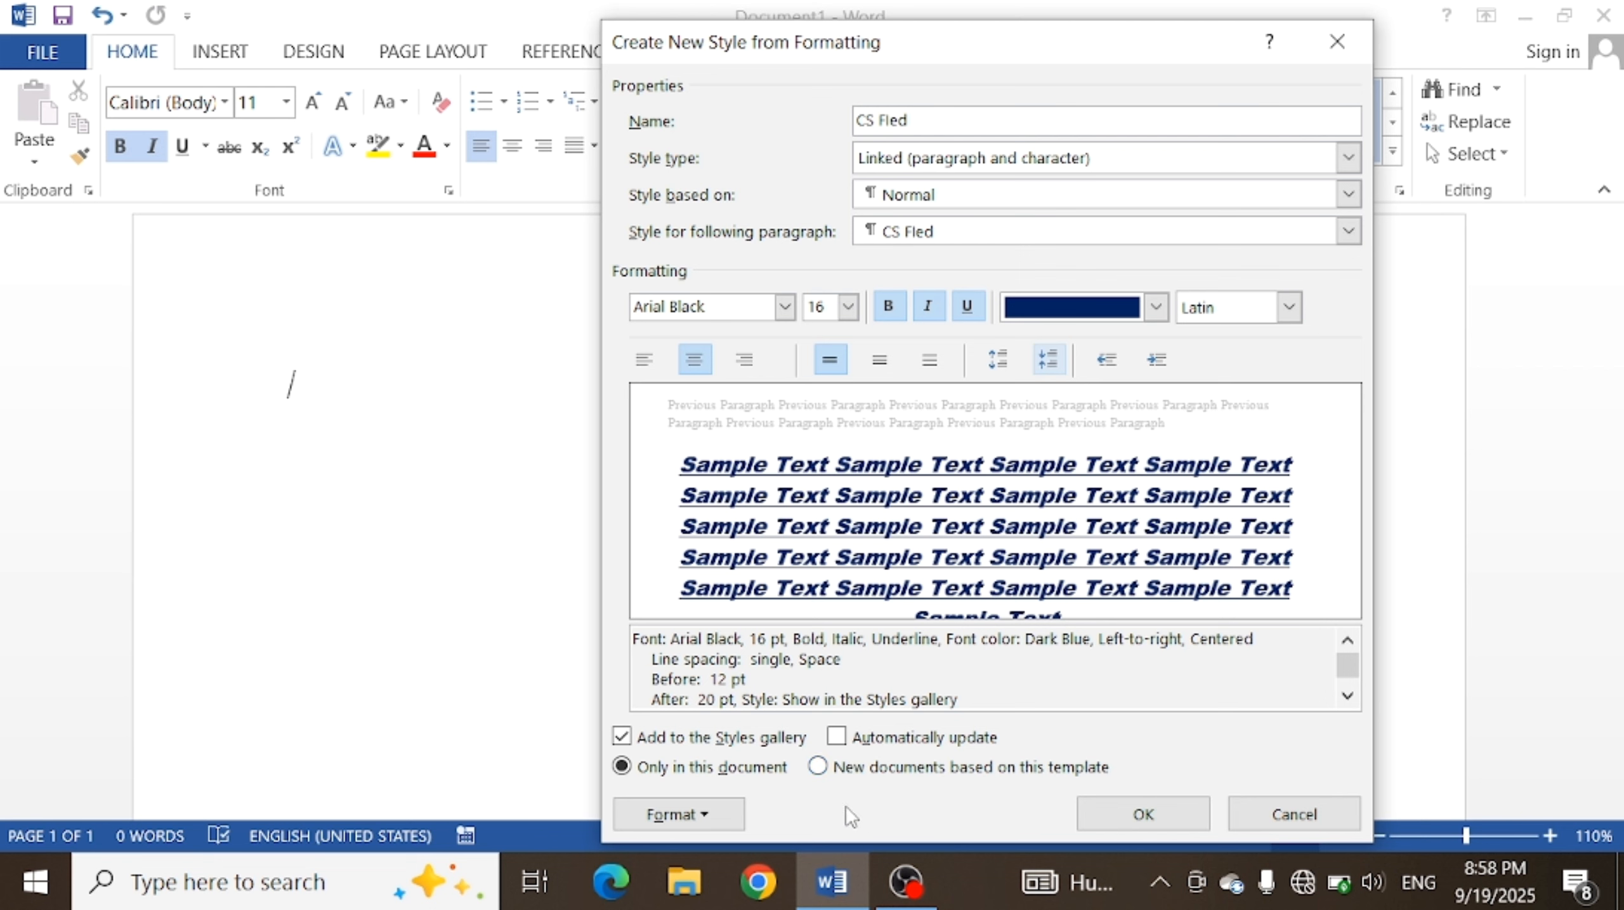
- Review the additional format categories for the new style, then save it to the Styles gallery
click(708, 831)
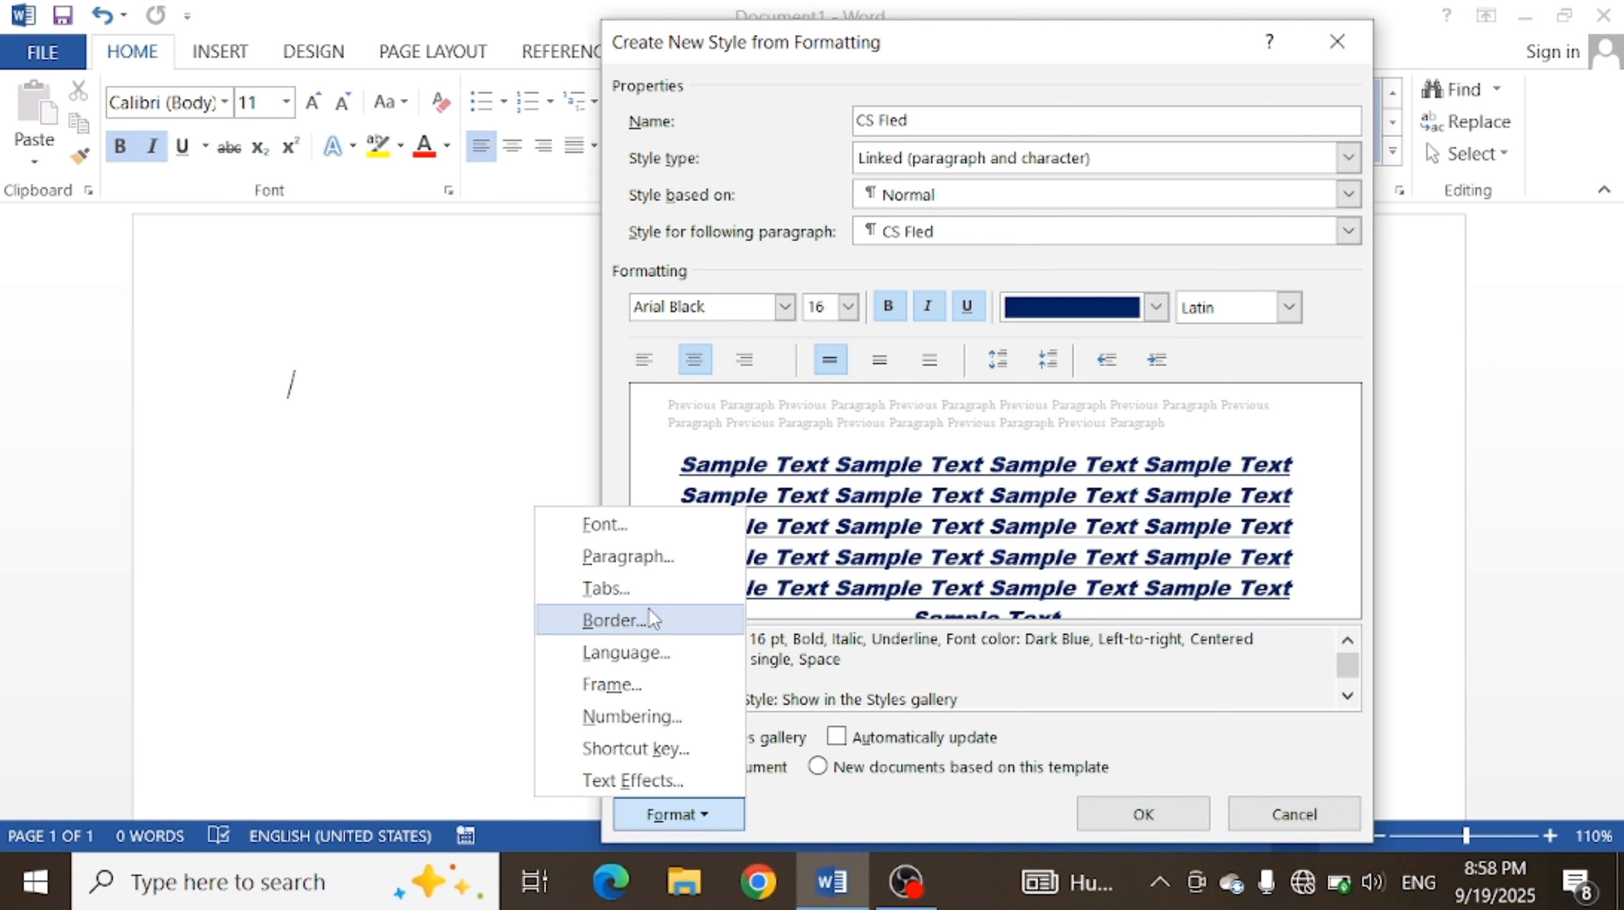
click(814, 825)
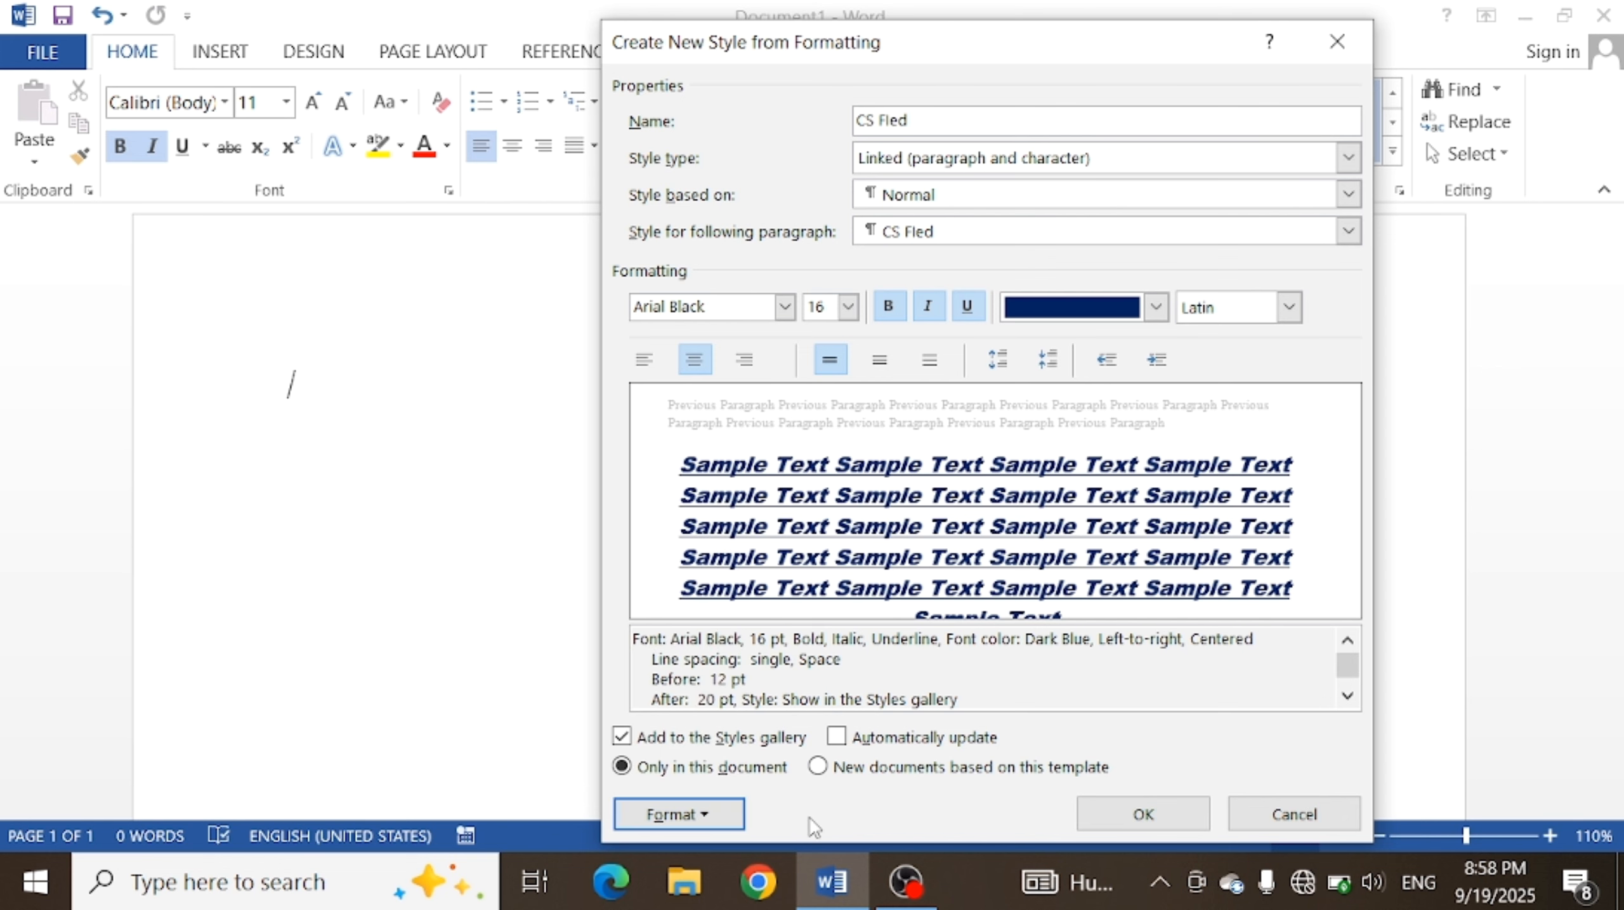
click(1111, 811)
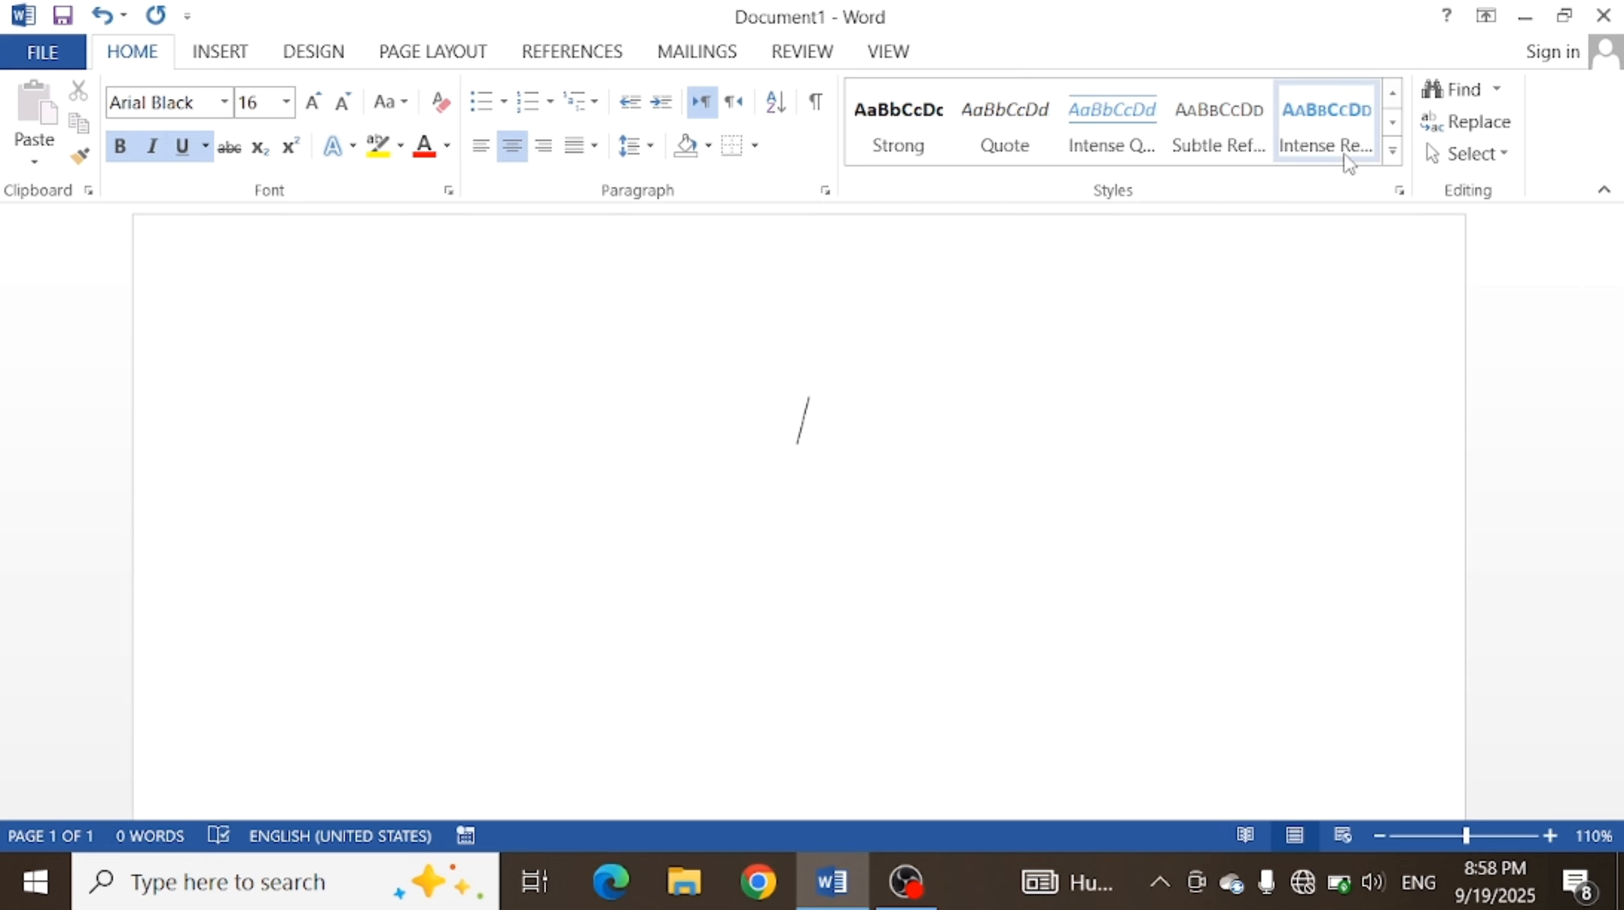
- Left-align the empty paragraph and apply the Subtle Reference style to it
click(1393, 152)
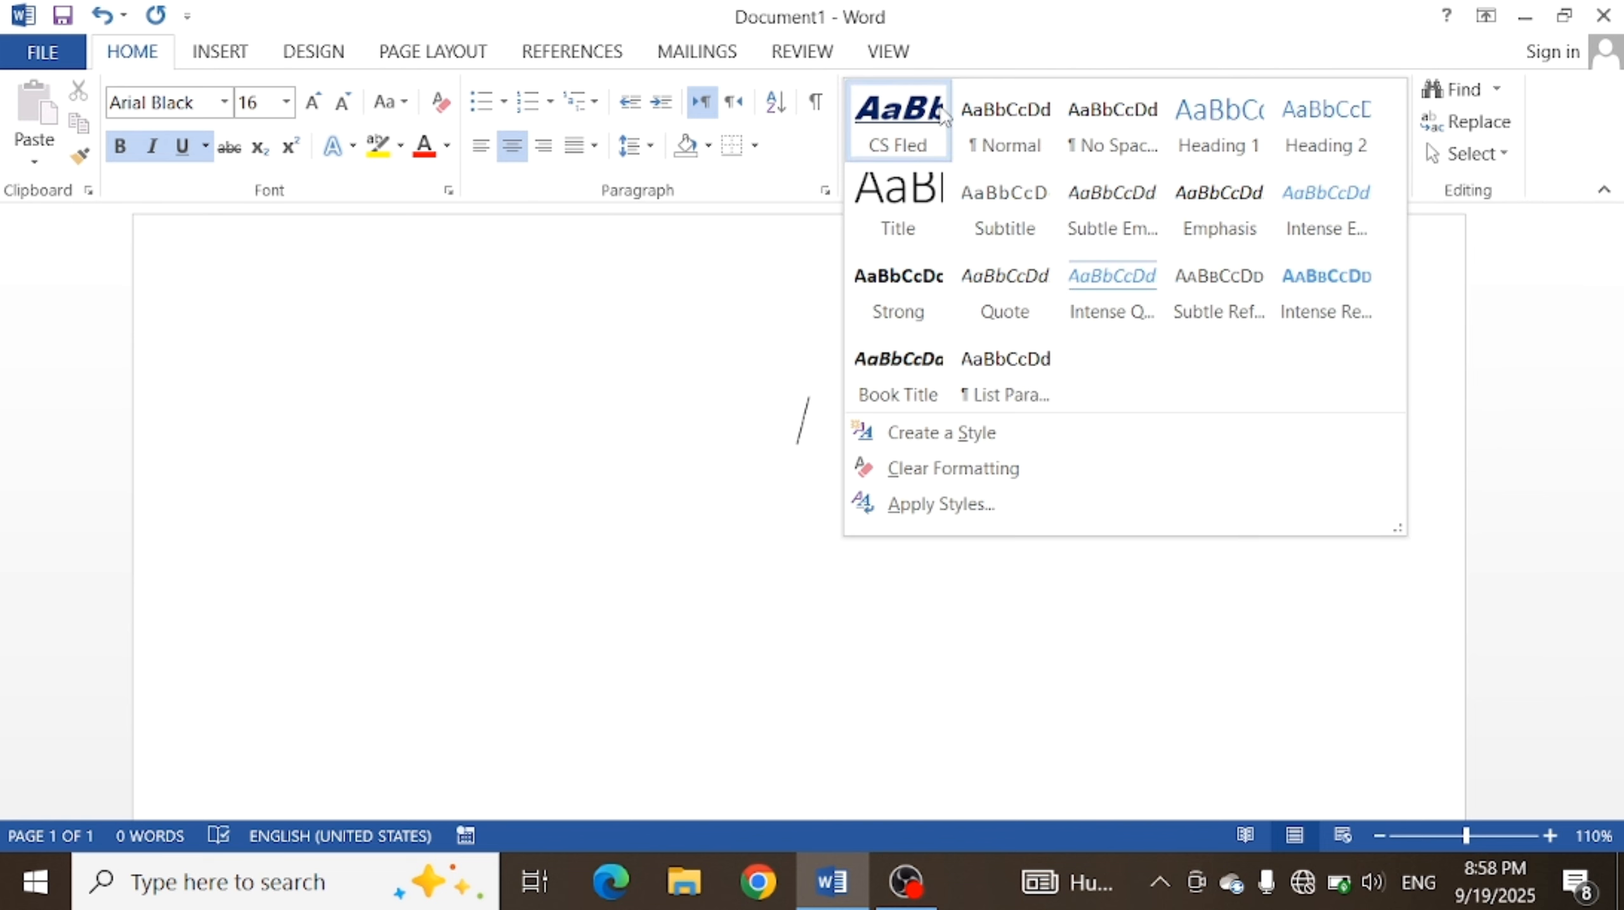
click(774, 413)
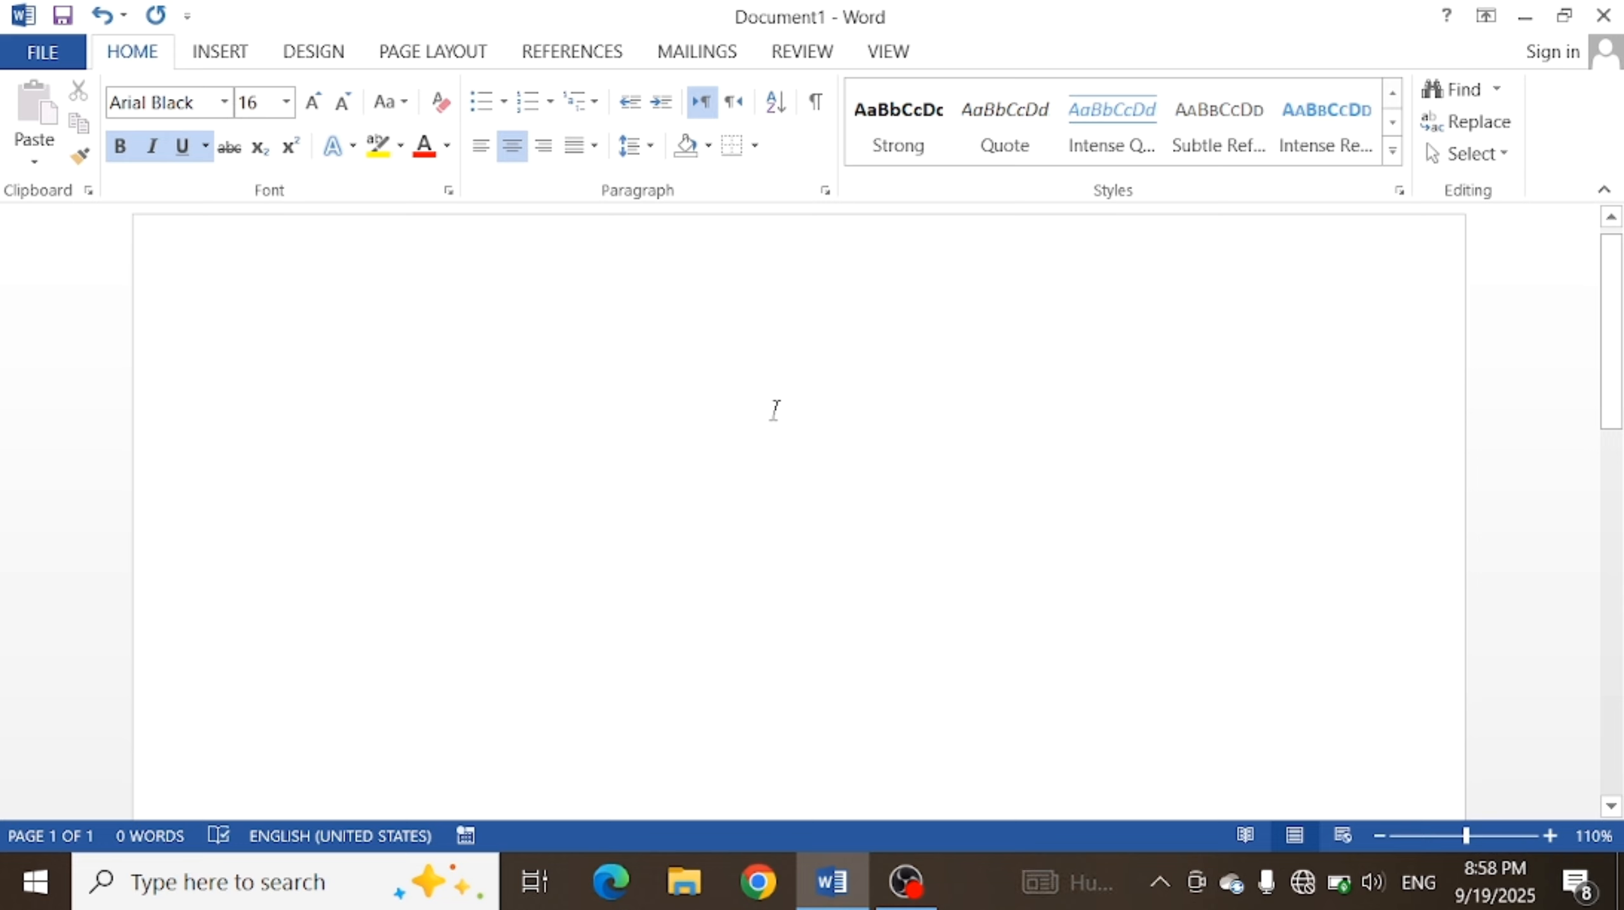
key(ctrl+l)
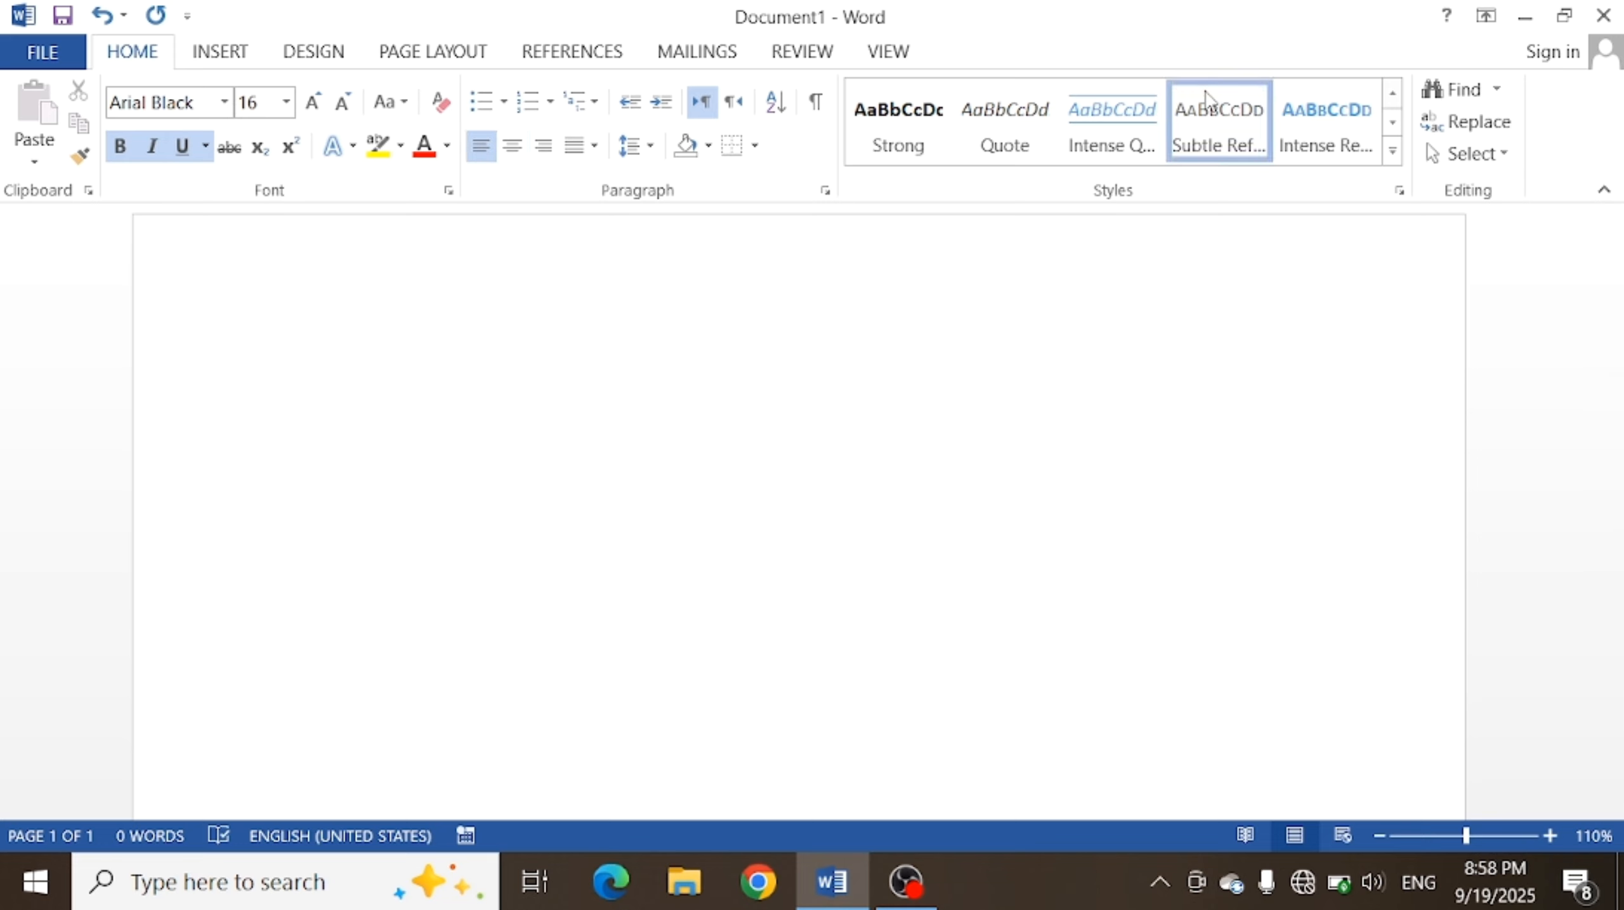
text(=)
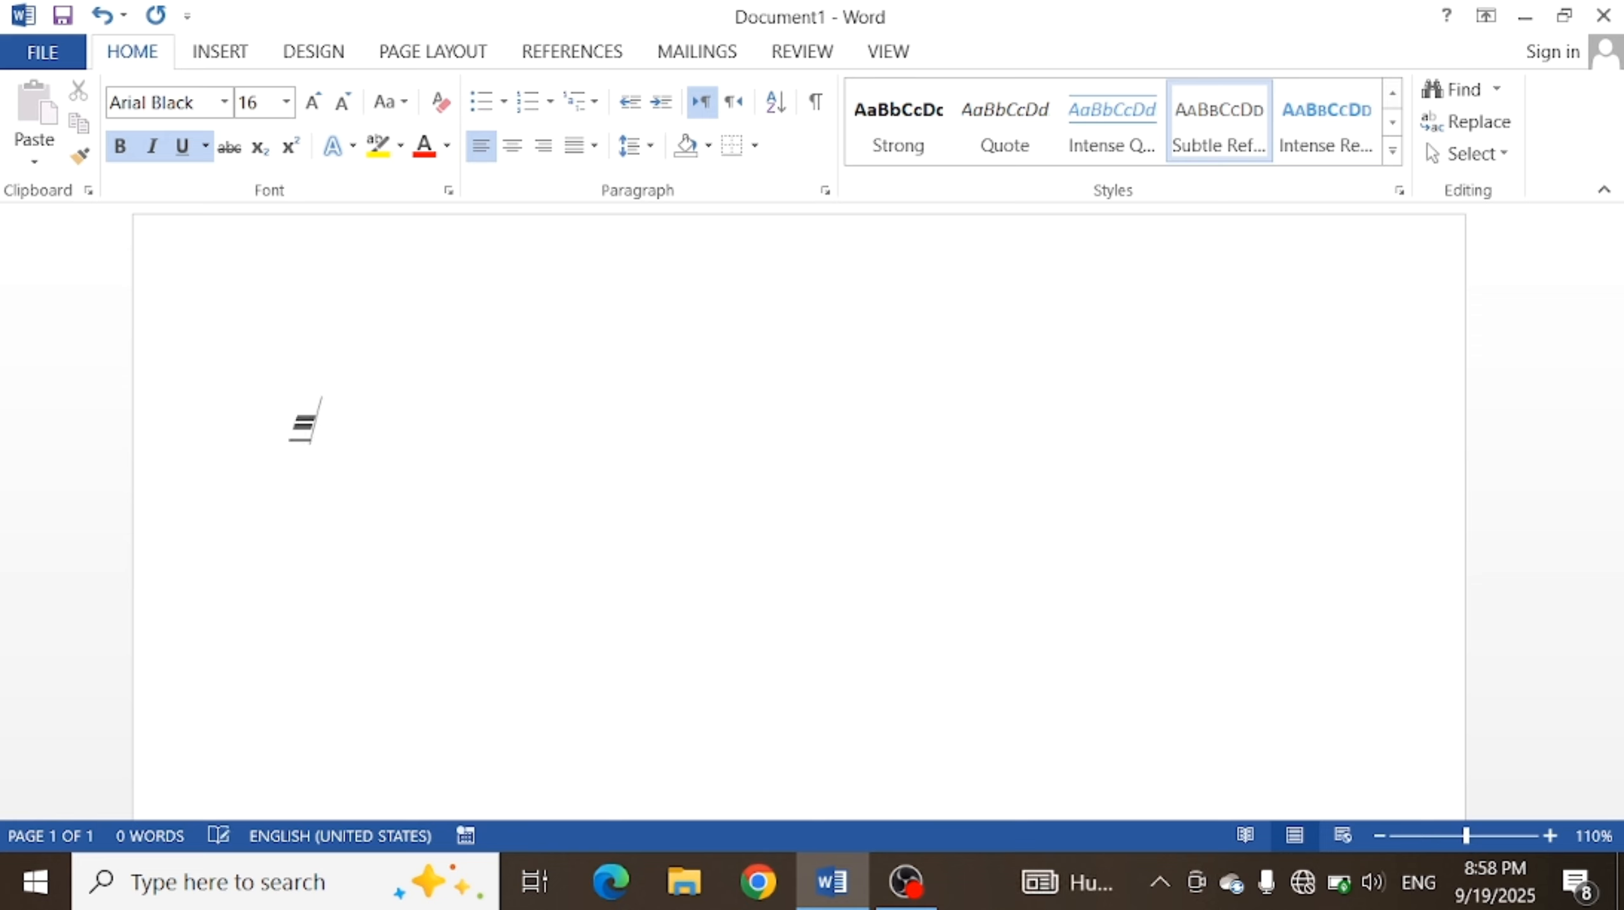
text(RAND)
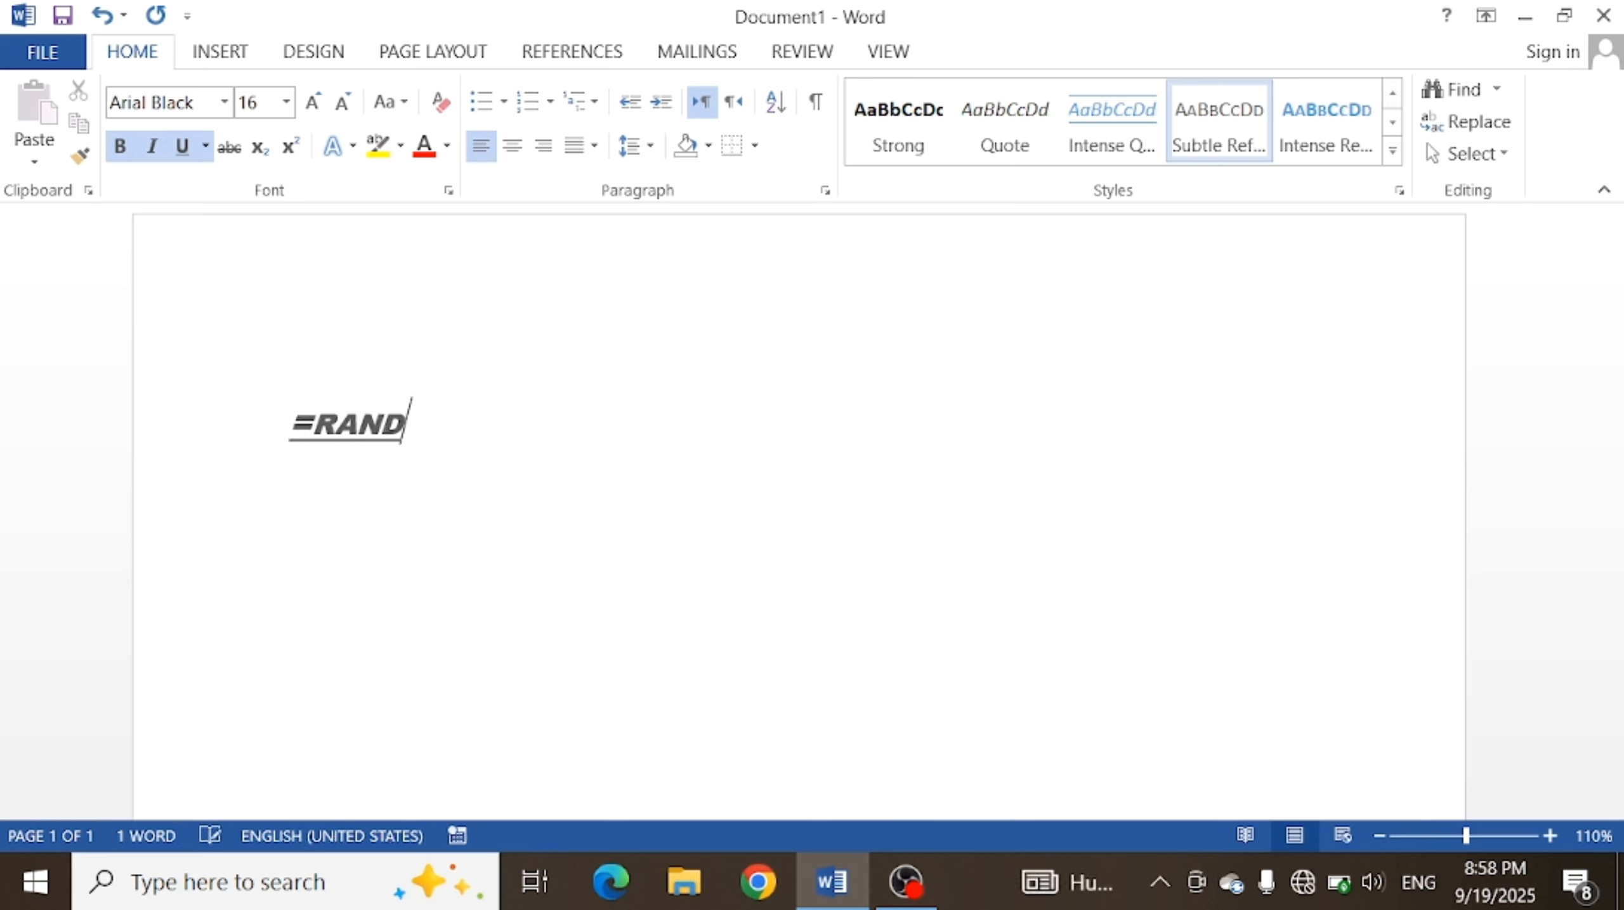
key(BackSpace)
key(BackSpace)
key(BackSpace)
key(BackSpace)
key(BackSpace)
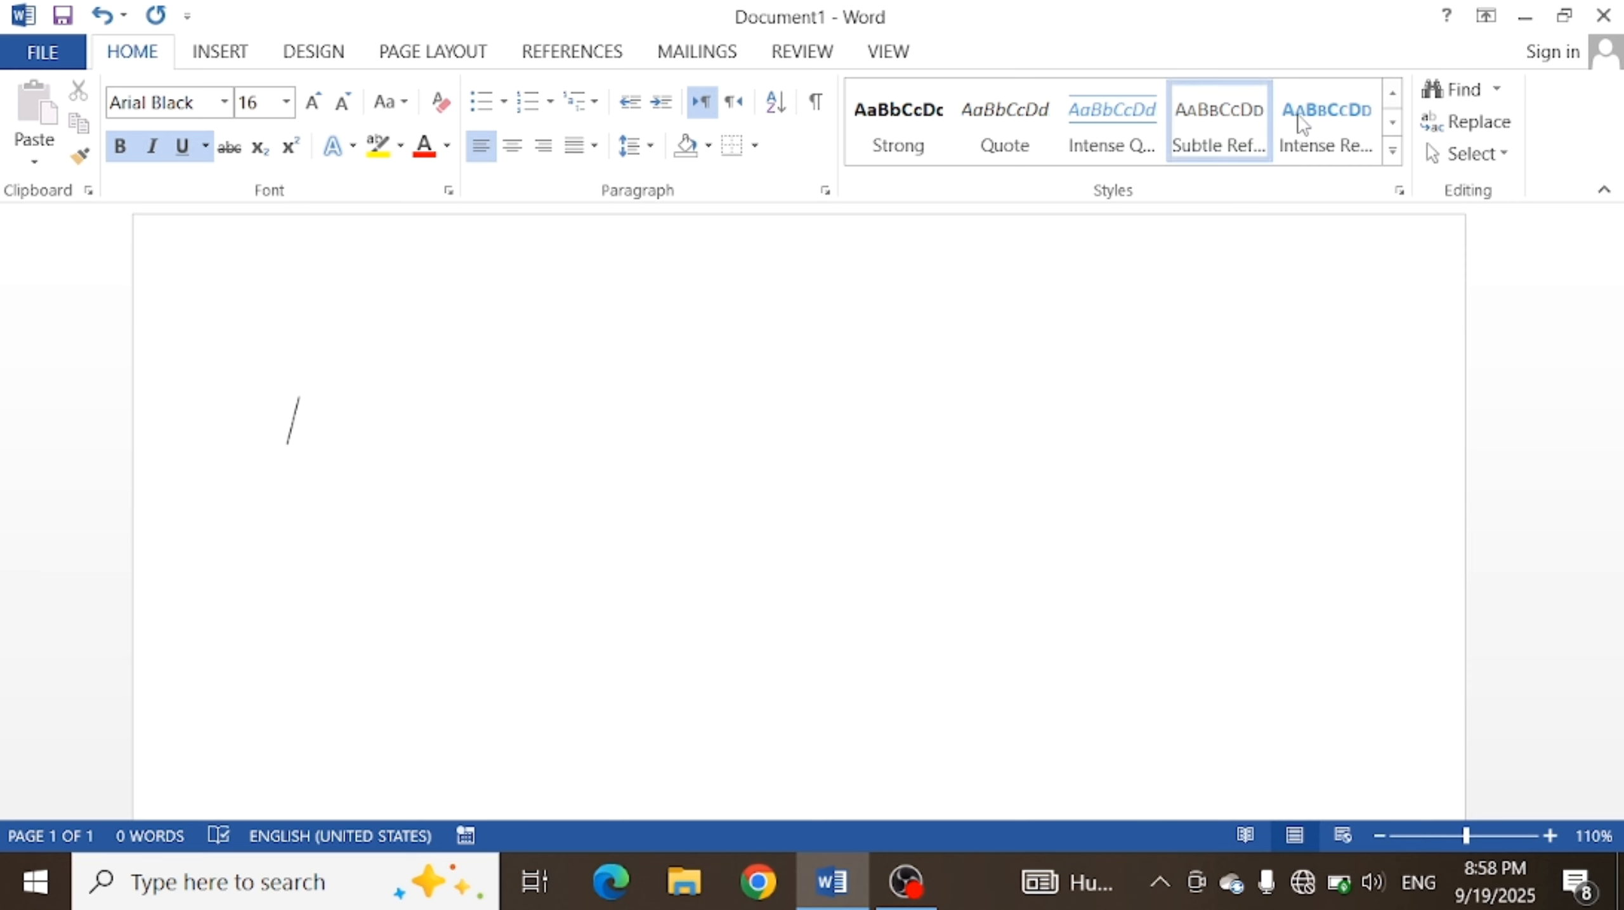
- Apply the Normal style to the empty paragraph and generate one paragraph of sample text with =RAND(1)
click(1391, 153)
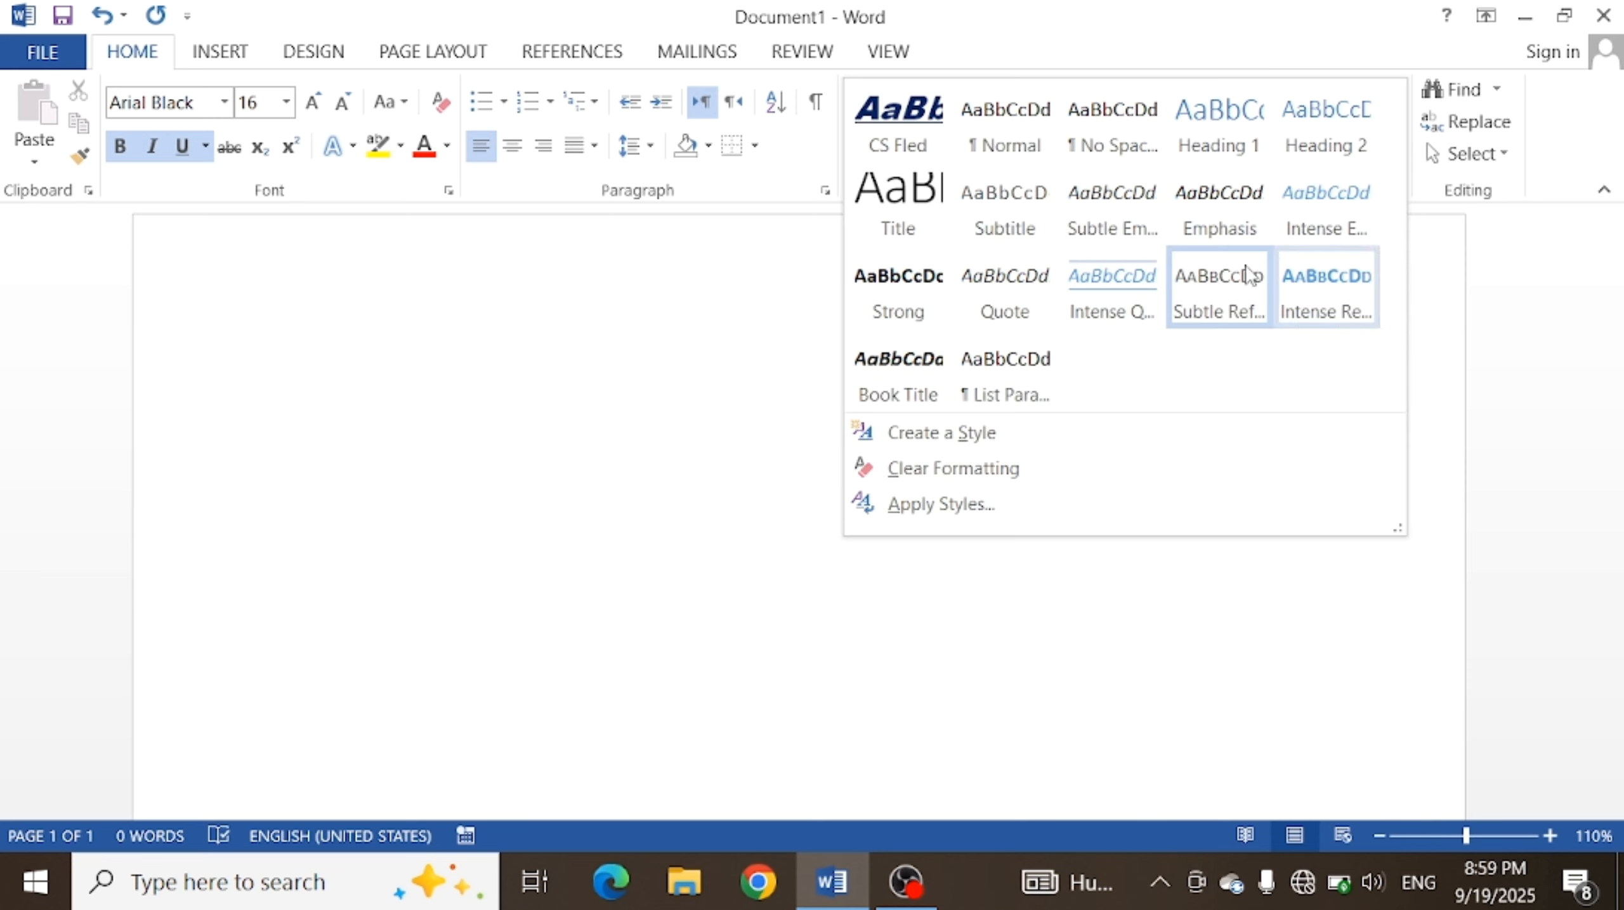
click(1003, 151)
text(=R)
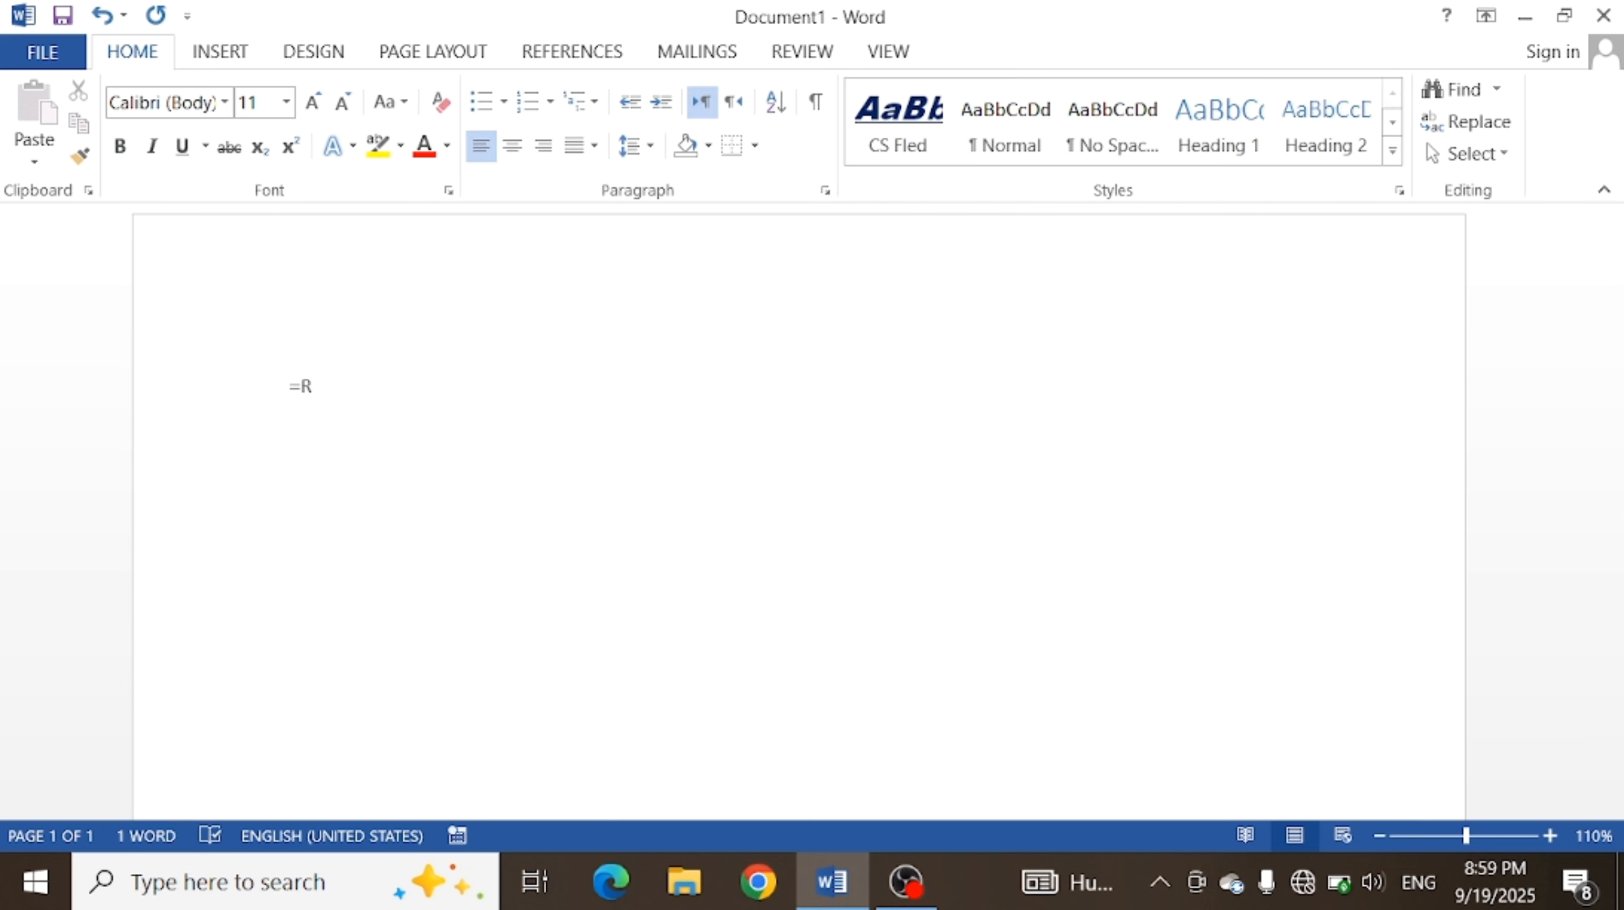
key(BackSpace)
text(RA)
key(BackSpace)
key(BackSpace)
text(R)
key(BackSpace)
text(RAND())
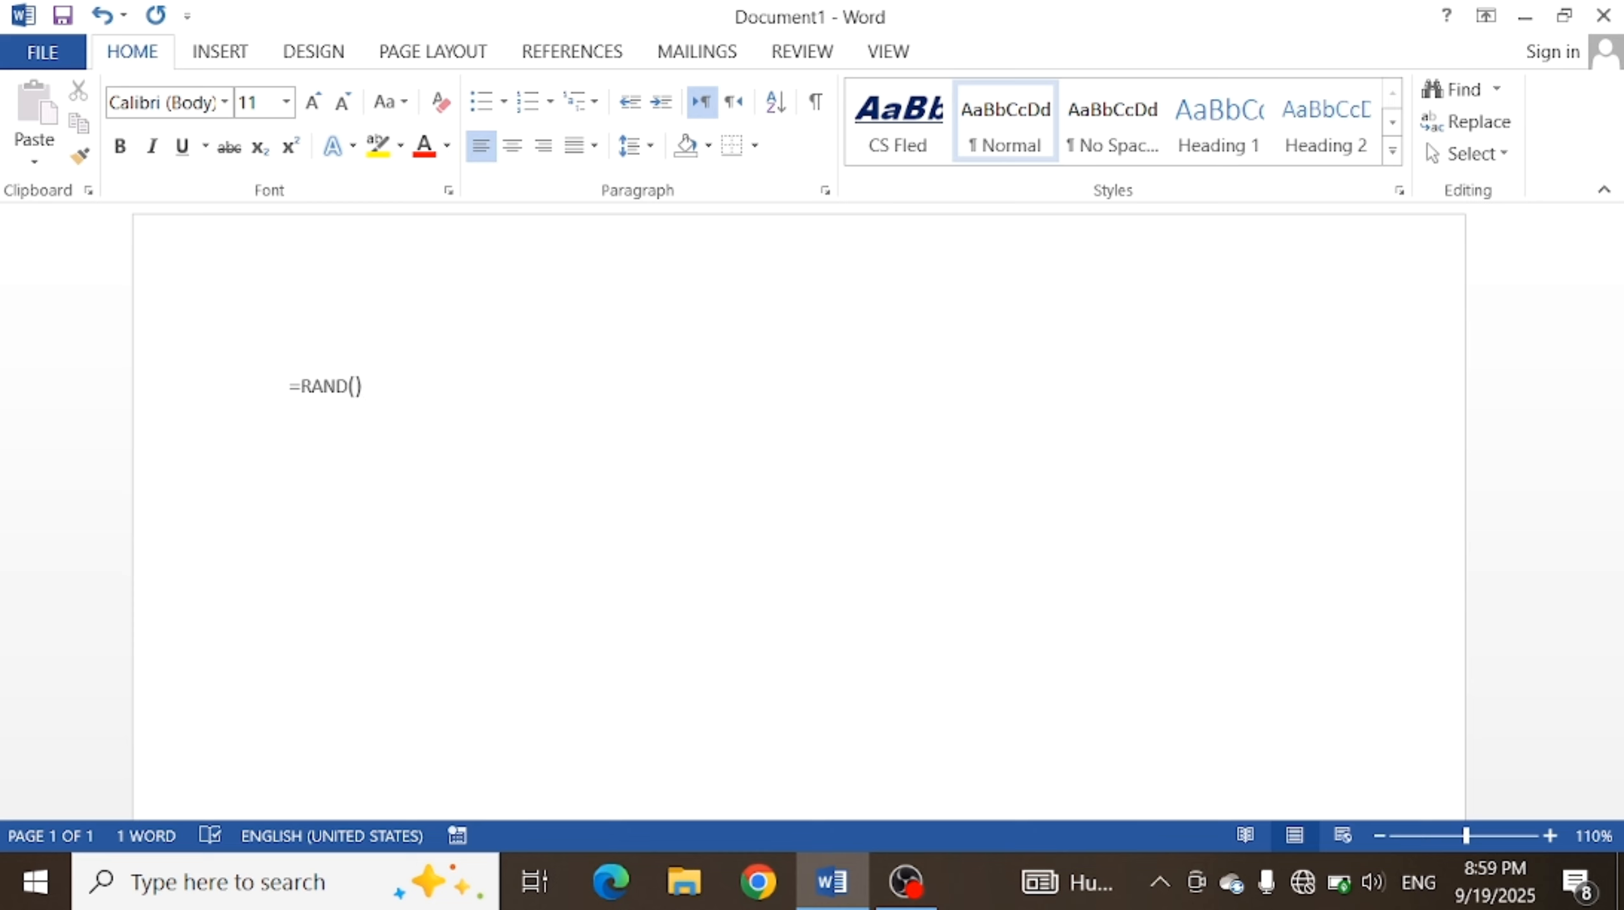
key(Left)
text(1)
key(Right)
key(Return)
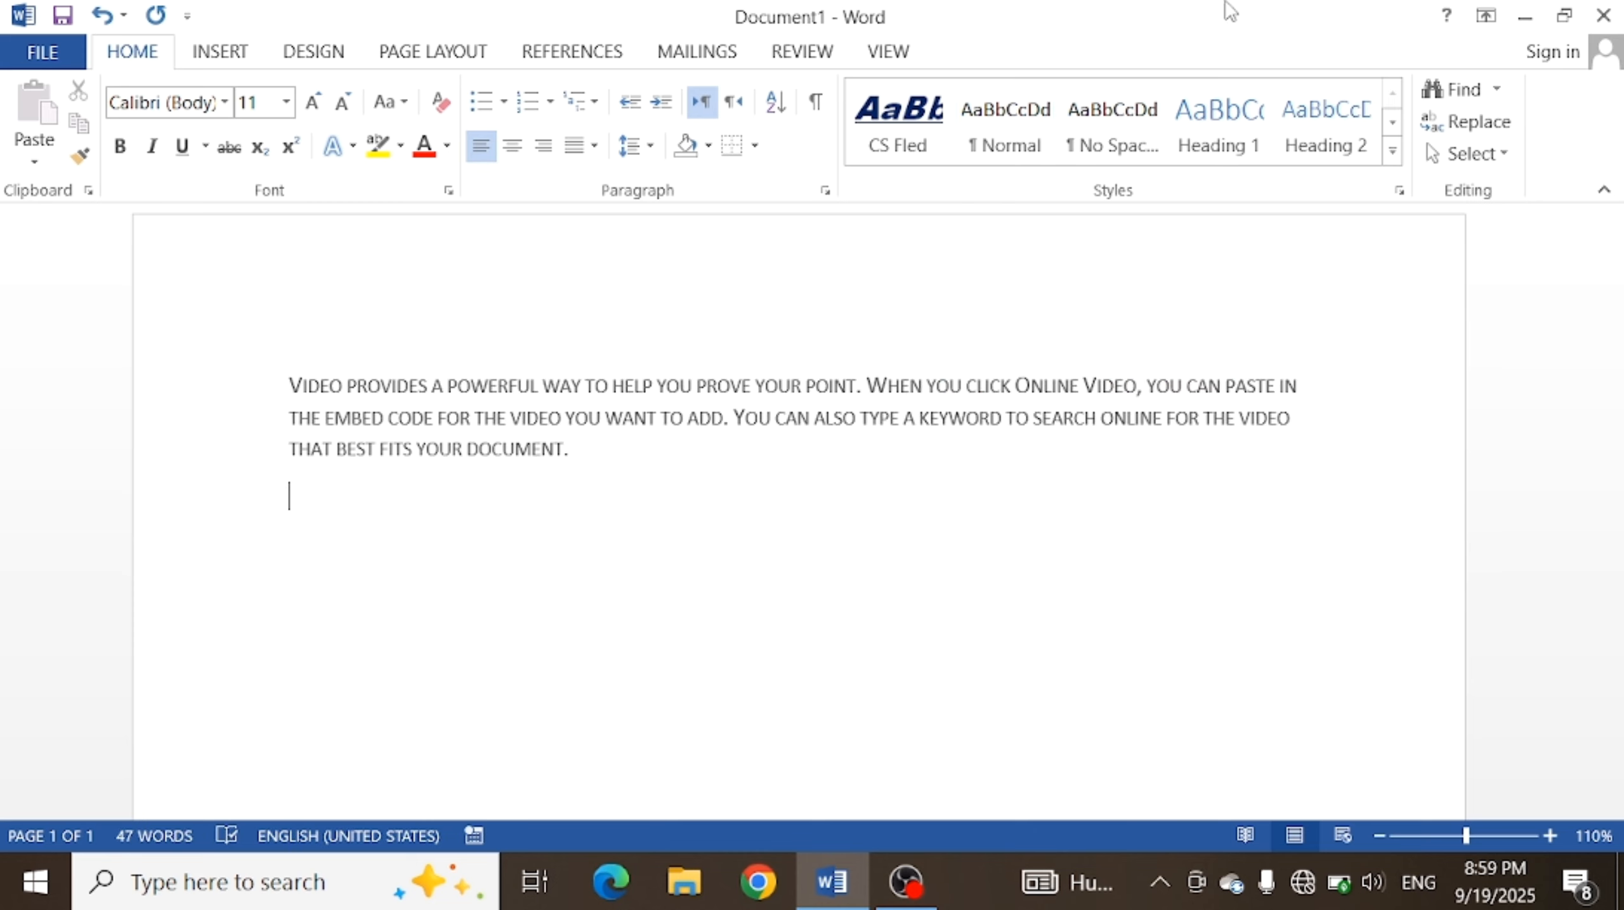
- Apply the CS Fled style to all of the document's text and look over the full Styles gallery
key(ctrl+a)
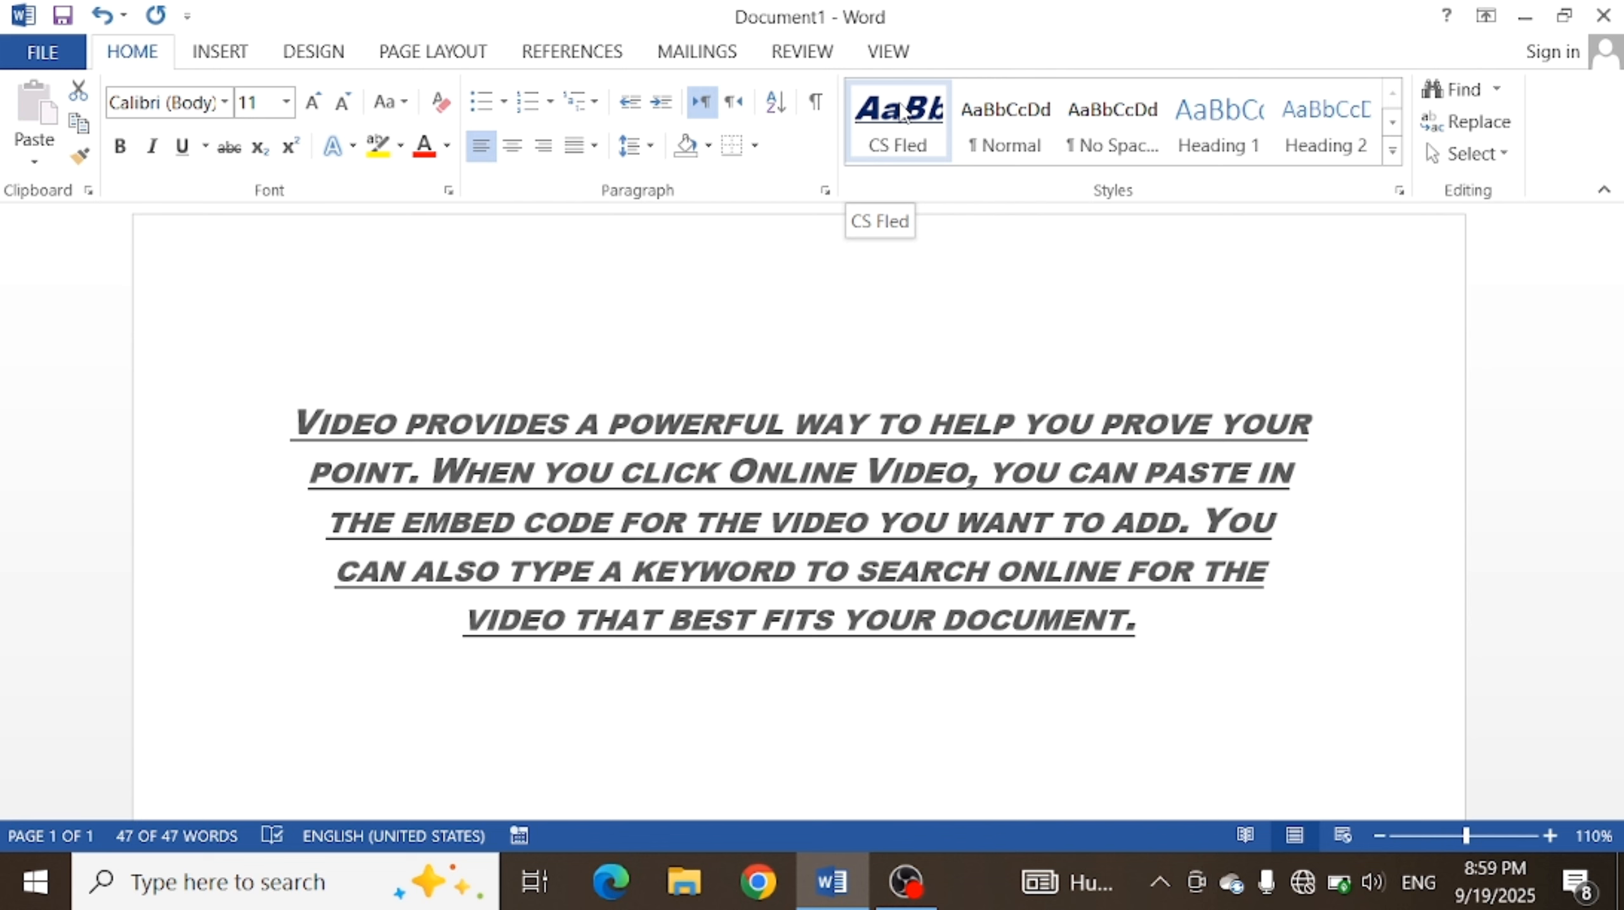
click(904, 114)
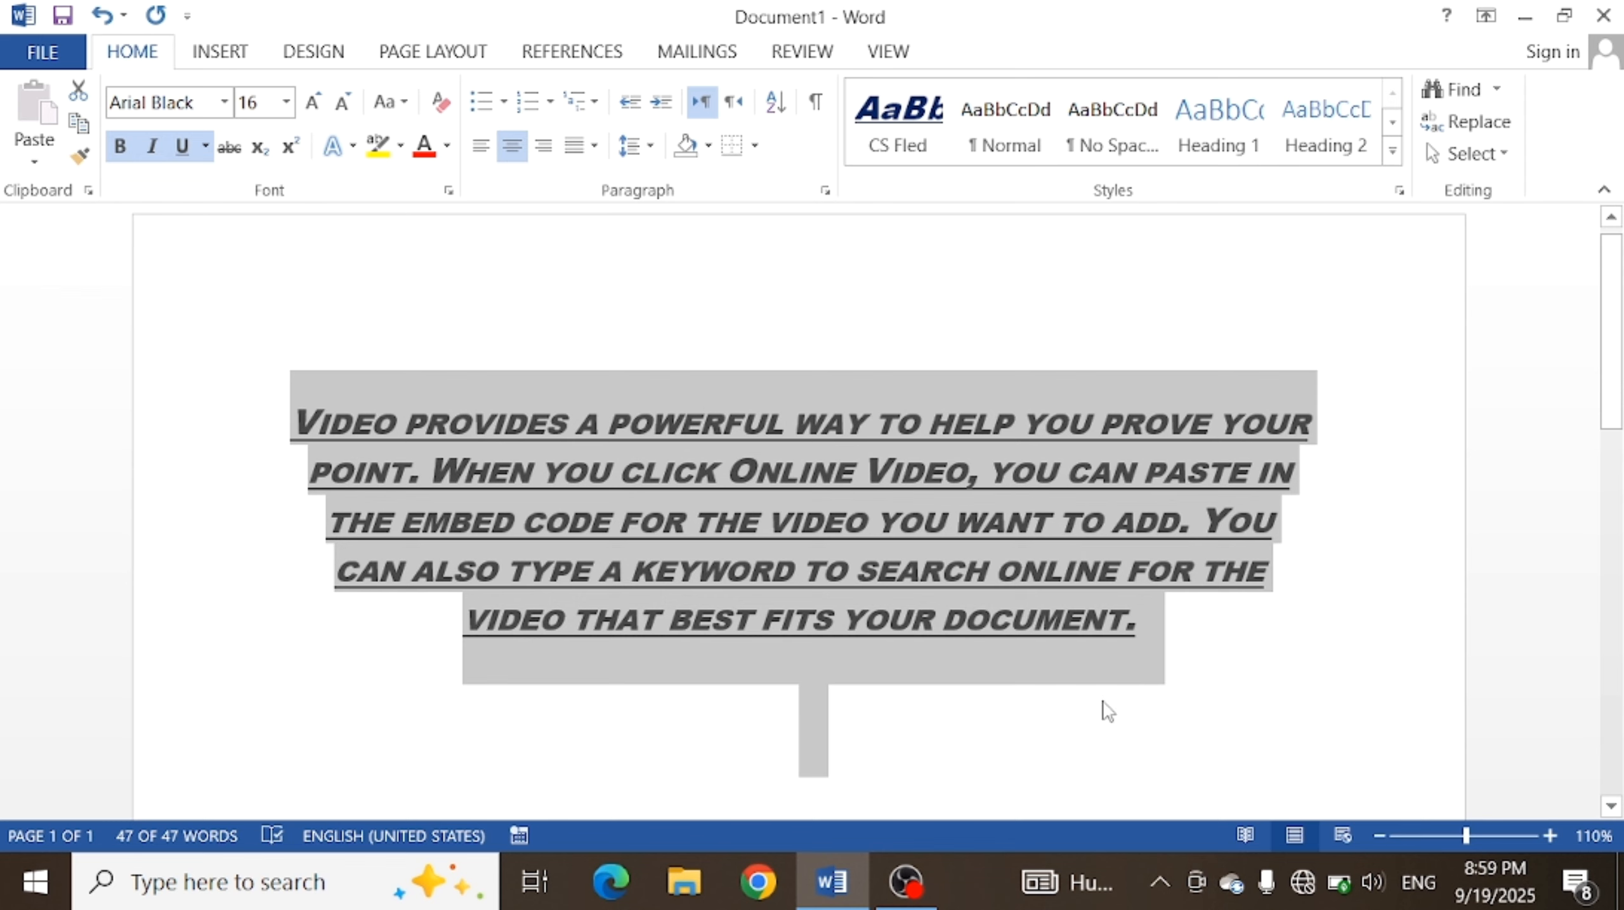
click(1223, 662)
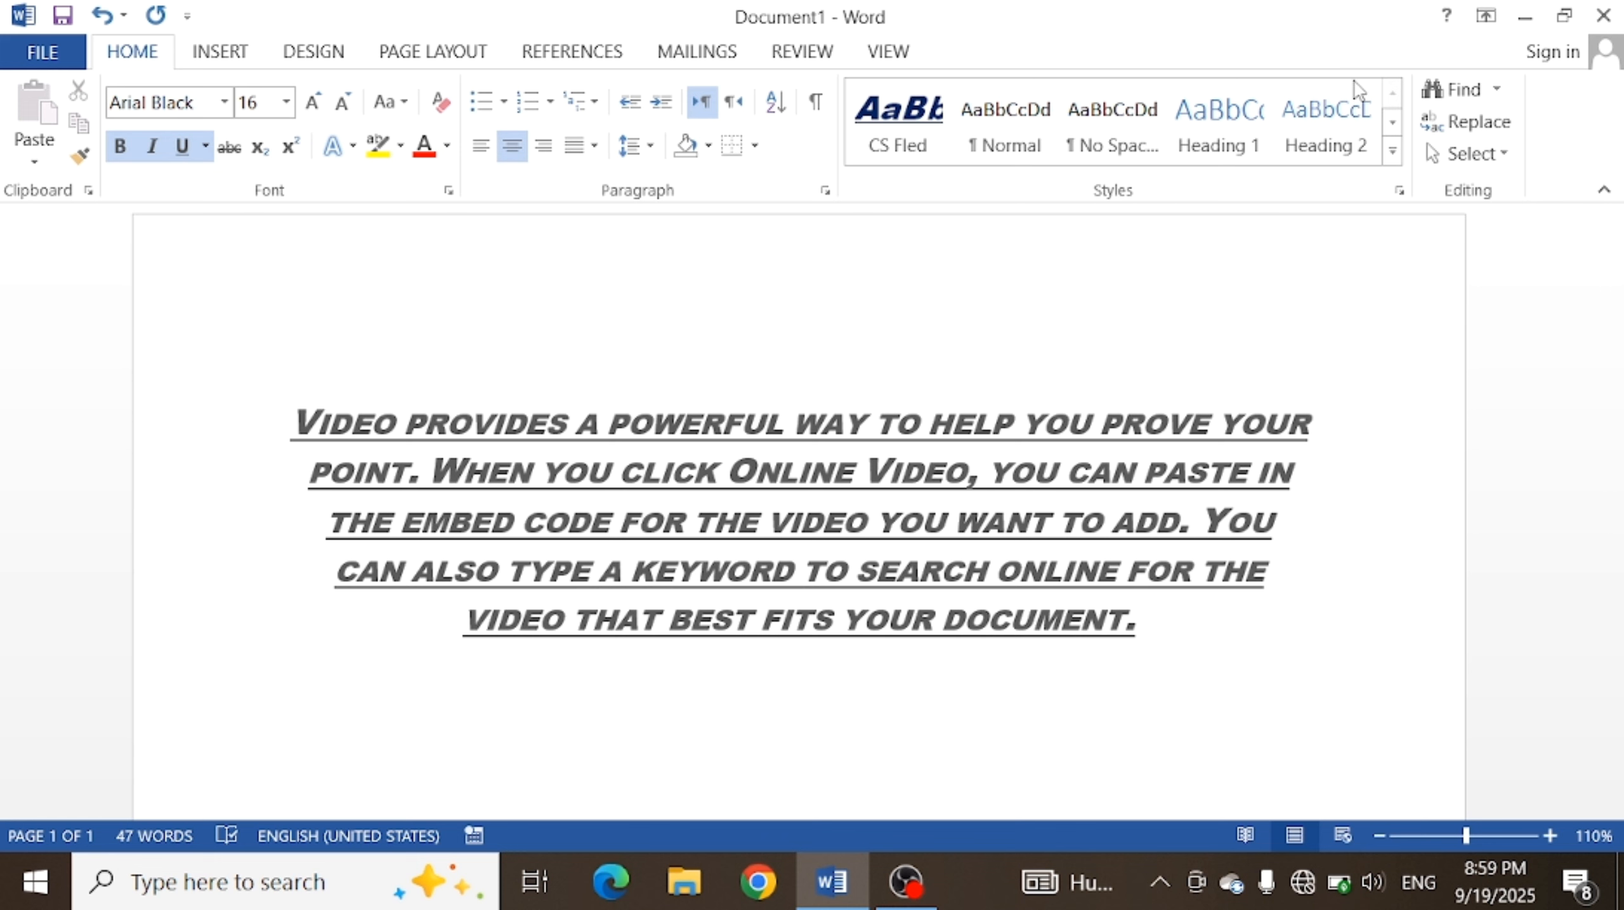
click(1395, 151)
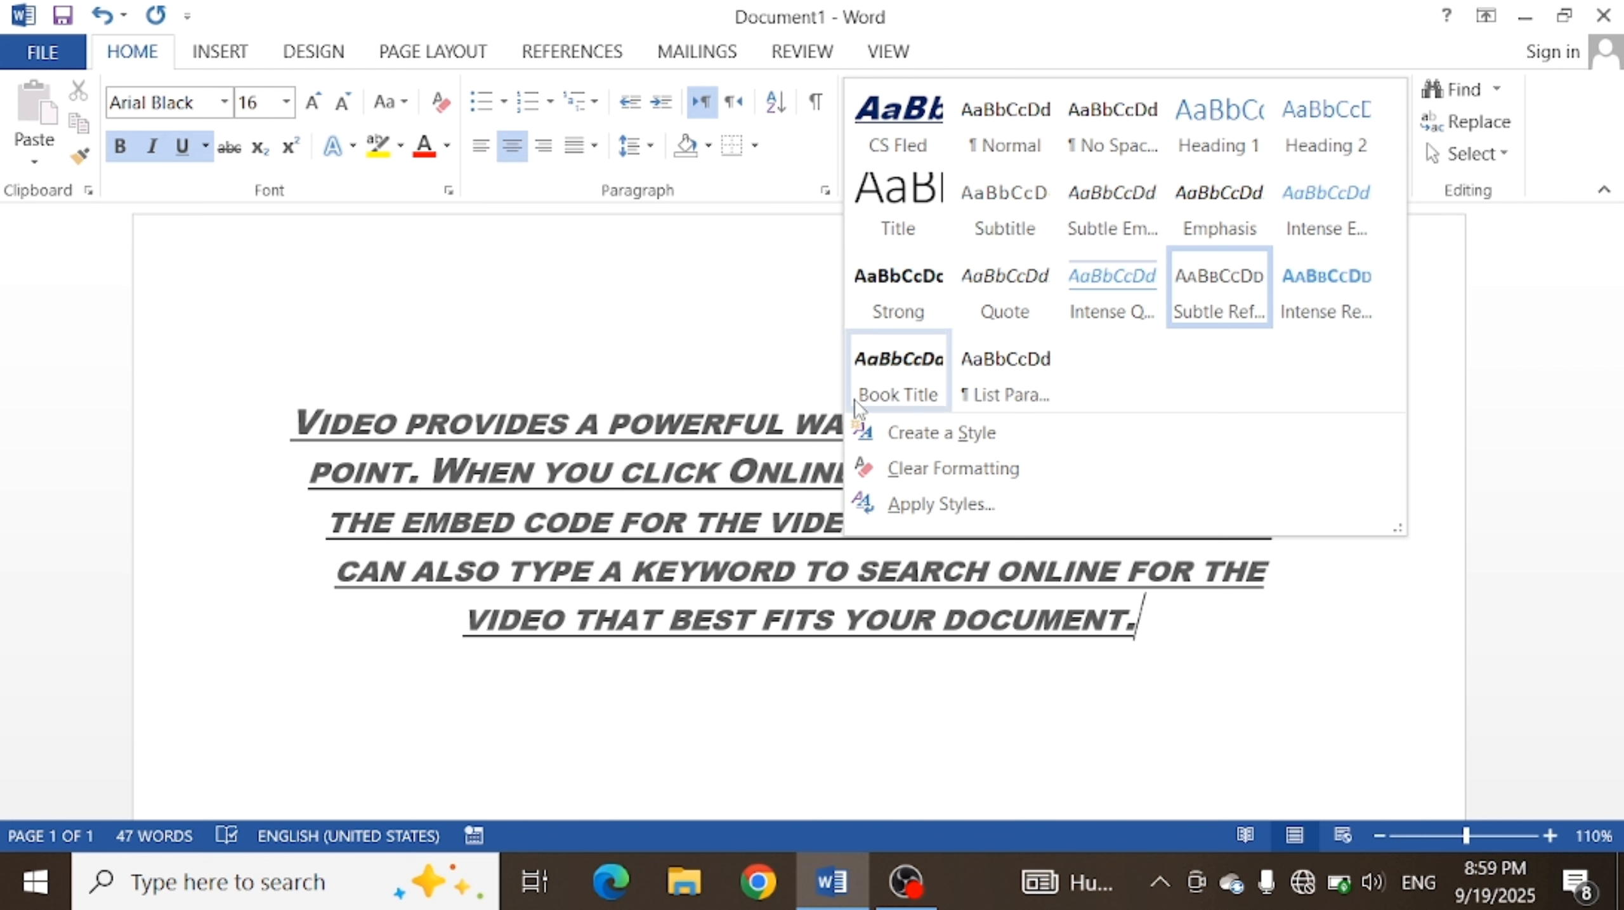
click(634, 602)
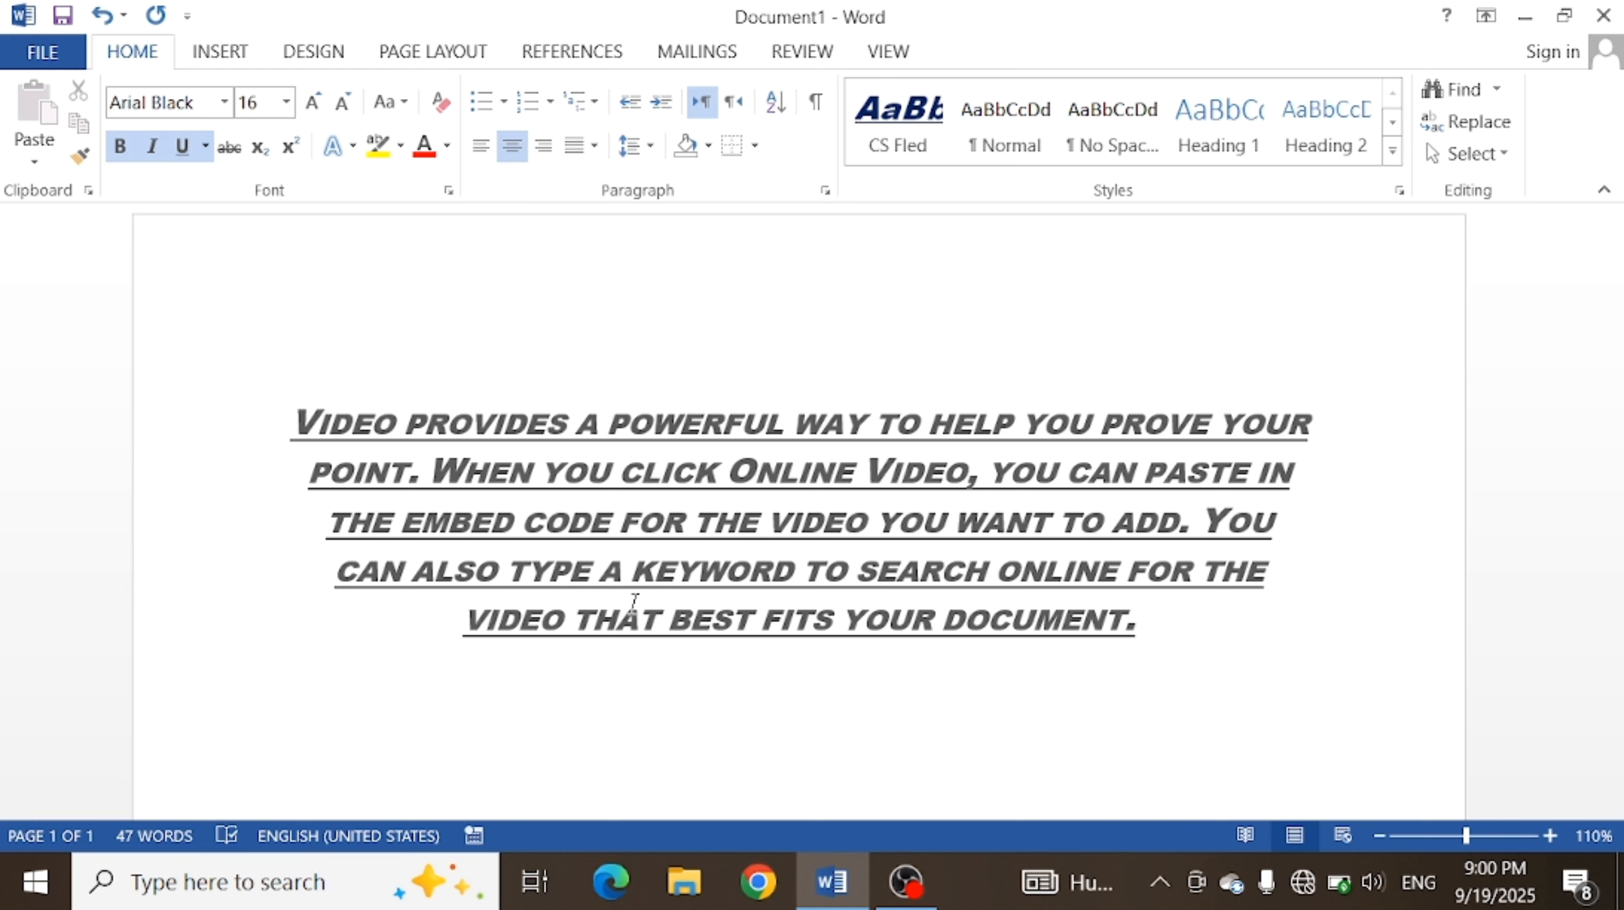
- Insert a page break after the styled paragraph and apply the Normal style to the new page's empty paragraph
key(Return)
key(ctrl+Return)
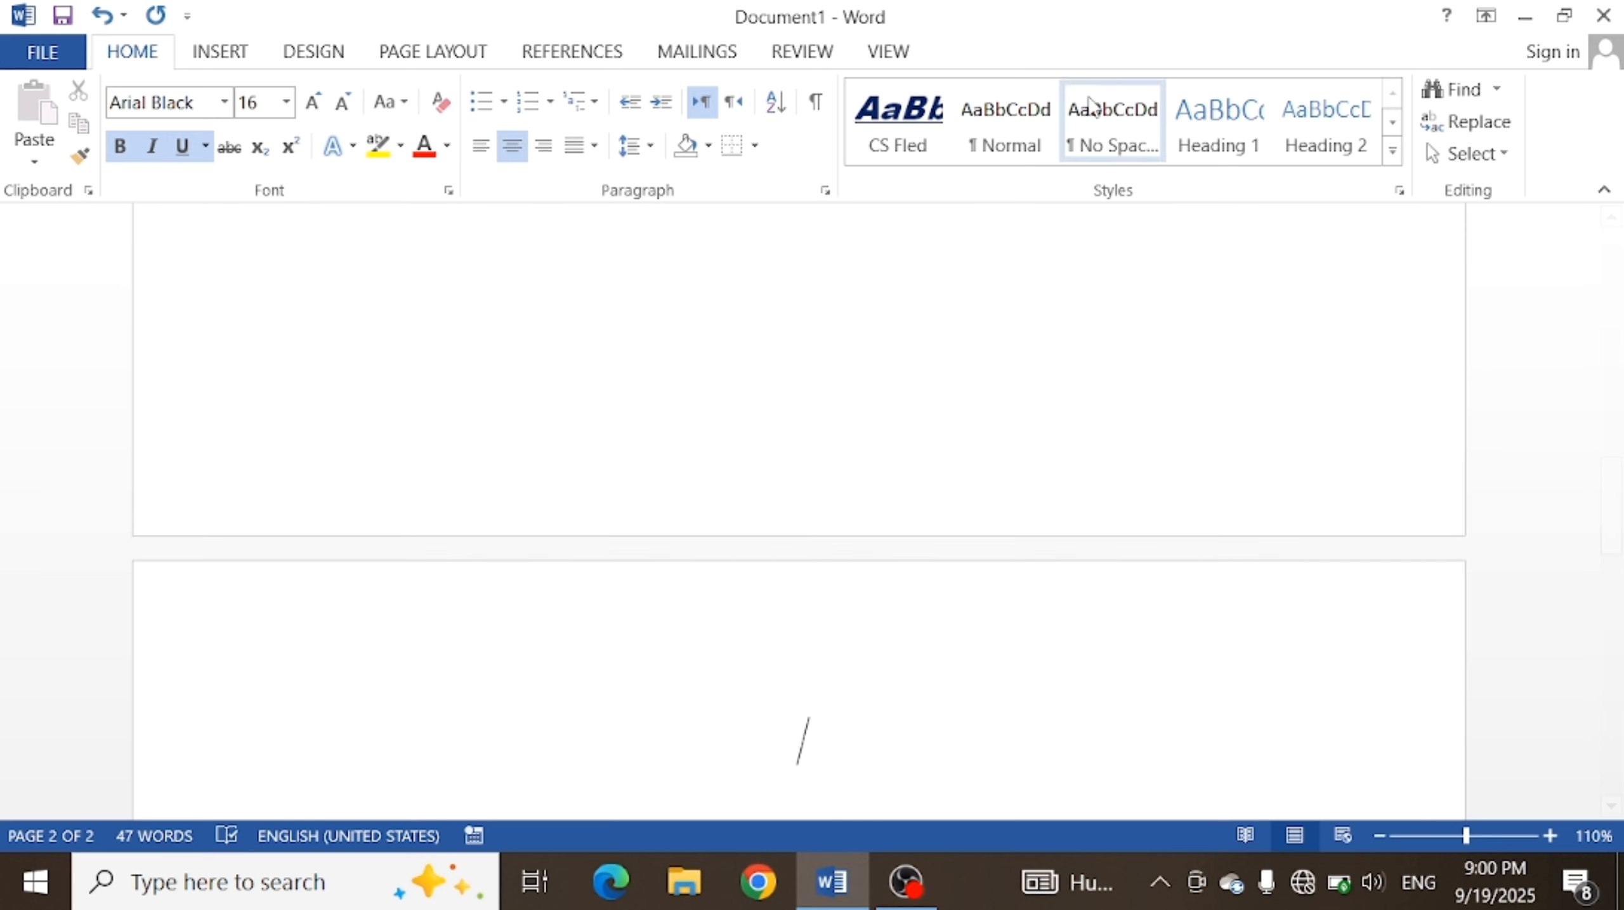
click(1009, 99)
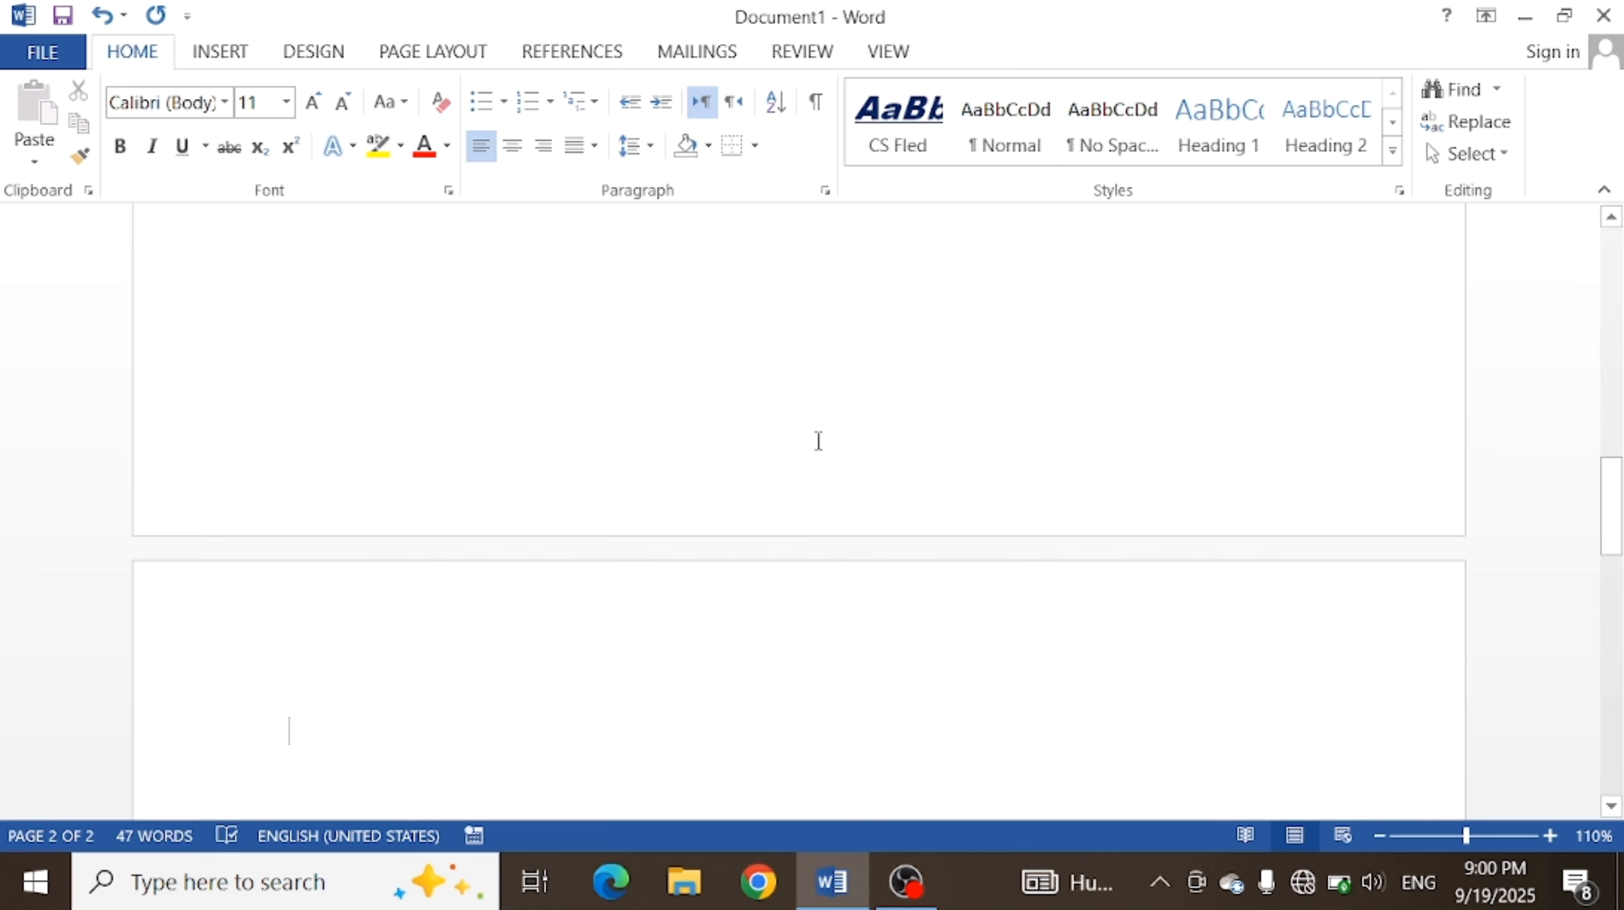
- Generate two paragraphs of sample text on the second page with =RAND(2)
text(=)
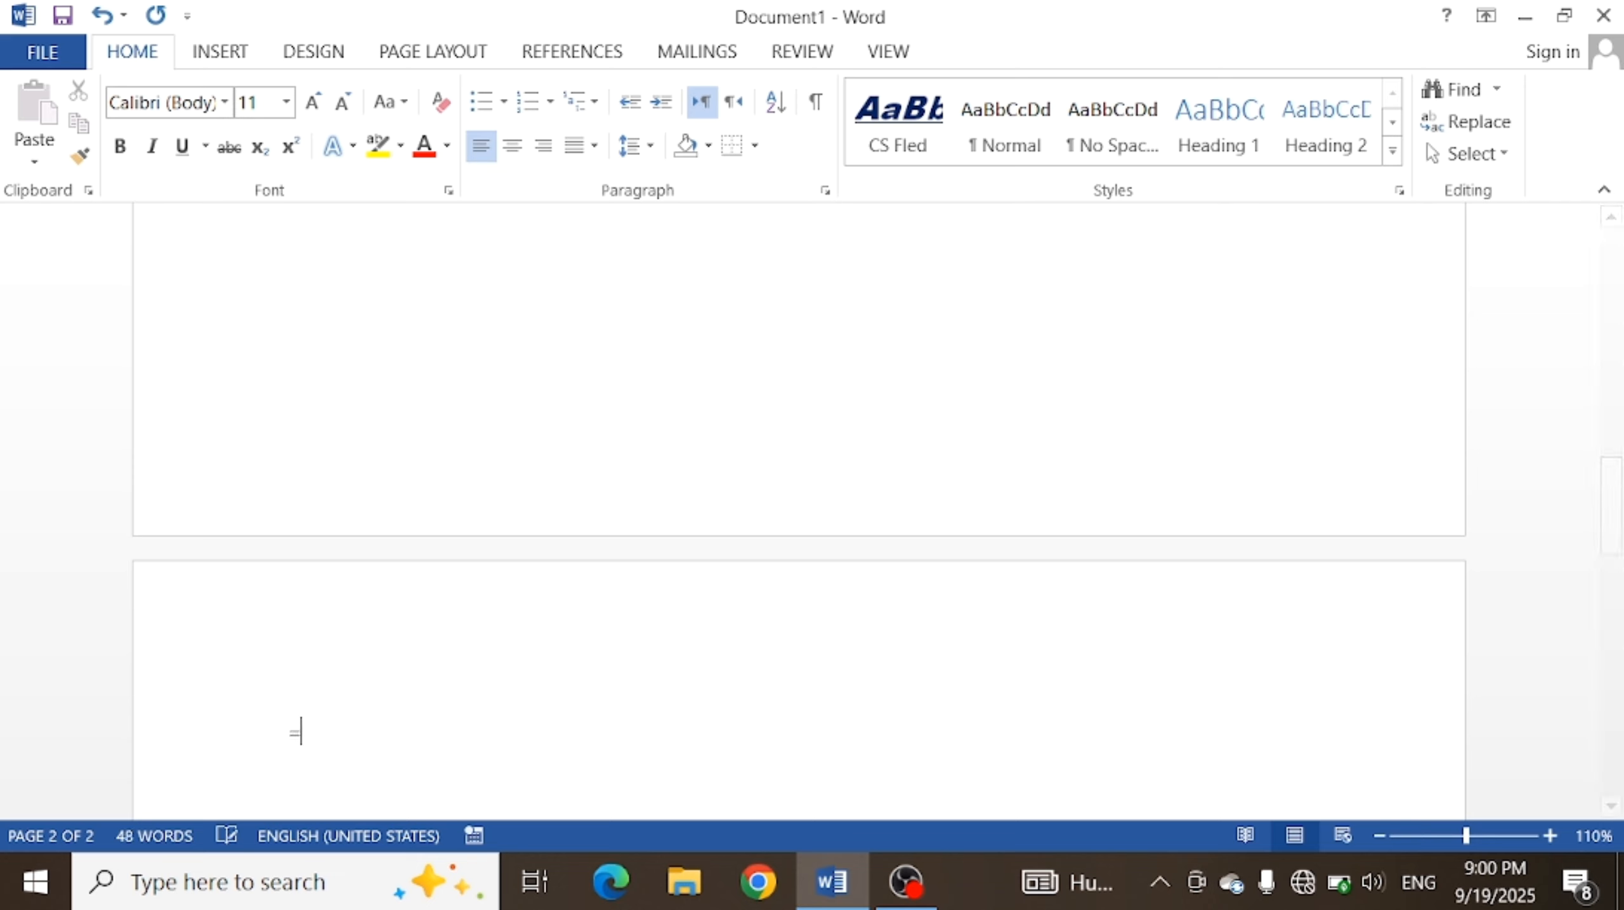
text(RAND)
key(BackSpace)
key(BackSpace)
key(BackSpace)
key(BackSpace)
text(RAND)
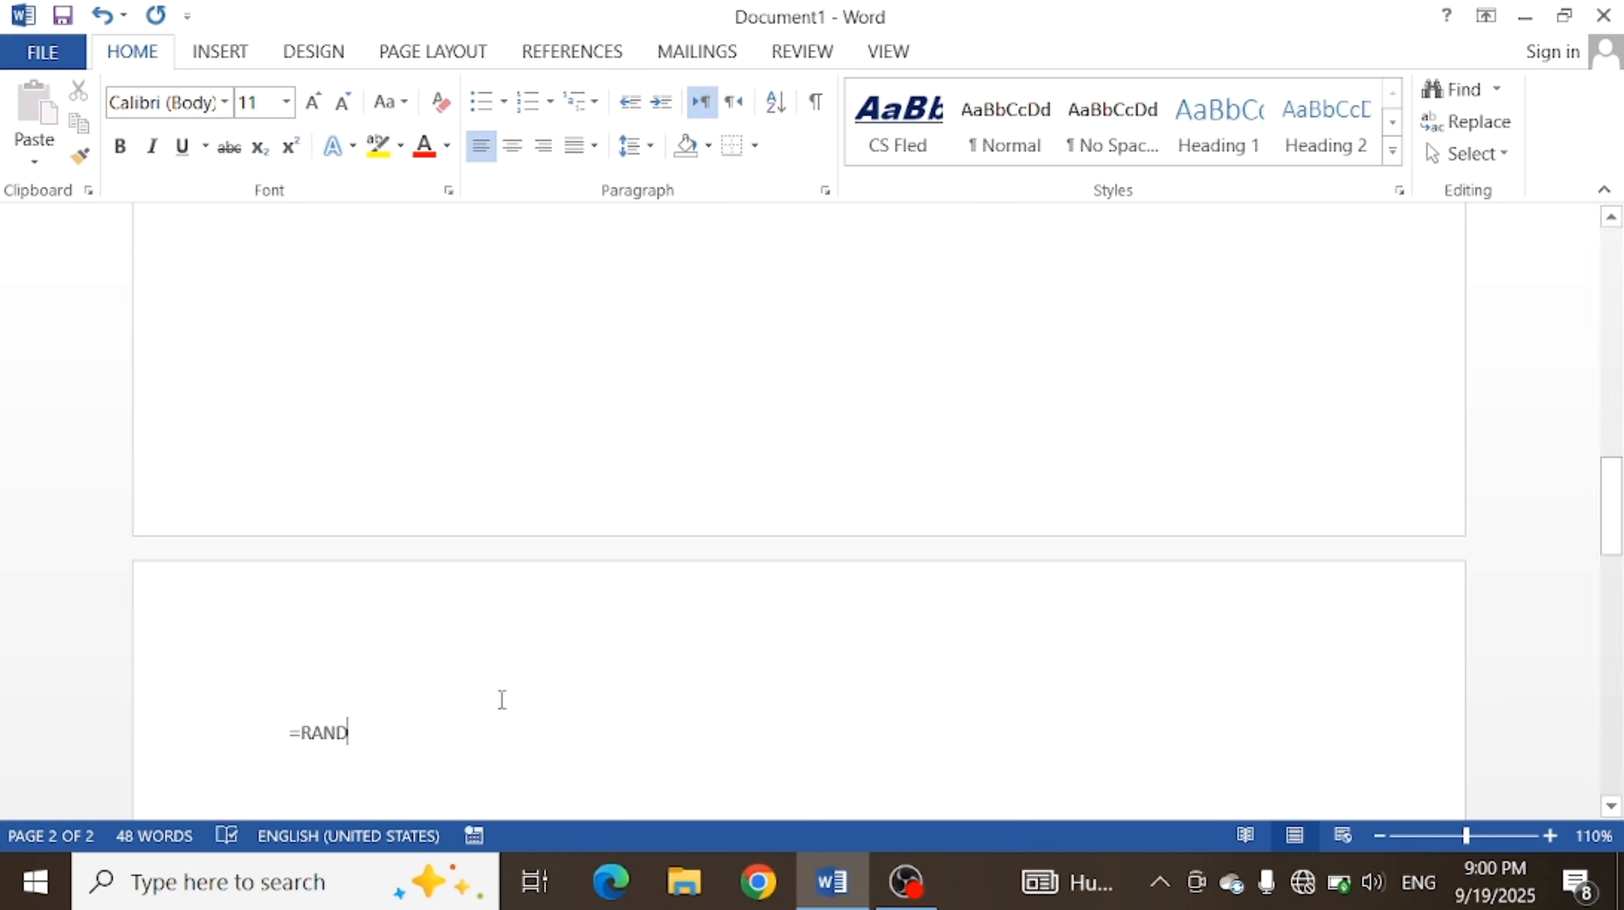
text(())
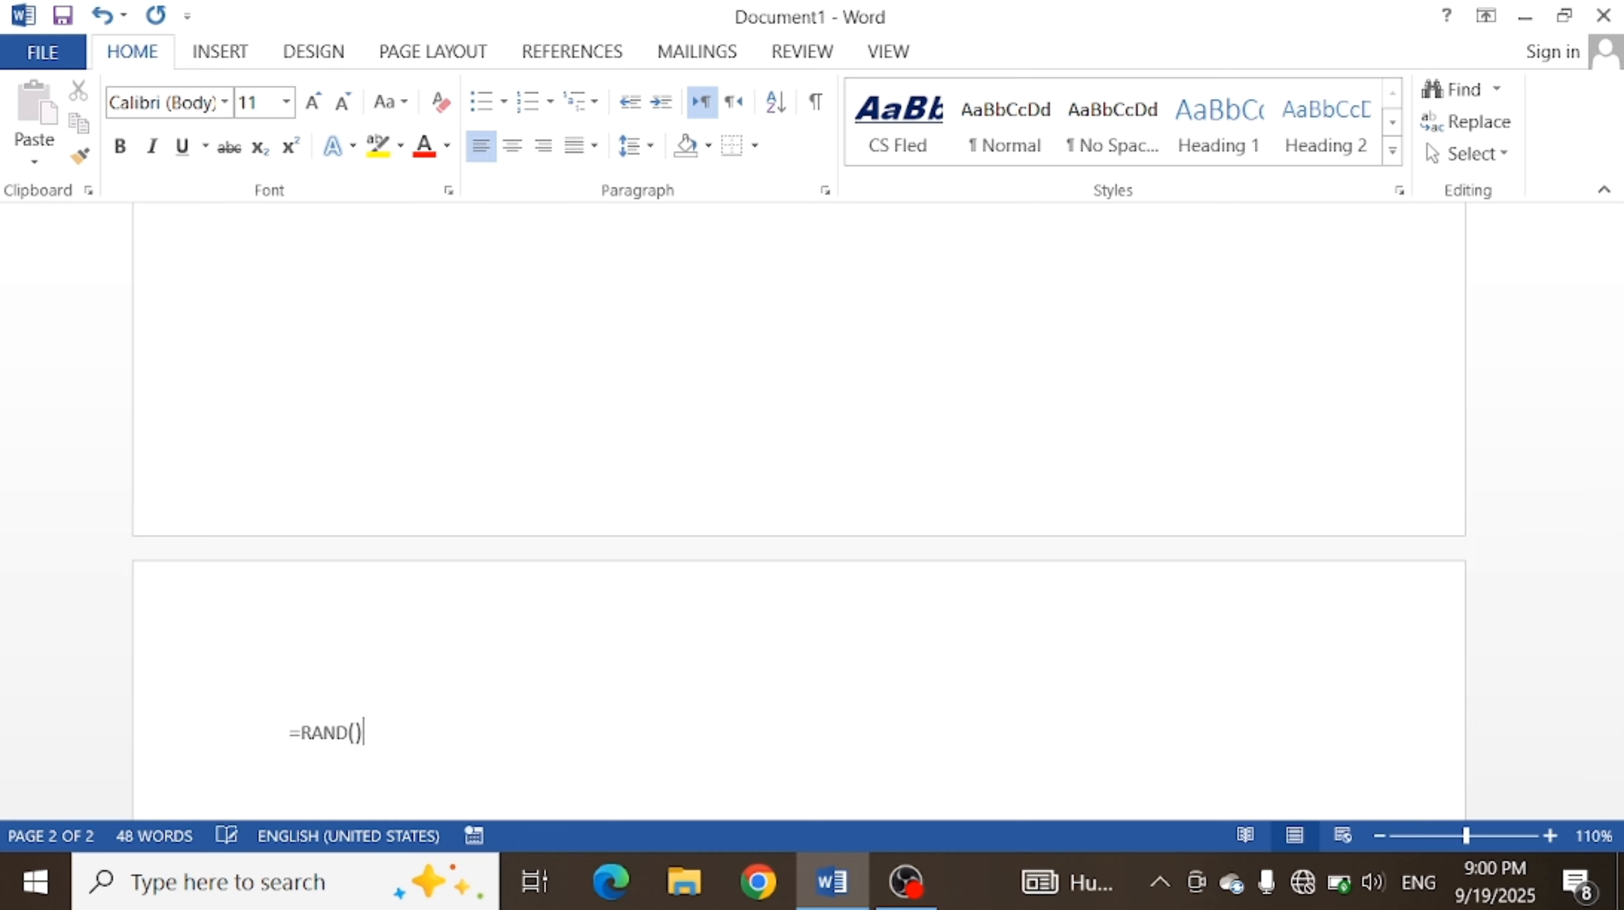
scroll(798, 510, up, 3)
key(ctrl+z)
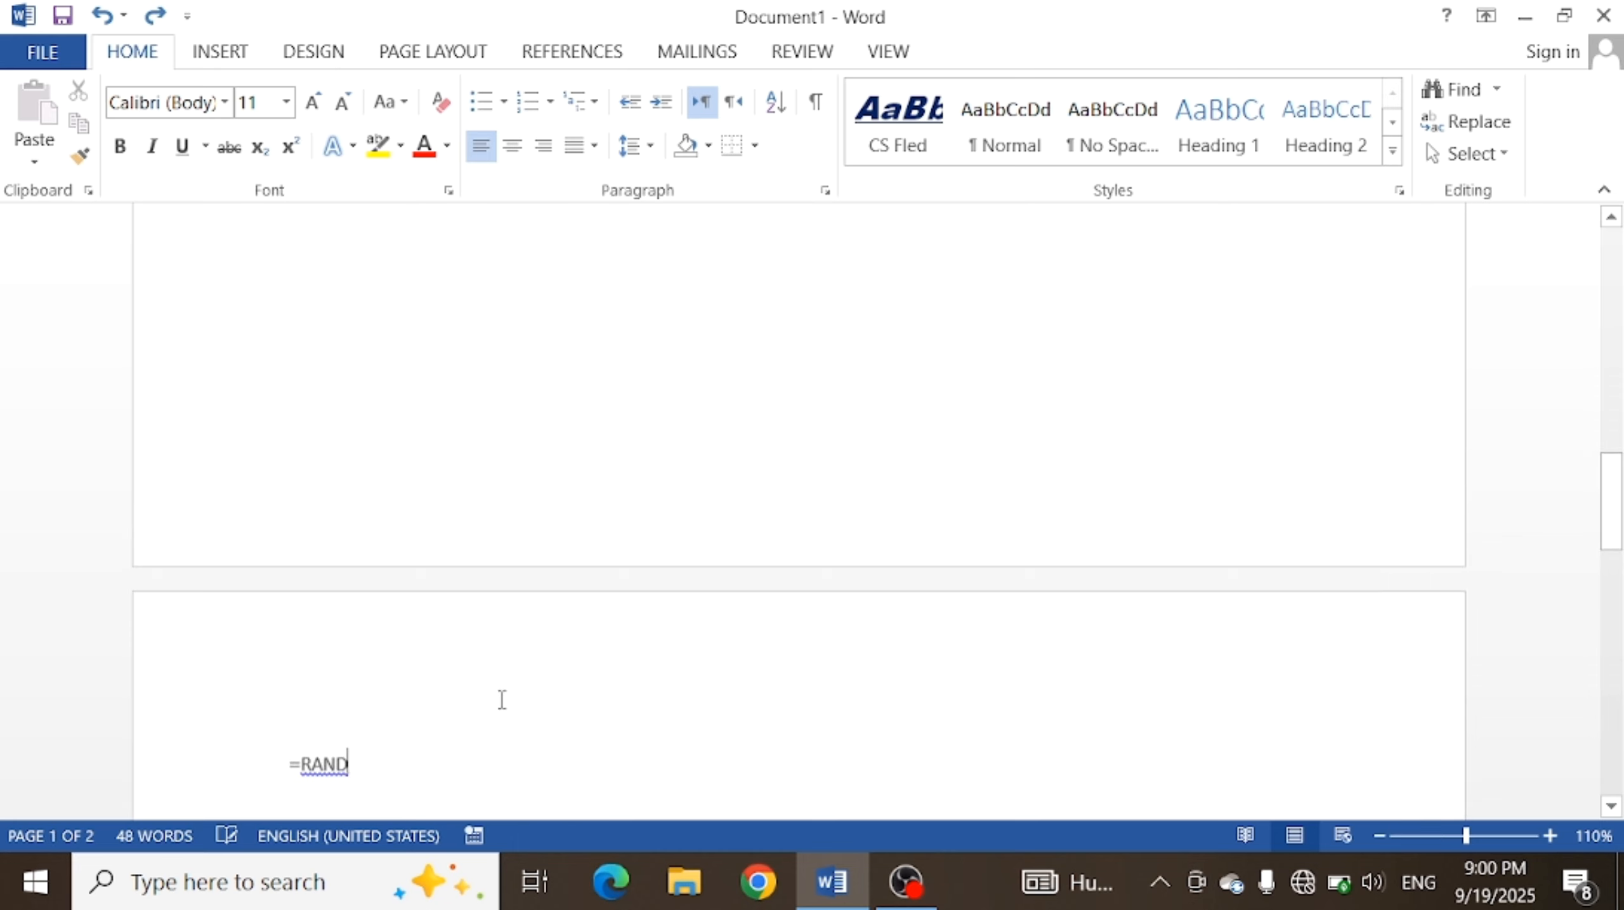
scroll(501, 699, down, 6)
scroll(502, 699, up, 5)
text(()
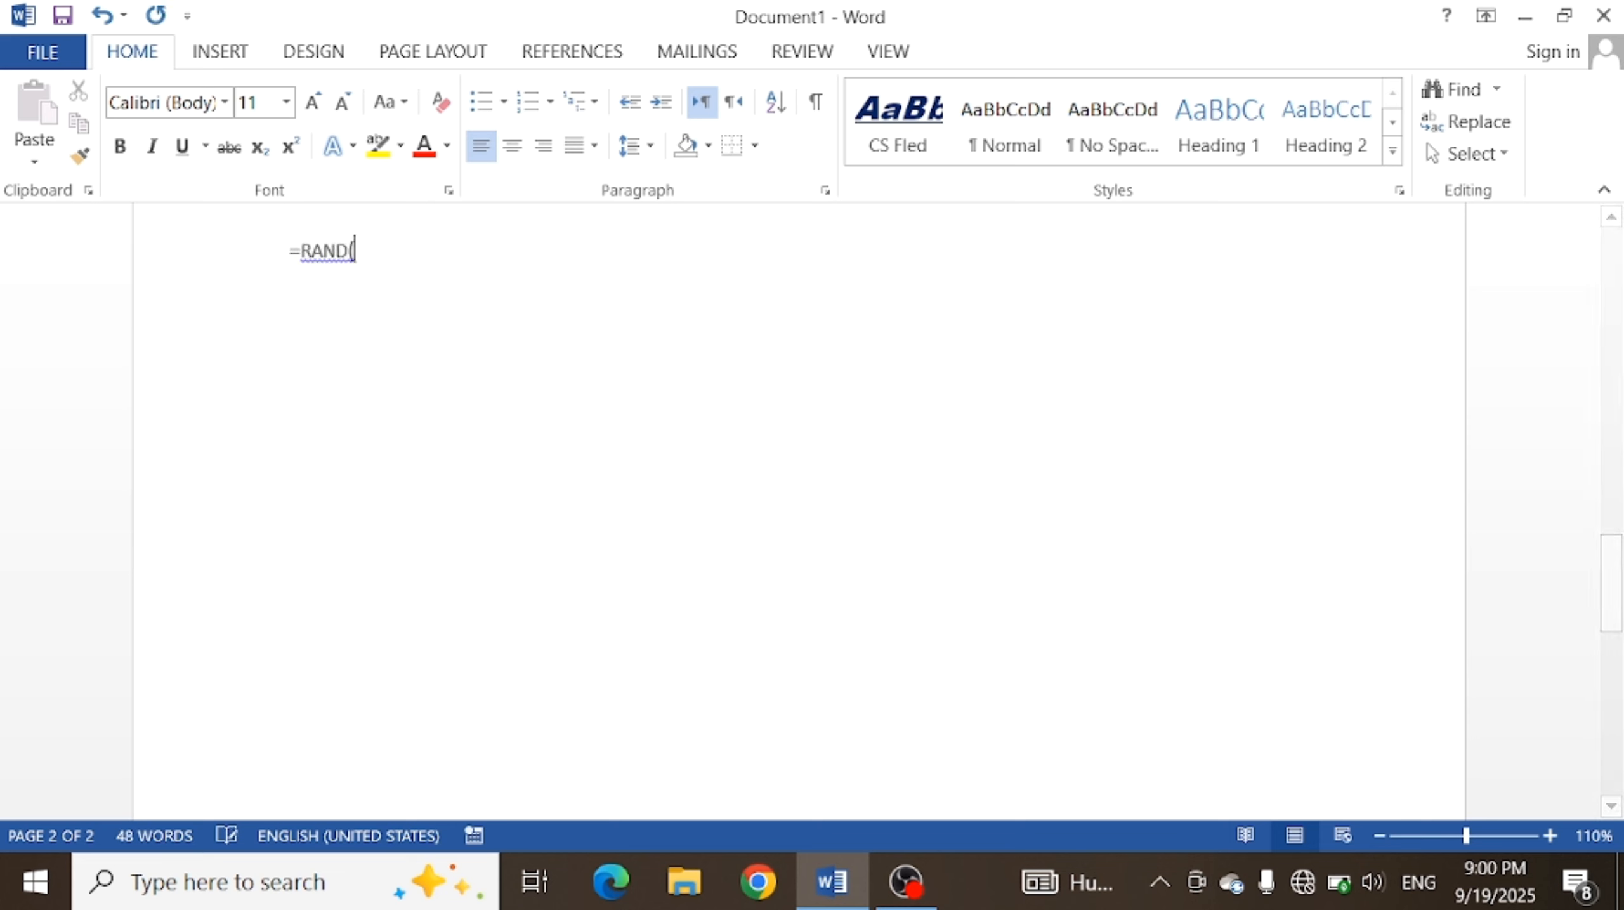
text()2)
key(End)
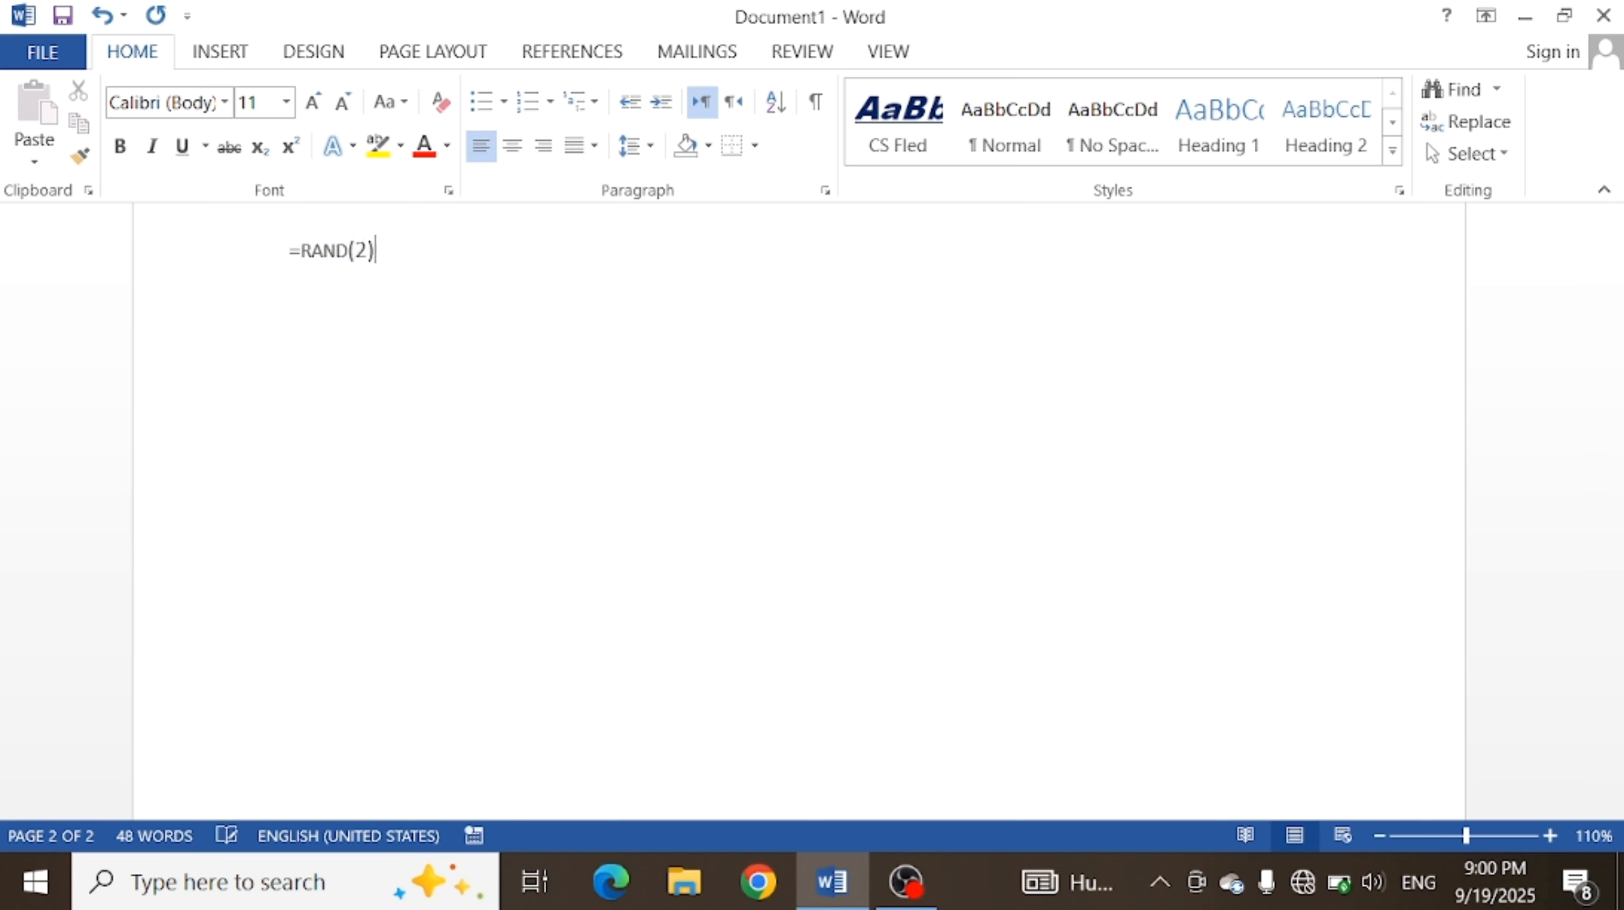
key(Return)
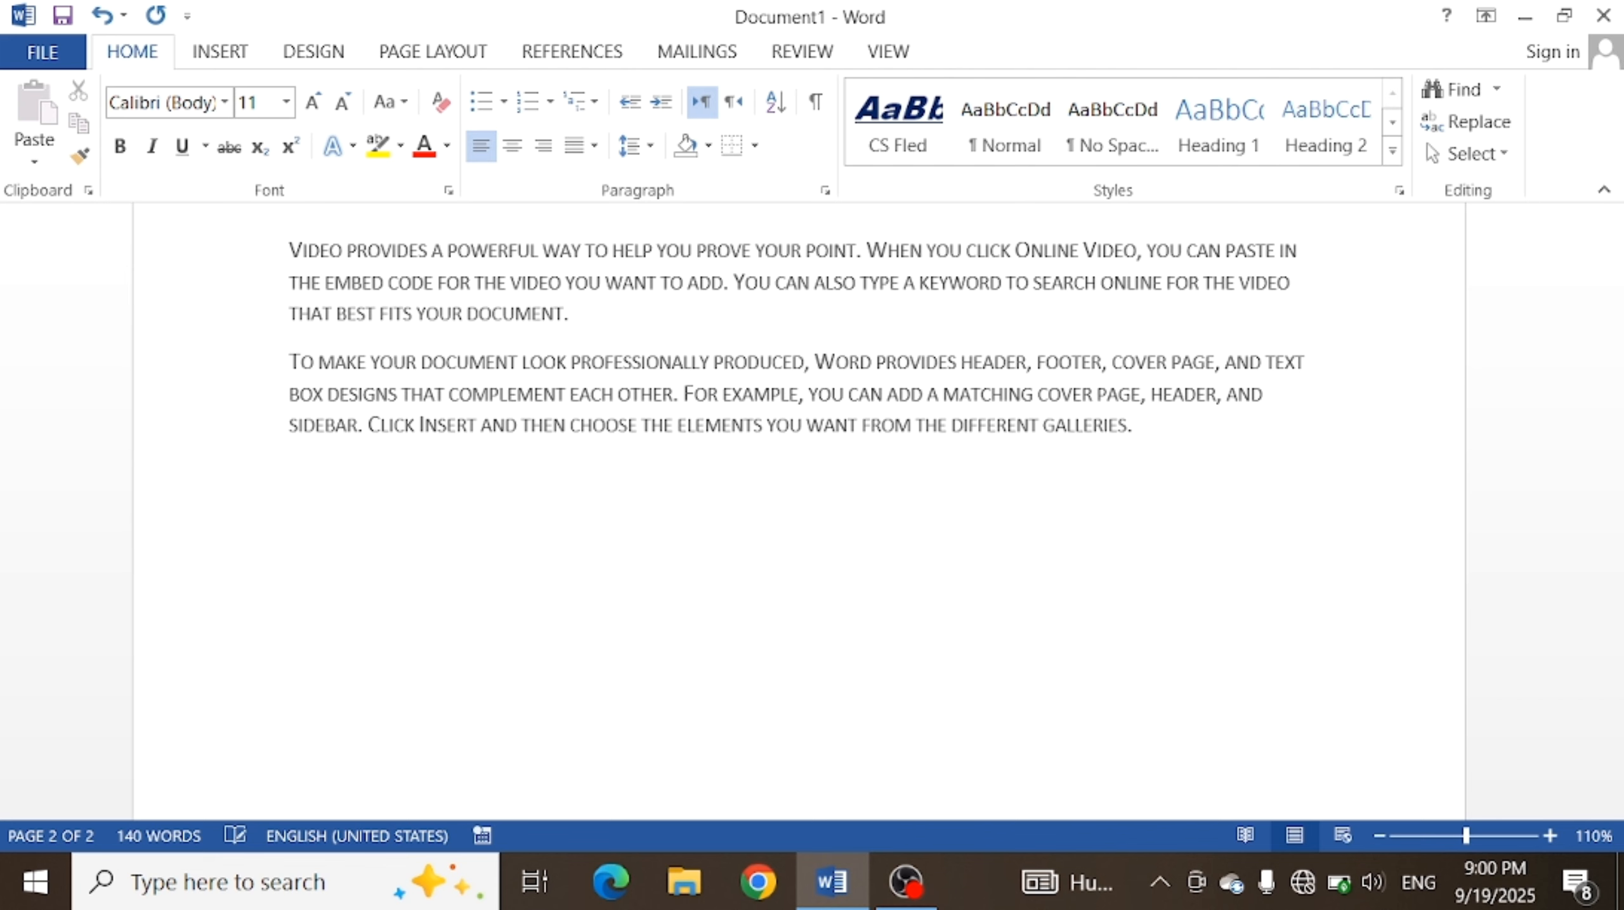
- Make both sample paragraphs on the second page bold, italic and underlined
key(Up)
key(Up)
key(Up)
key(Up)
key(Up)
key(Up)
key(Up)
key(Up)
key(Up)
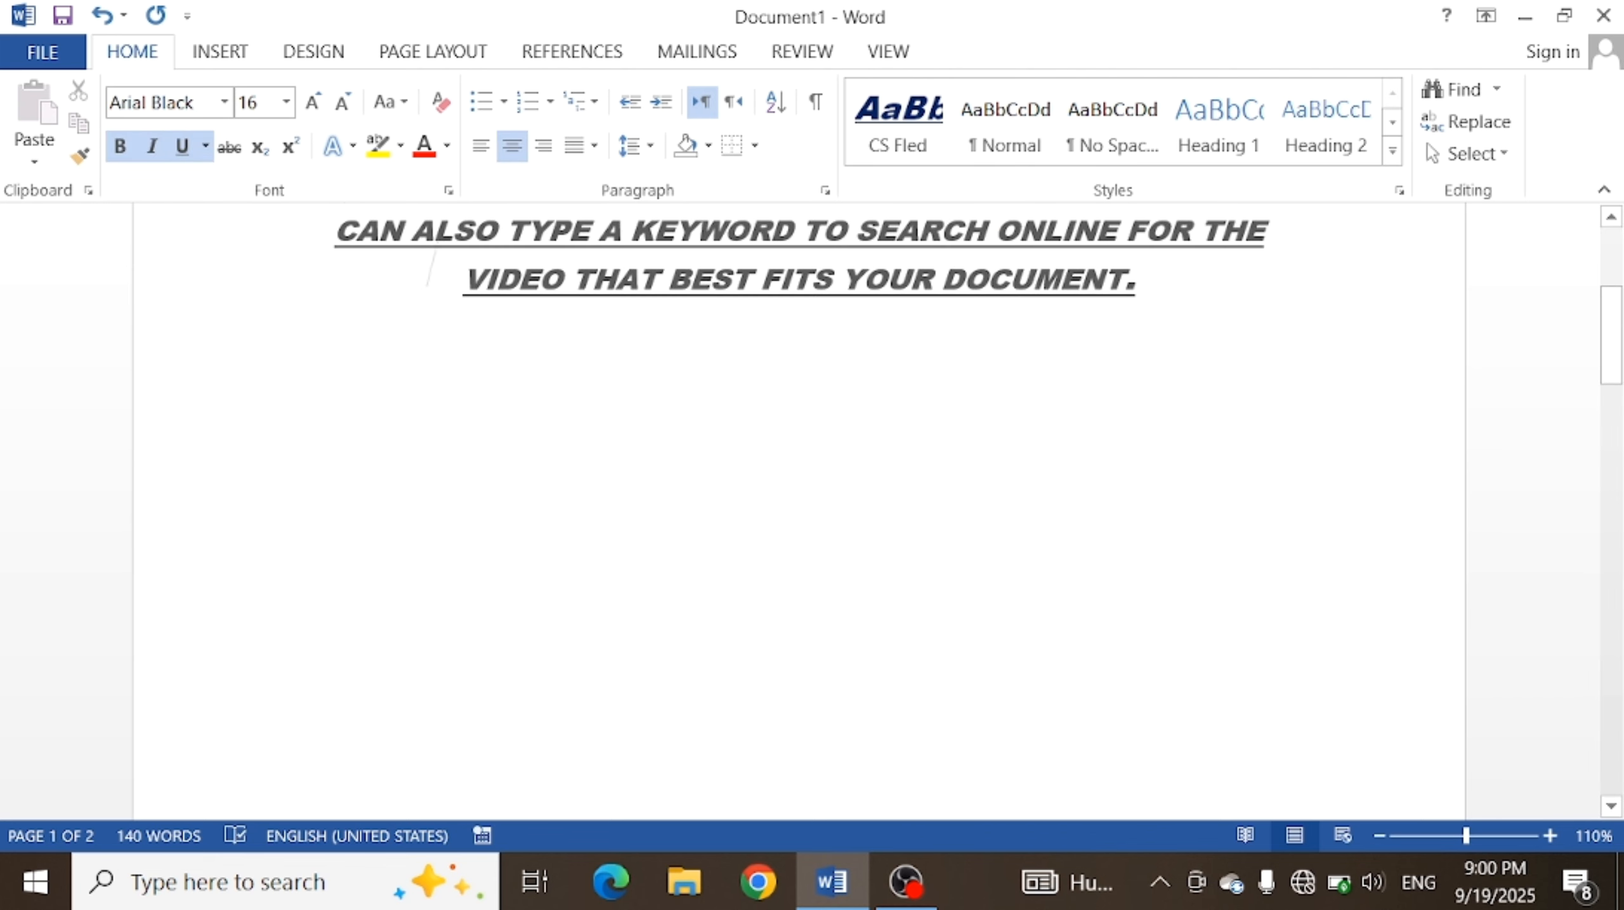
key(Down)
key(Down)
key(Down)
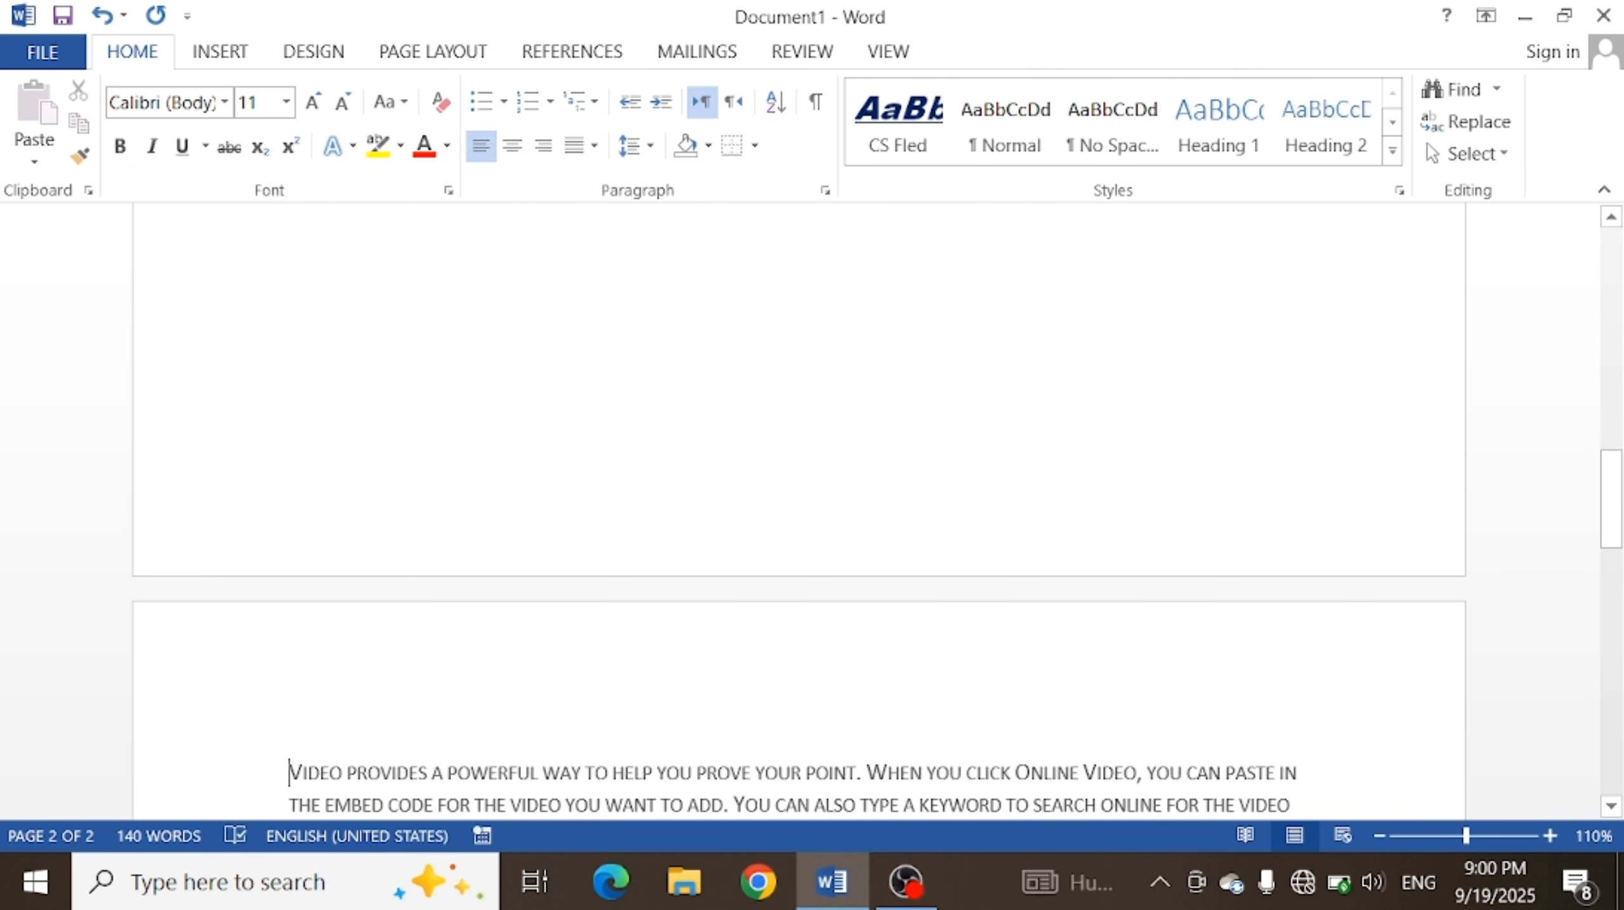
key(ctrl+shift+Right)
key(ctrl+shift+Down)
key(ctrl+shift+Down)
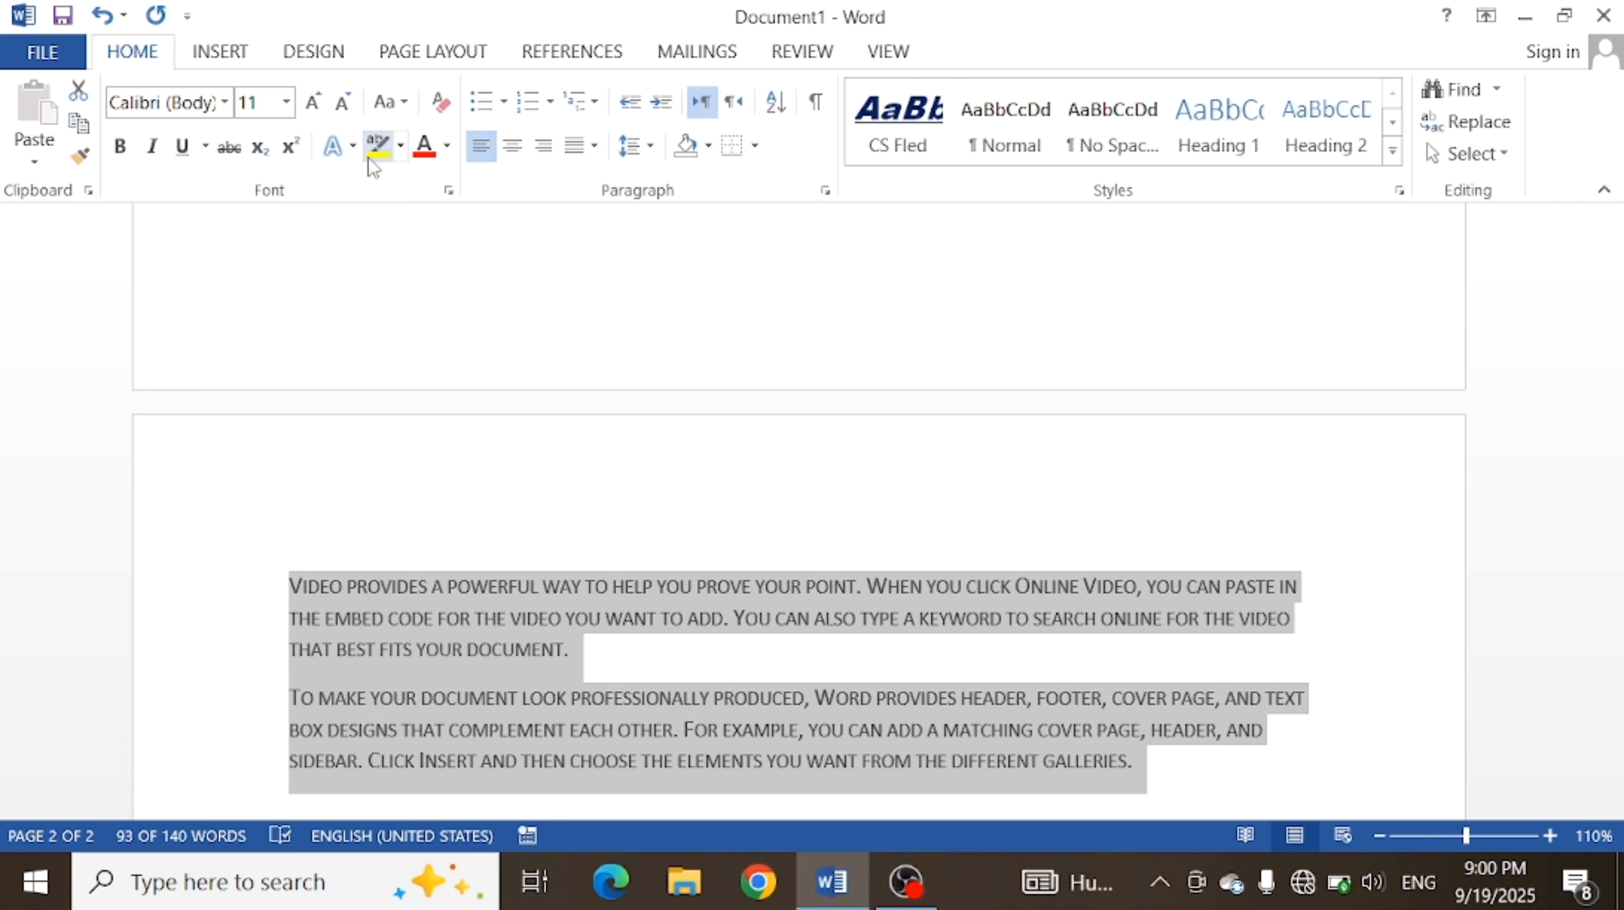
click(121, 148)
click(153, 150)
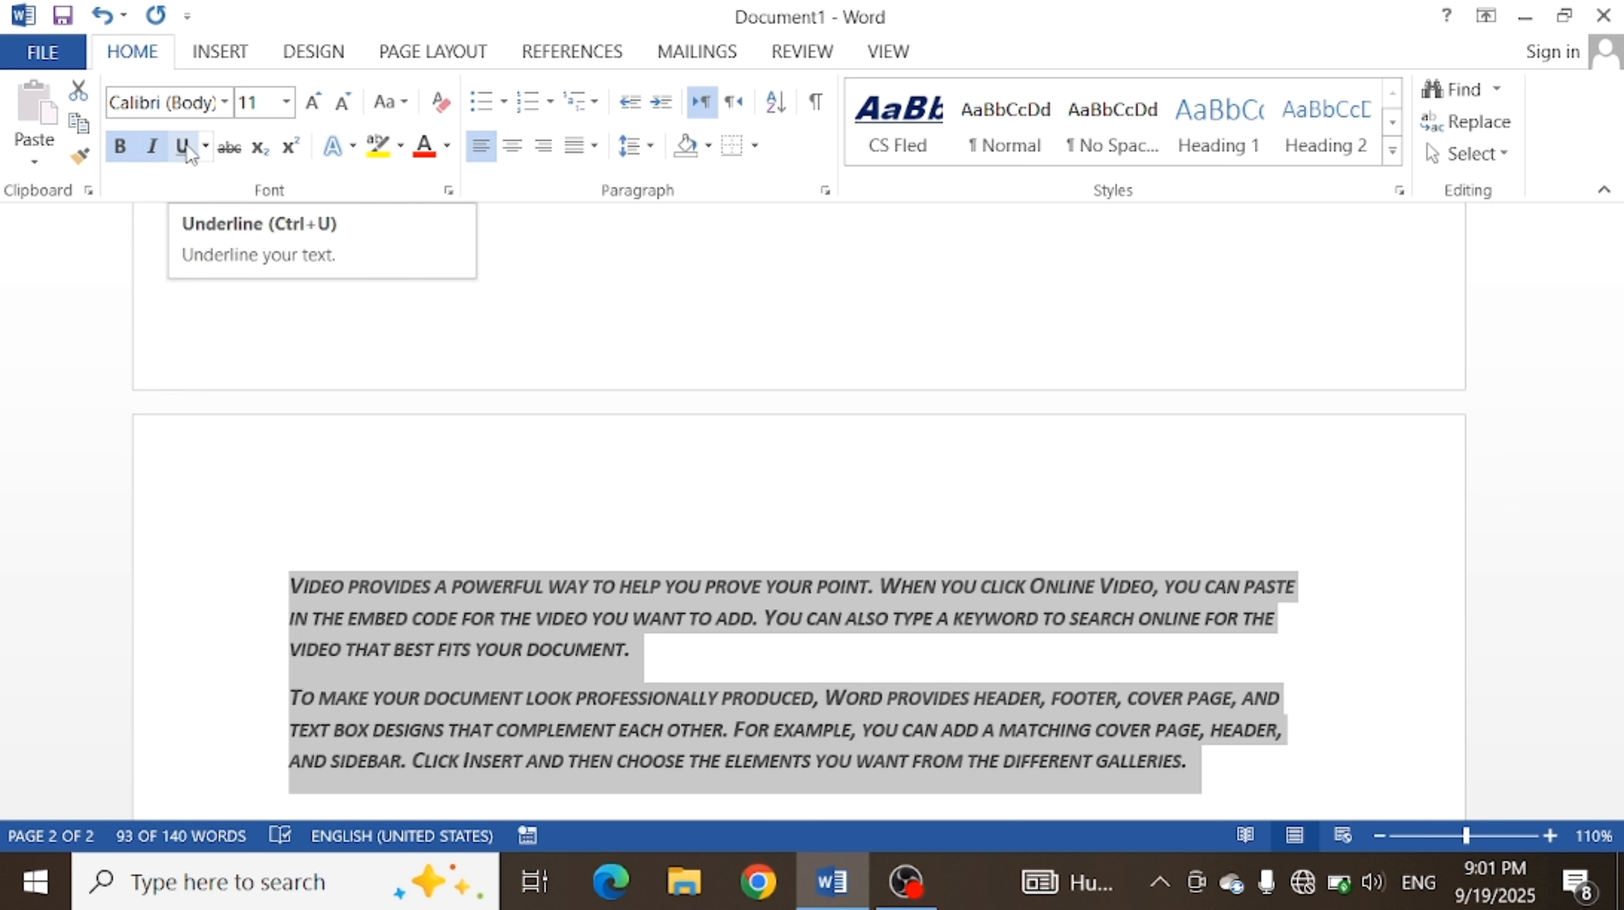
click(184, 147)
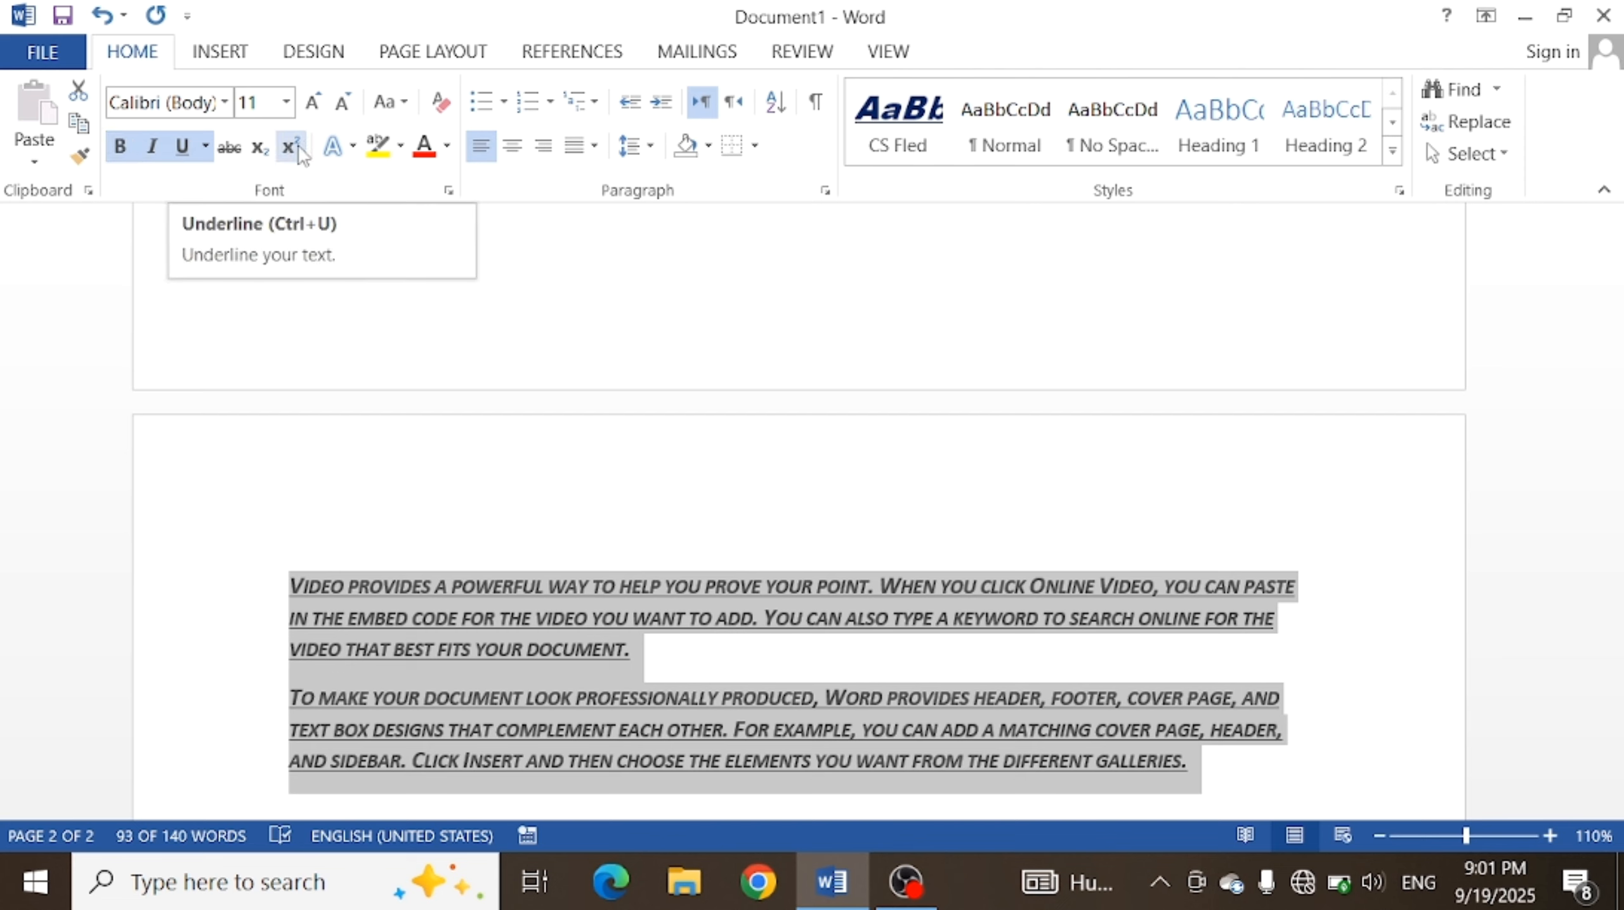
- Give both second-page paragraphs the gold text effect and the Arial Black font
click(348, 150)
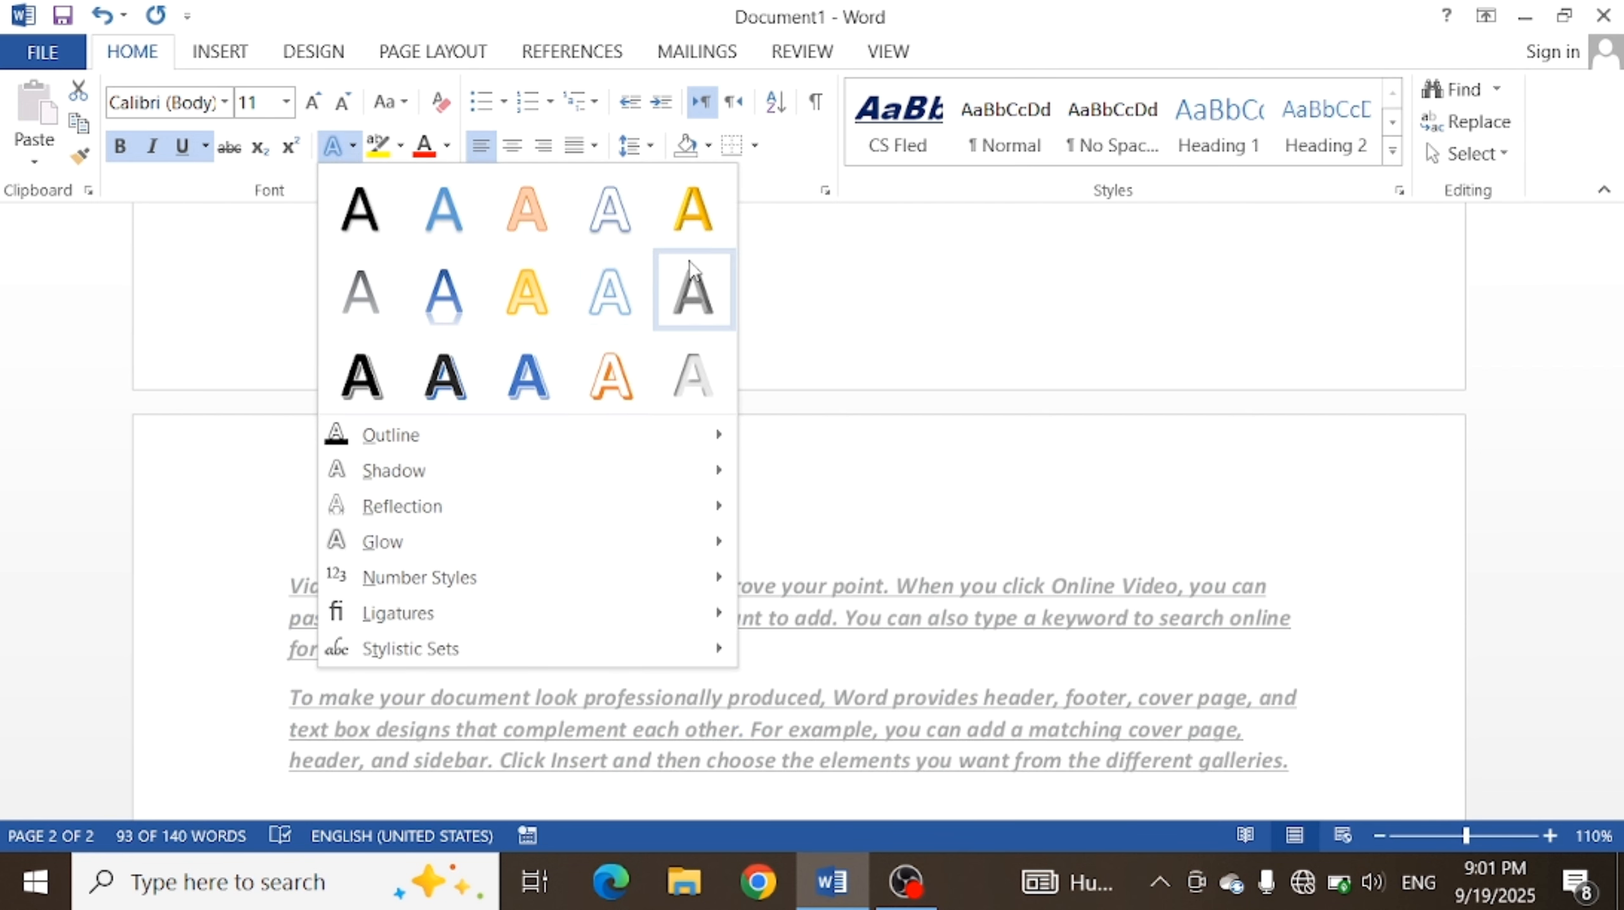
click(697, 215)
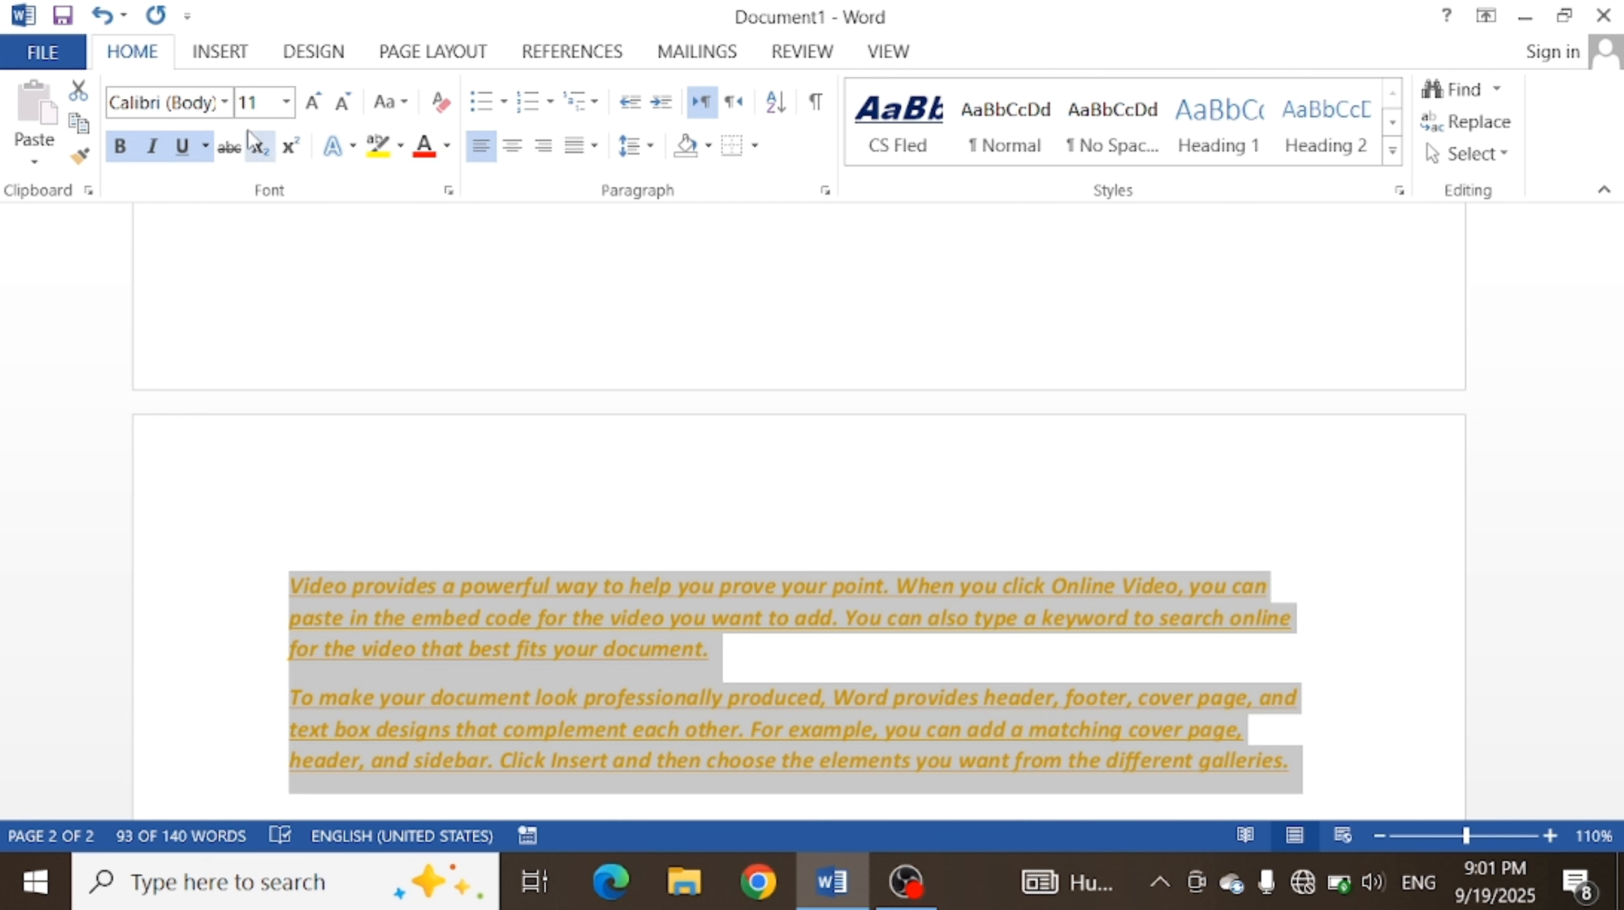
click(225, 102)
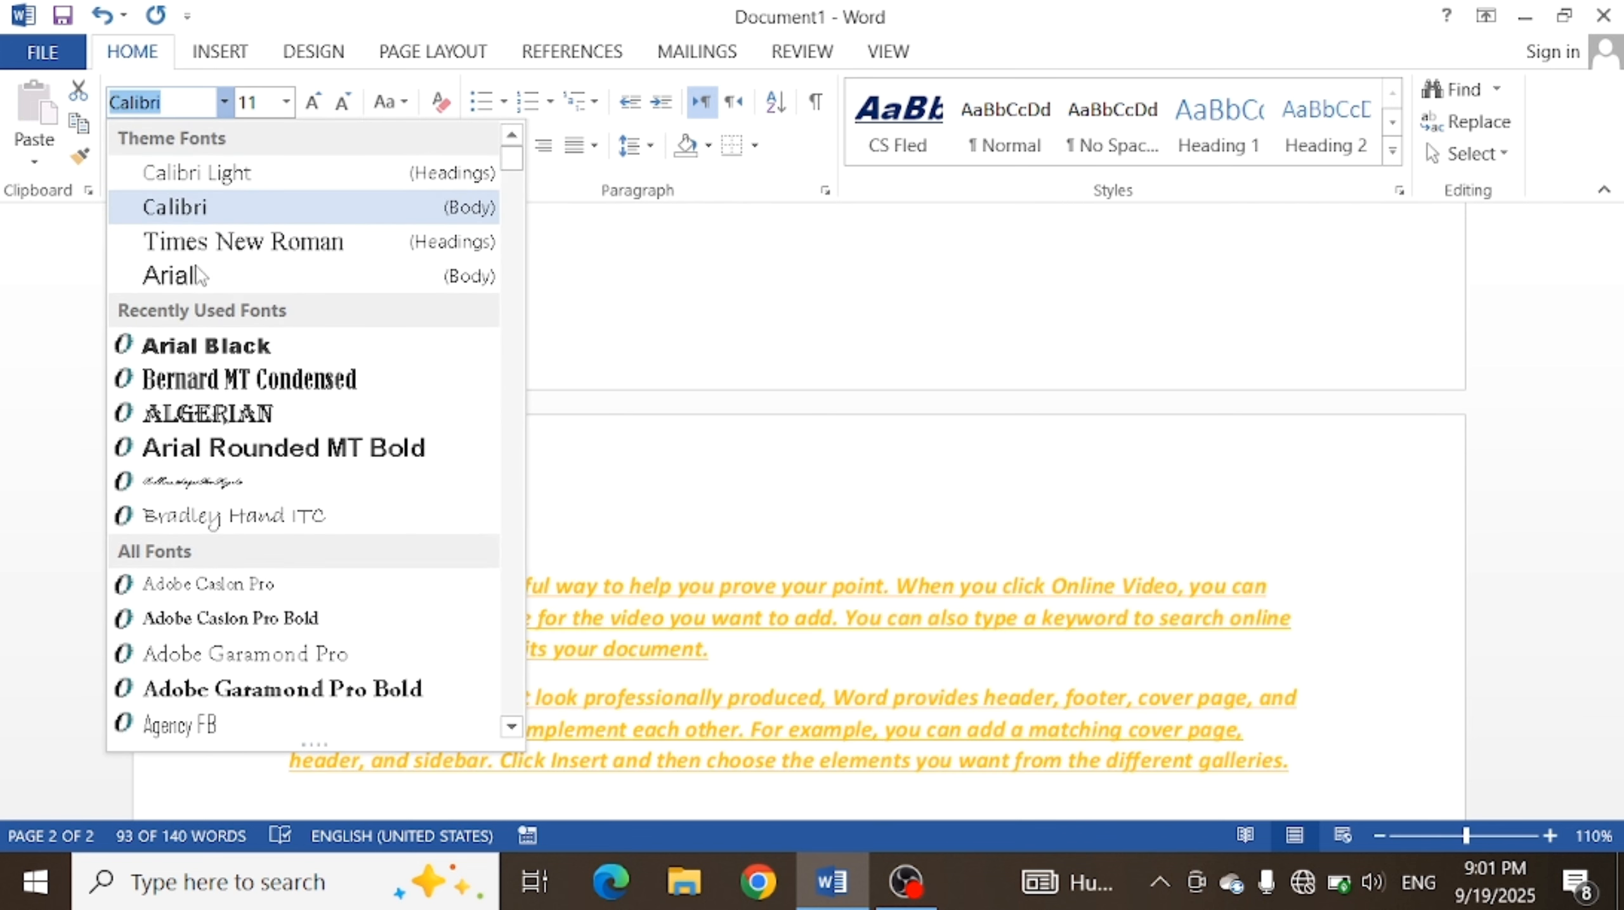
click(191, 356)
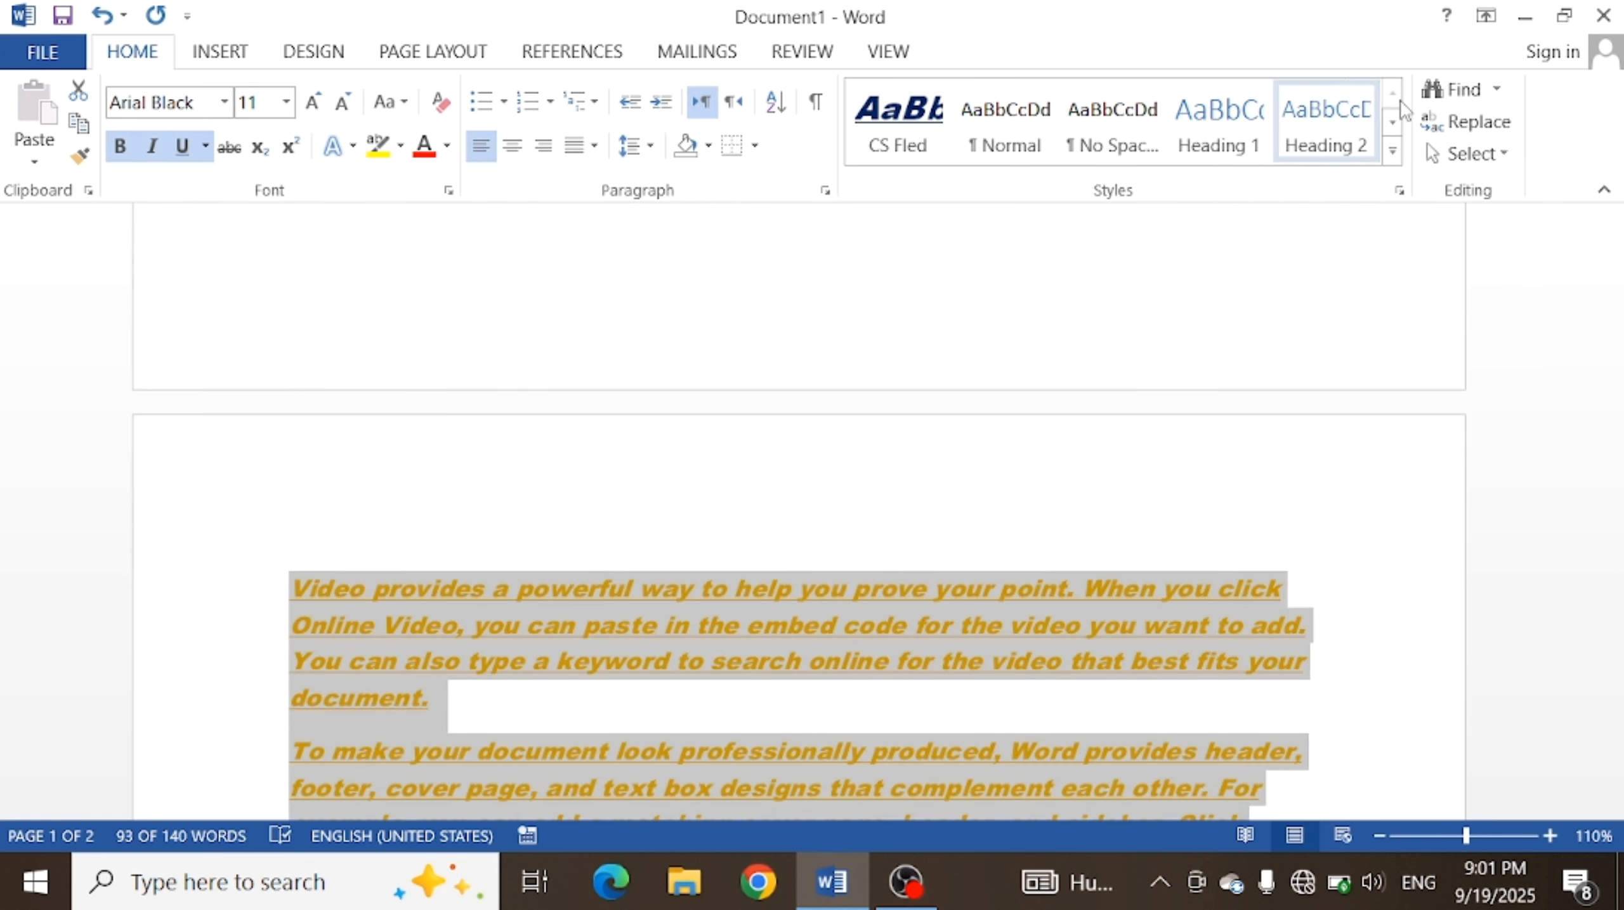
- Clear all formatting from the two selected paragraphs on the second page
click(1393, 152)
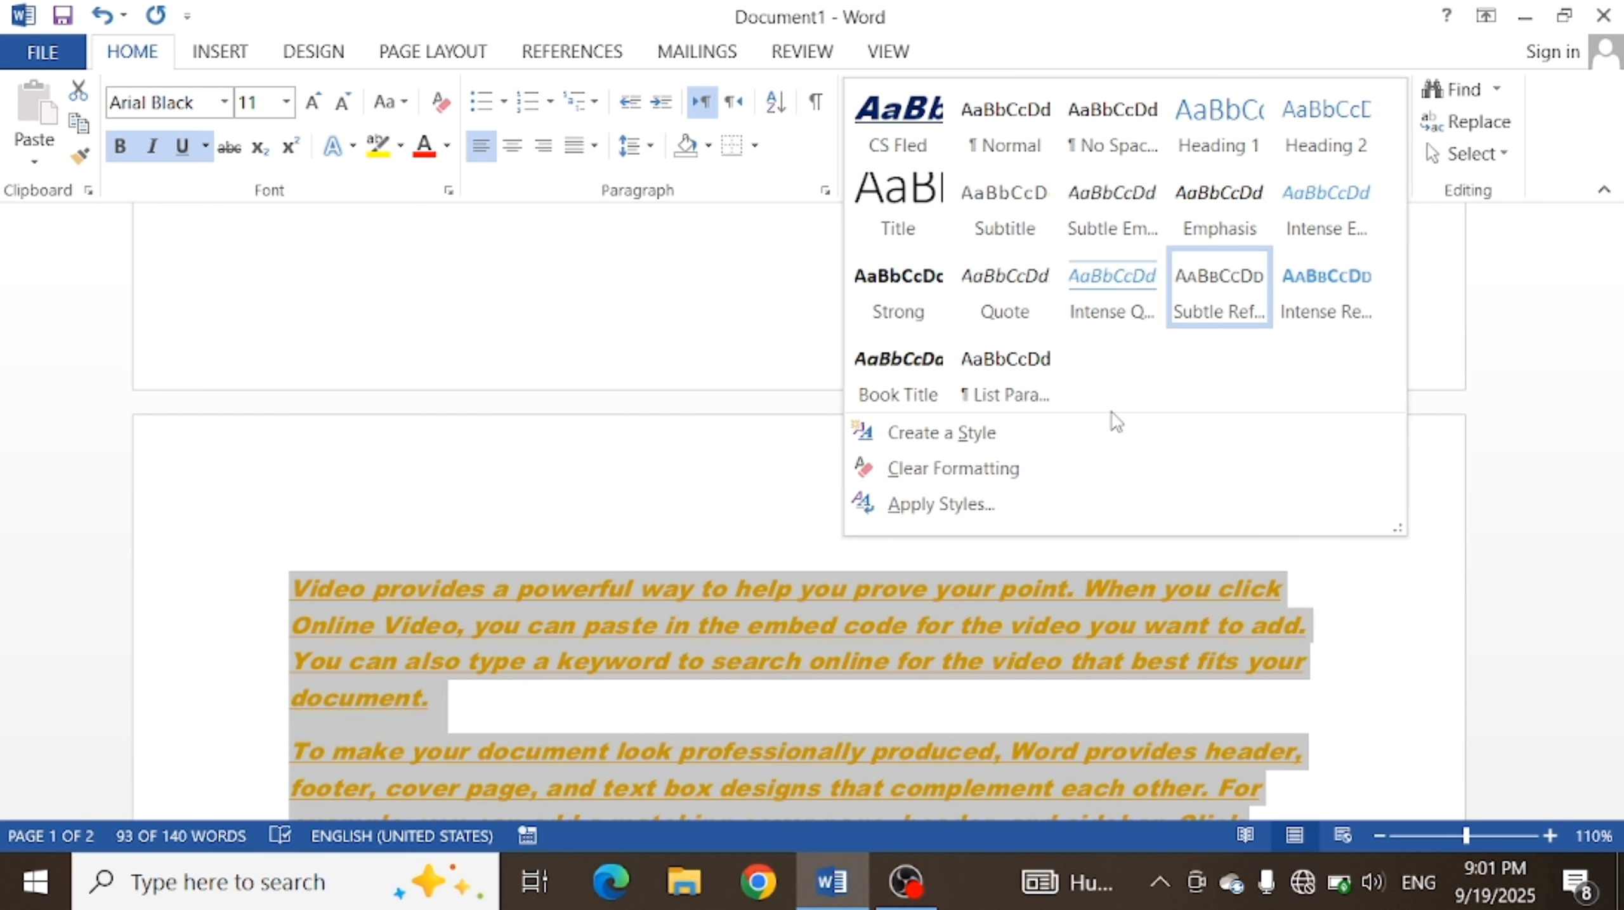
click(1009, 480)
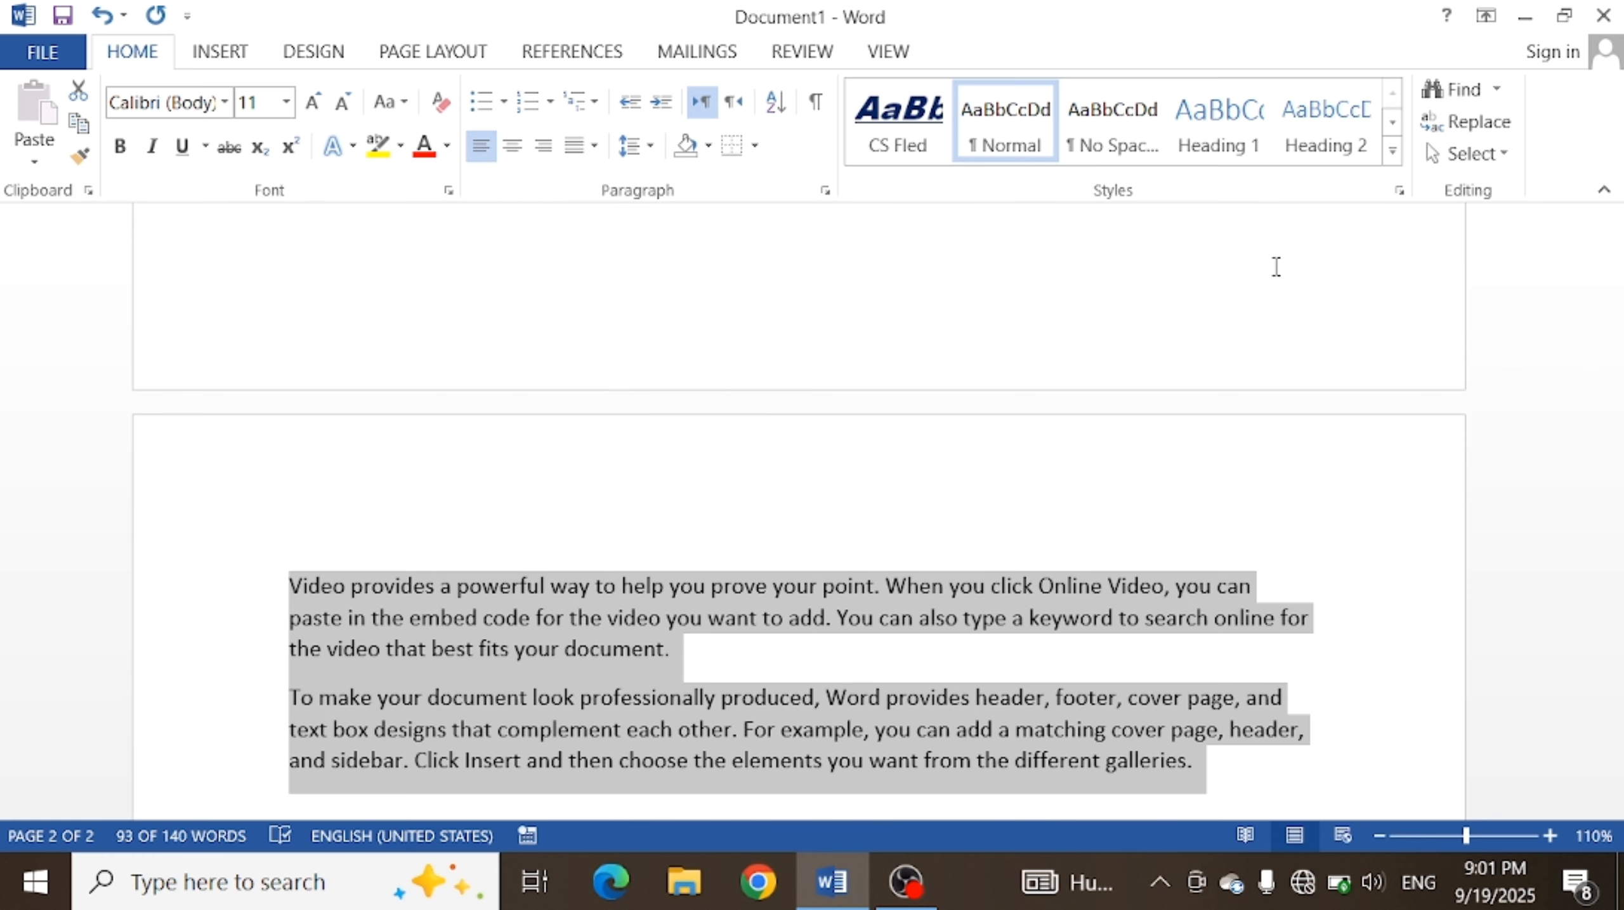
- Apply the CS Fled style by name to the second page's first paragraph with Apply Styles, then close it
click(797, 584)
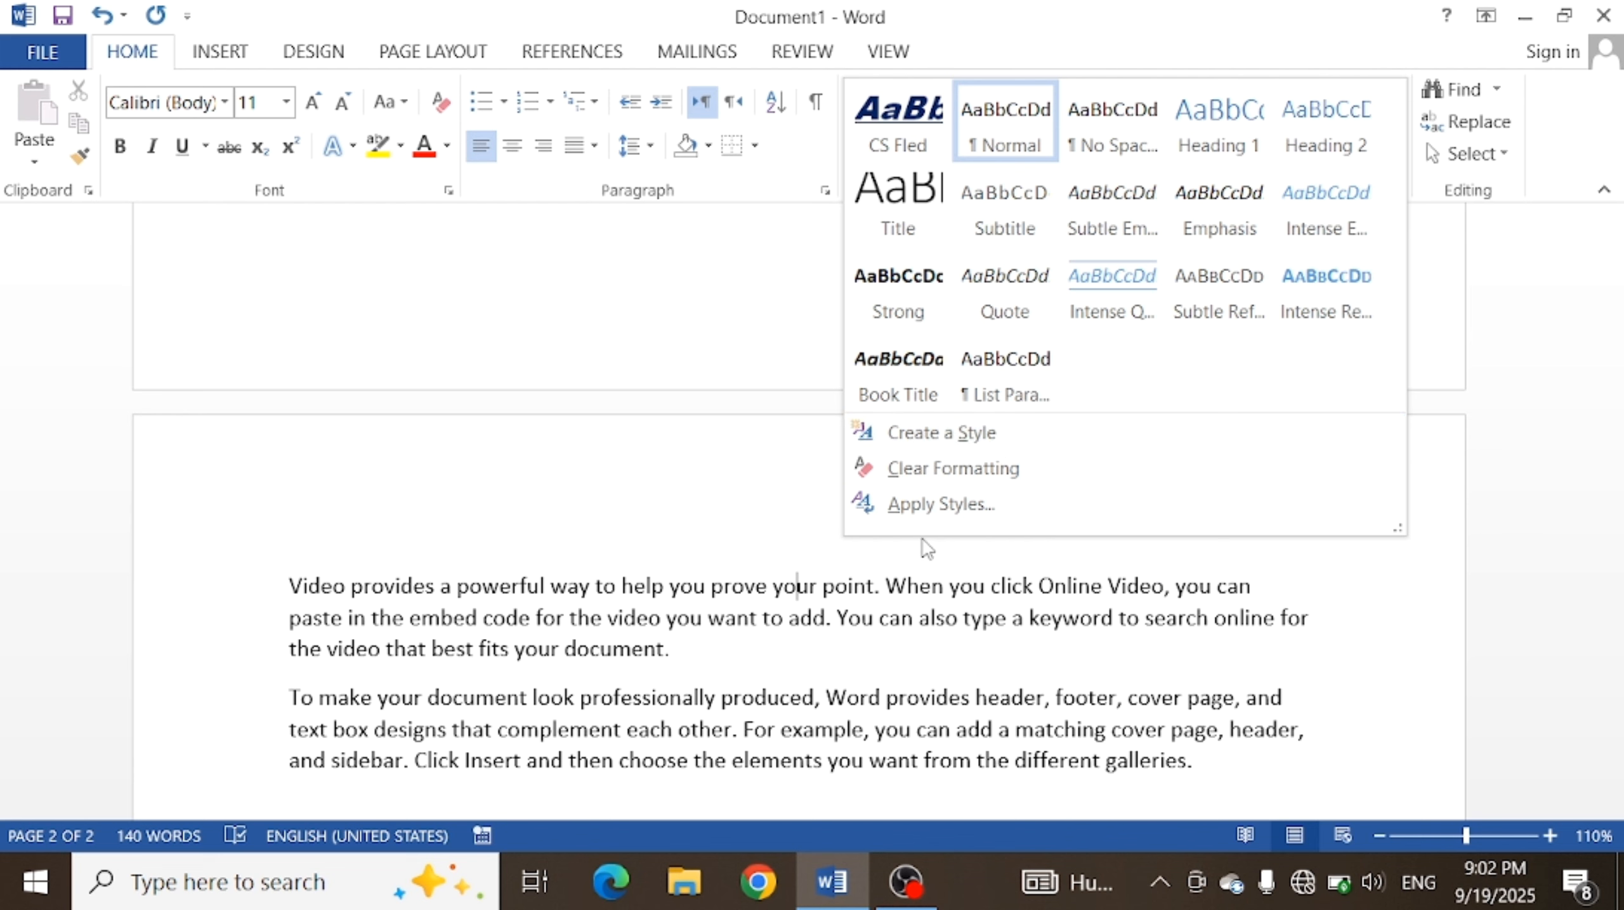
click(949, 512)
key(BackSpace)
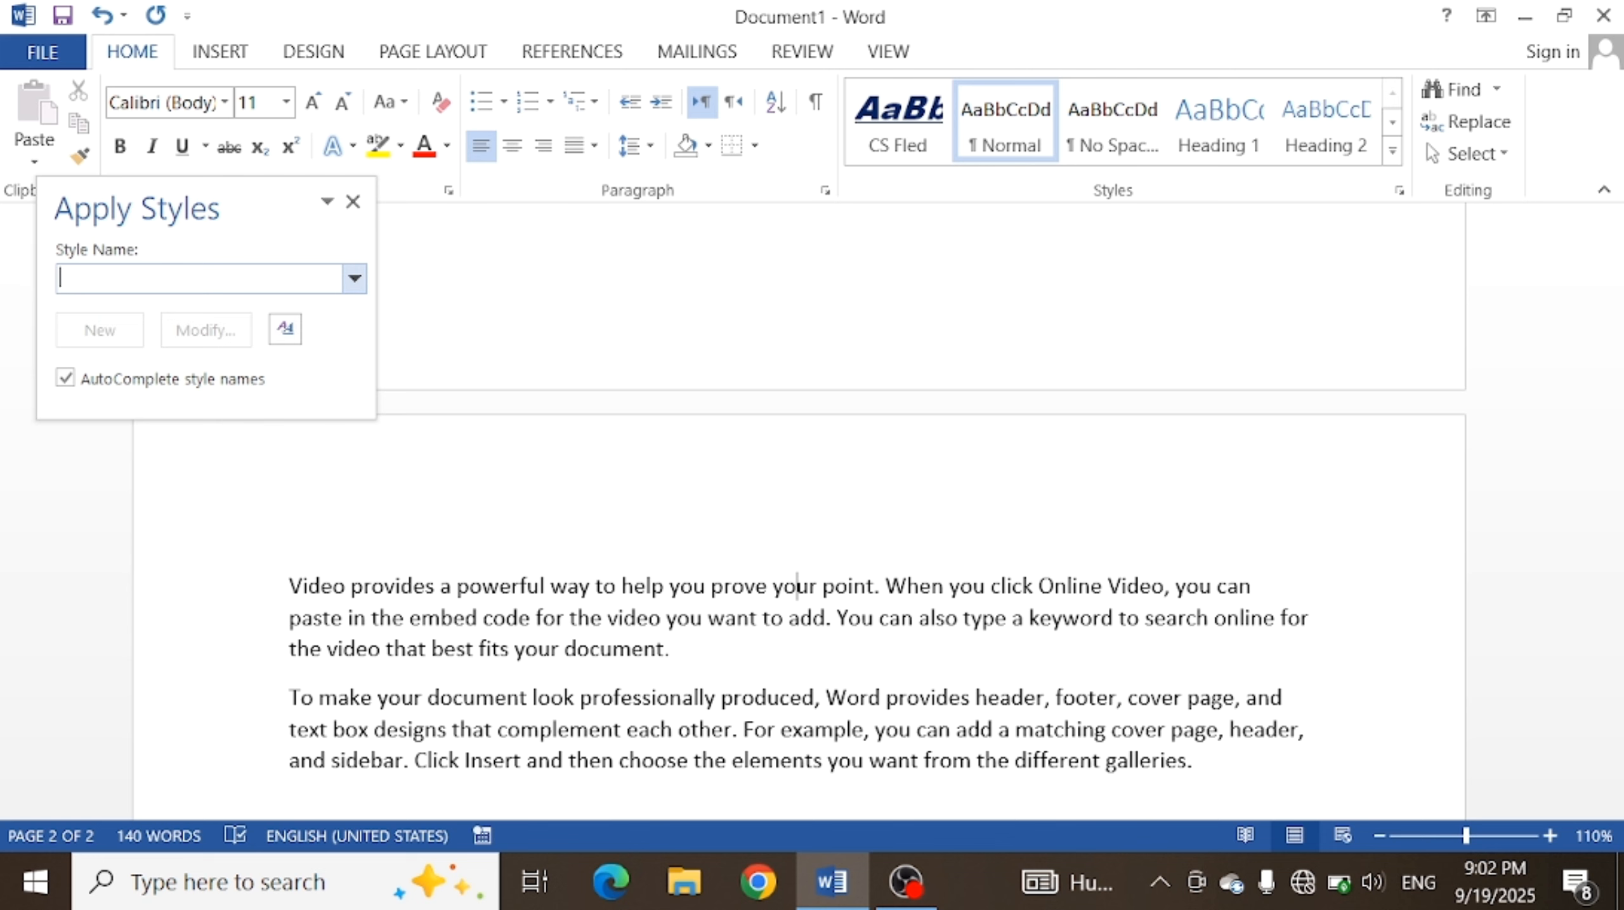
click(354, 278)
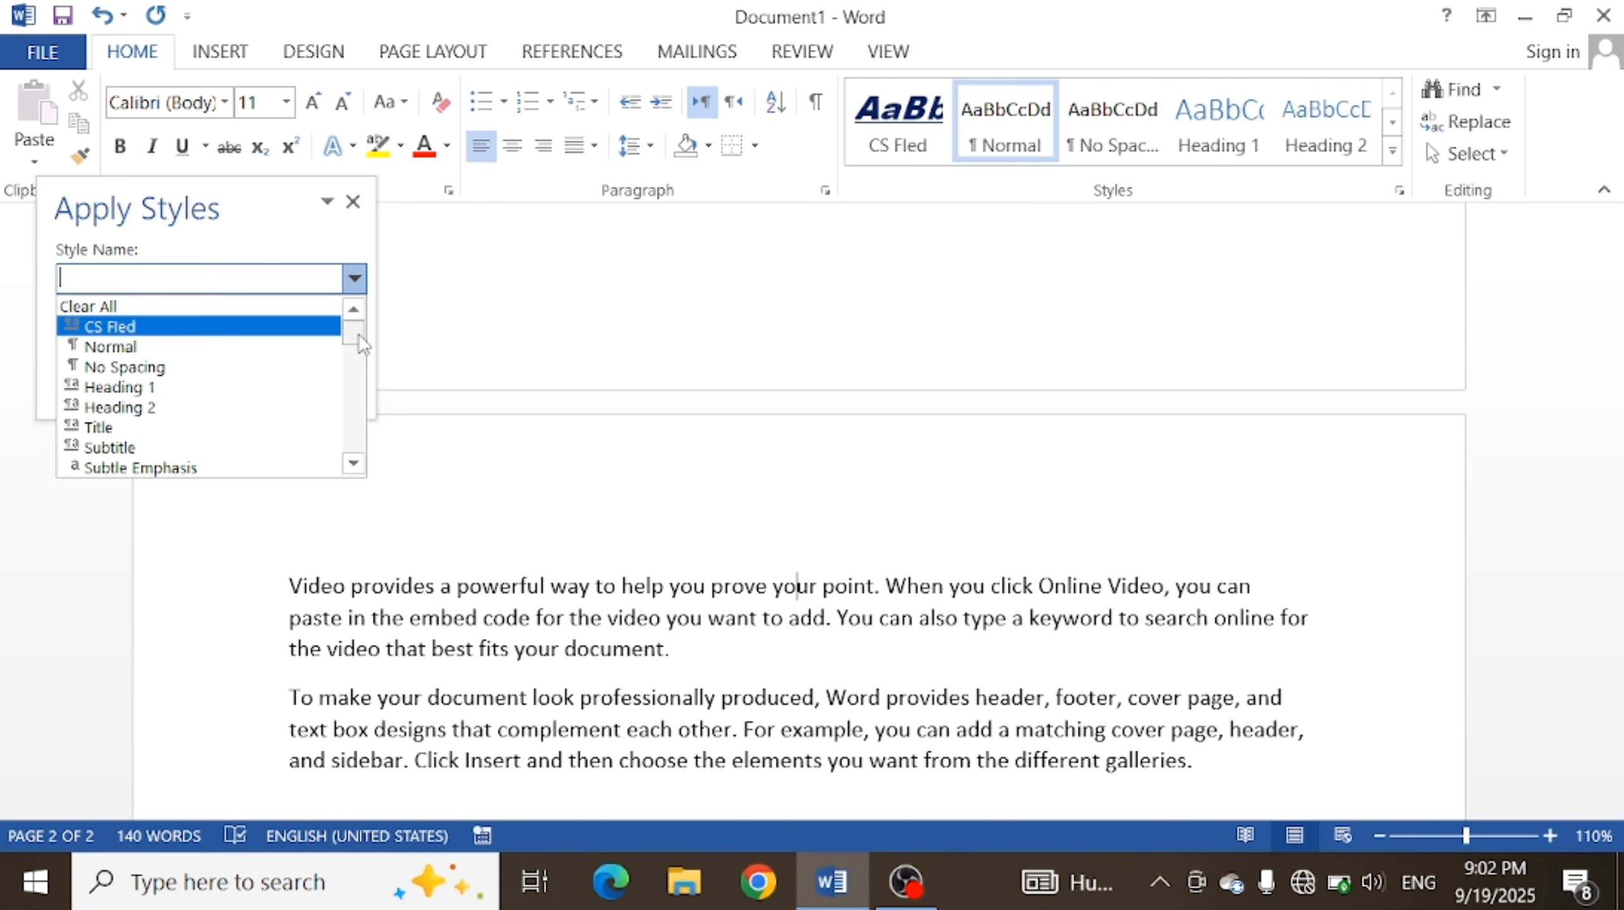
drag(358, 333, 407, 324)
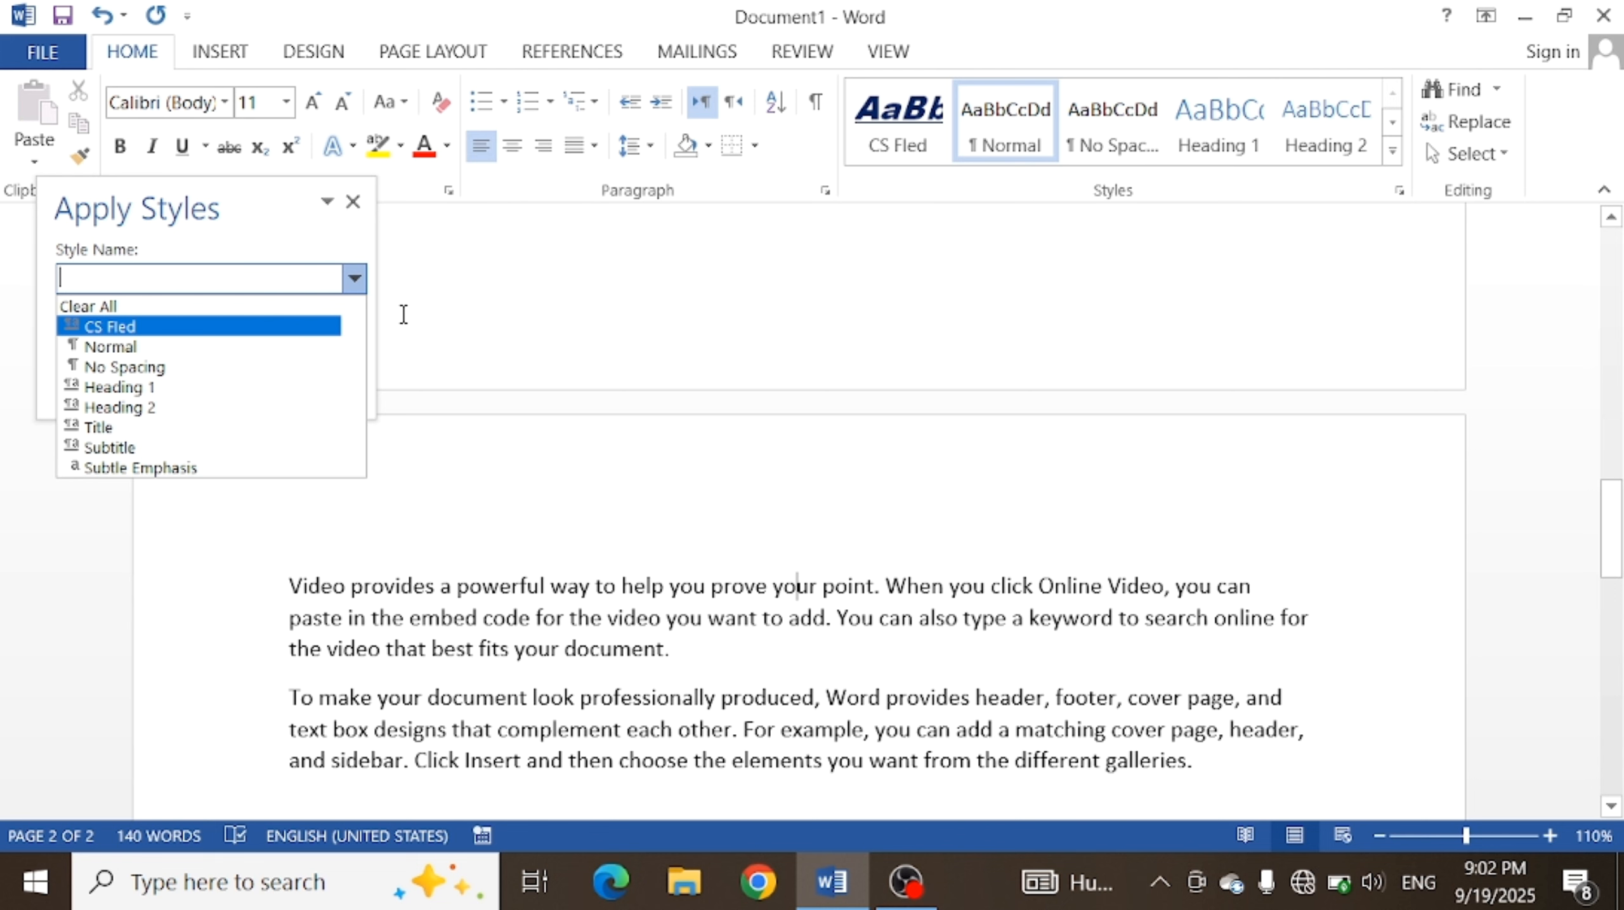
click(113, 325)
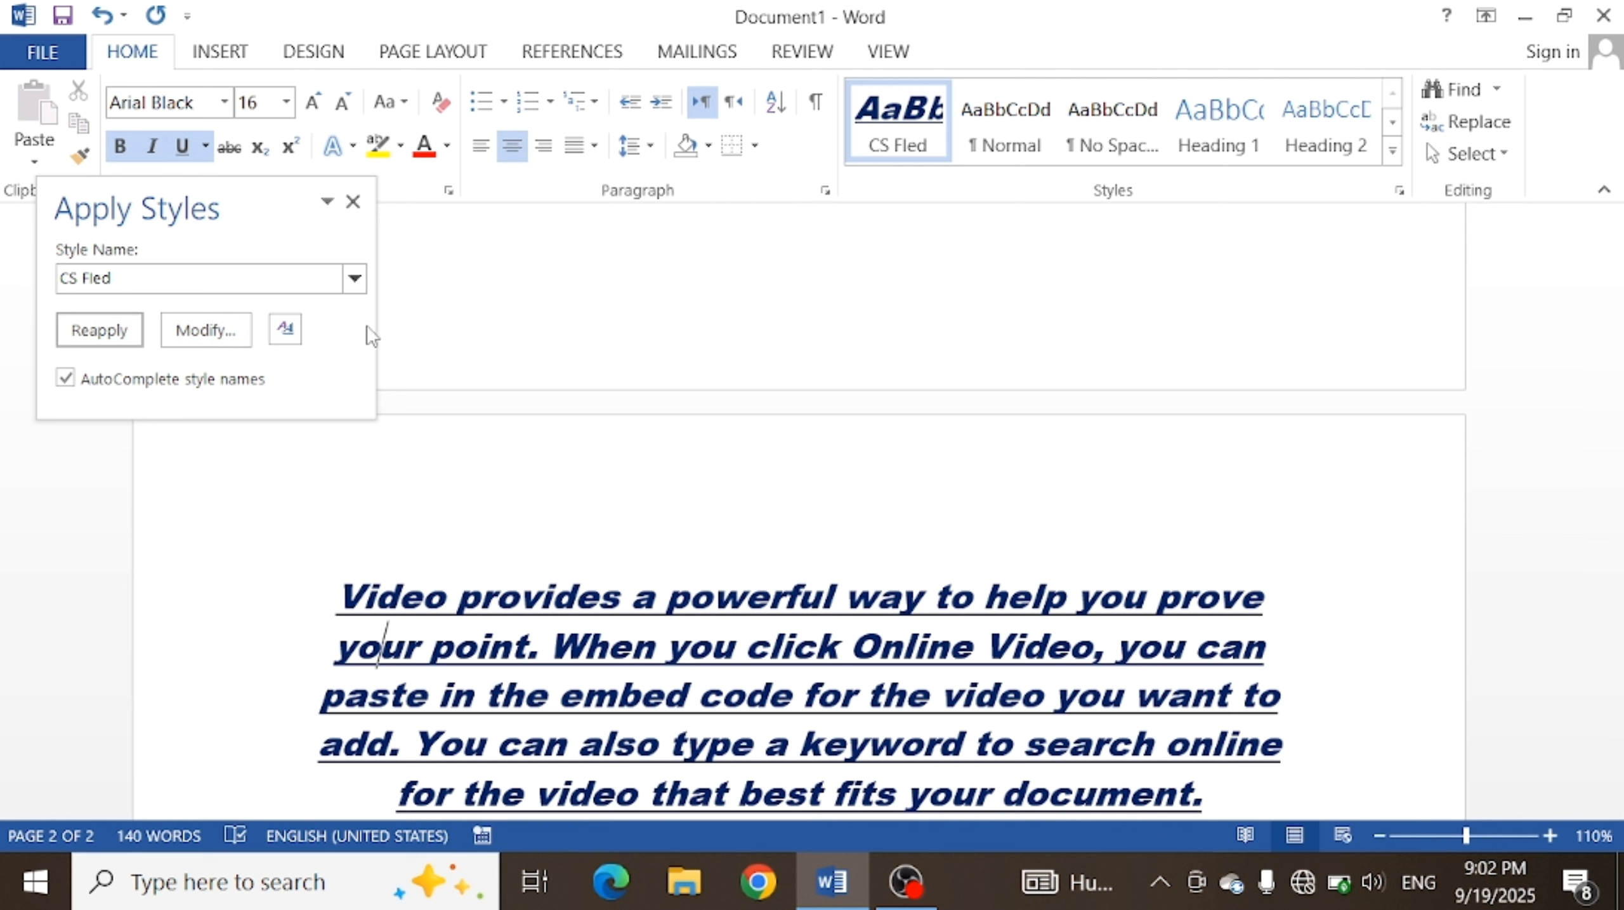
click(352, 202)
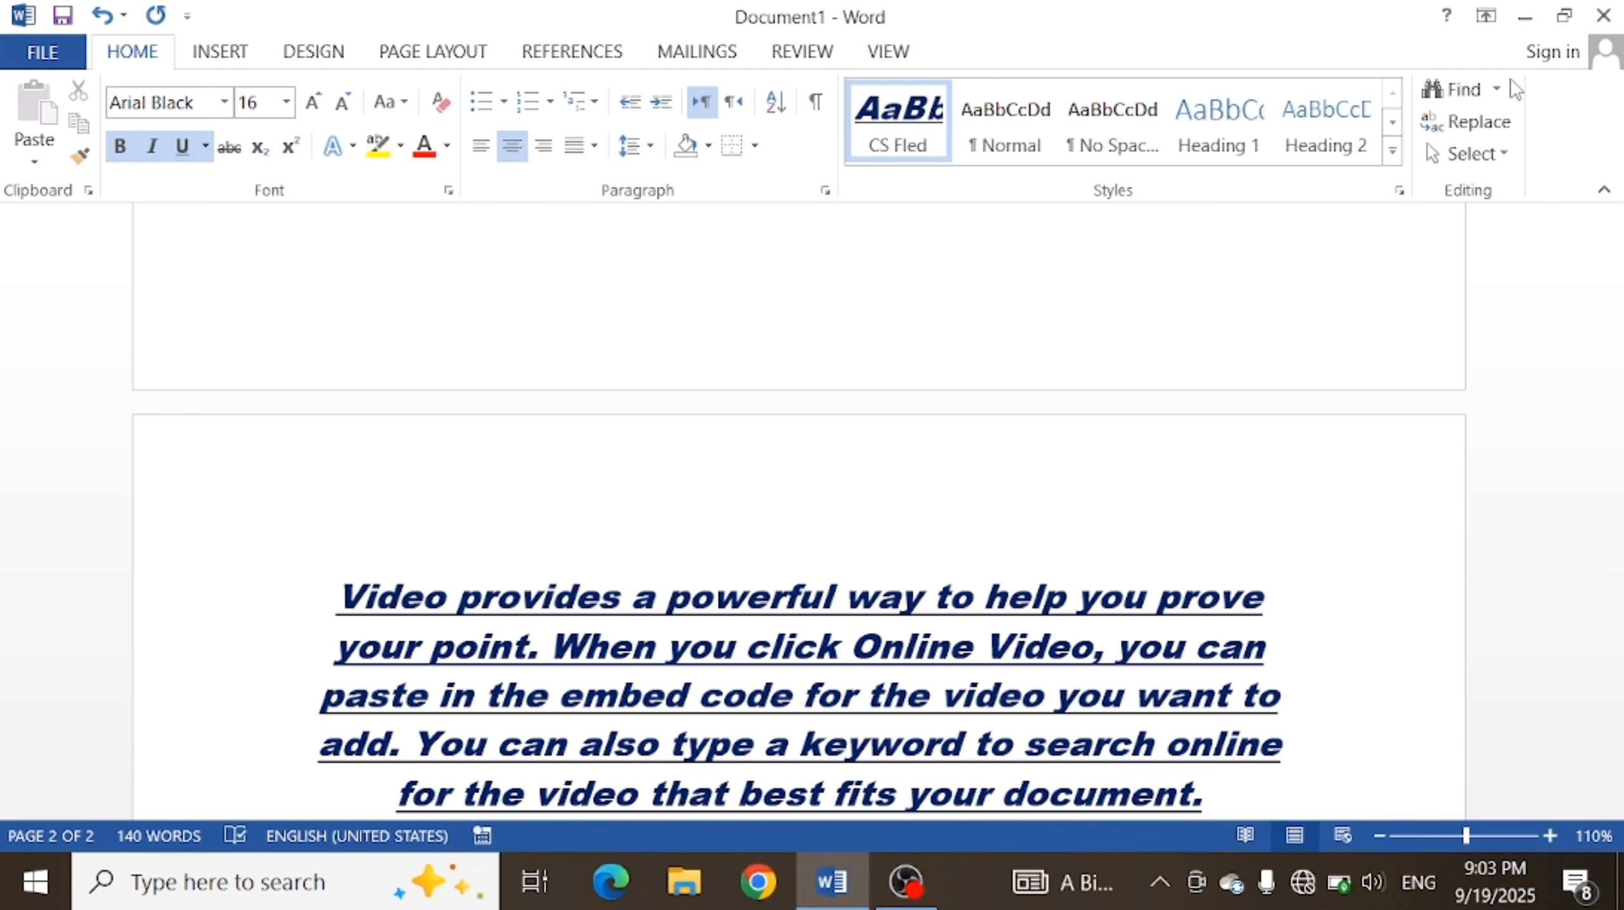
click(1497, 91)
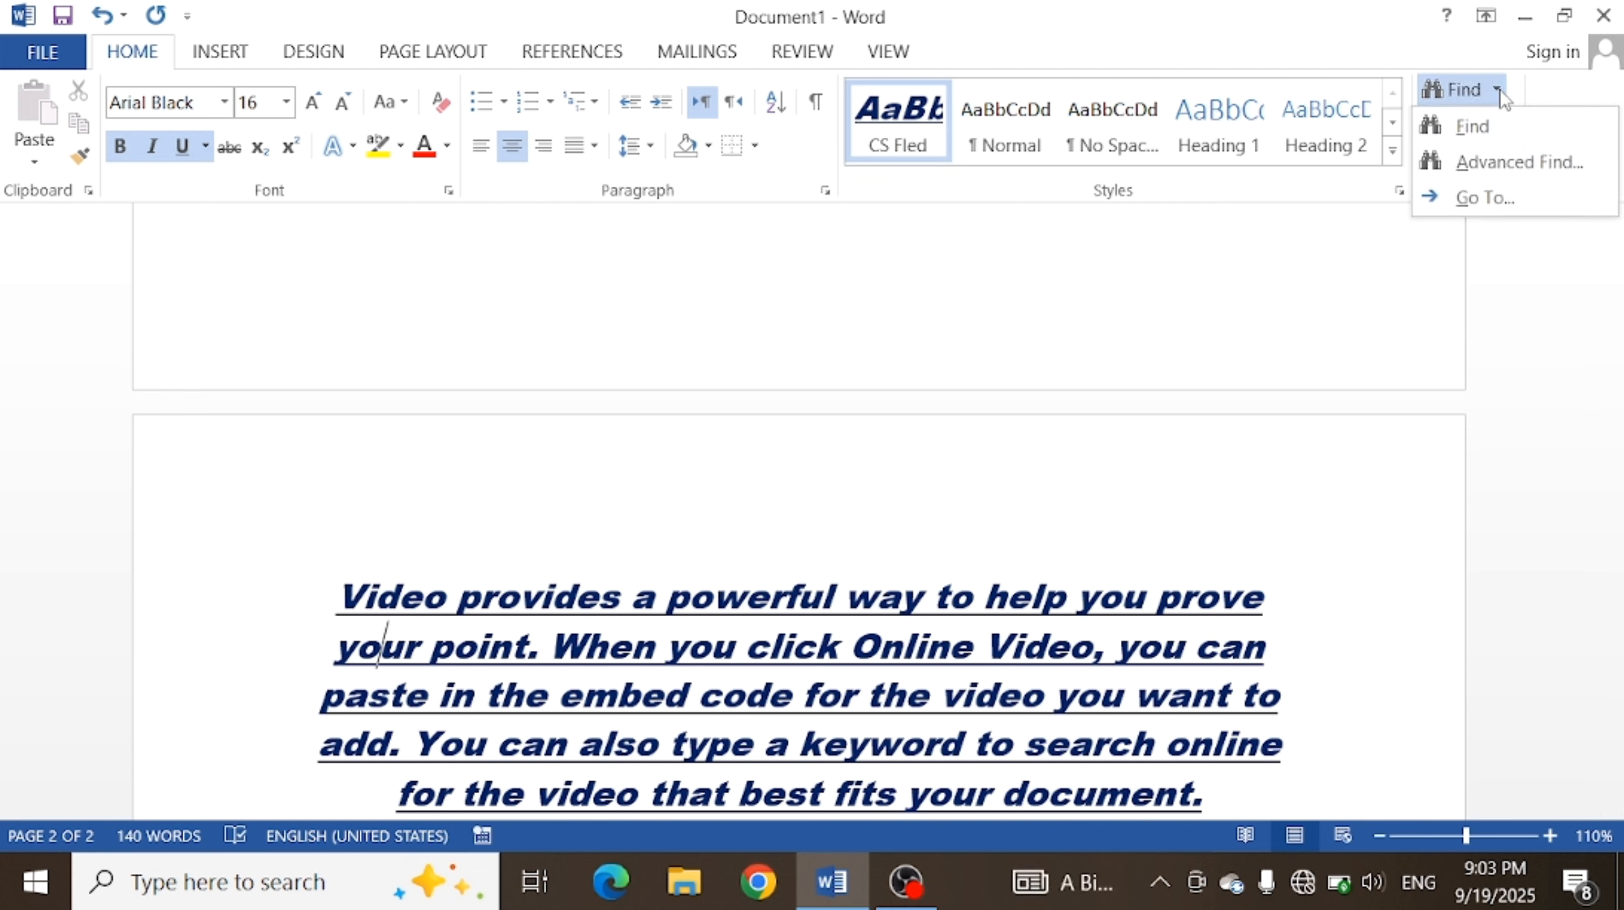
click(1395, 264)
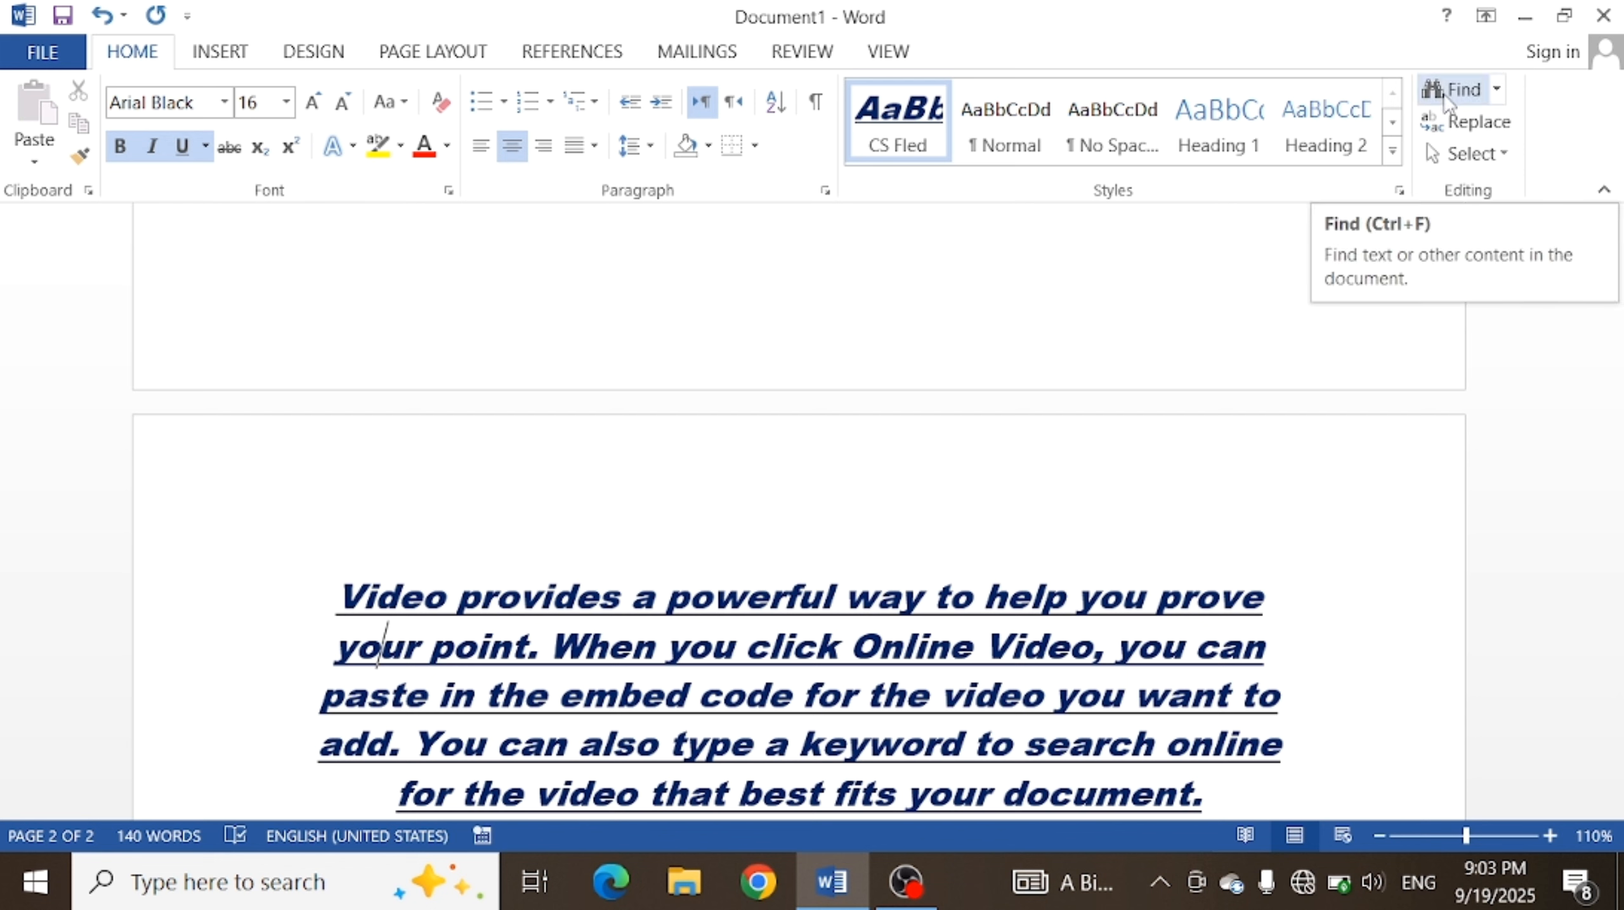
click(1495, 96)
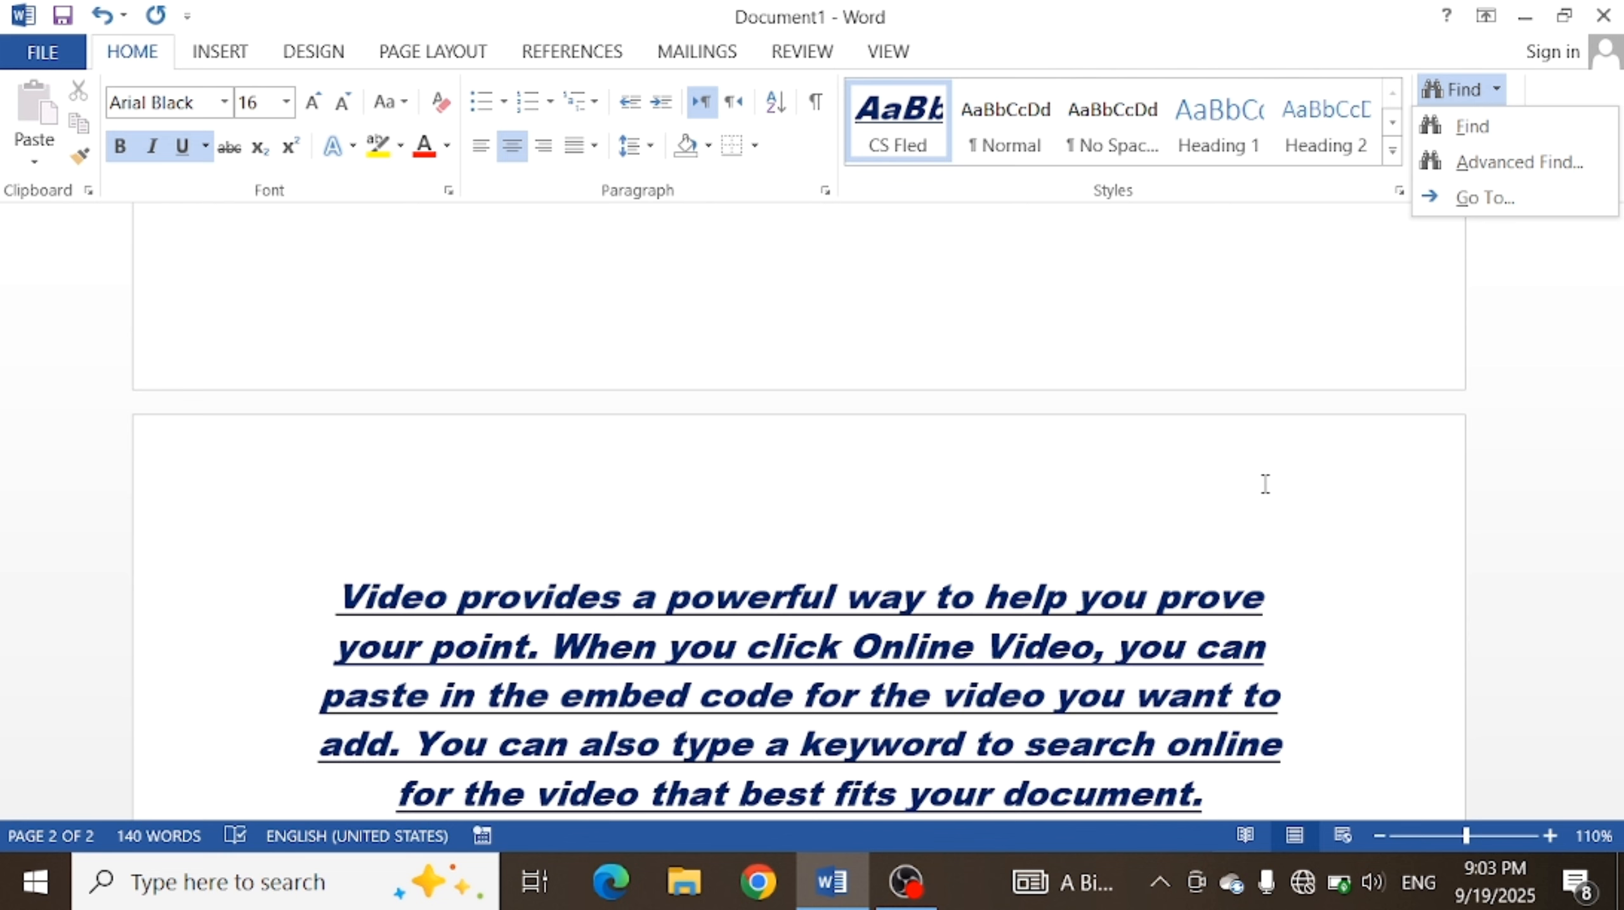
click(1161, 358)
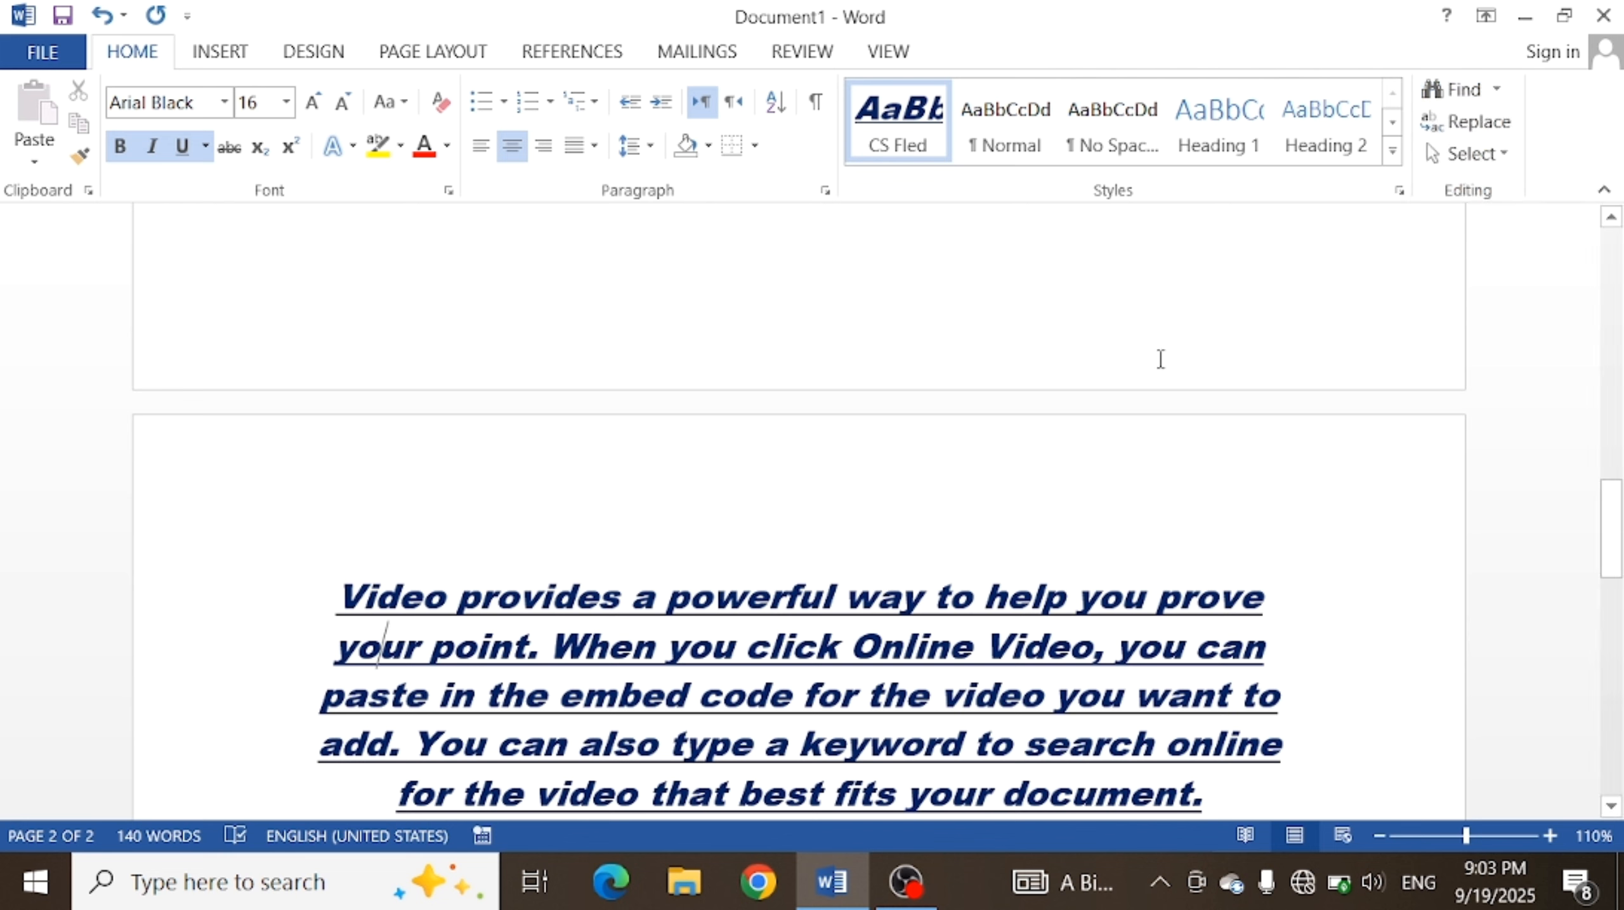
- Create a new blank document and generate two paragraphs of sample text in it with =rand(2)
key(ctrl+n)
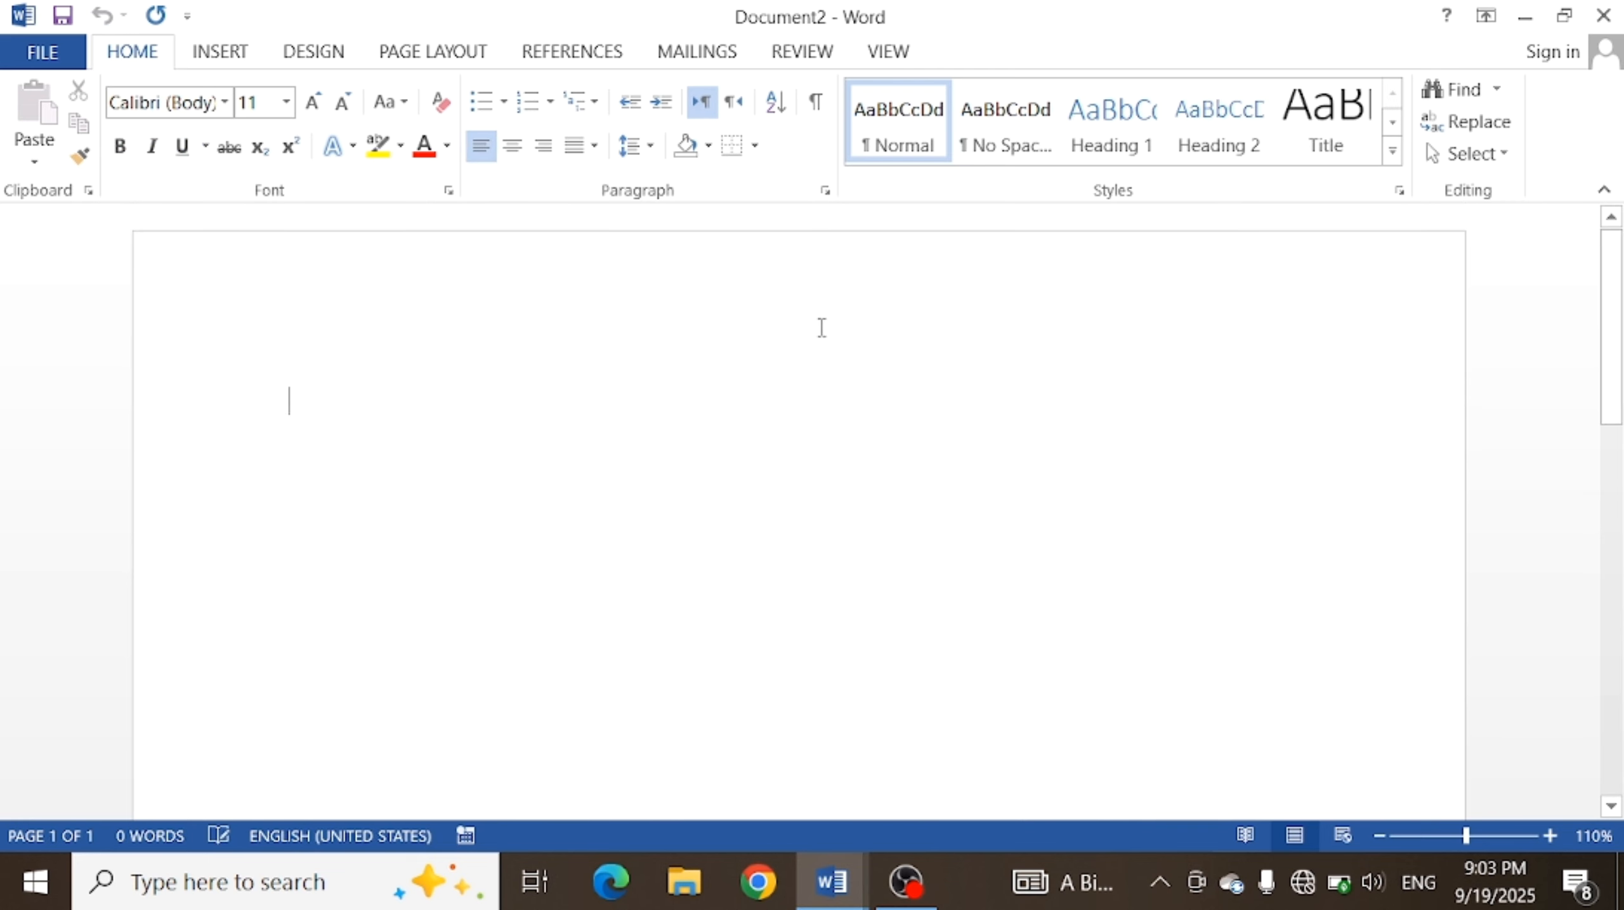
click(1504, 96)
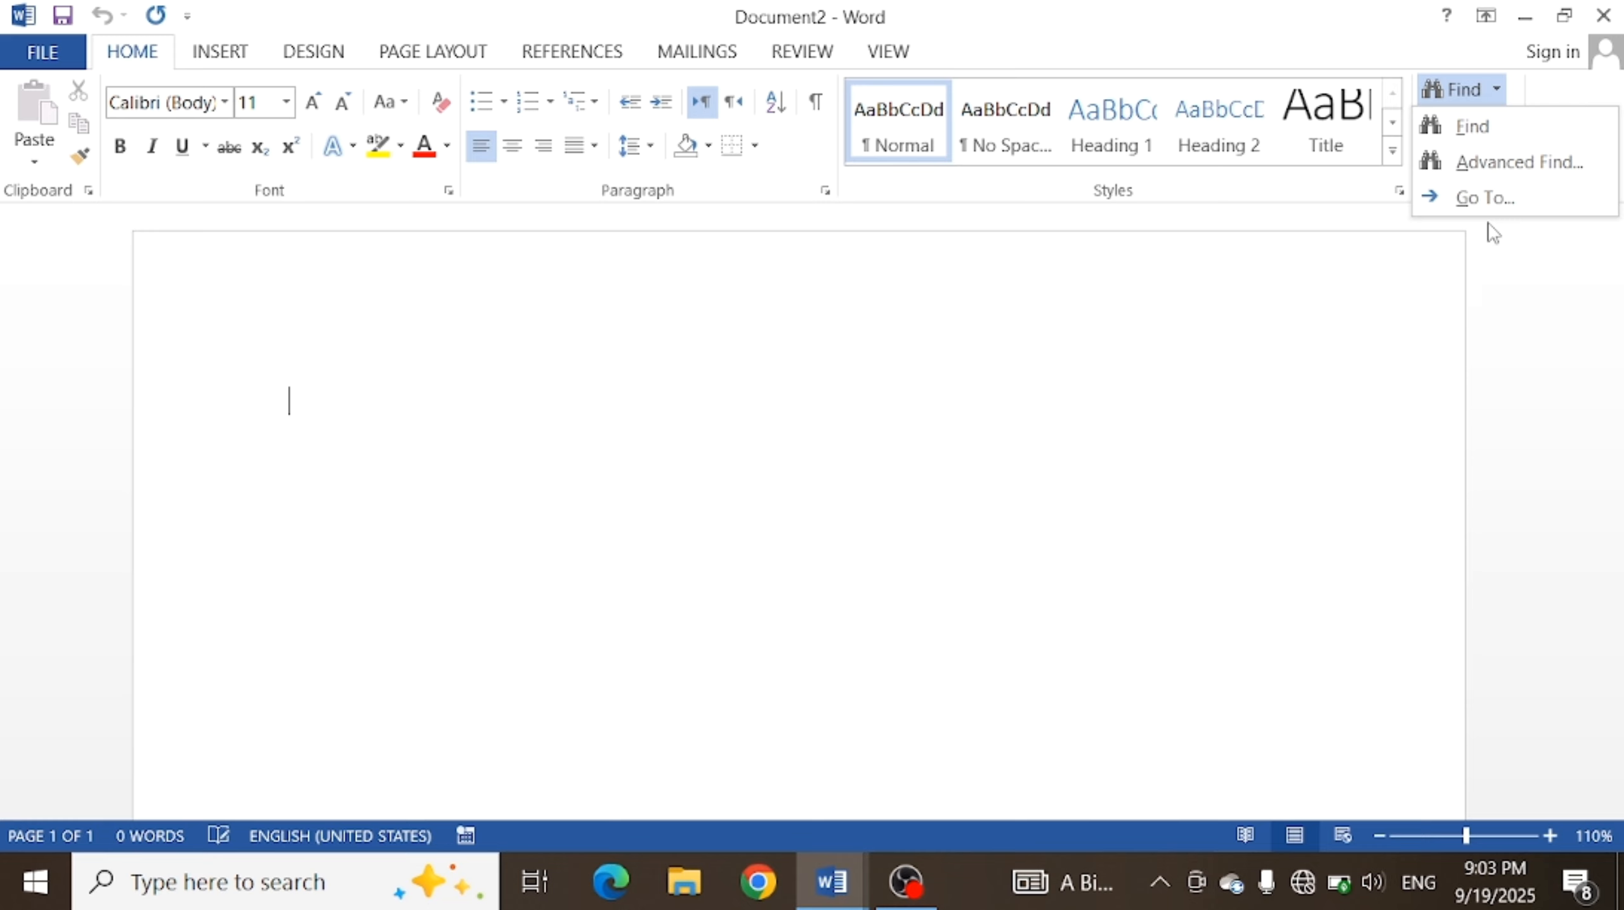
click(674, 325)
text(=)
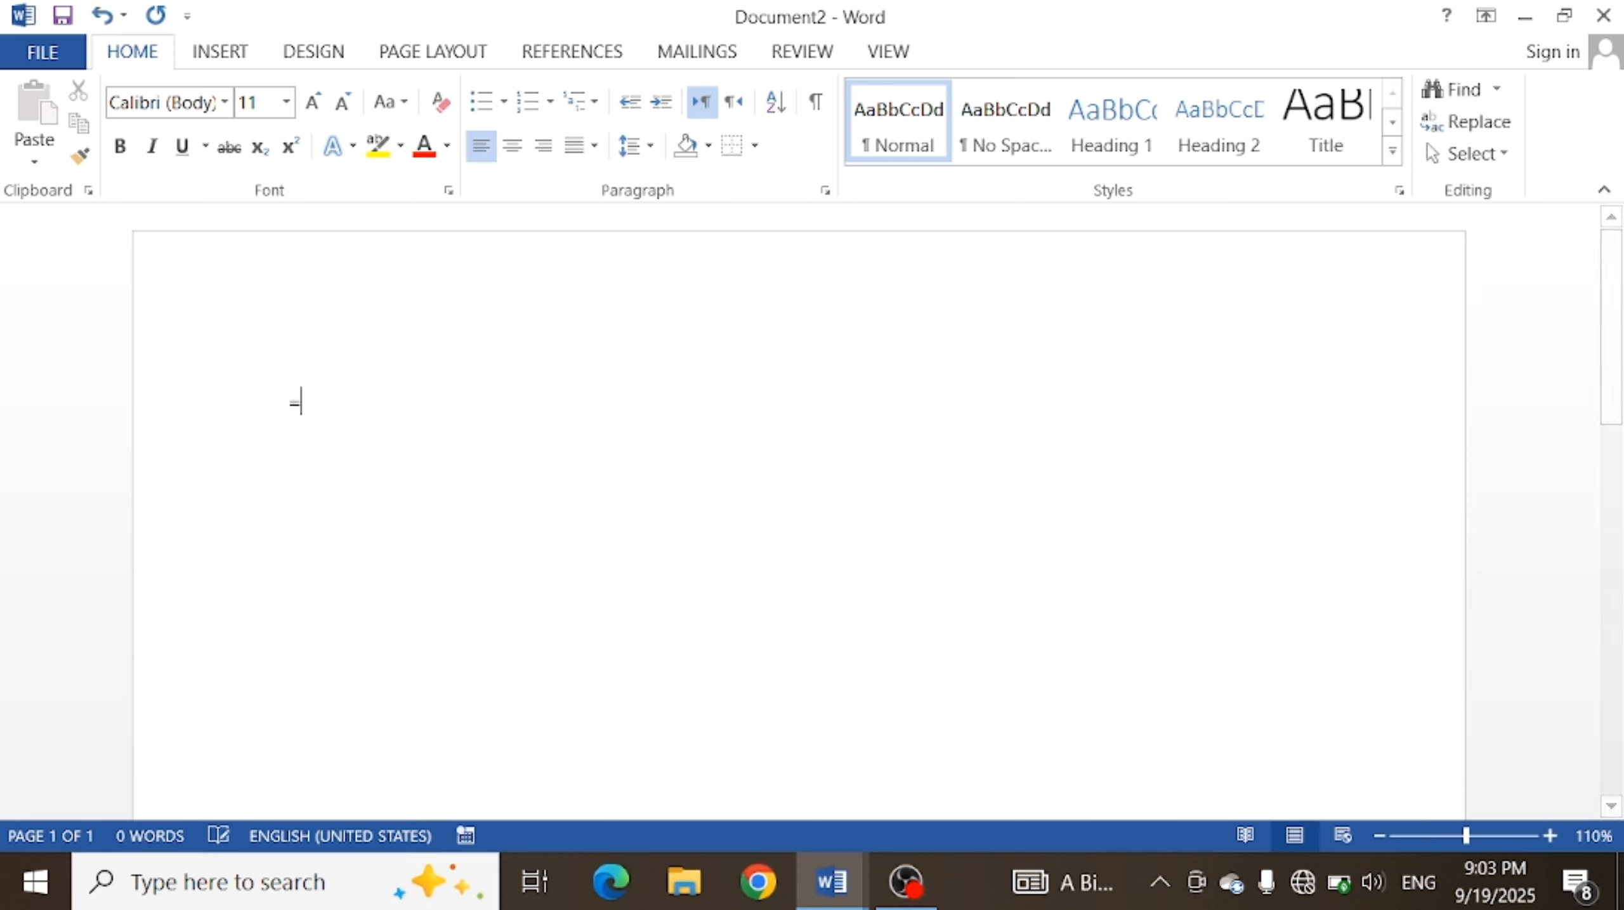
text(rand)
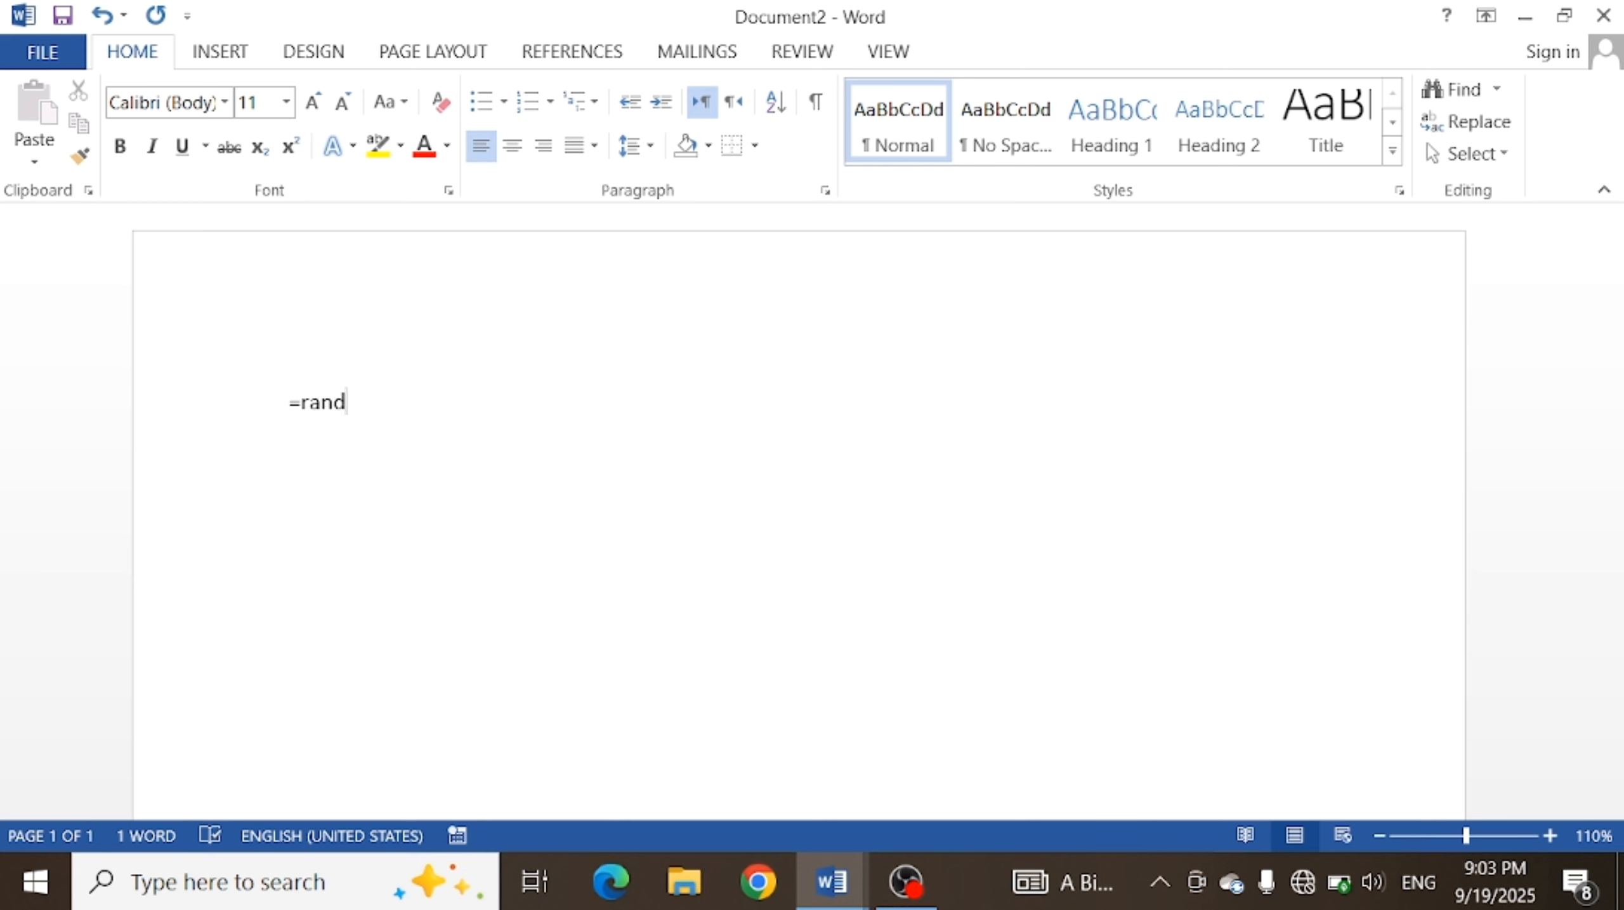
text(())
key(Left)
text(2)
key(Right)
key(Return)
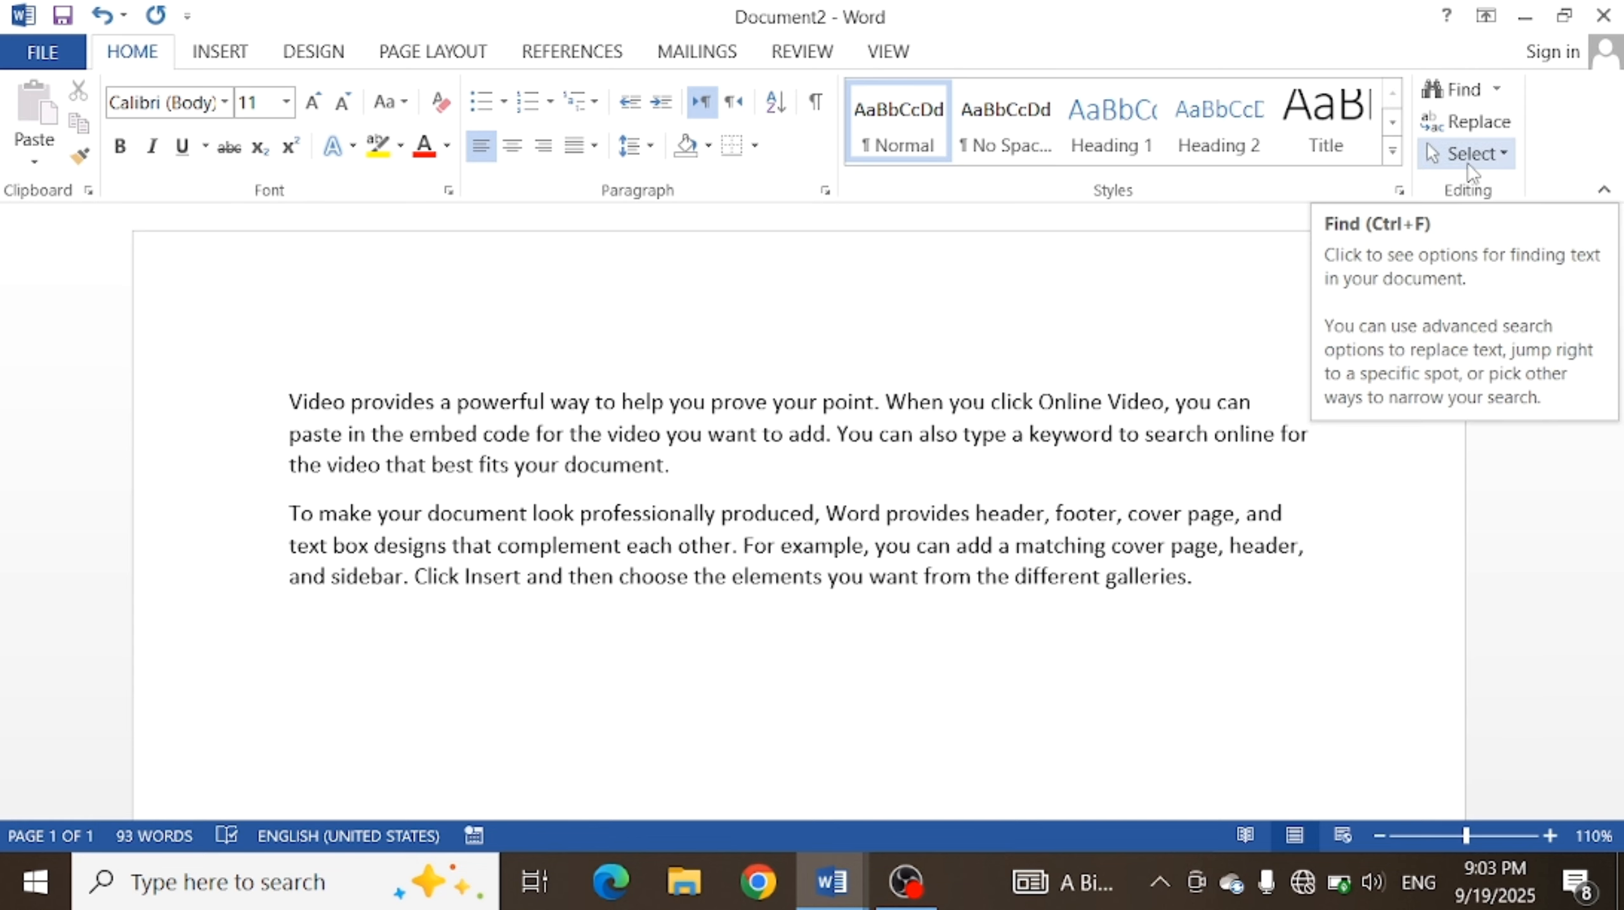
- Search the document for "fjskj" with Find and view the Headings, Pages and Results listings
click(1497, 89)
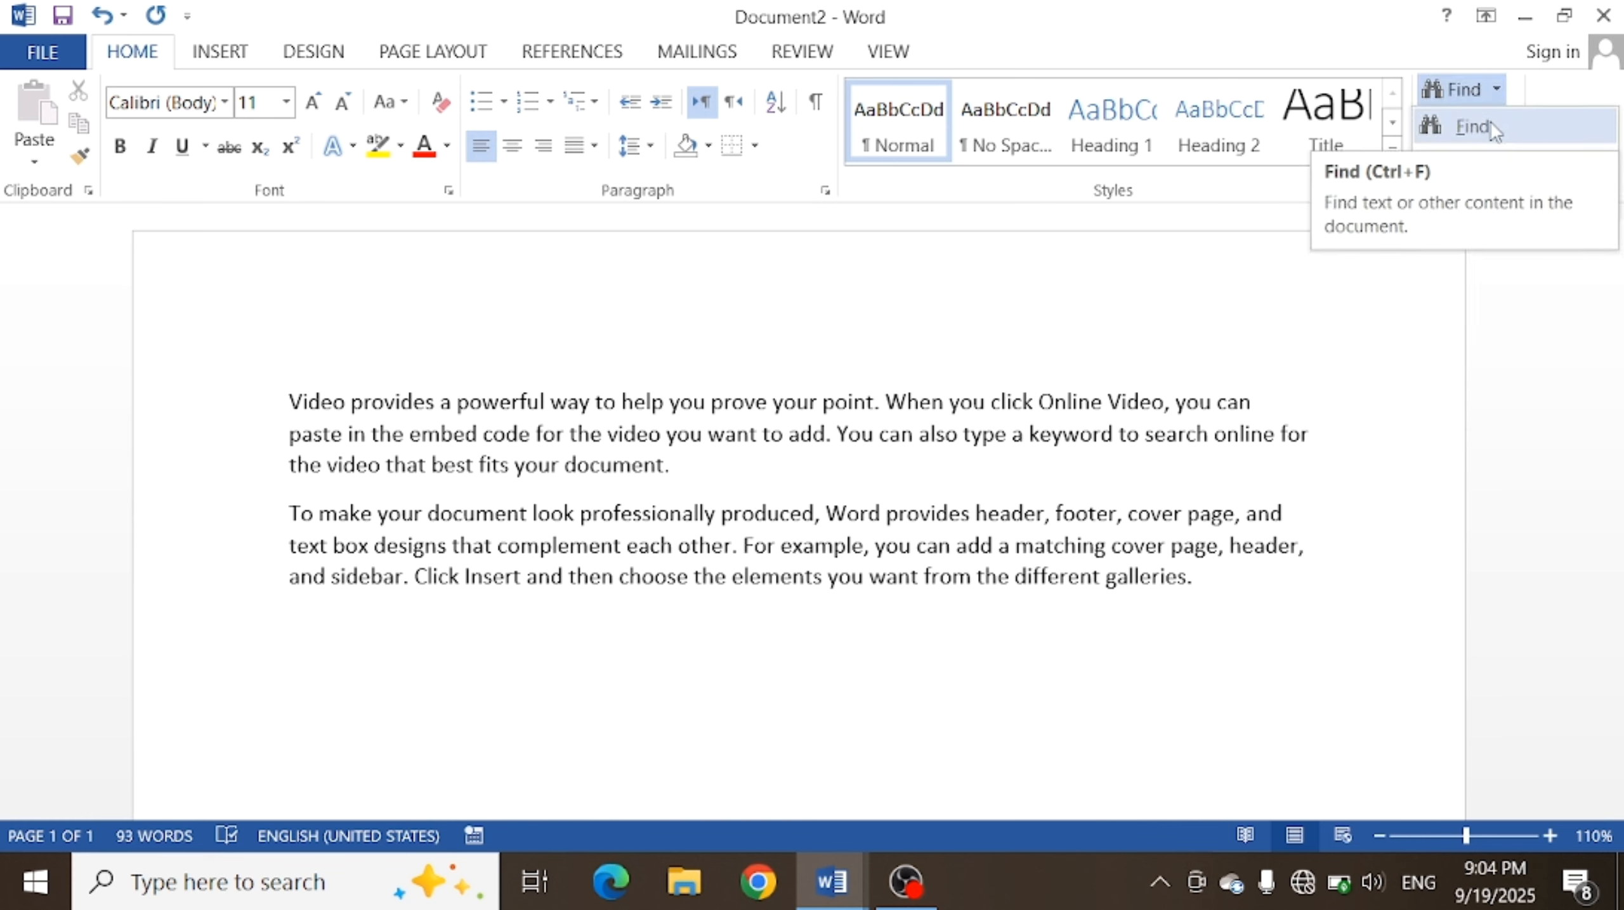
click(1490, 125)
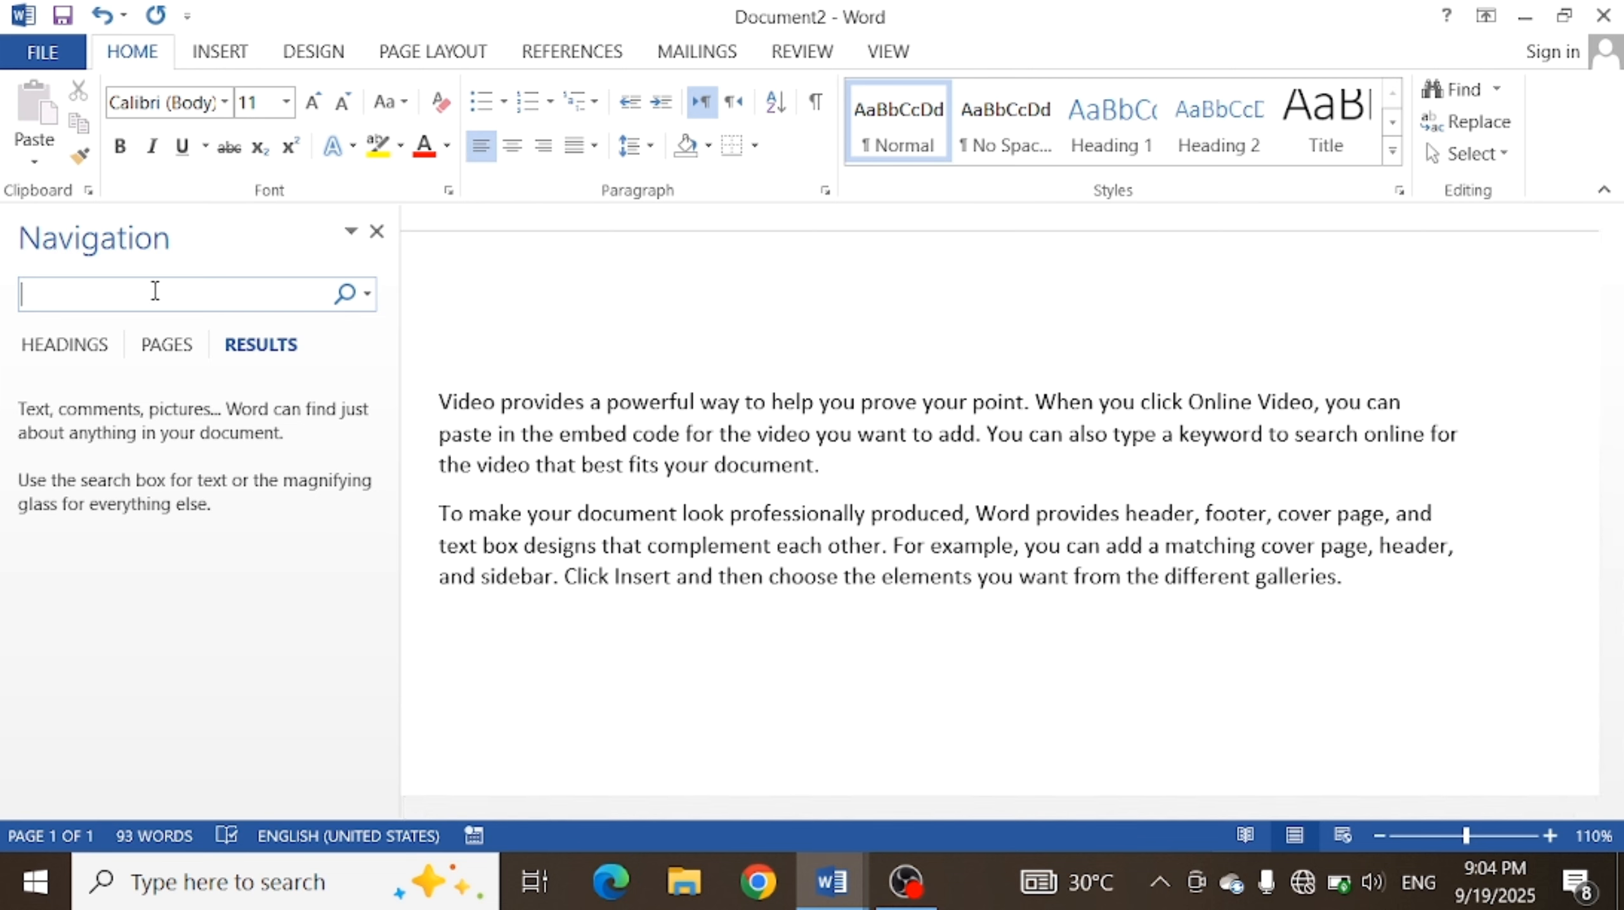
text(fjskj)
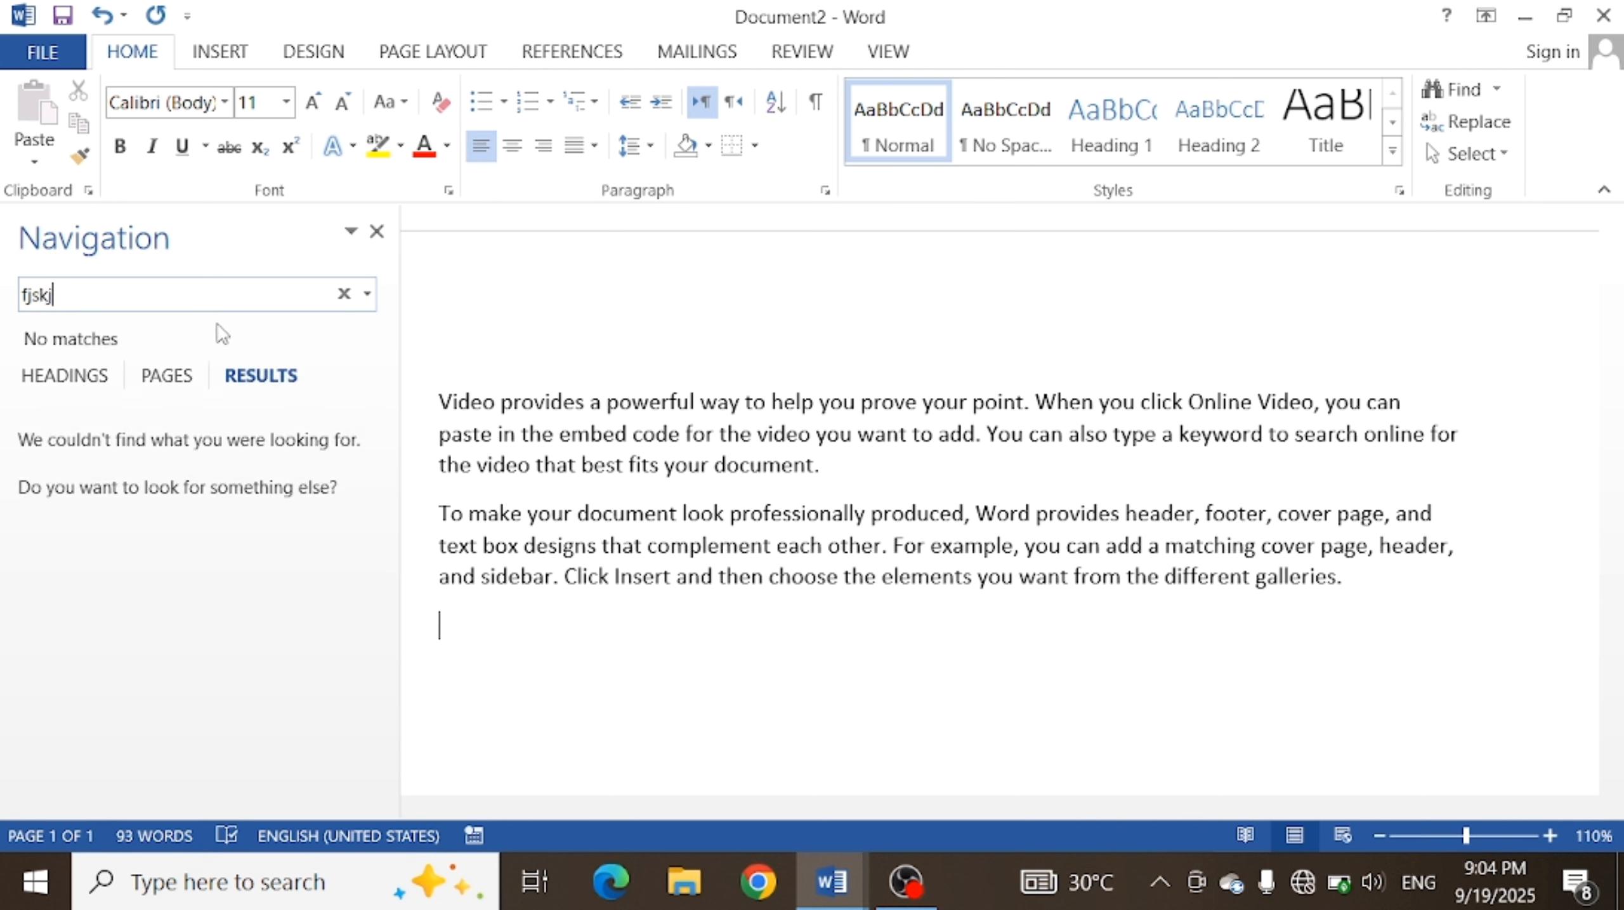
click(62, 381)
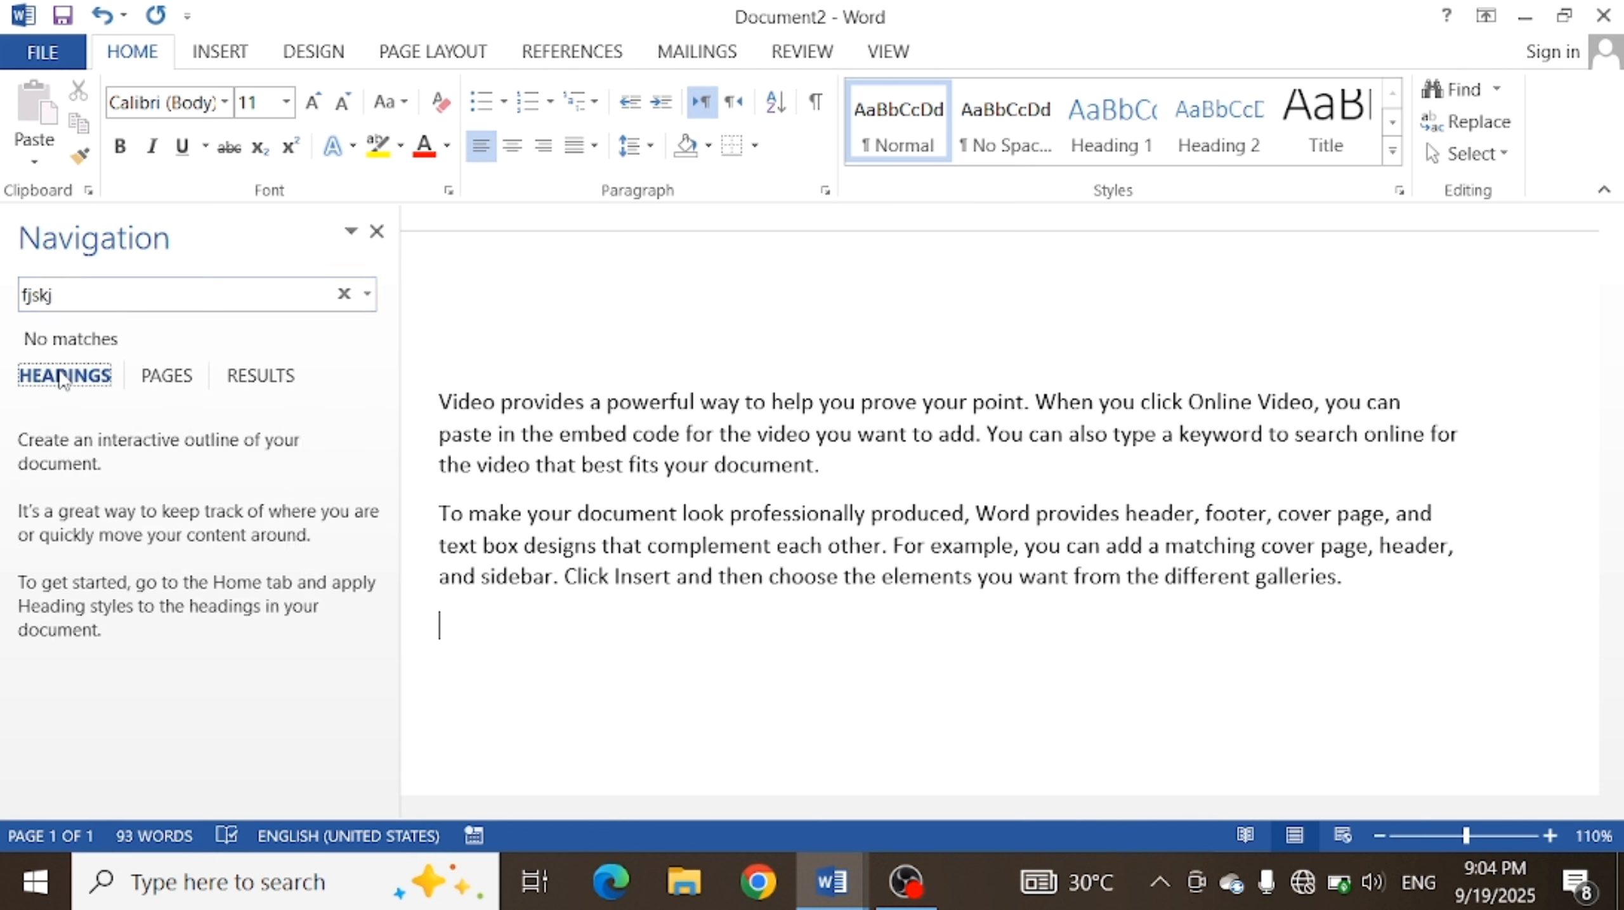
click(155, 380)
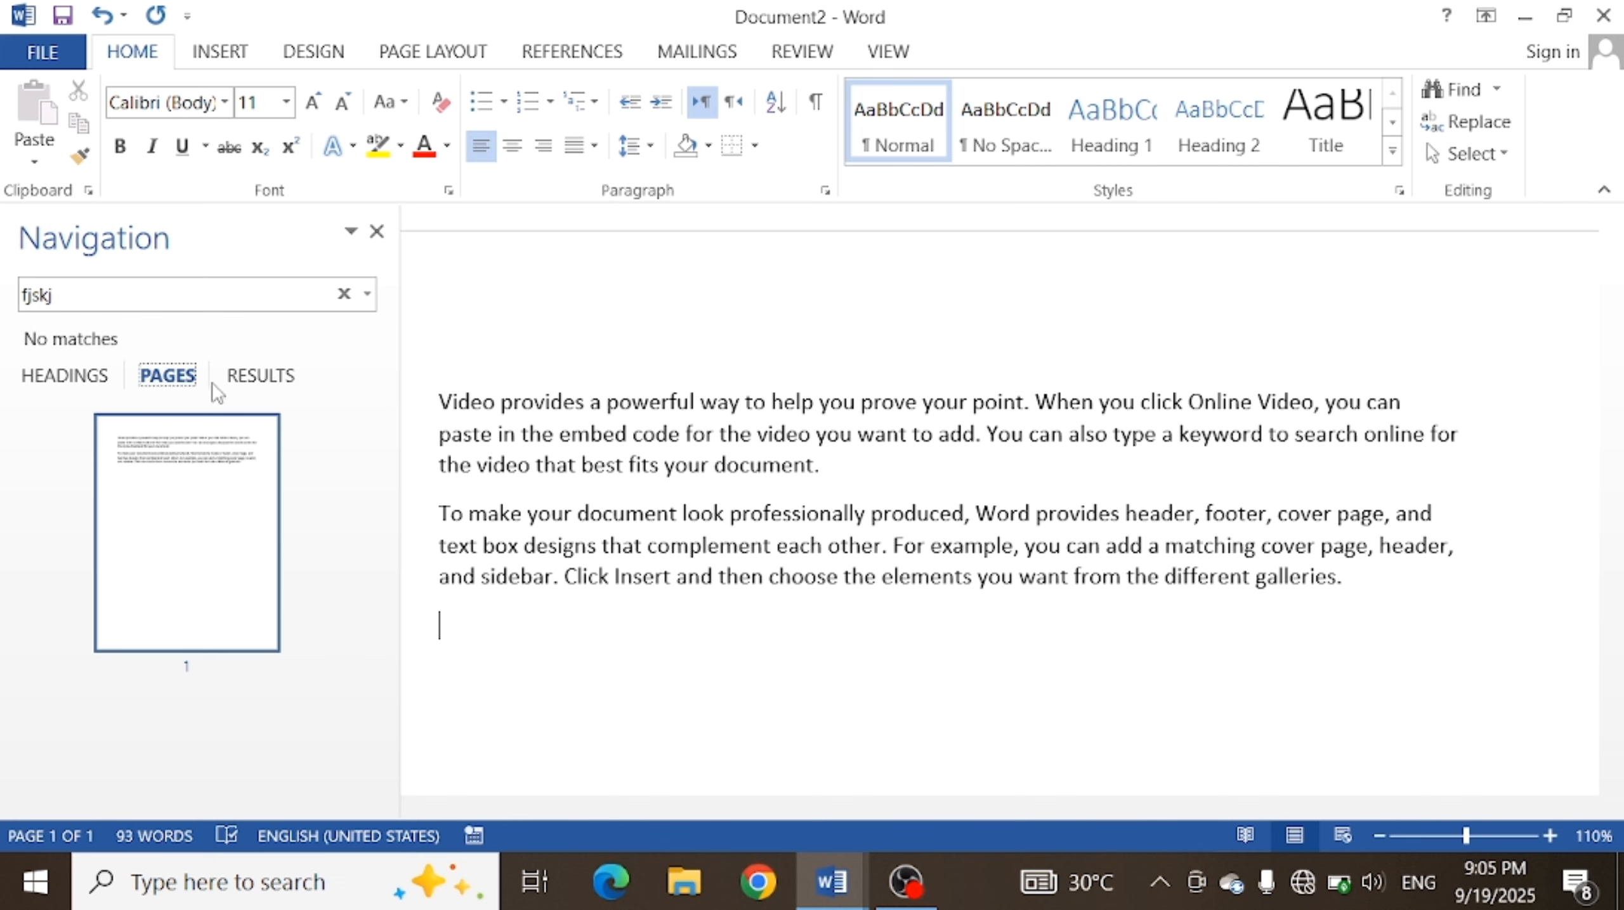
click(253, 385)
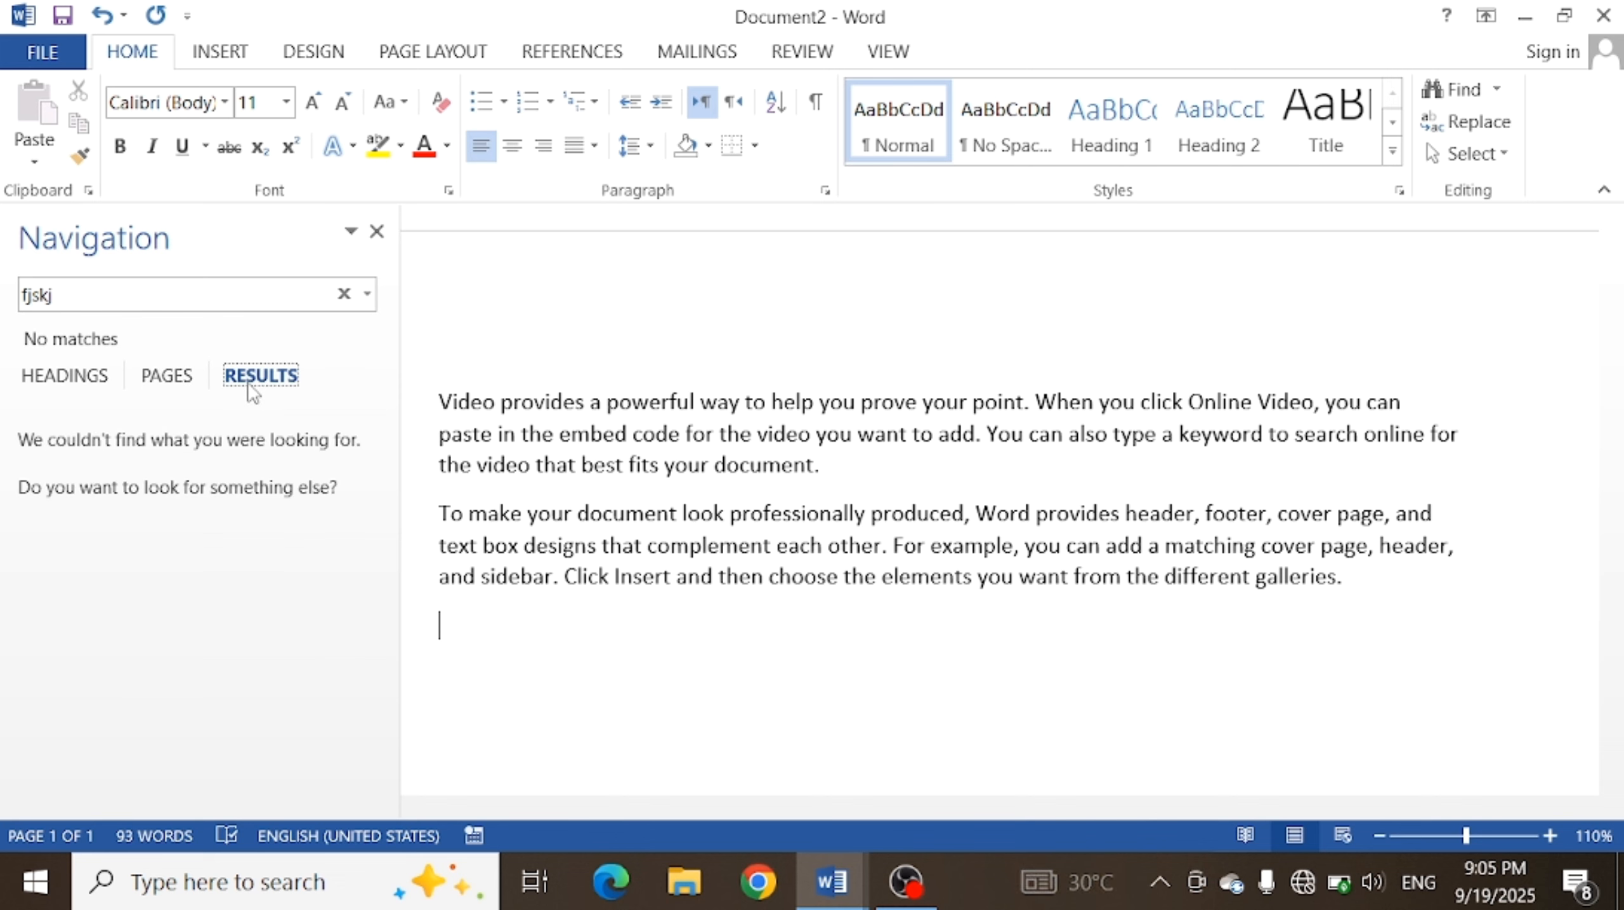
- Search the document for "video" instead, and close the Navigation pane
click(225, 284)
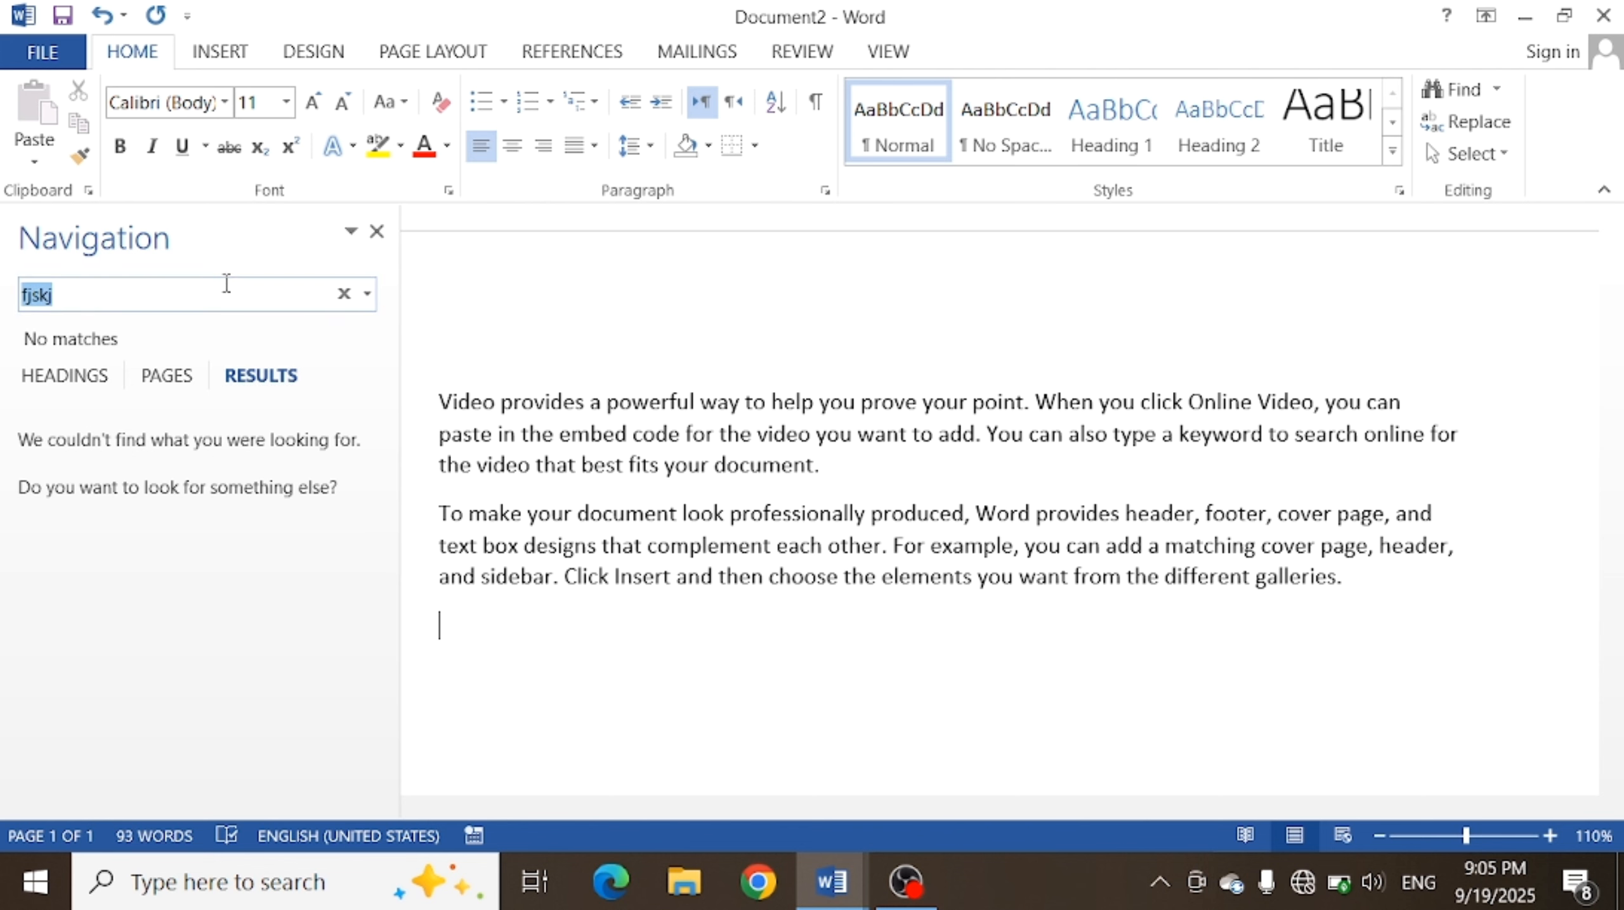
key(BackSpace)
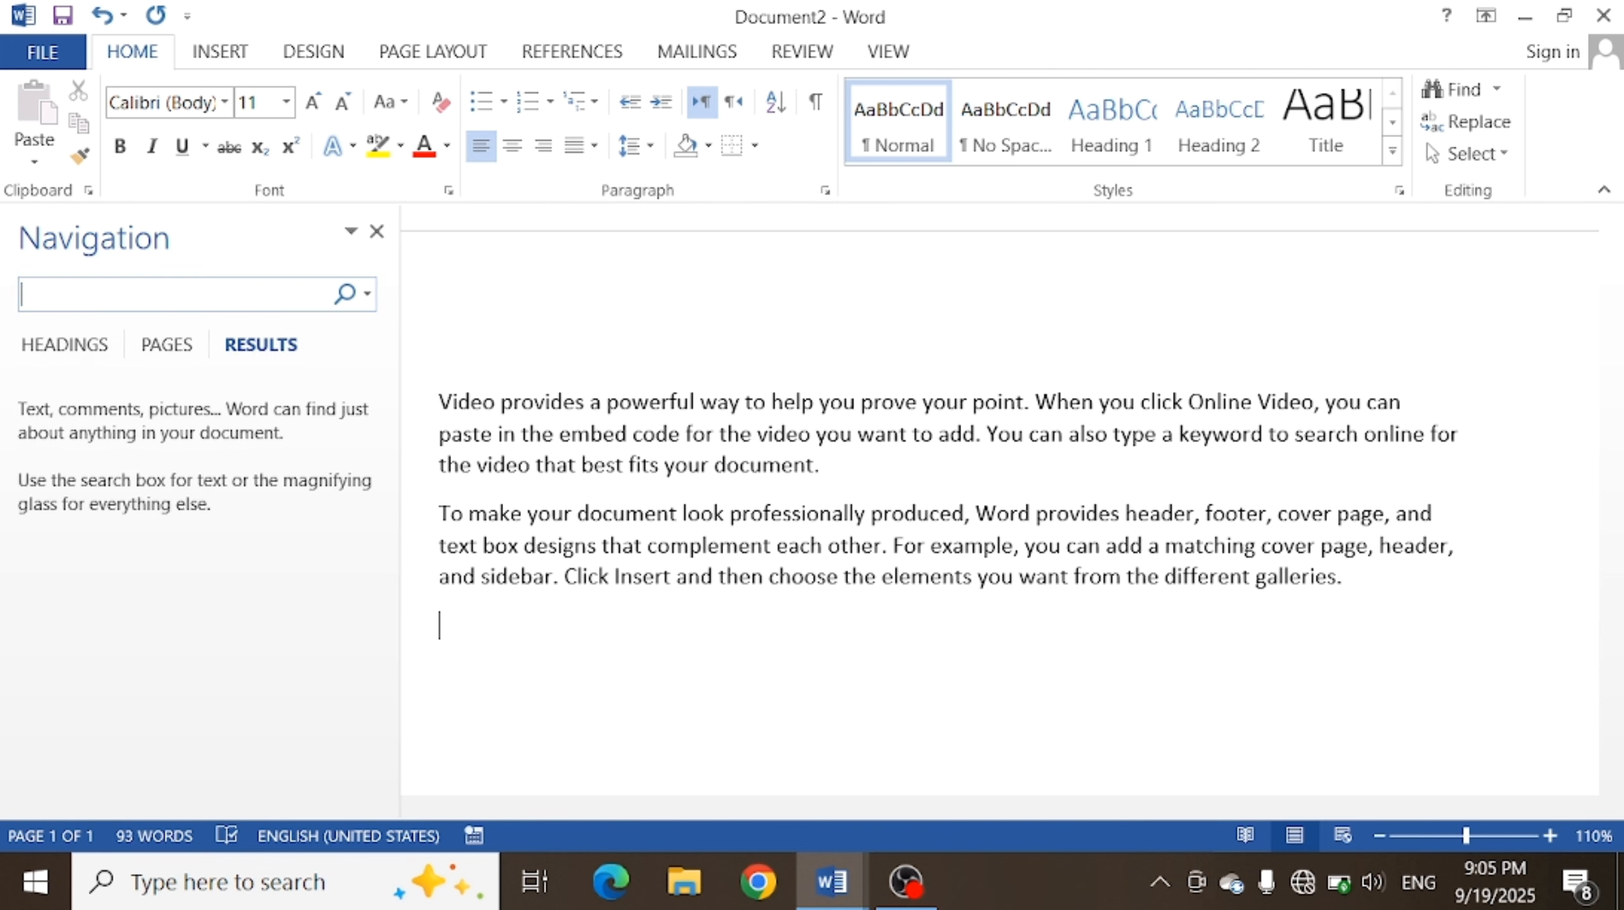
text(vide)
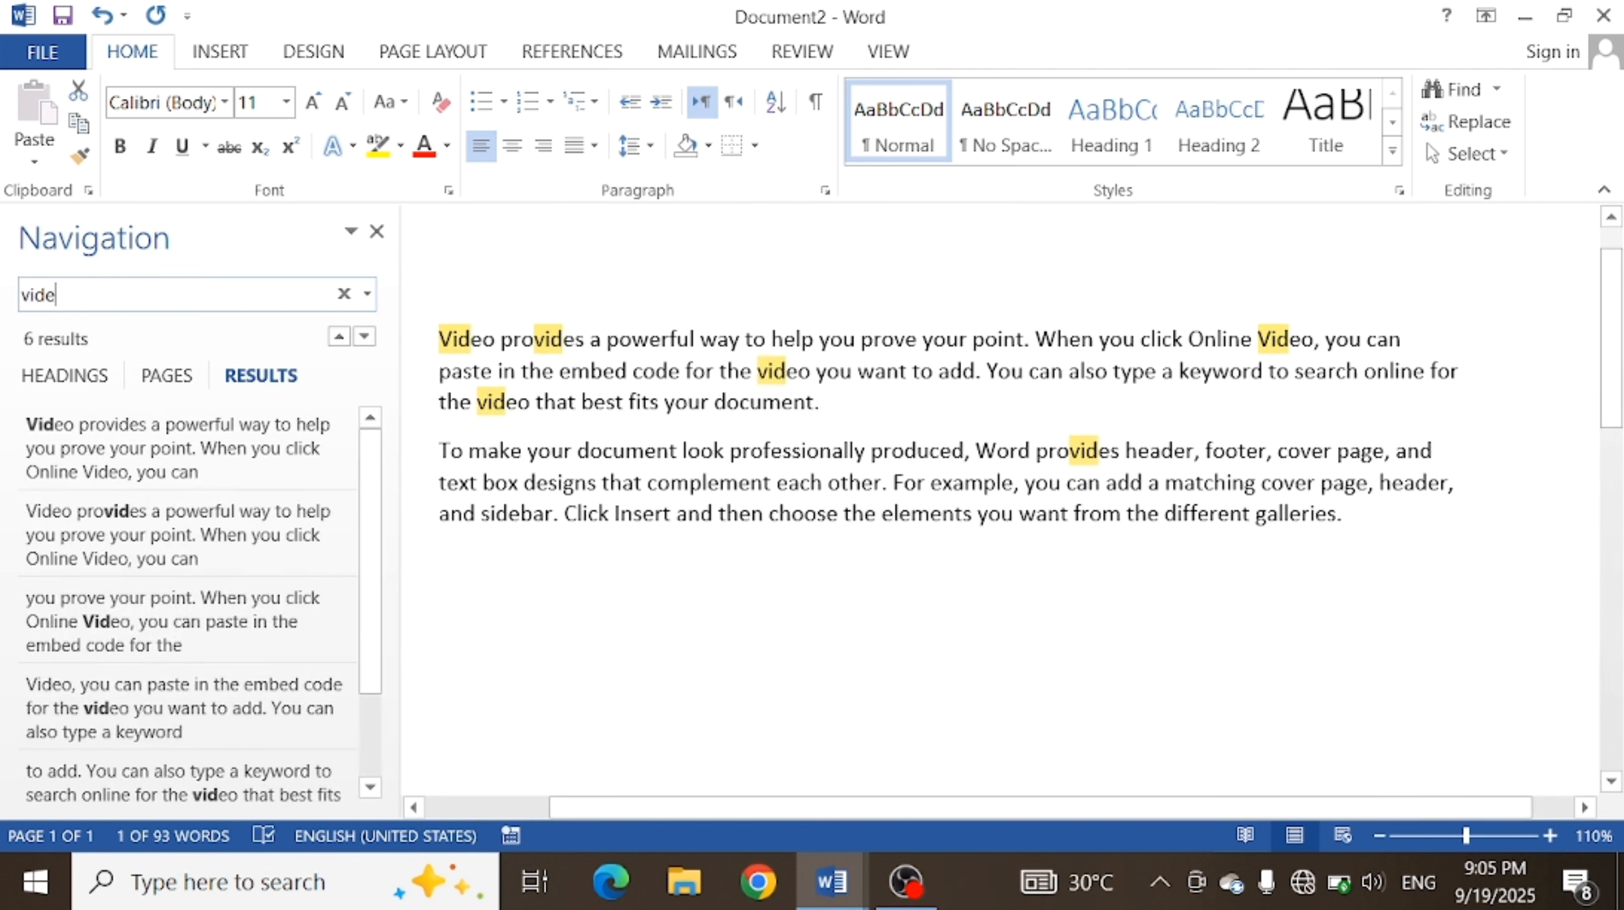
text(o)
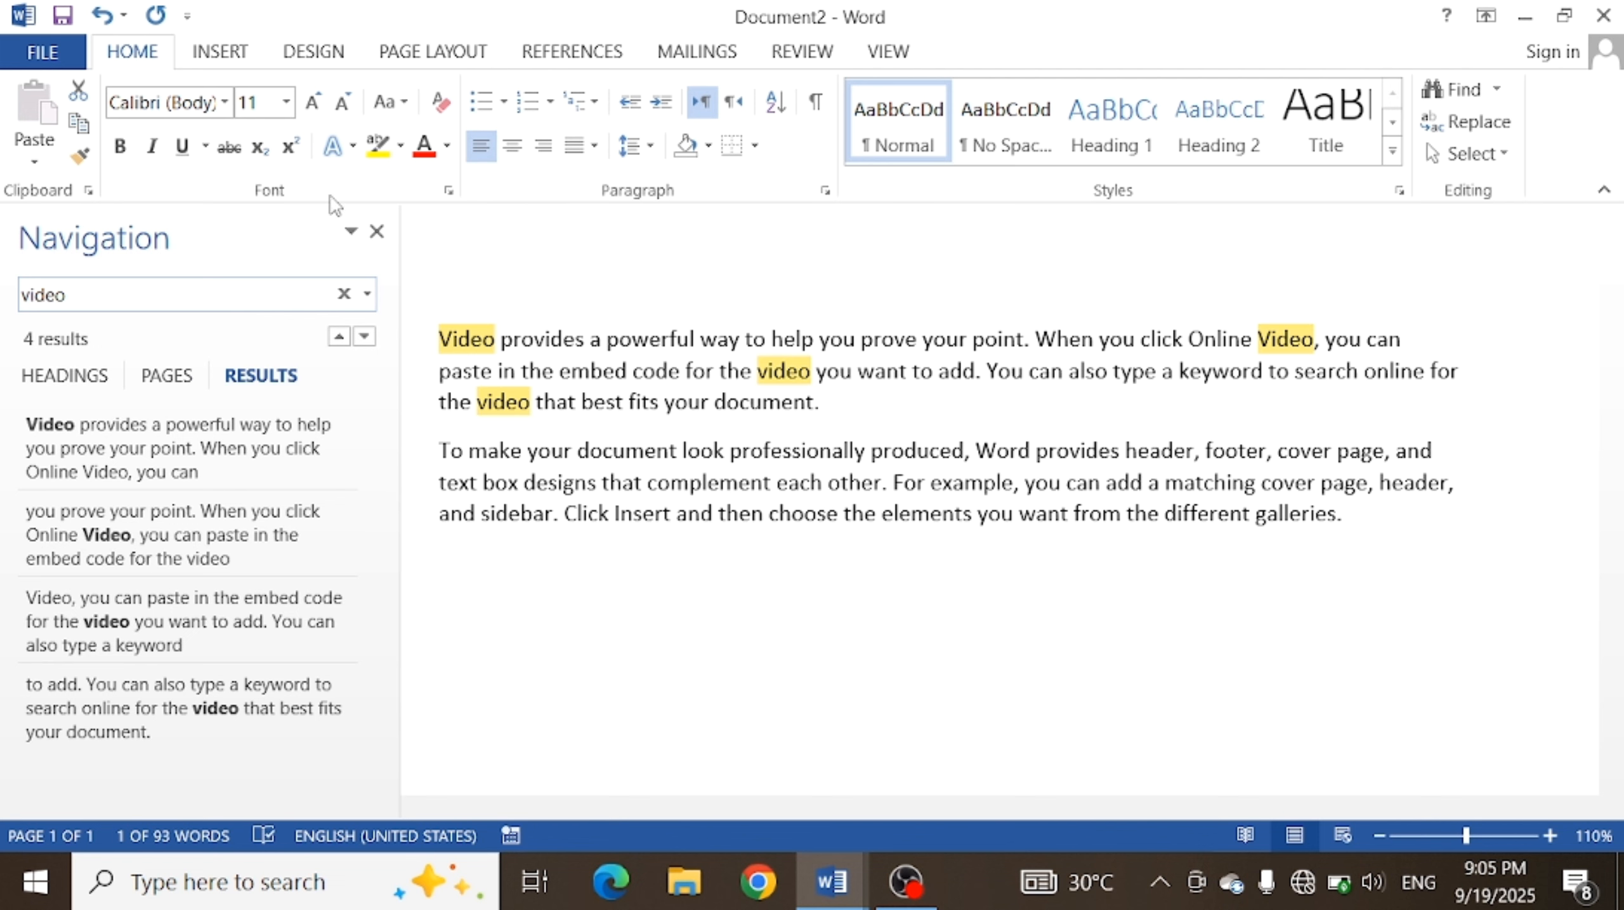
click(378, 234)
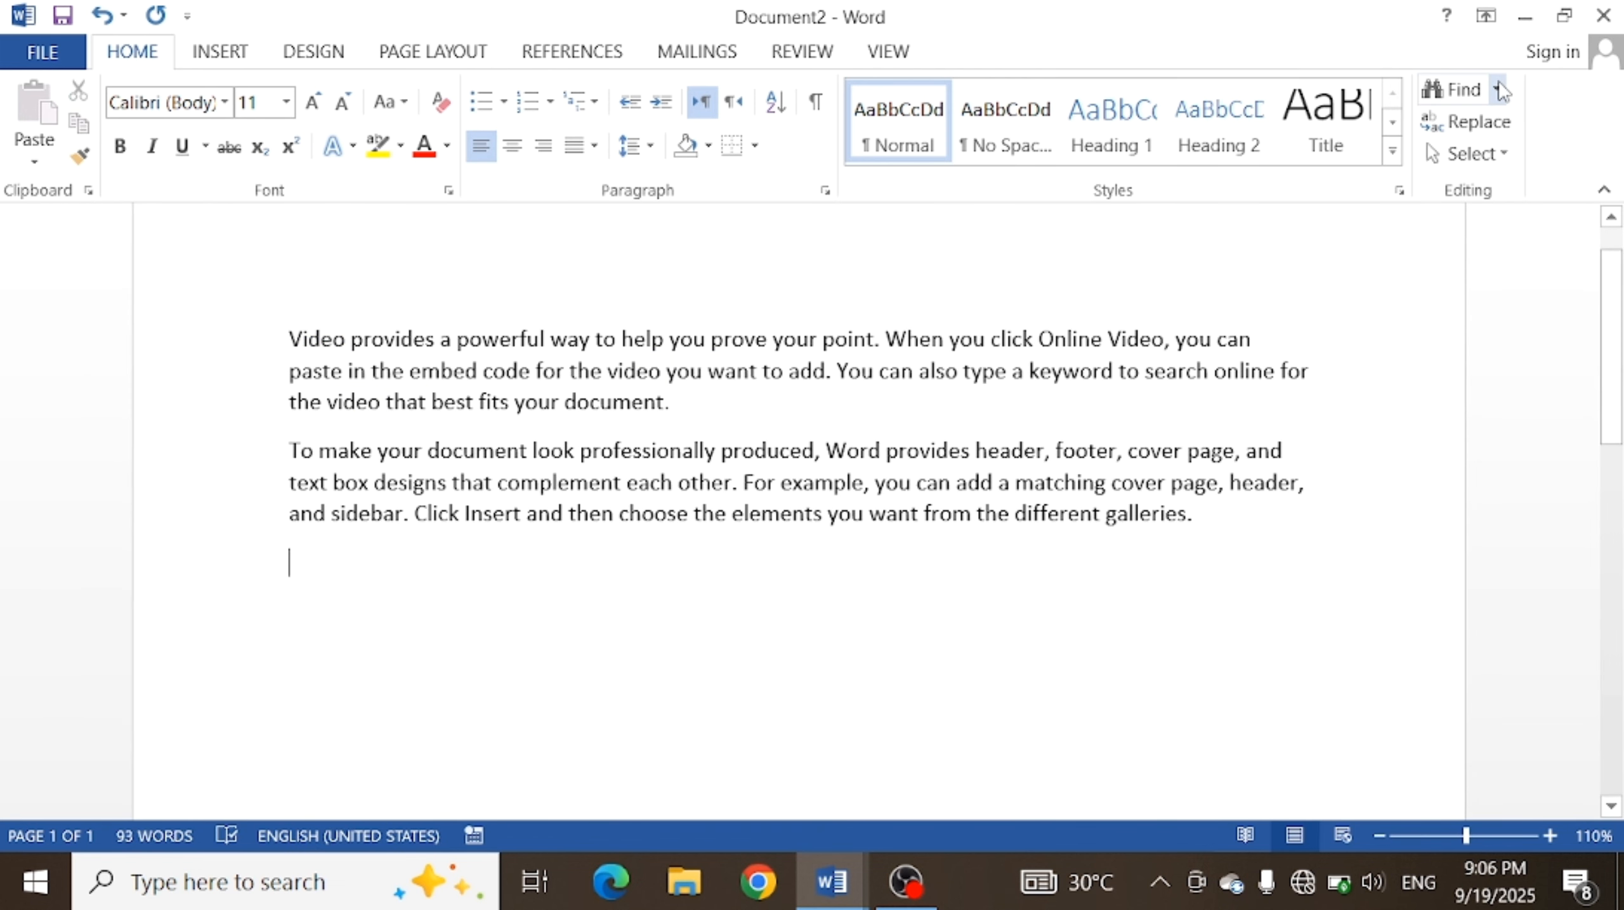
- Open Advanced Find and set the search term to "the"
click(1500, 90)
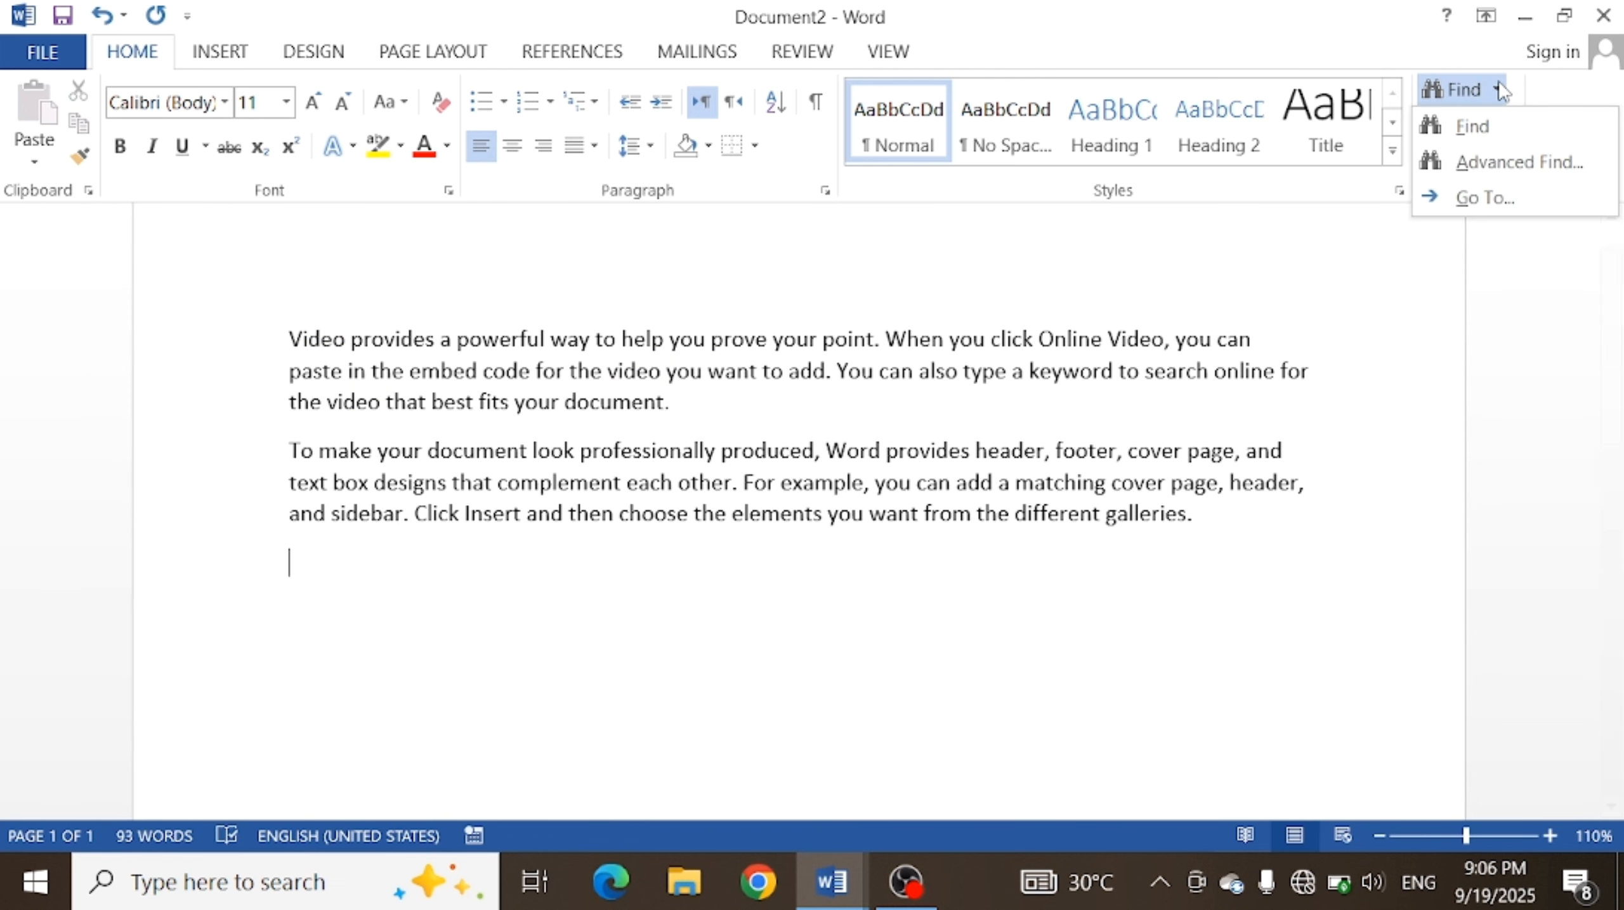
click(1498, 158)
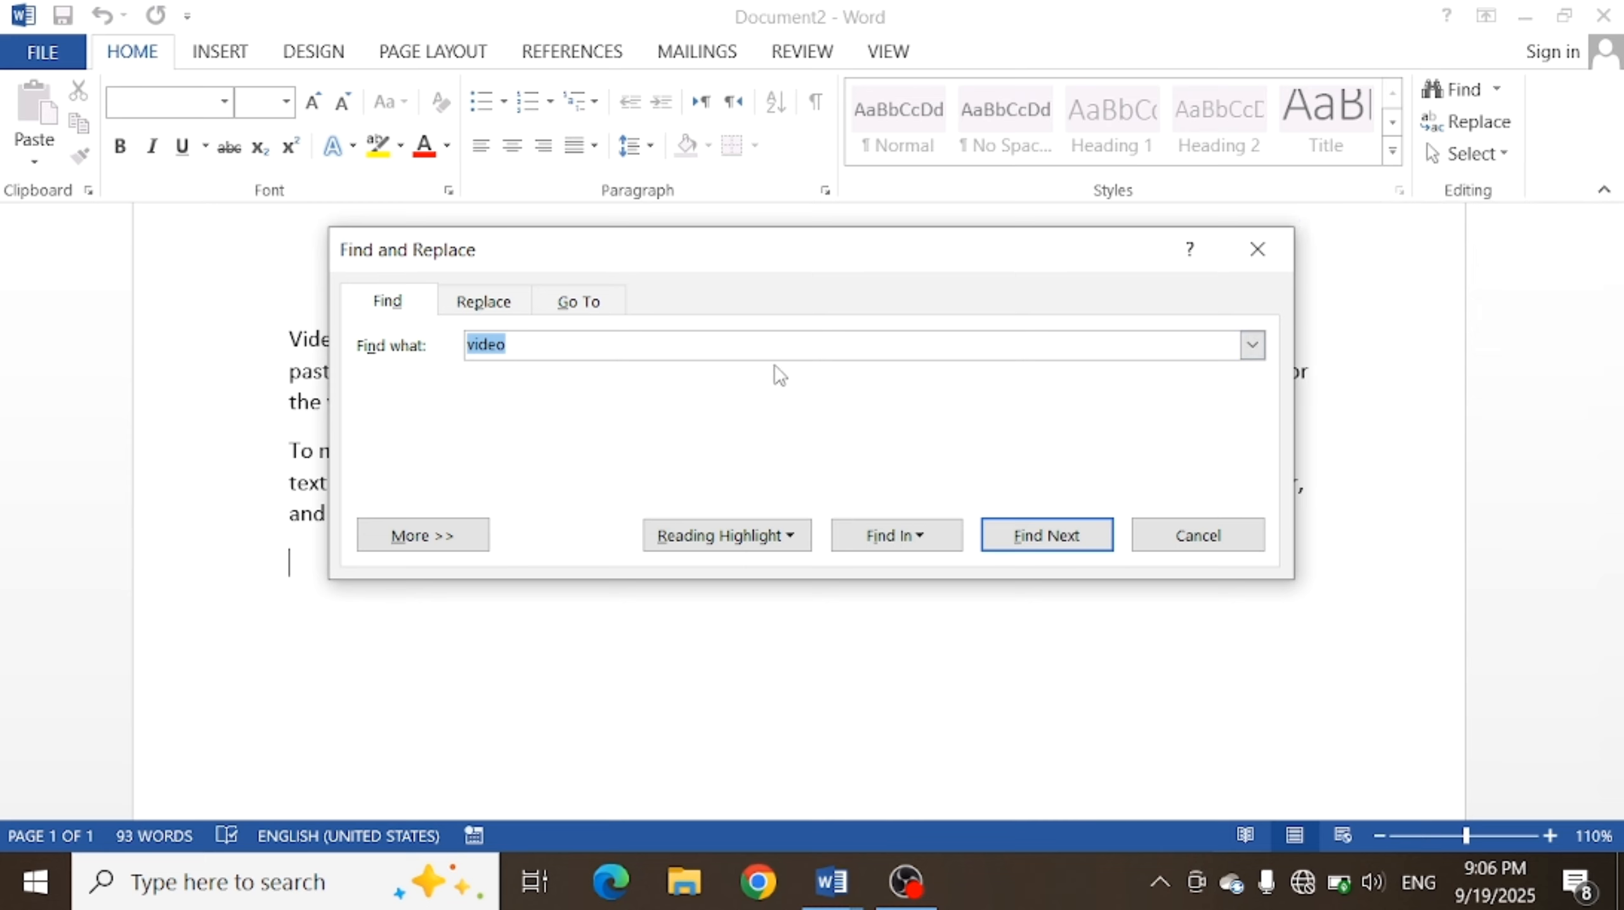
click(728, 351)
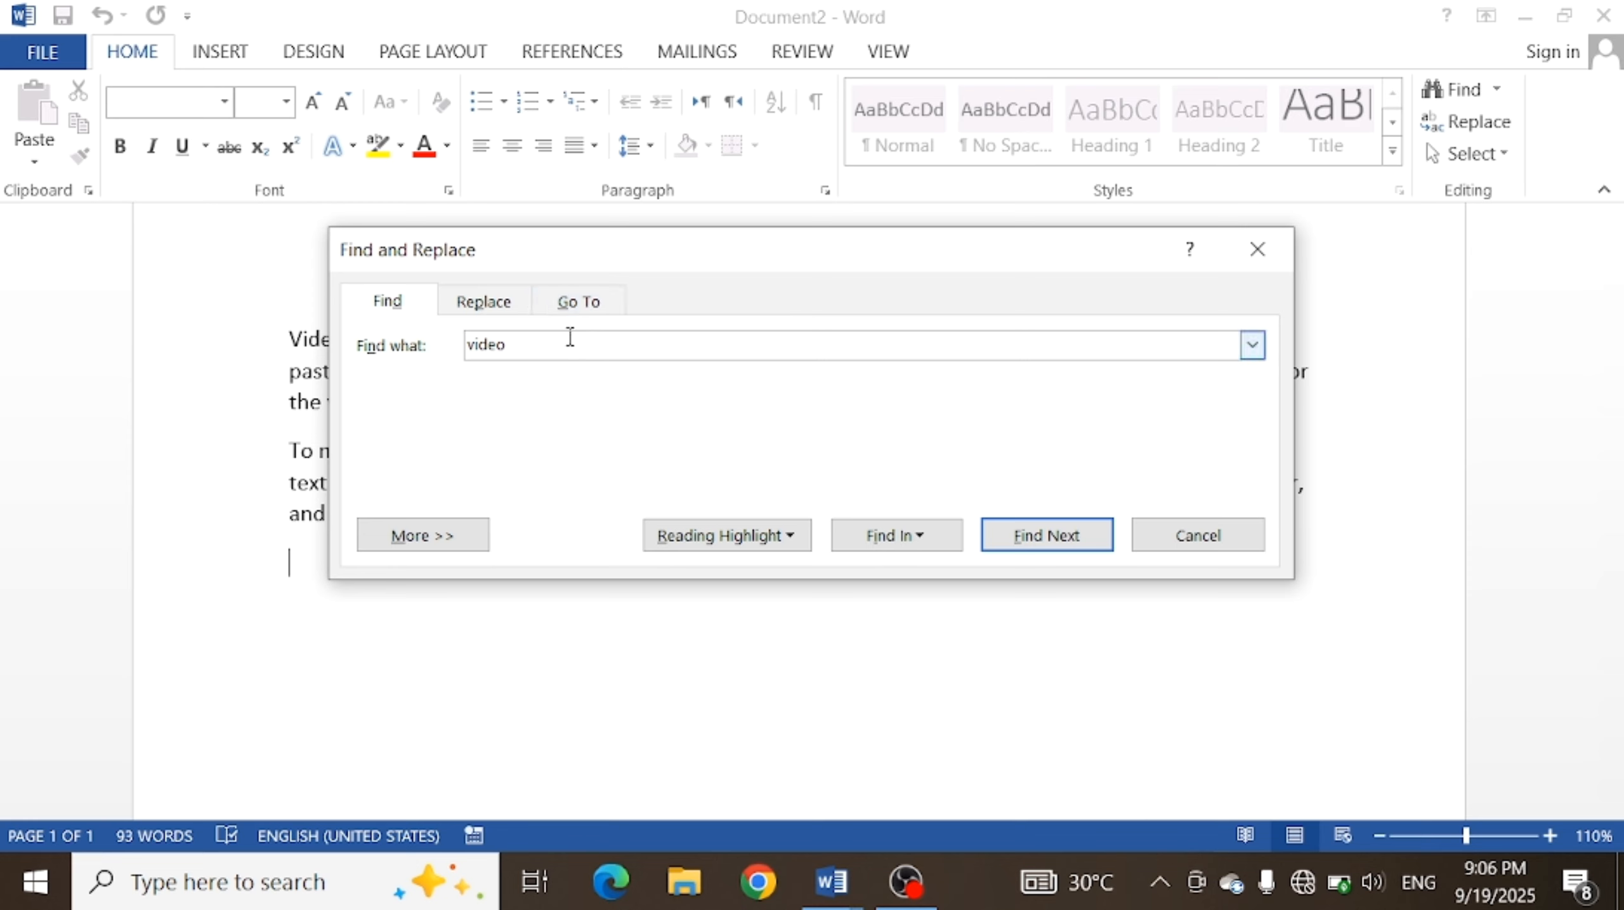
key(BackSpace)
key(BackSpace)
key(BackSpace)
key(BackSpace)
key(BackSpace)
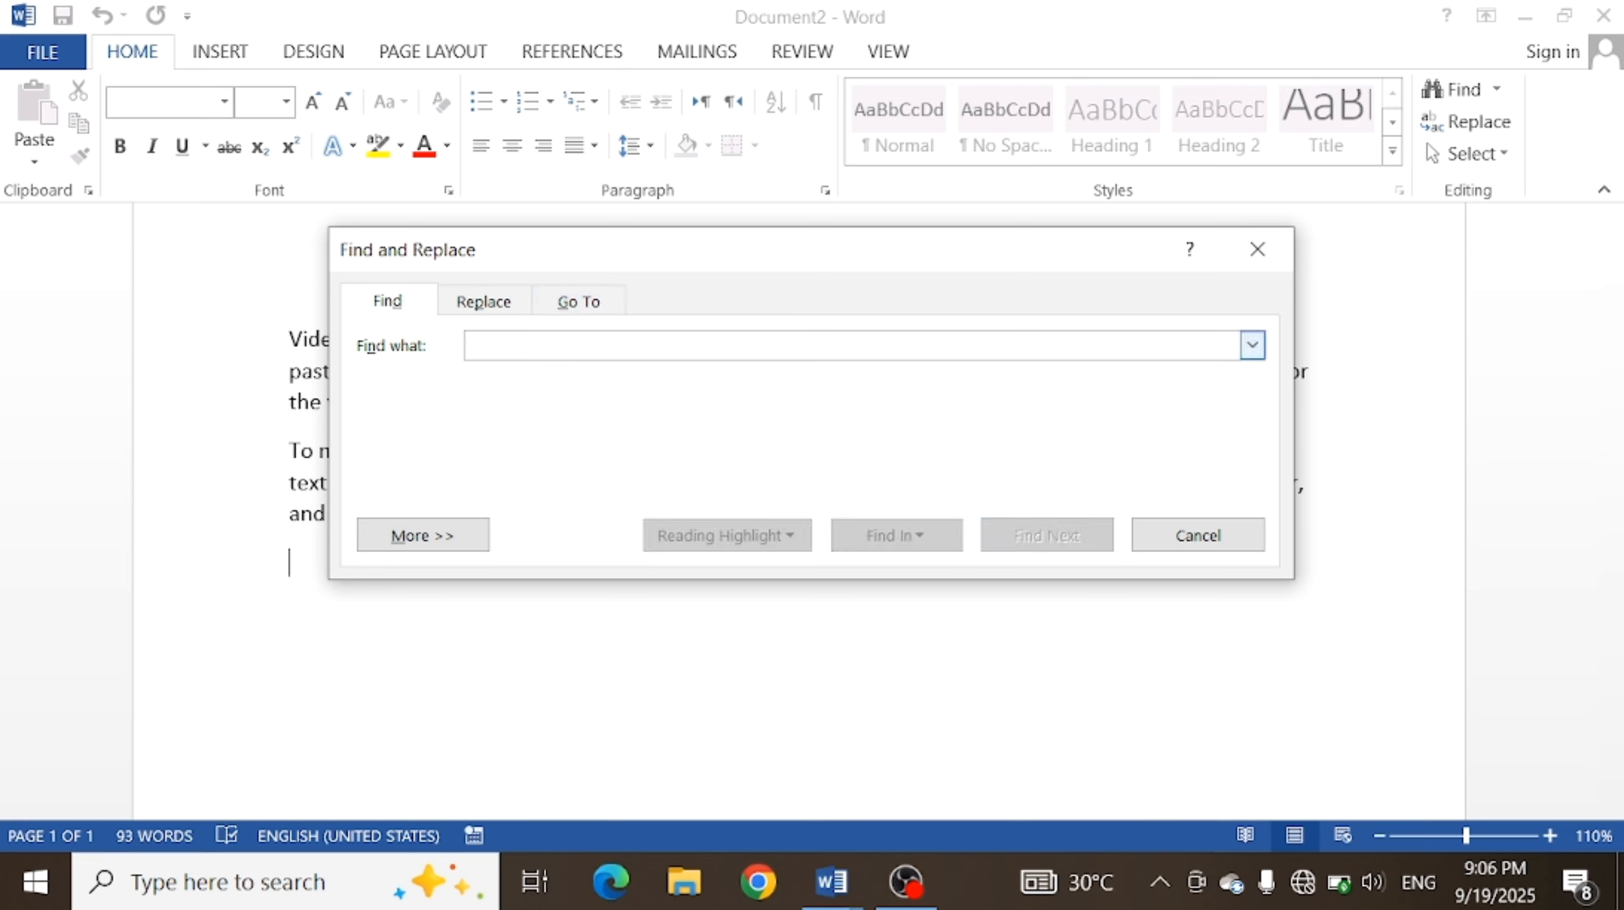
text(the)
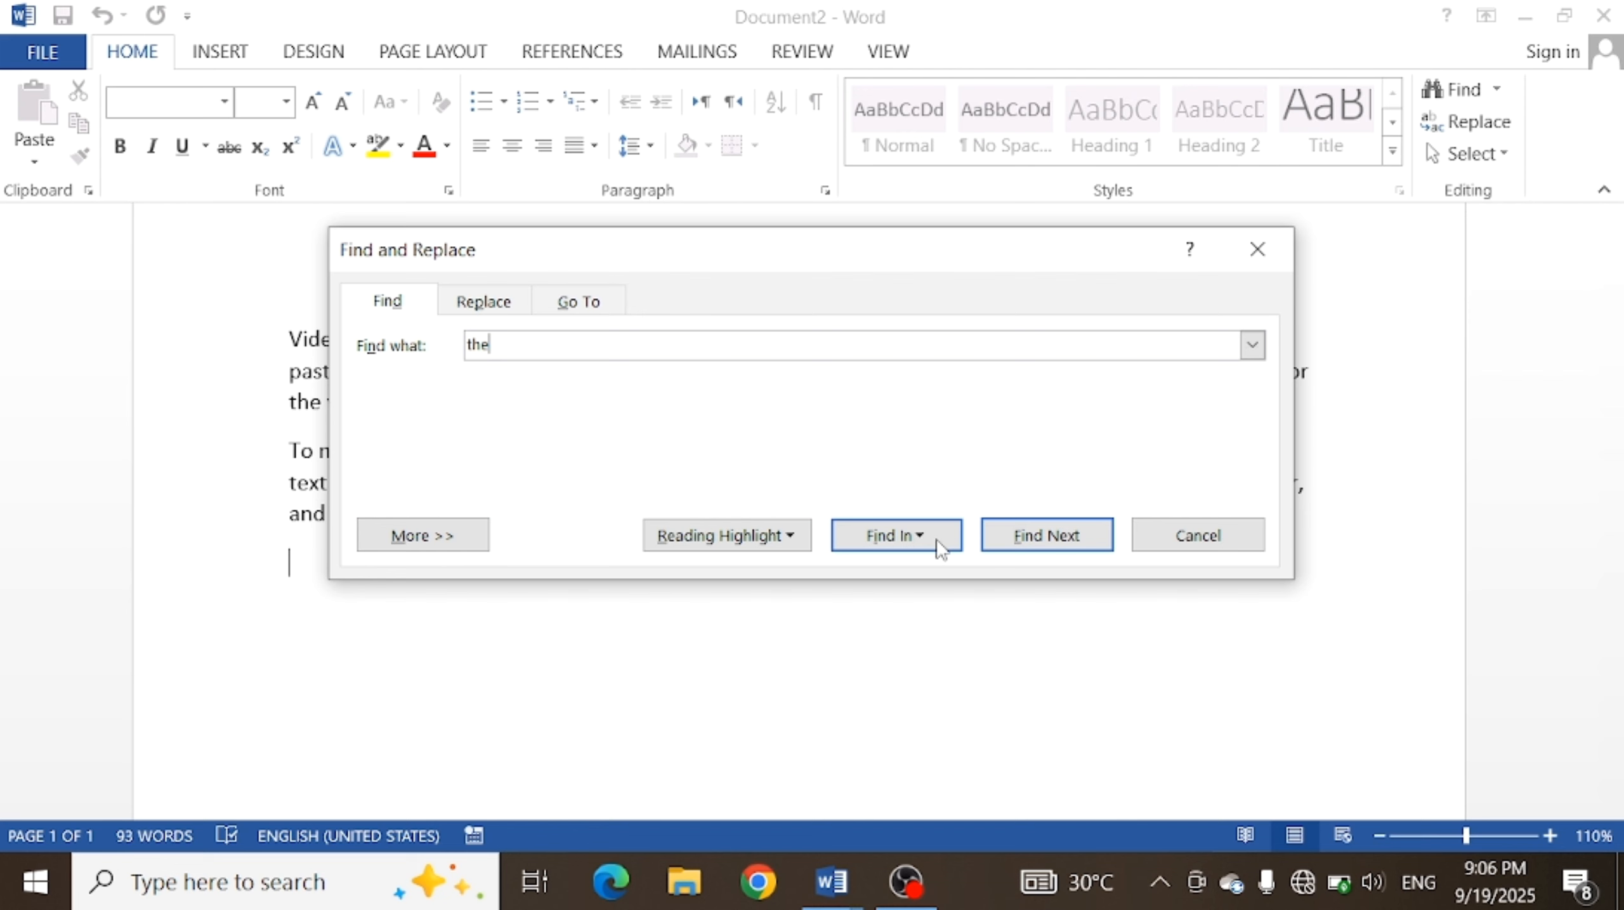
- Check the Find In scope options and step through the occurrences of "the" in the text
click(918, 541)
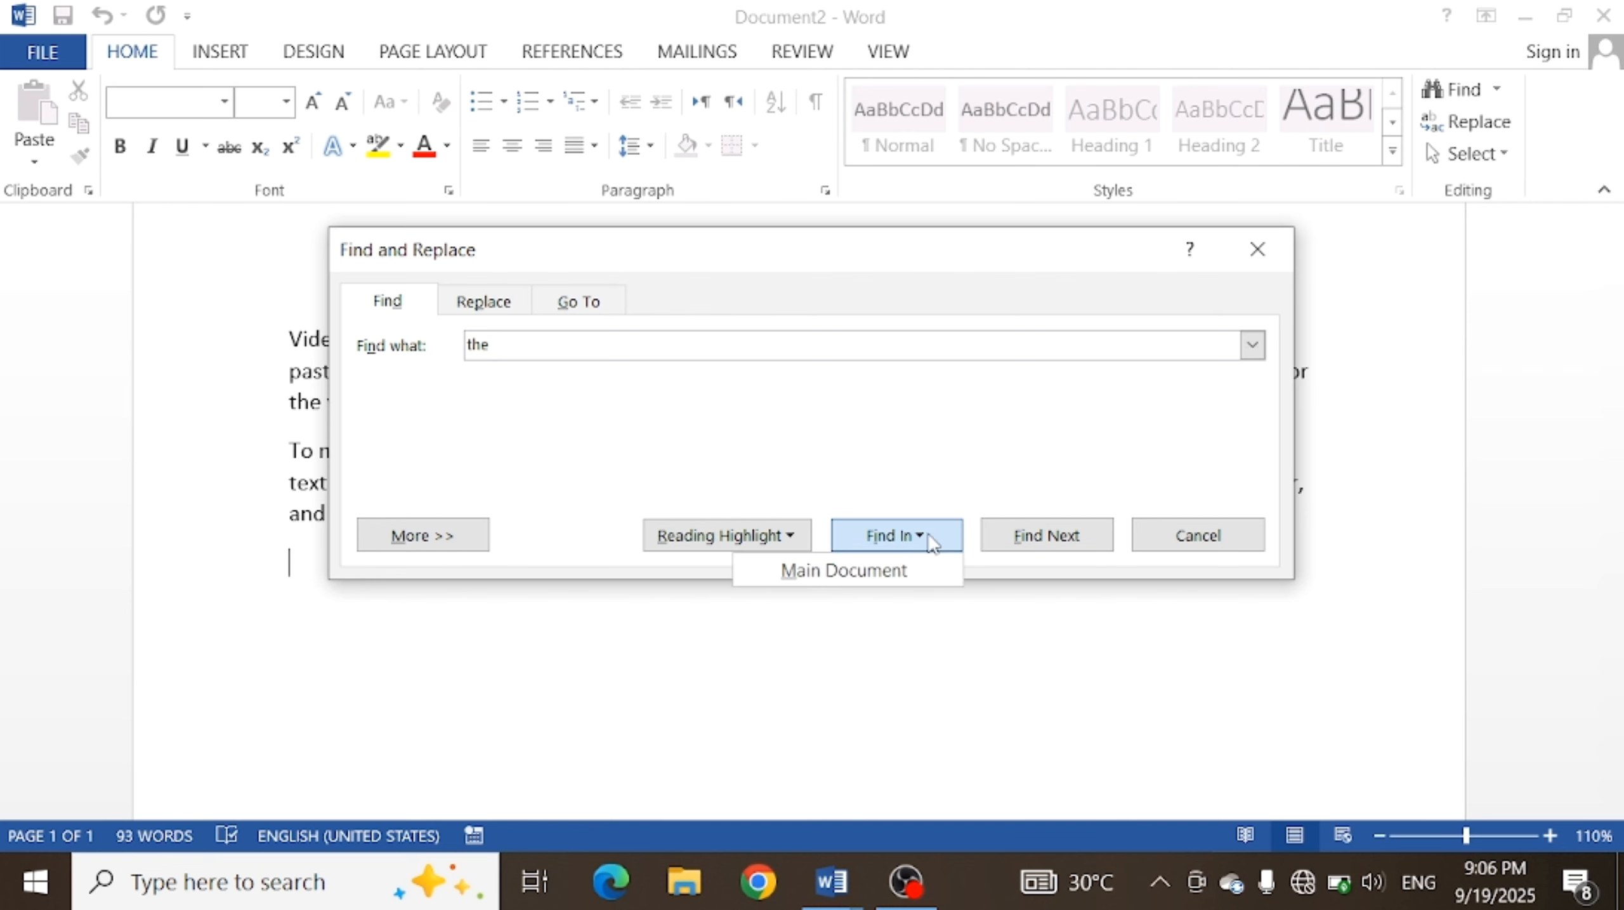
click(998, 543)
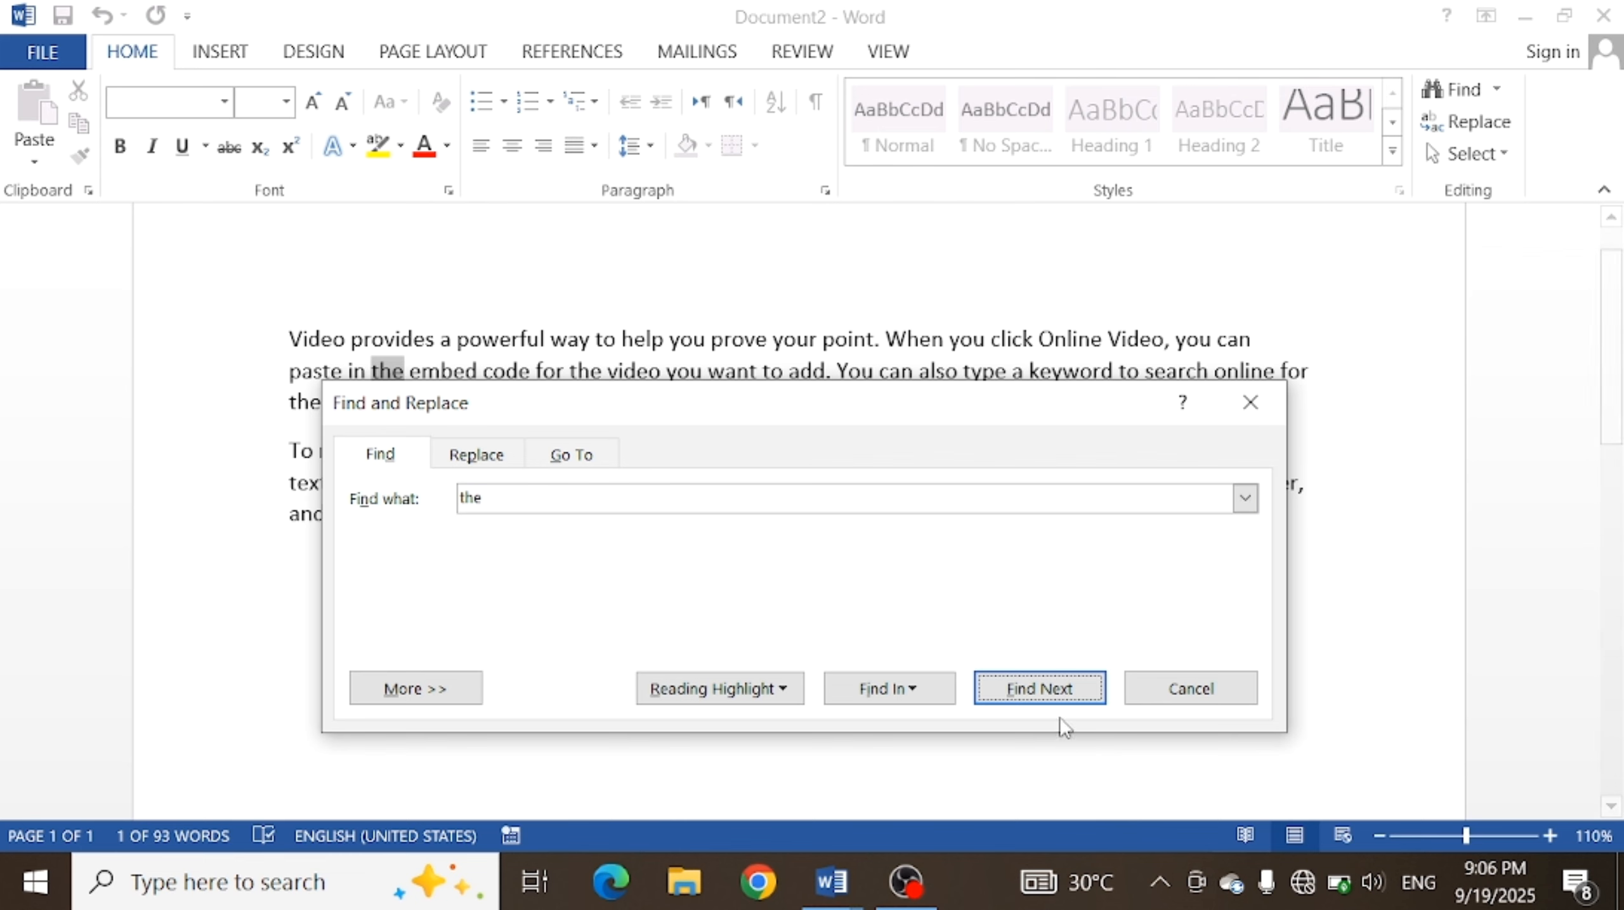
click(1049, 690)
click(1048, 690)
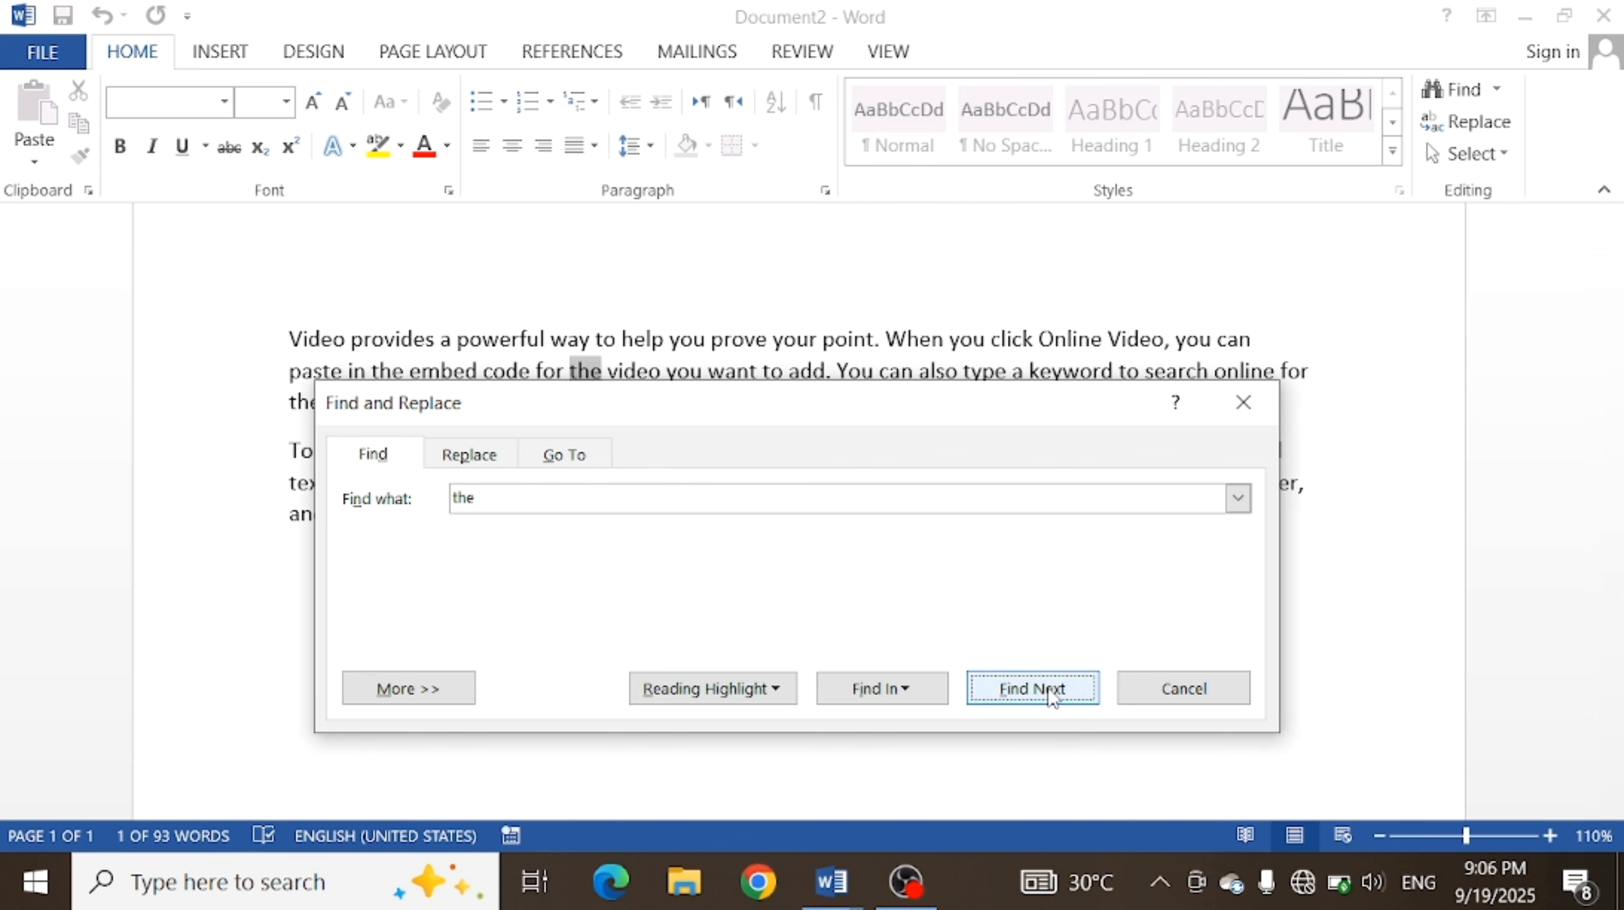
- Use Go To to jump to page 1 of the document
click(551, 458)
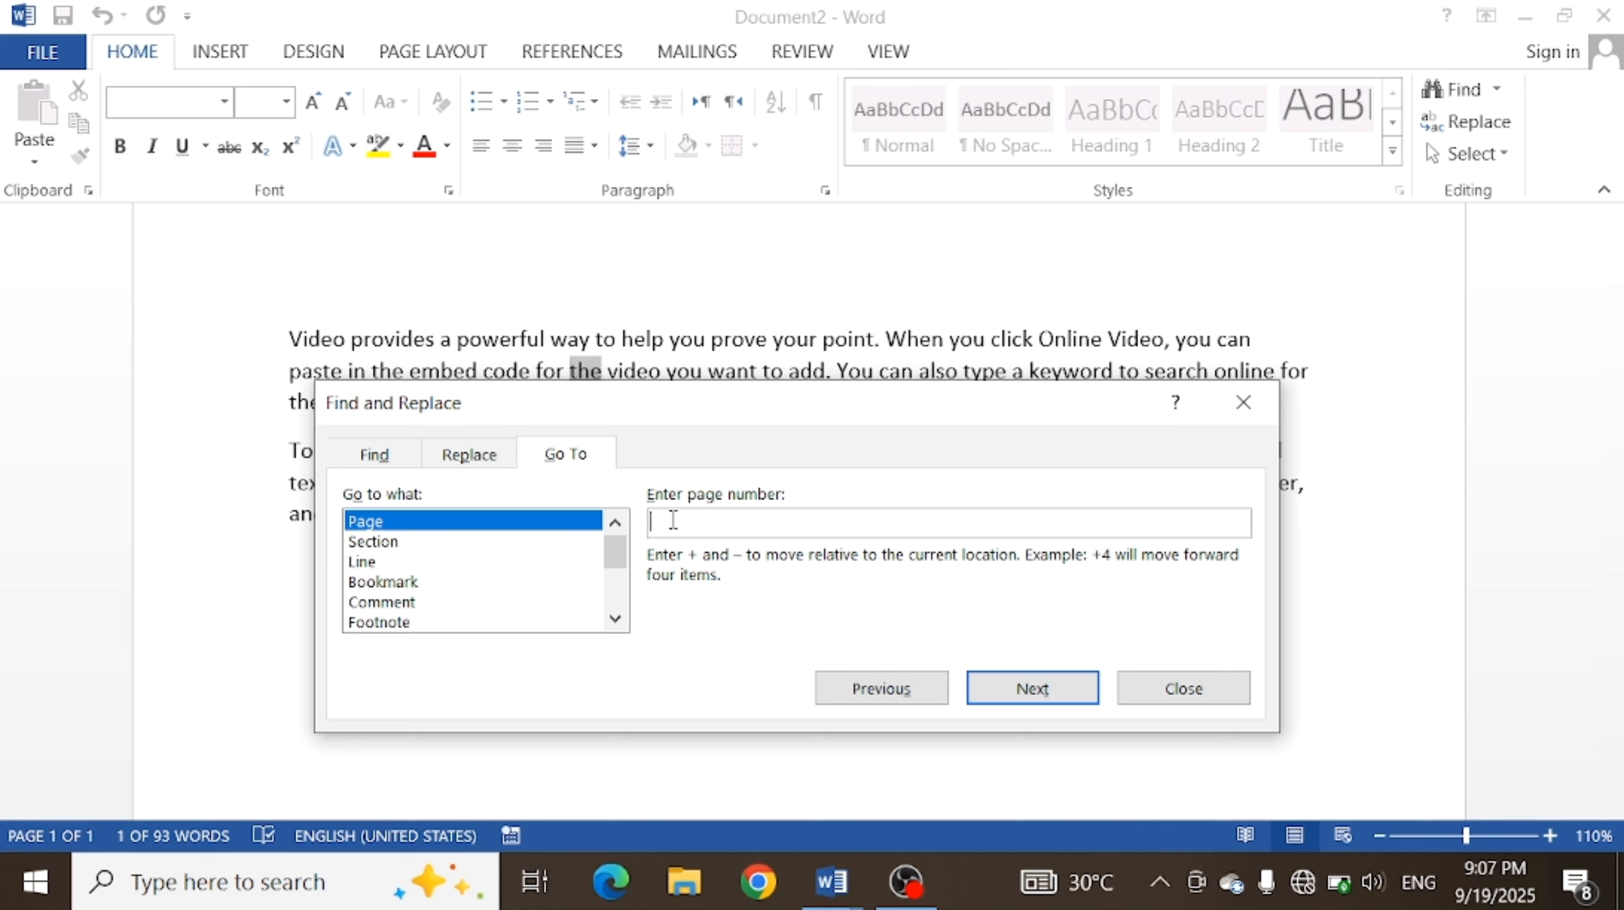
text(1)
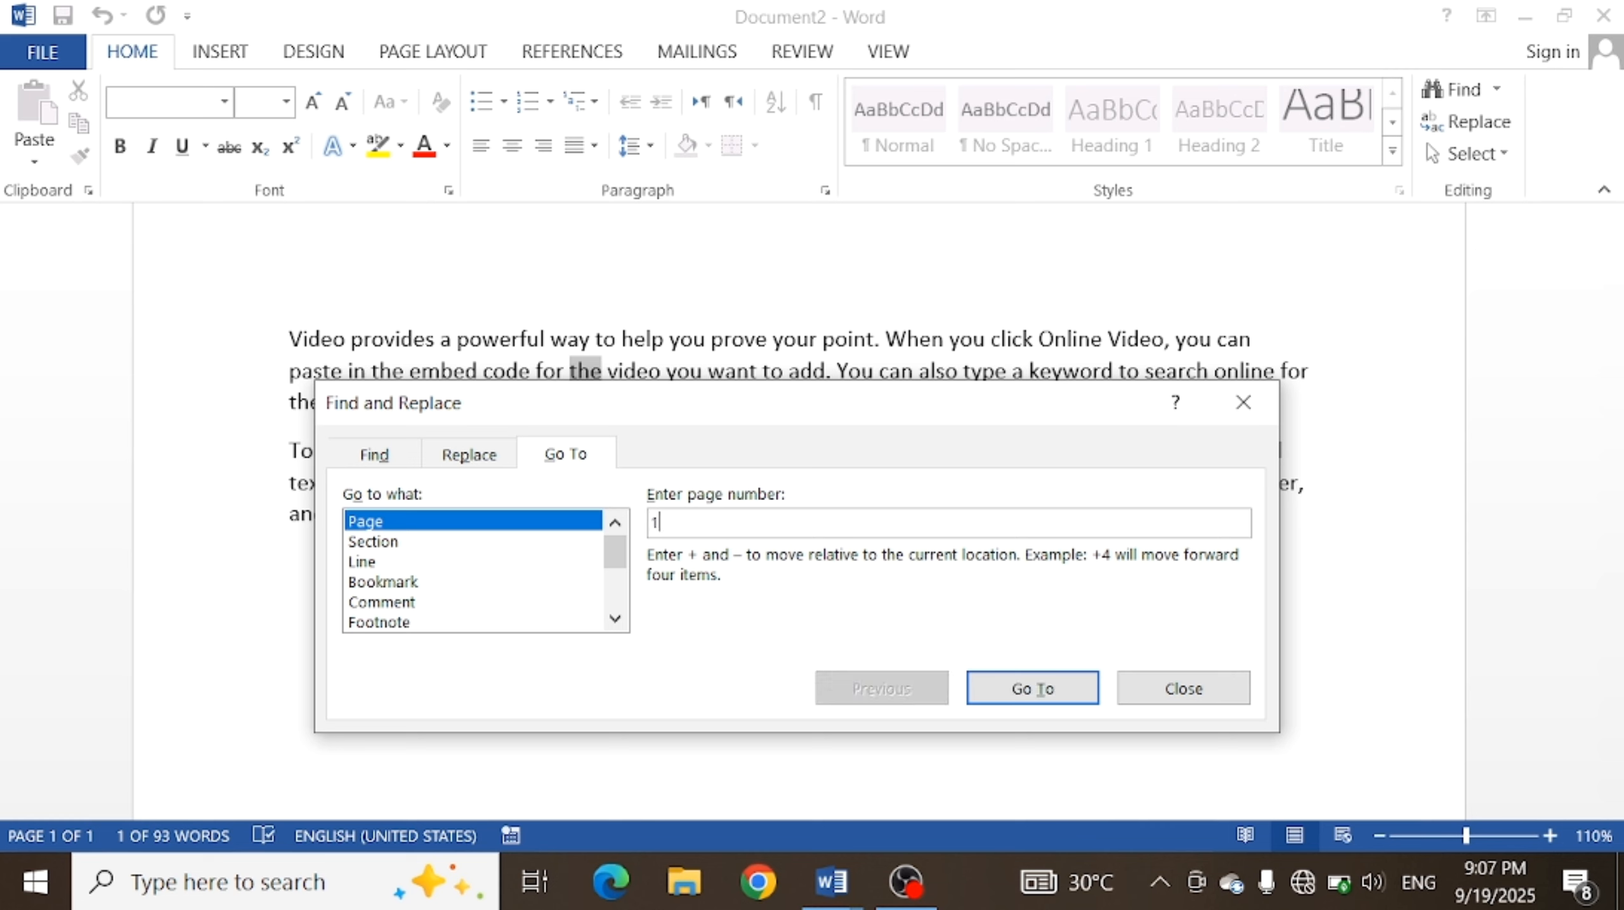
click(1008, 690)
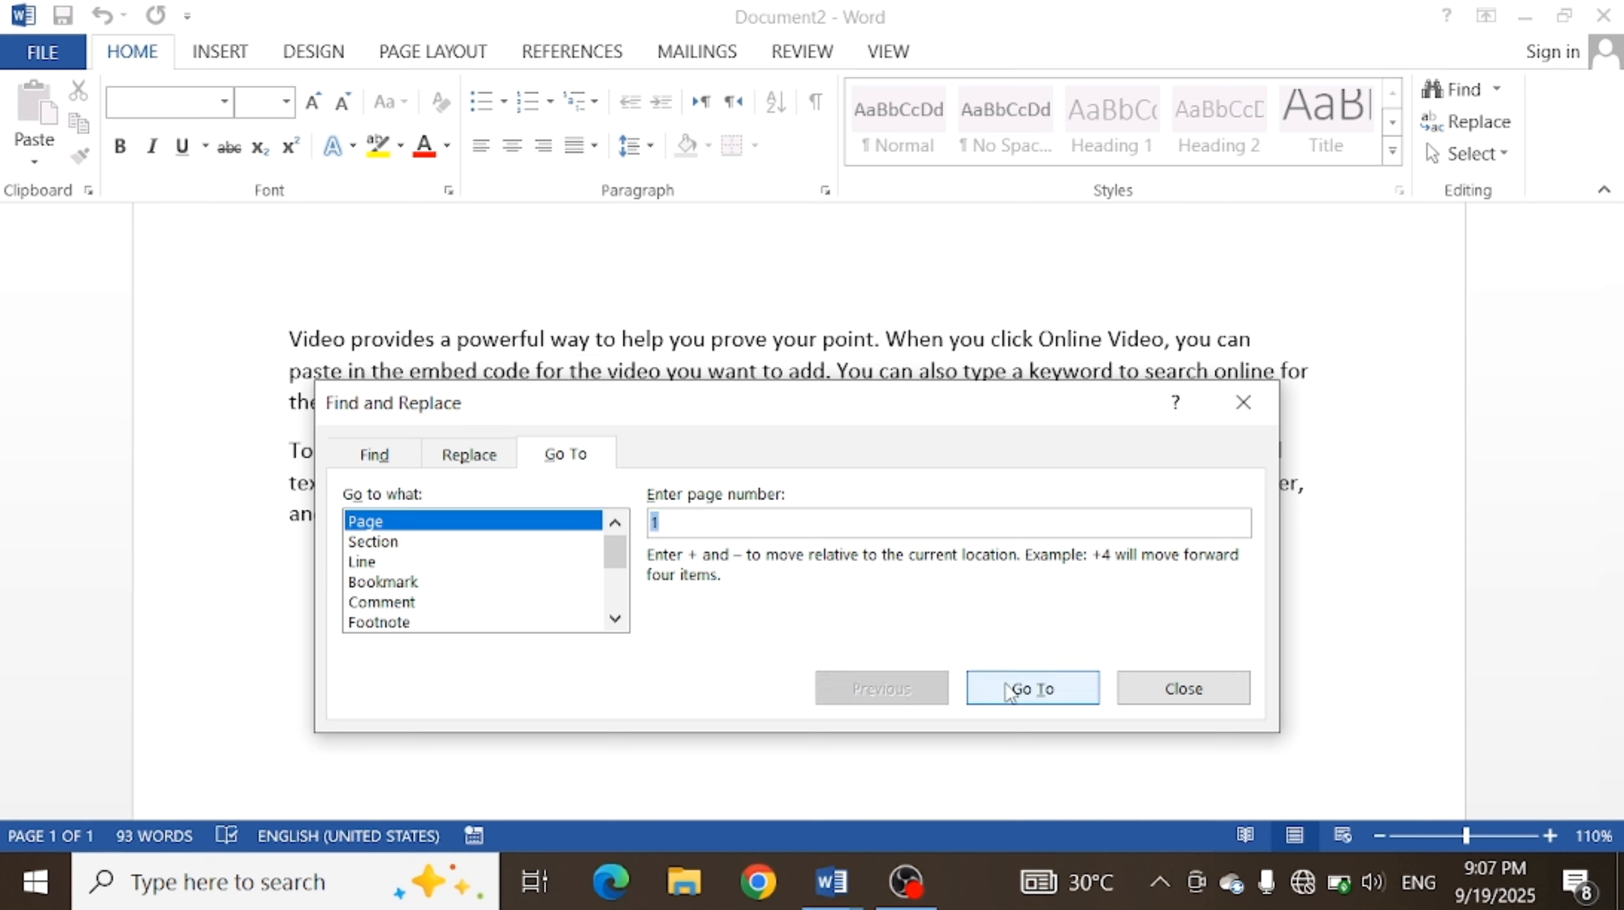
- Browse the Go To target types, choosing Table, Graphic and Equation in turn
drag(616, 552, 620, 610)
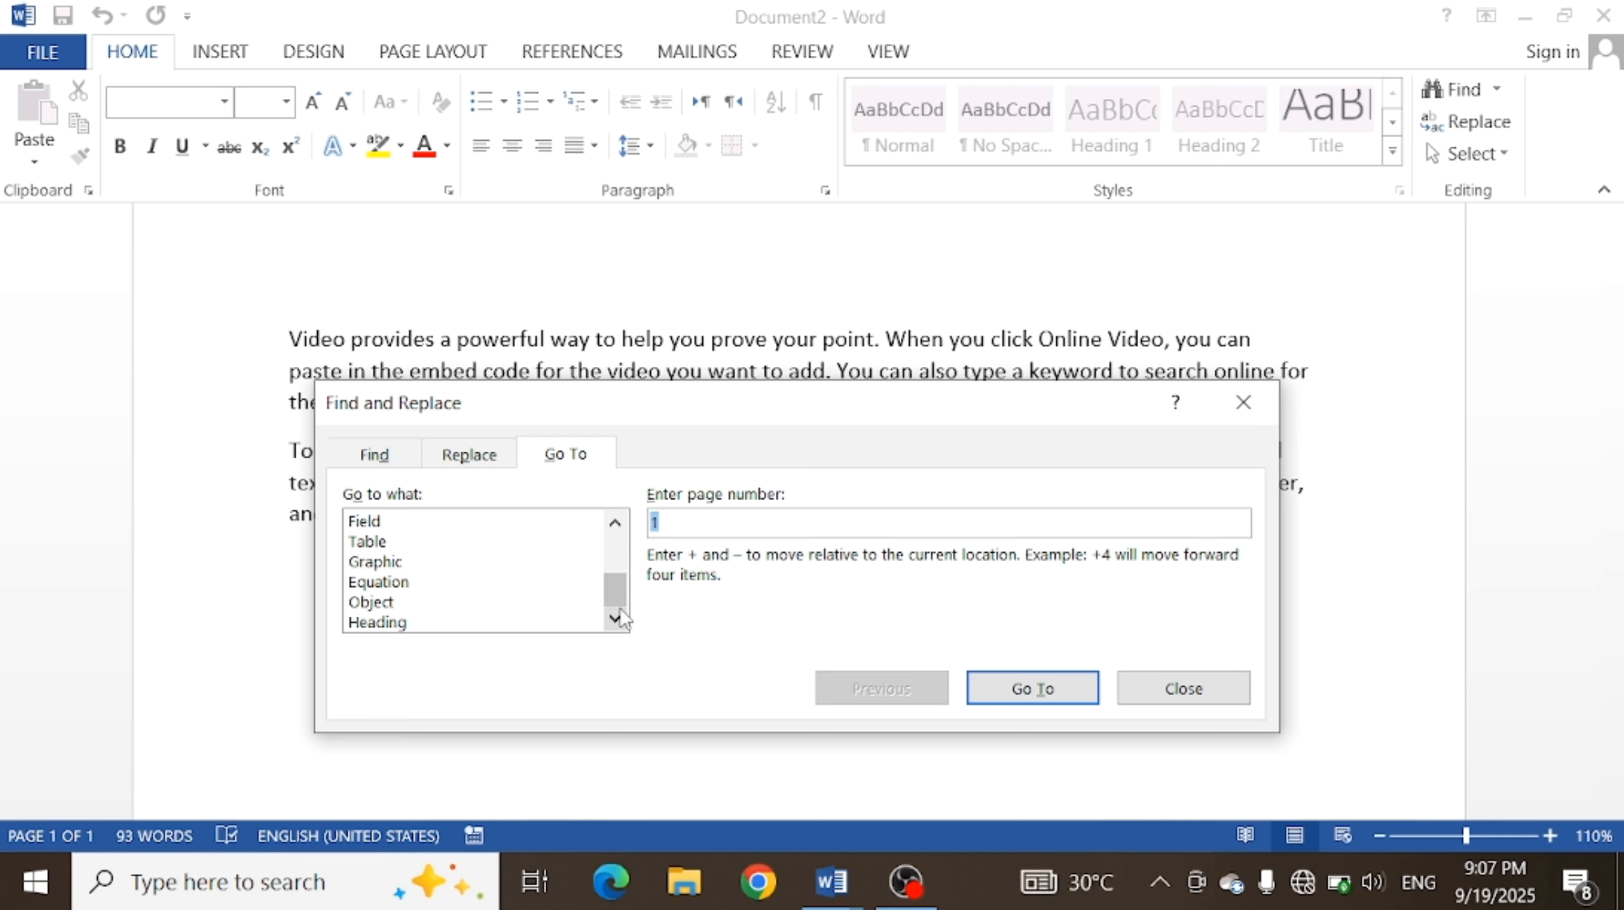
click(374, 546)
click(382, 563)
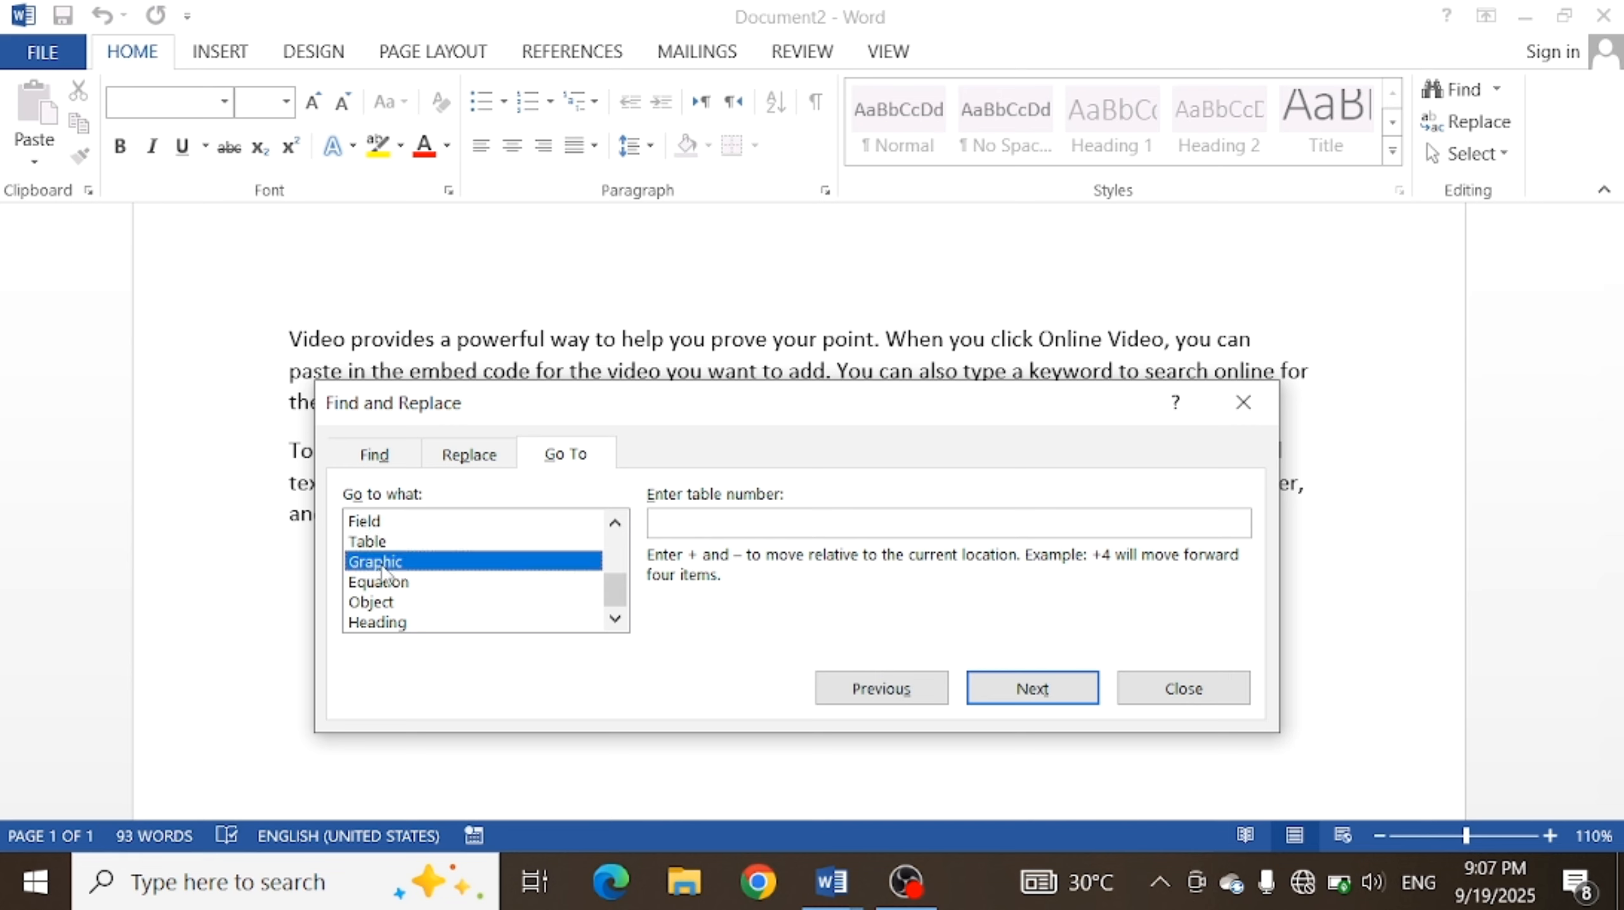
click(412, 588)
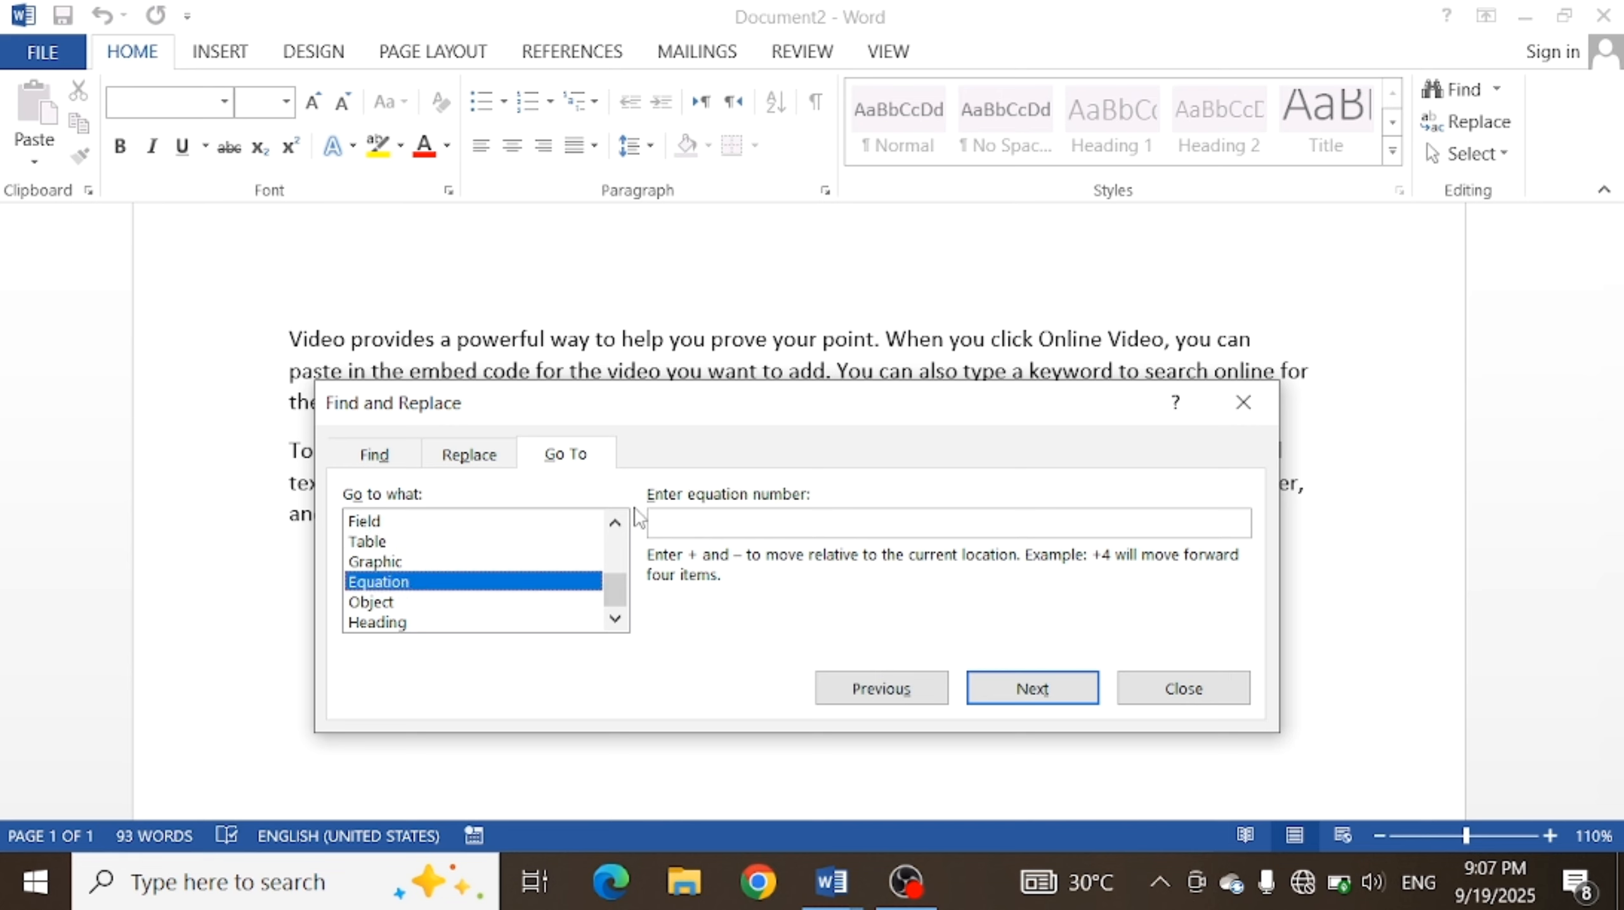
- Replace every occurrence of "video" with "audio" in the document and close the Find and Replace dialog
click(481, 460)
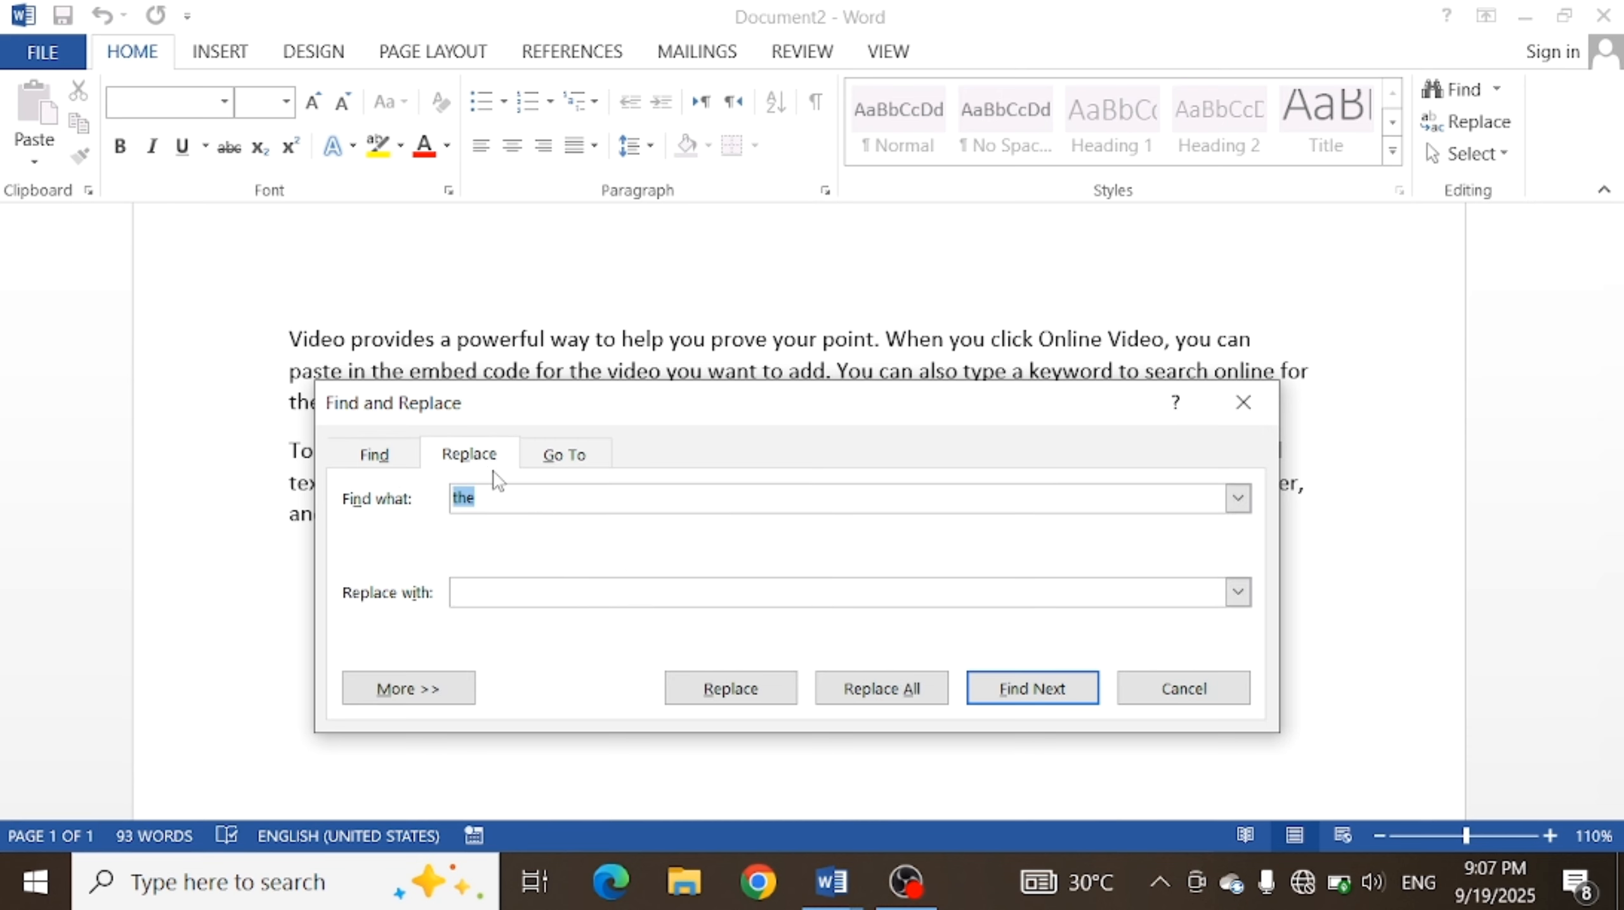
click(510, 496)
key(BackSpace)
key(BackSpace)
key(BackSpace)
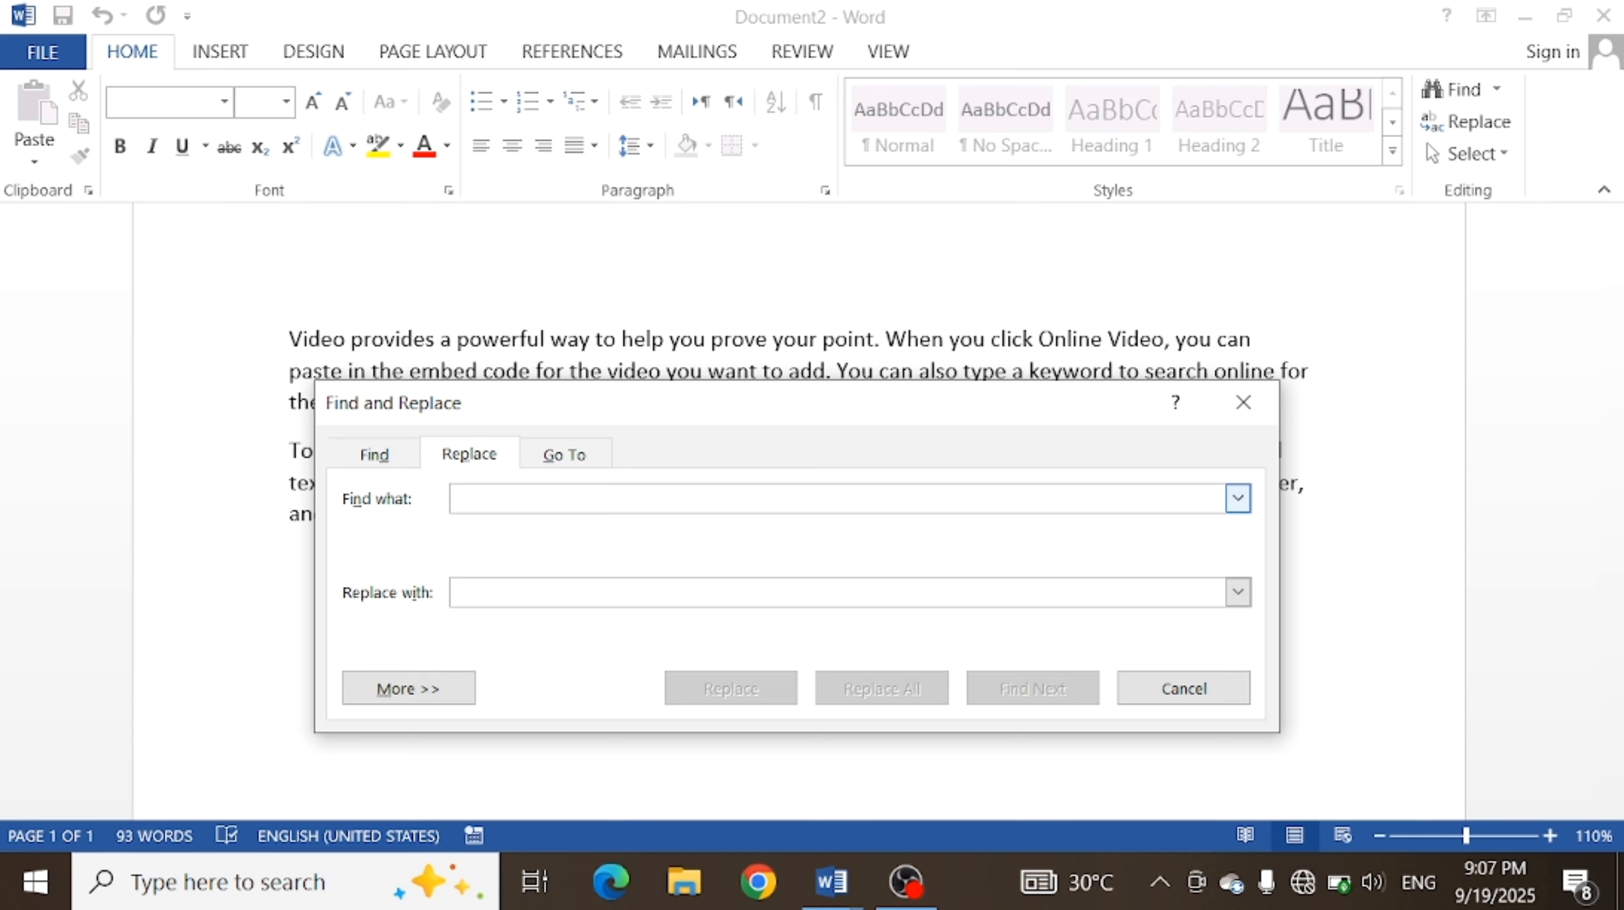
text(v)
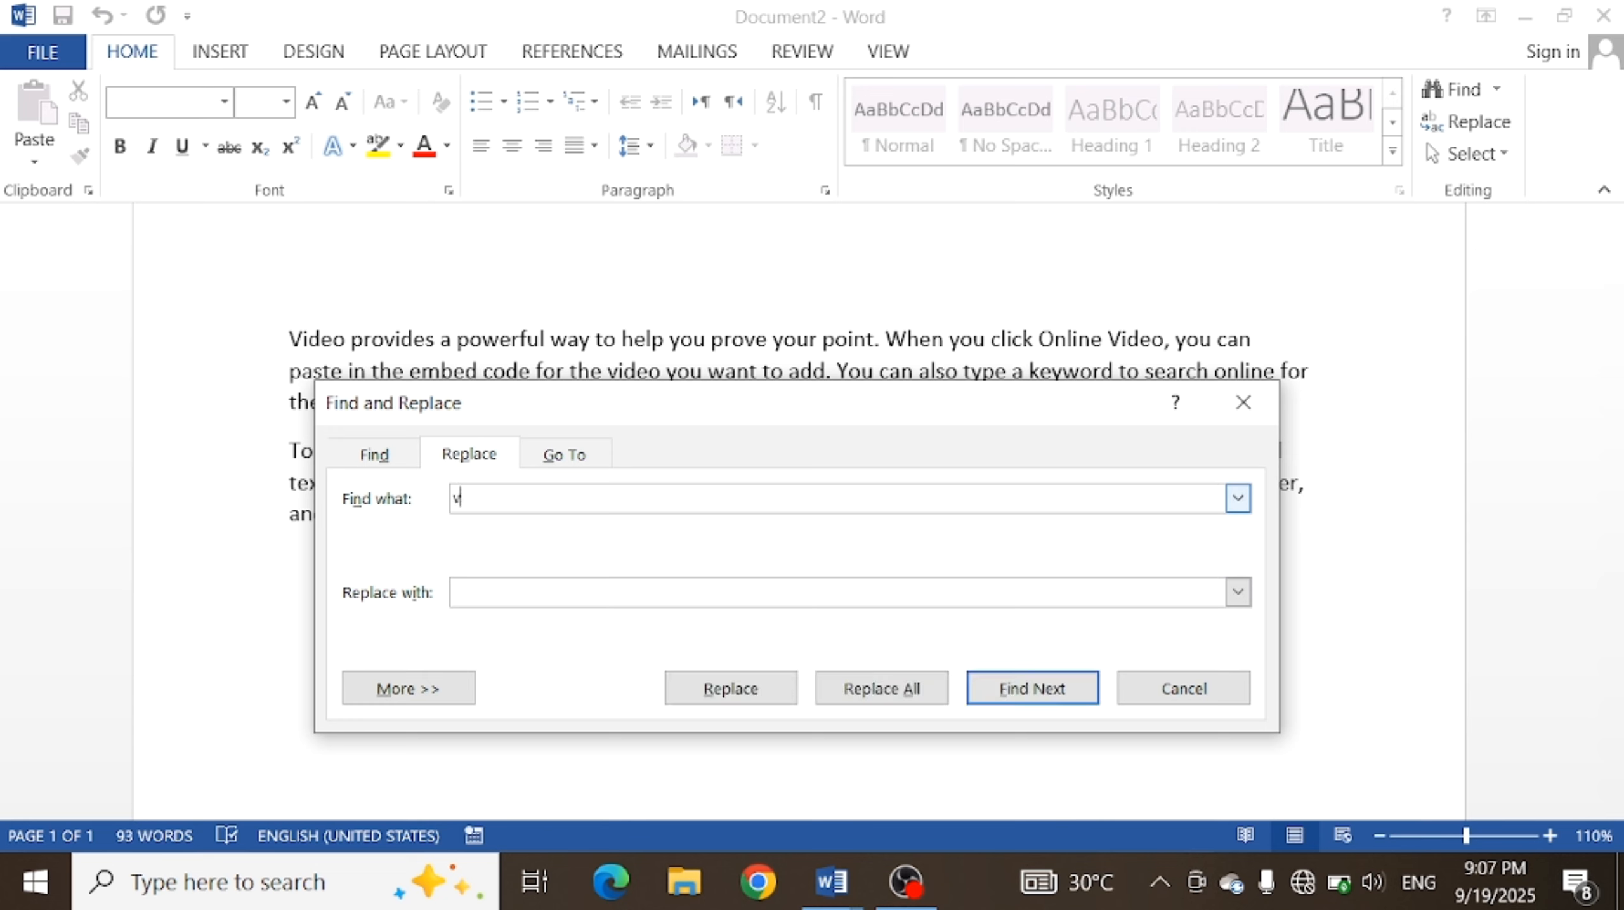
text(ideo)
click(510, 581)
text(audio)
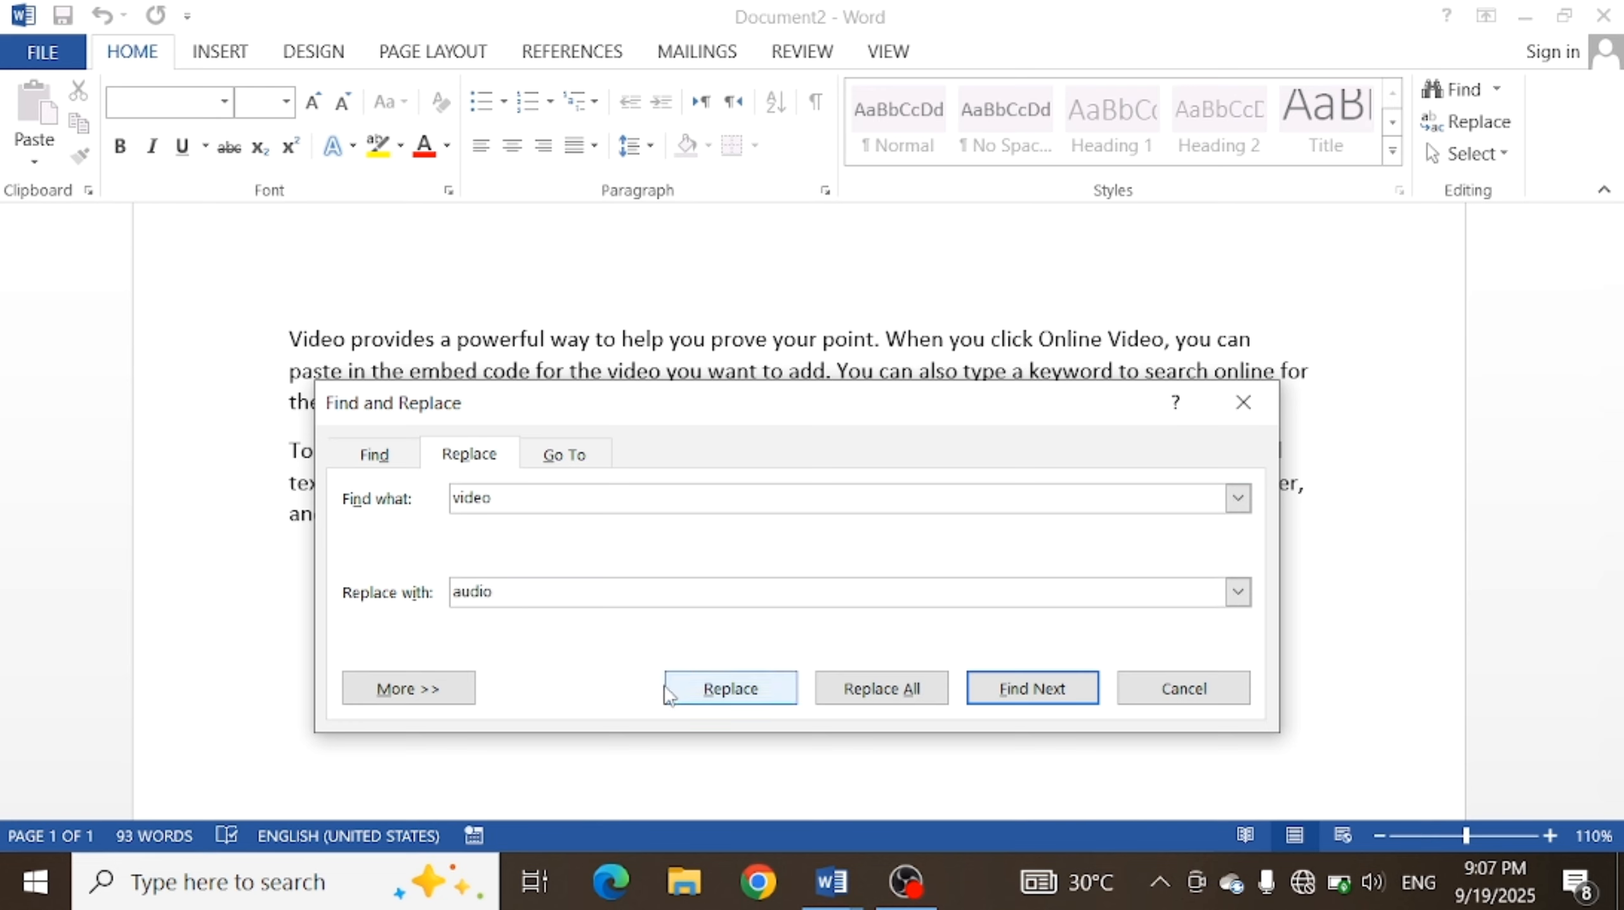
click(902, 692)
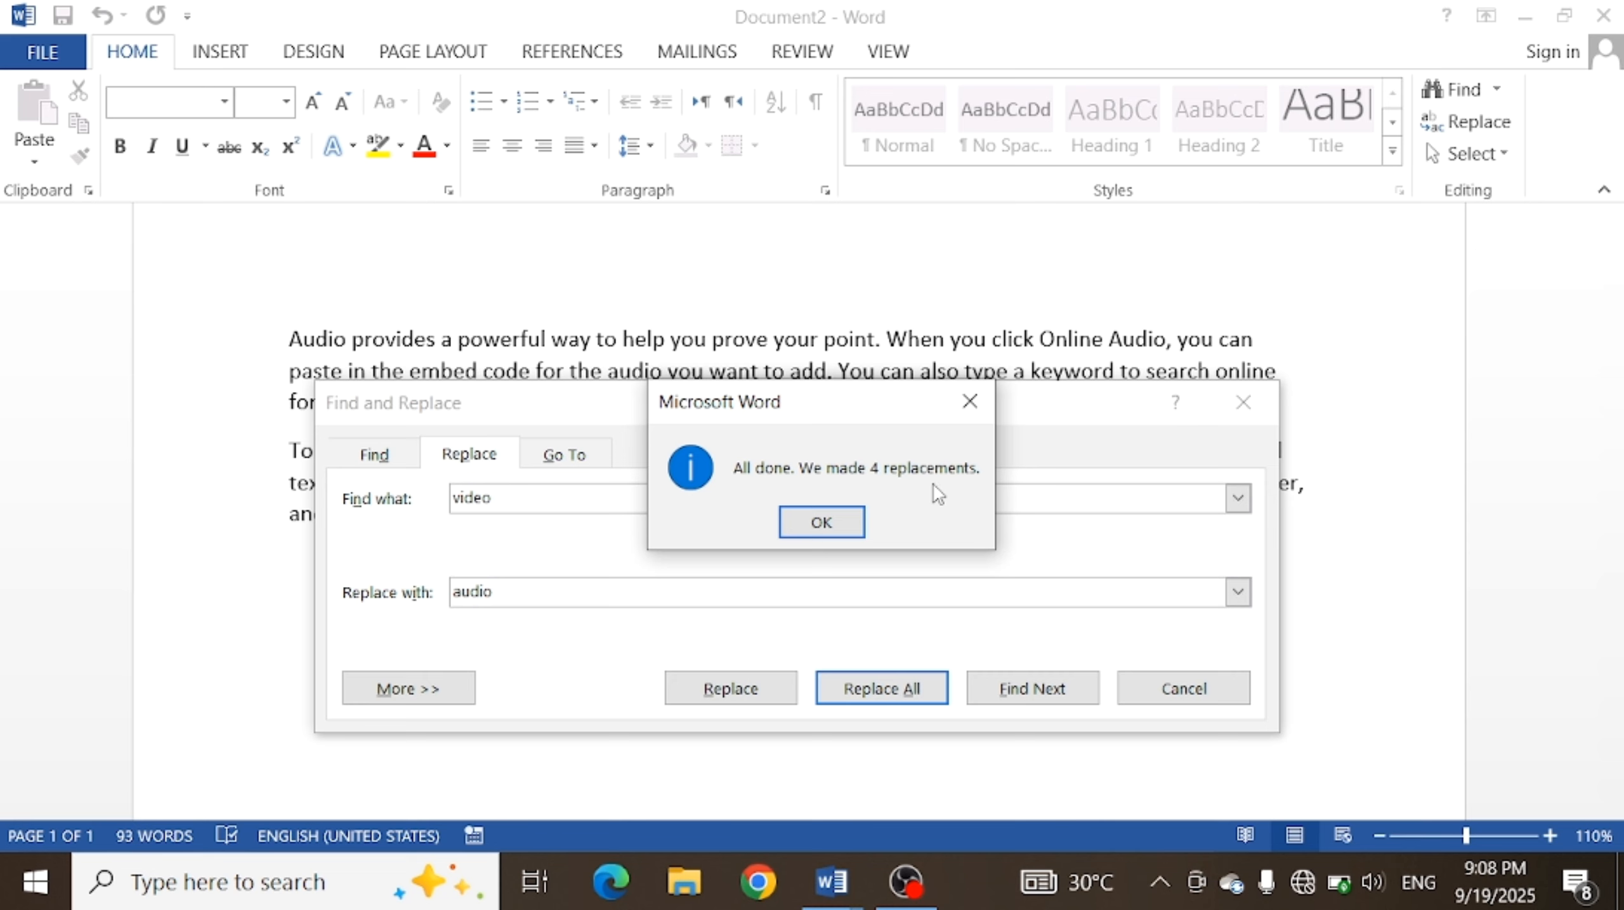
click(853, 520)
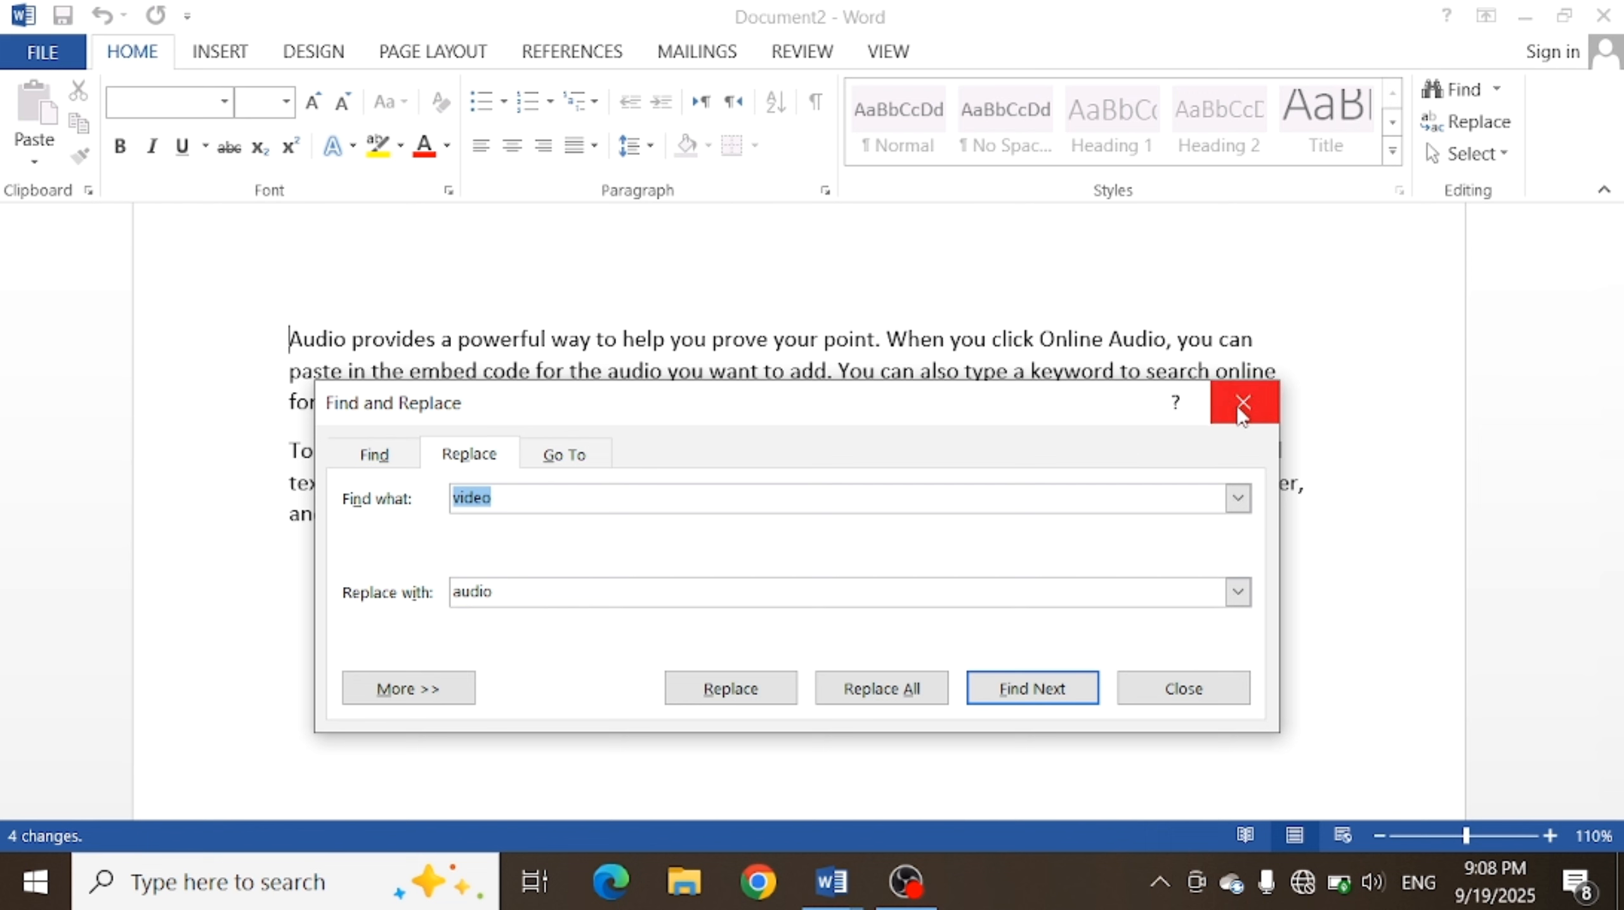
click(1242, 403)
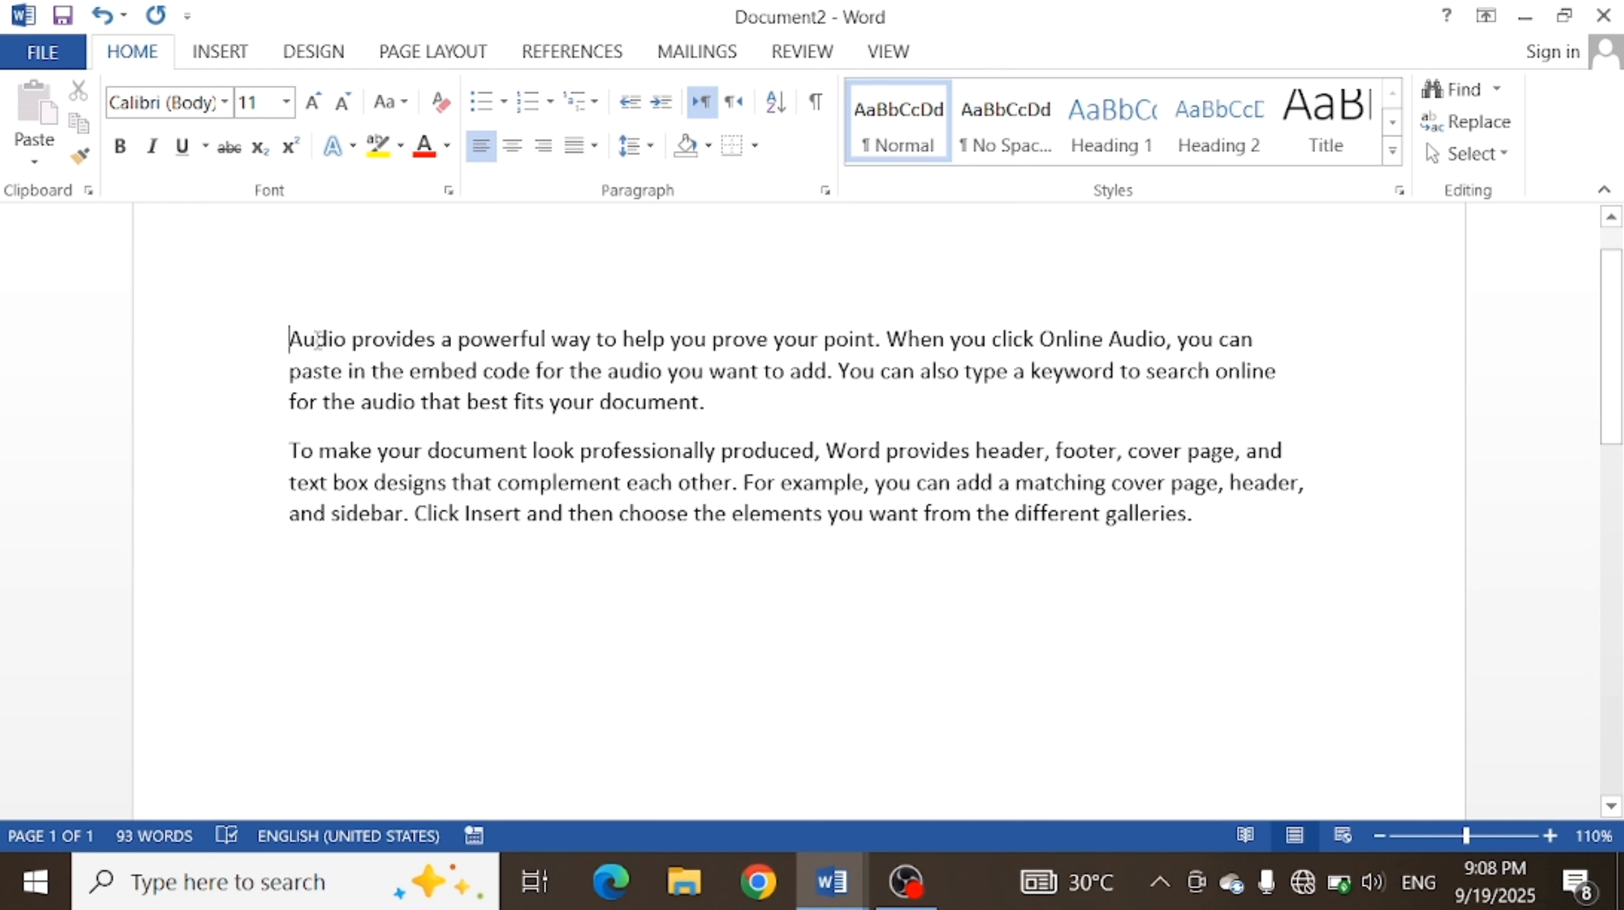
- Review the Find pane, the Go To dialog and the Replace dialog, closing each one without changes
click(1488, 90)
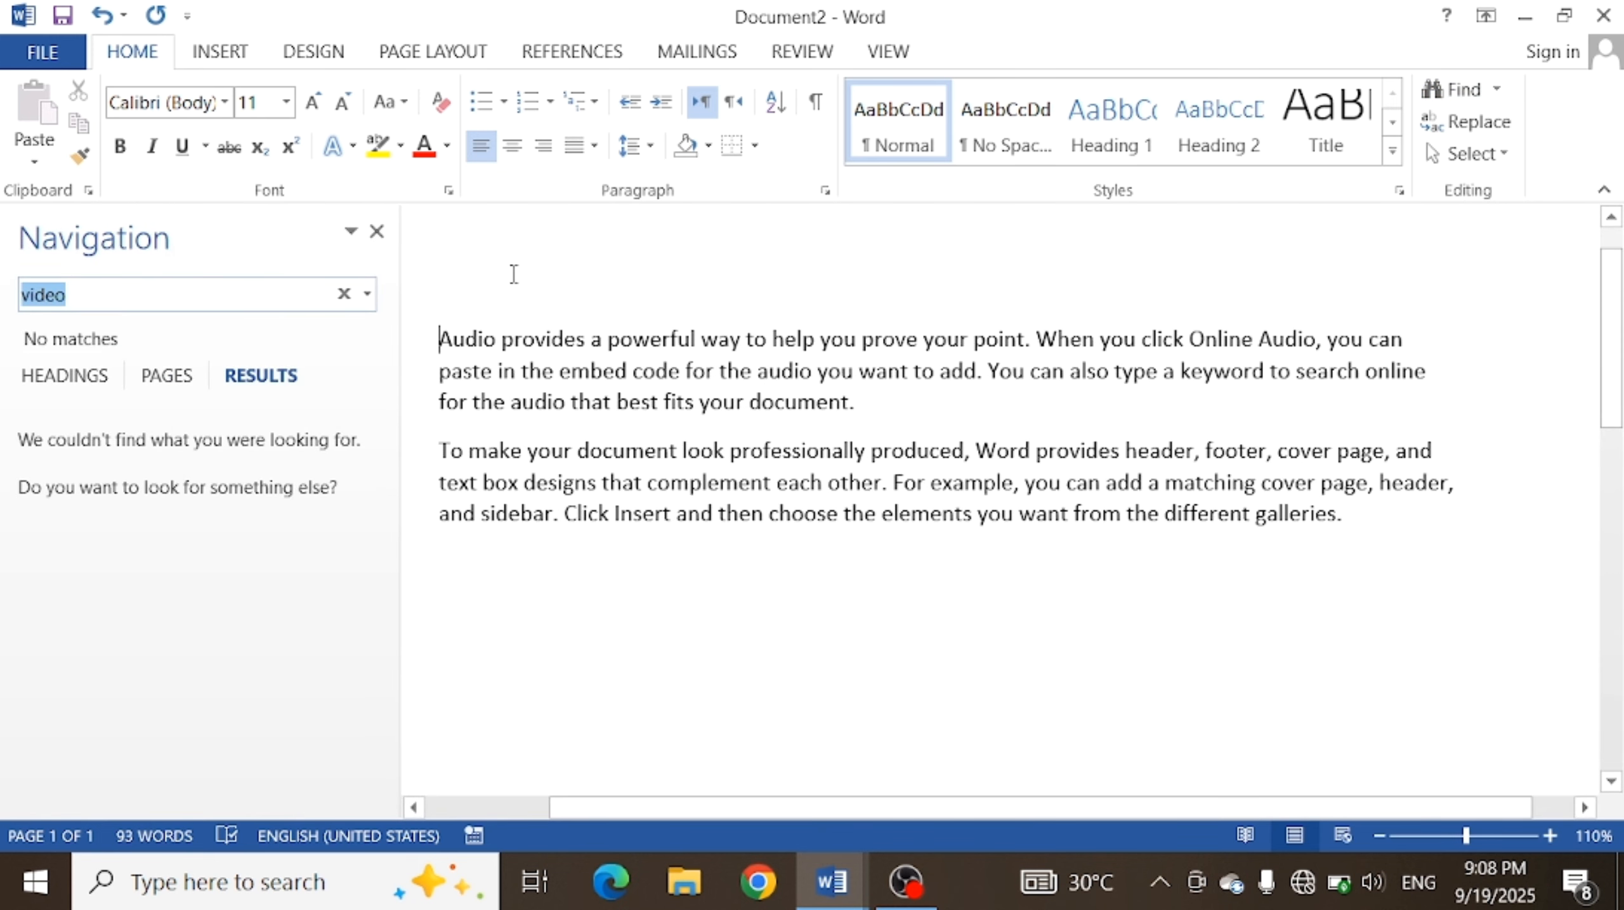
click(376, 233)
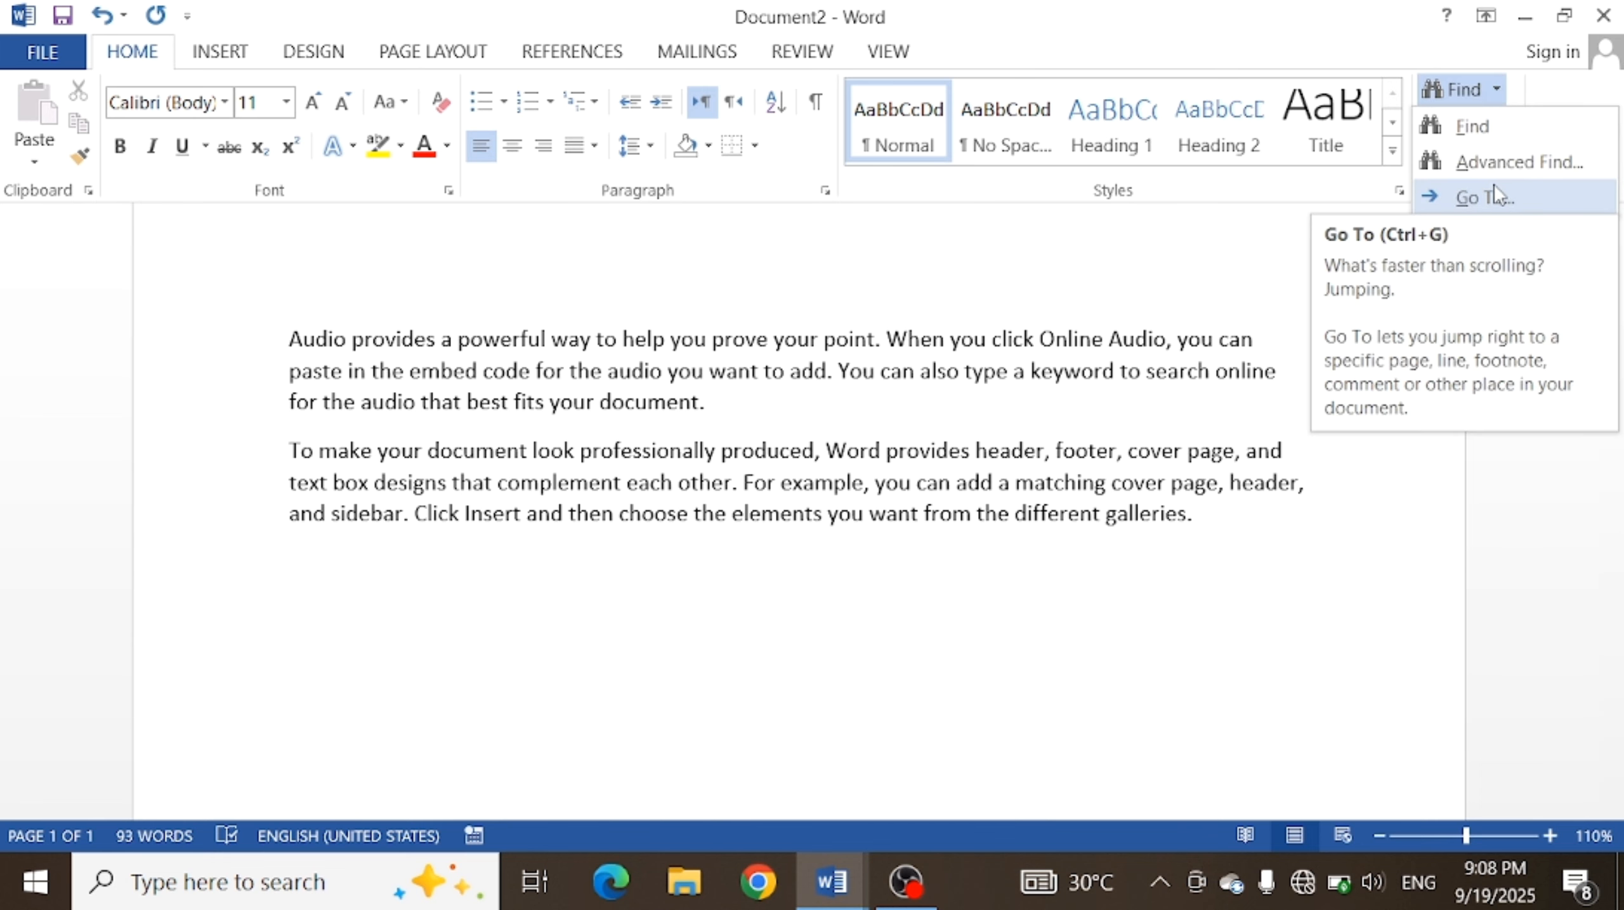
click(1490, 197)
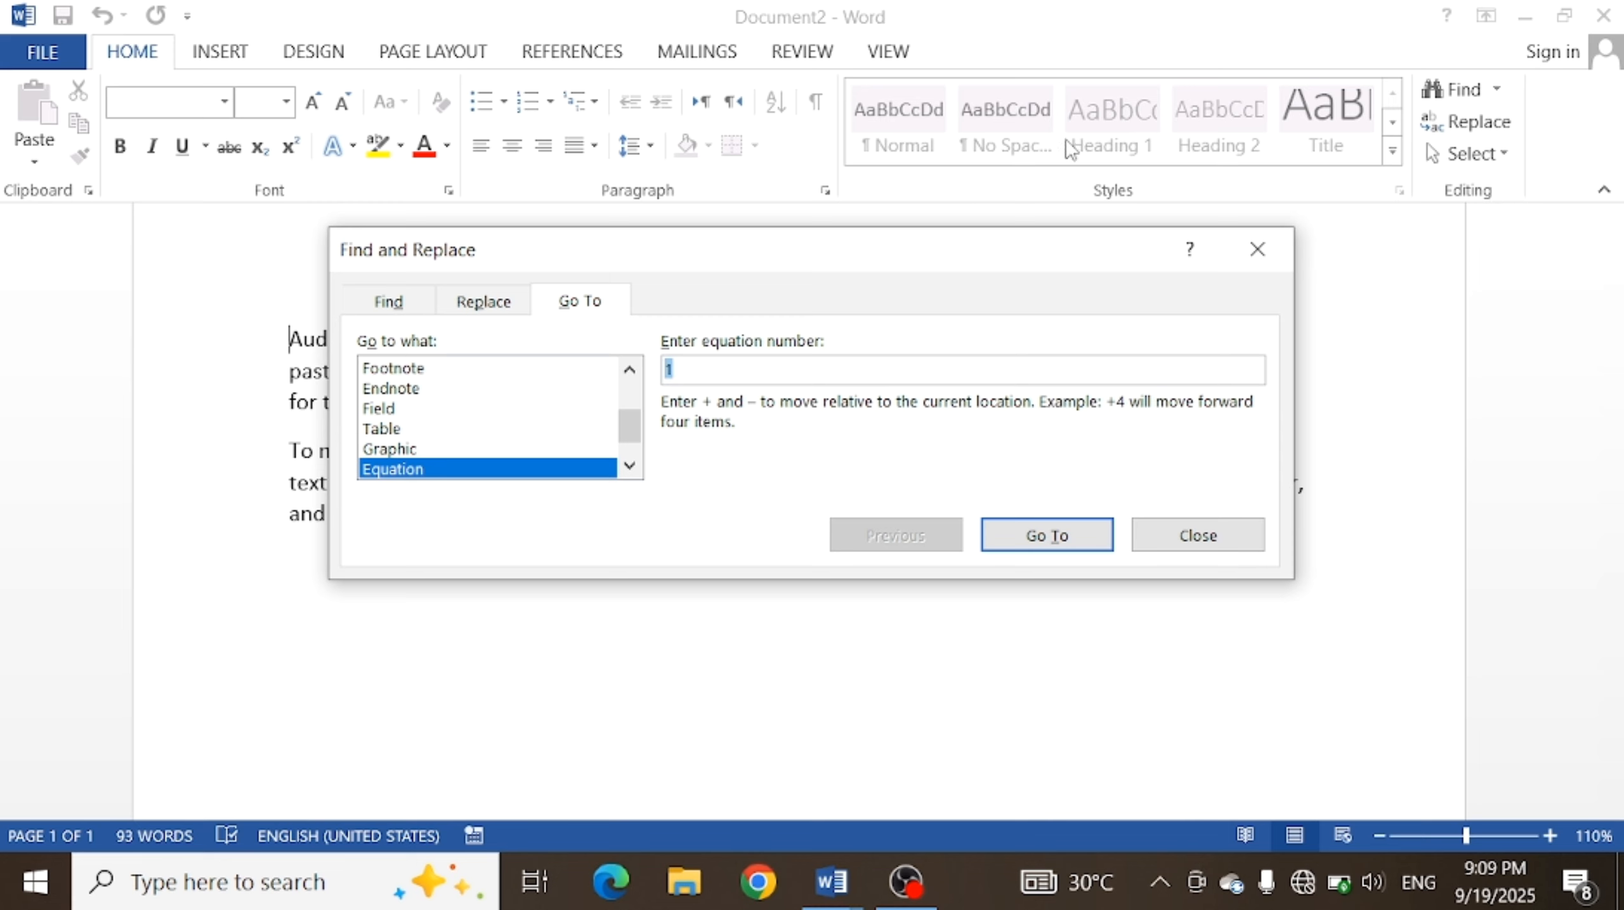
click(1259, 249)
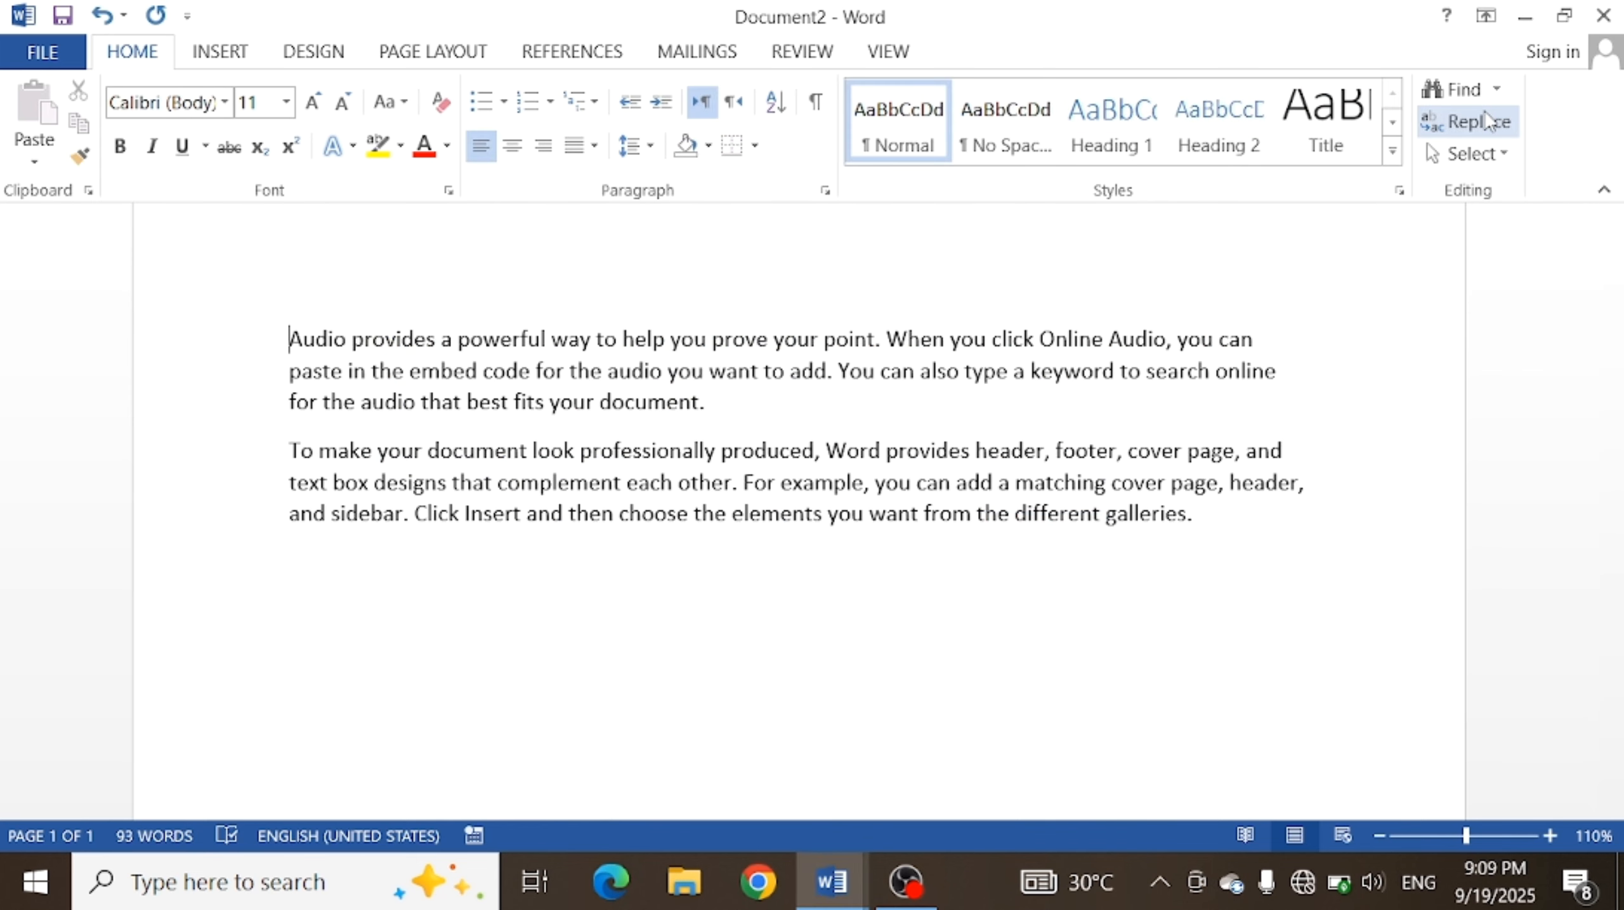
click(1484, 115)
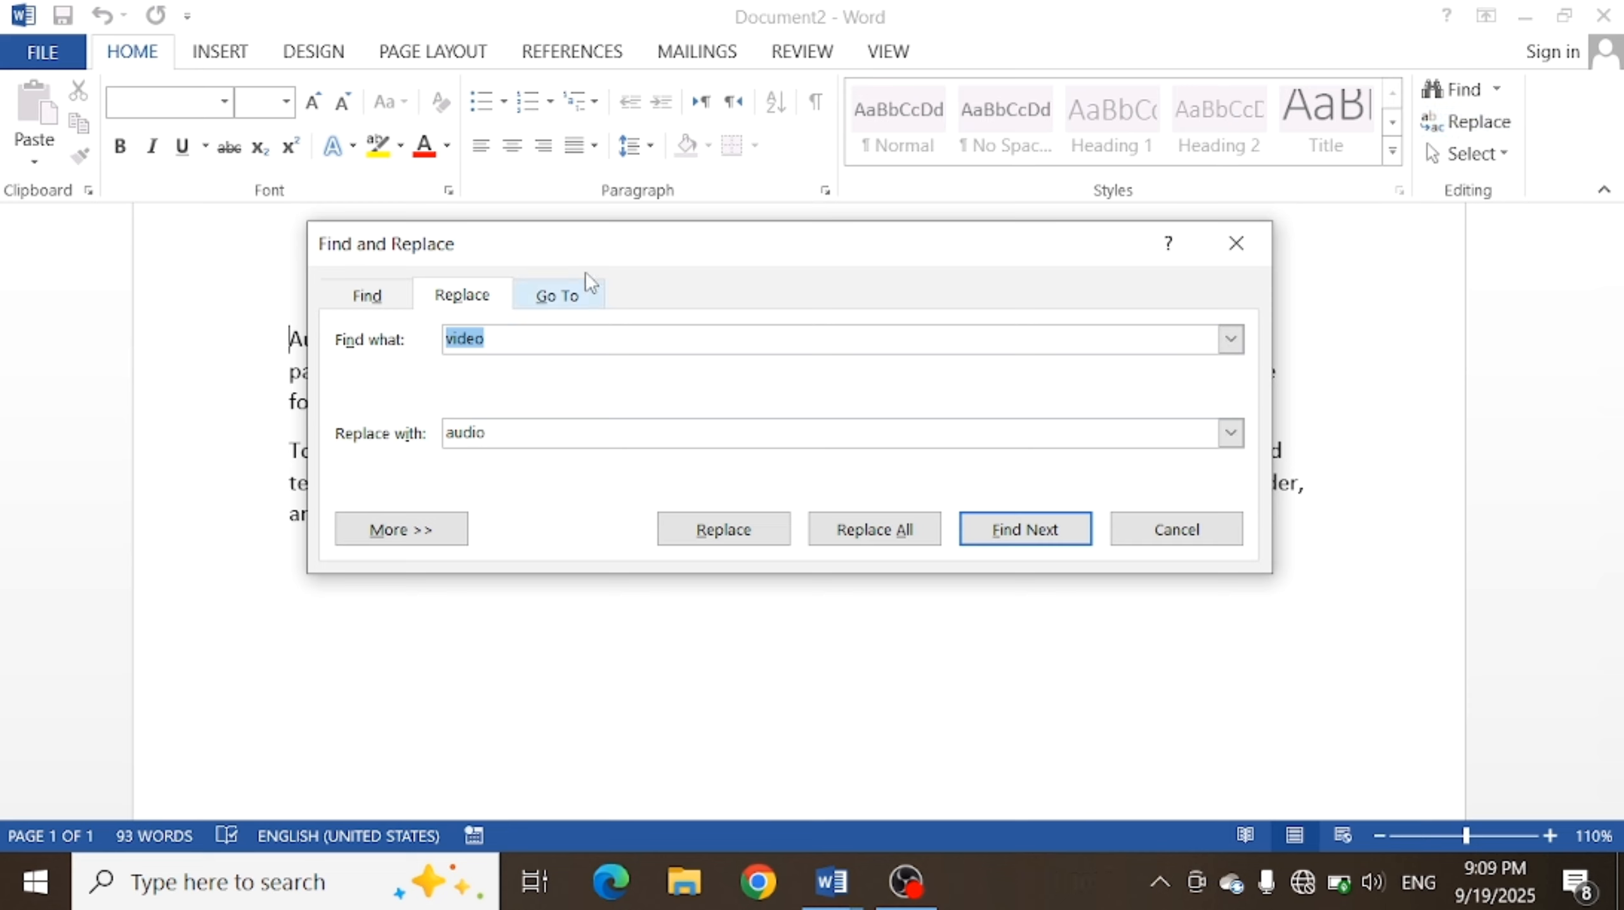
click(1264, 258)
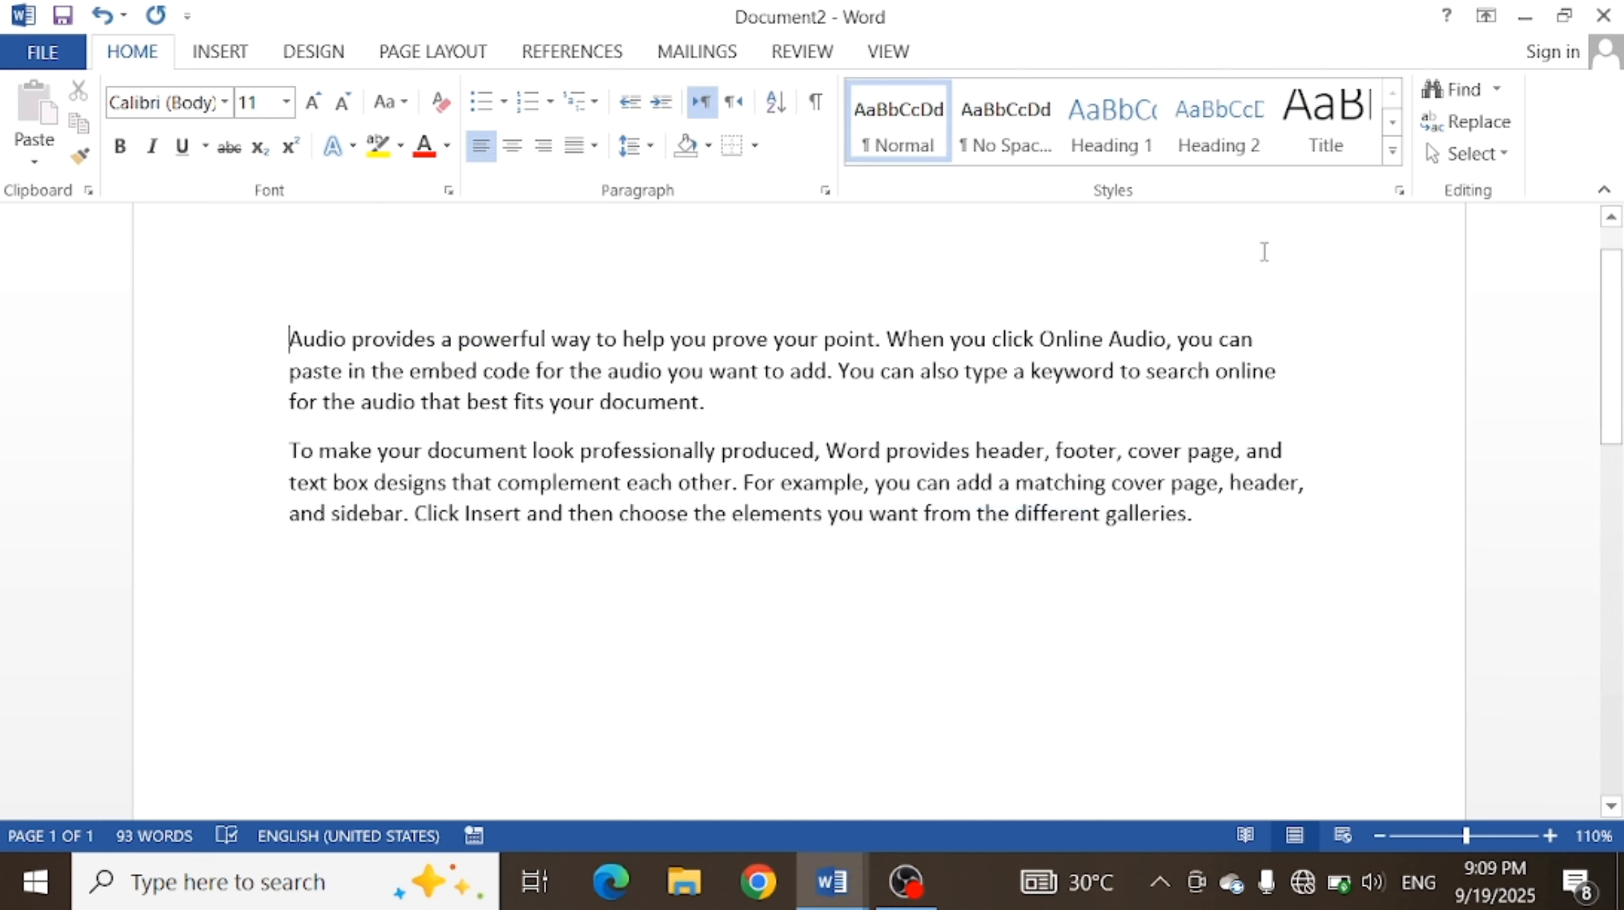
click(1495, 156)
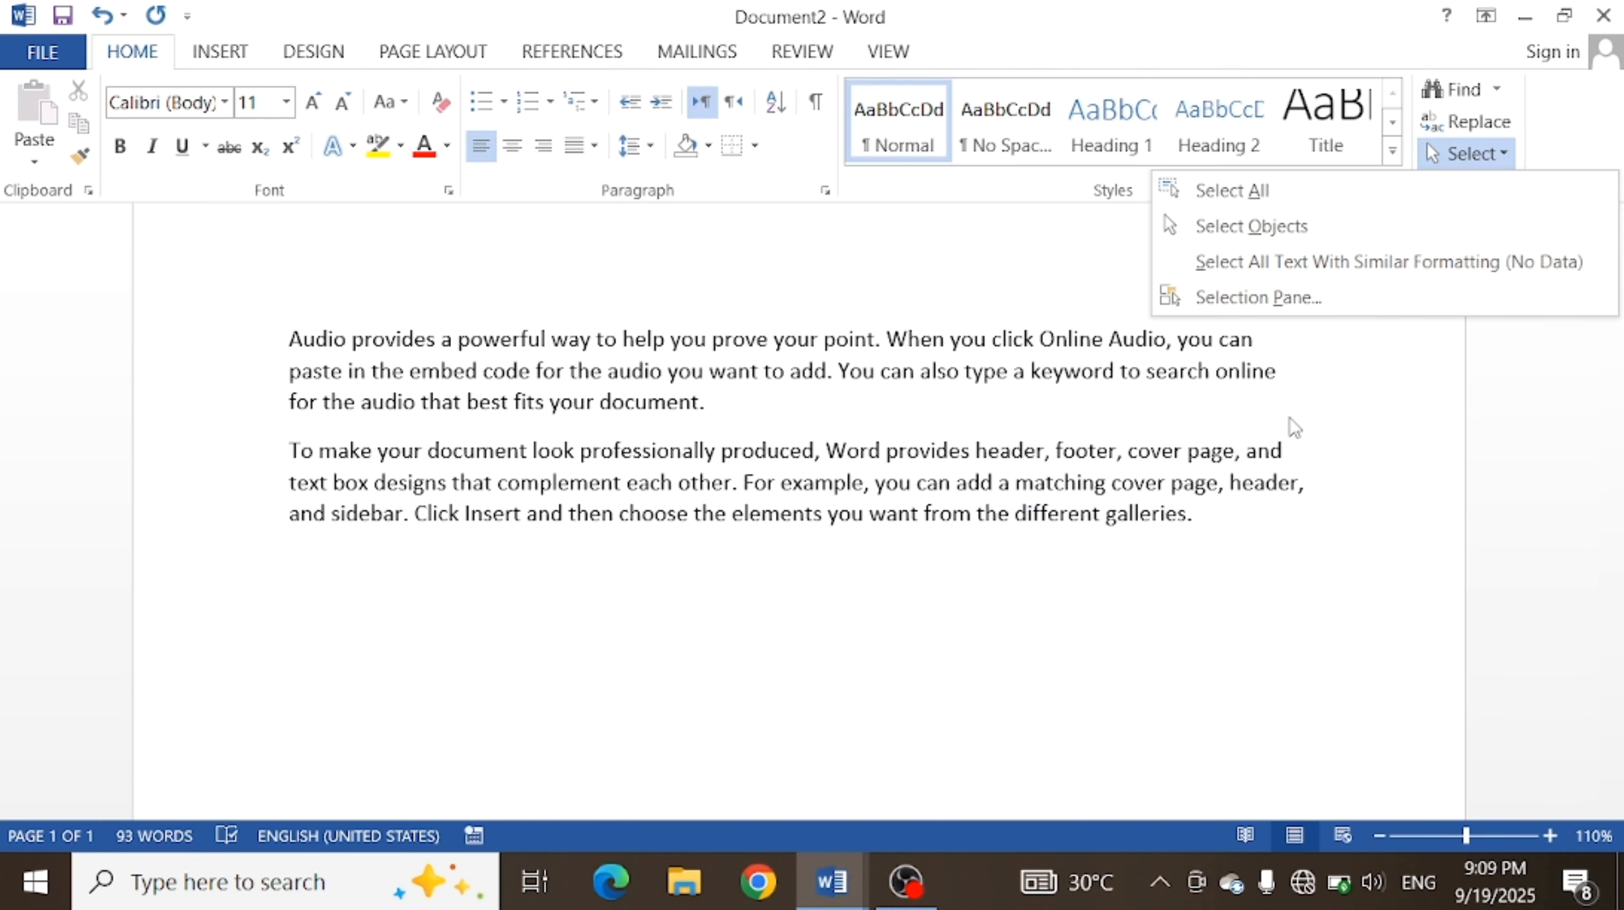
click(667, 666)
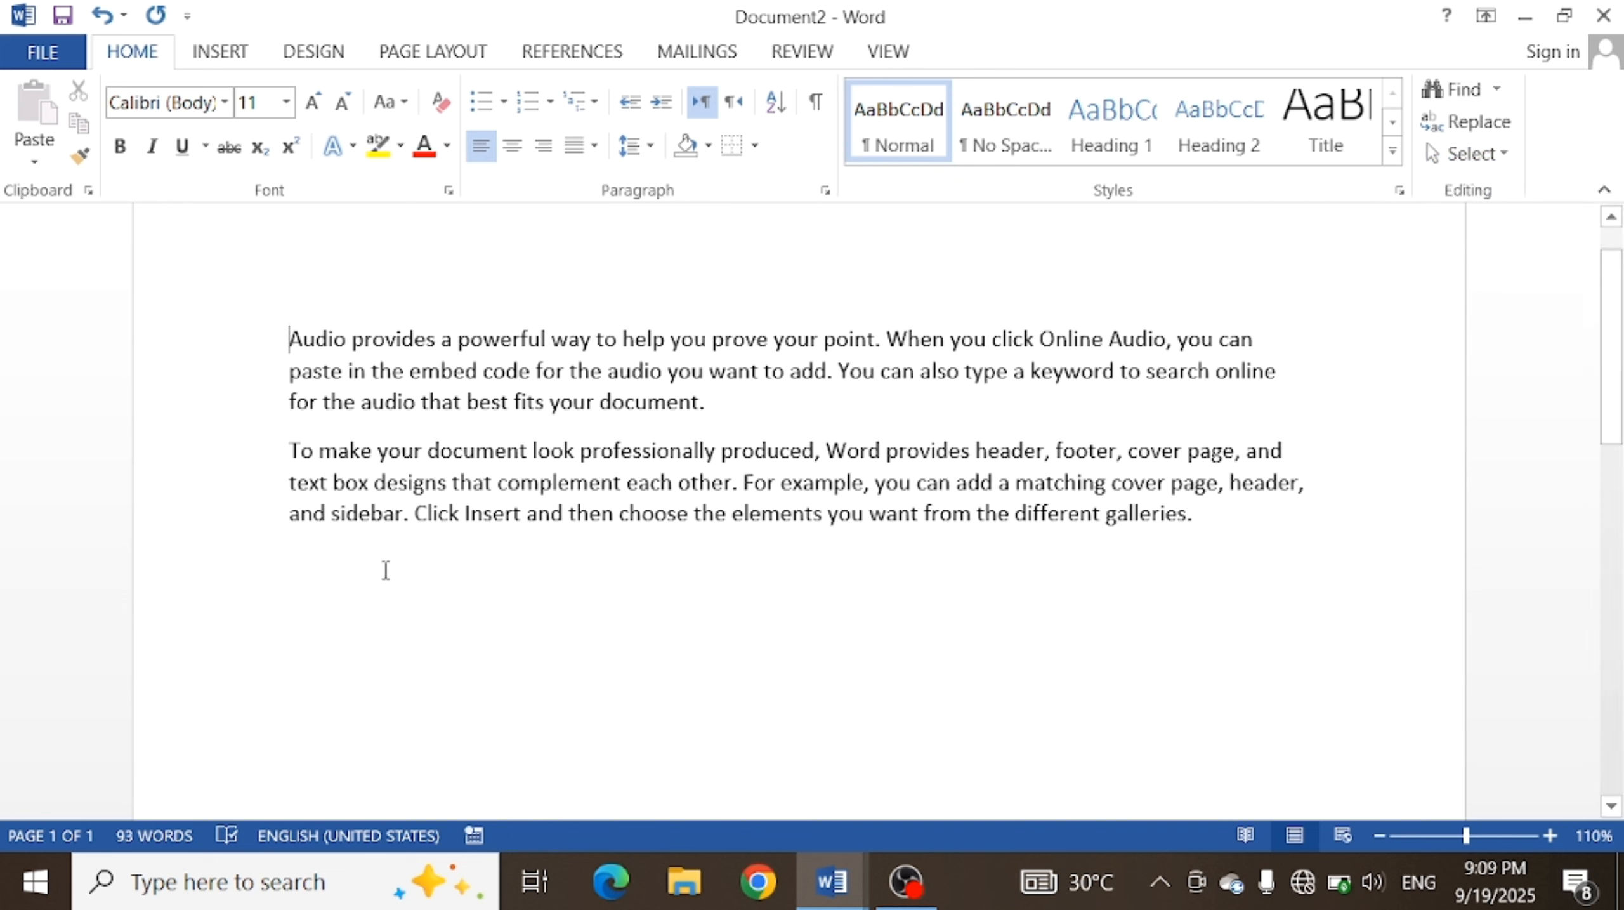
click(1500, 155)
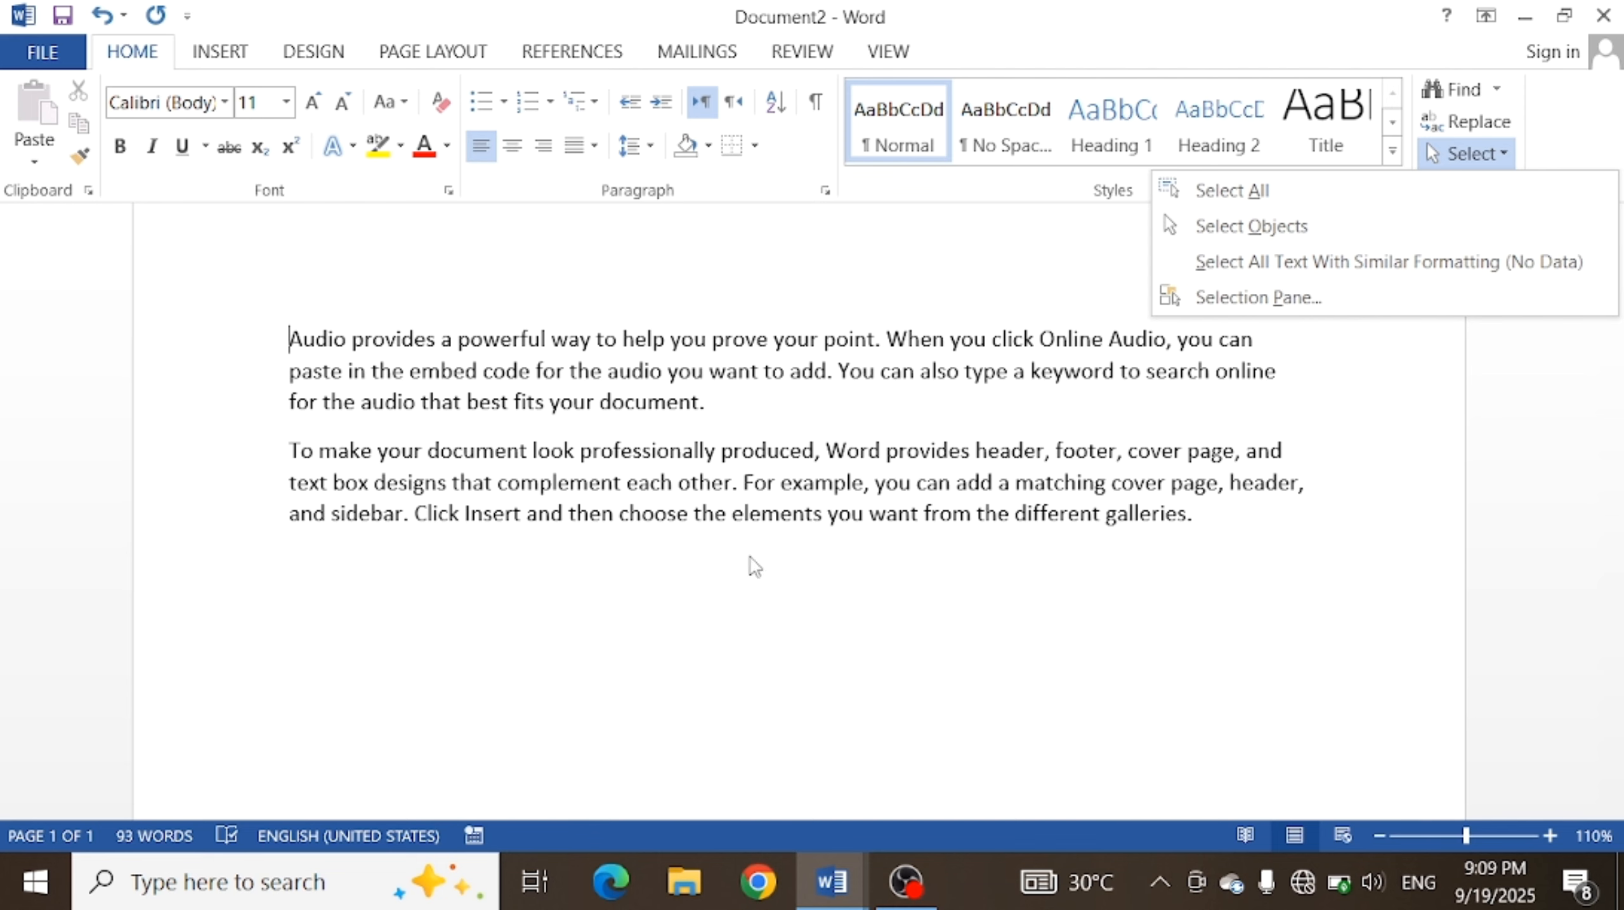
click(678, 583)
- Delete the whole text, generate fresh sample paragraphs with =rand(2), and return the cursor to the start of the text
key(ctrl+a)
key(Delete)
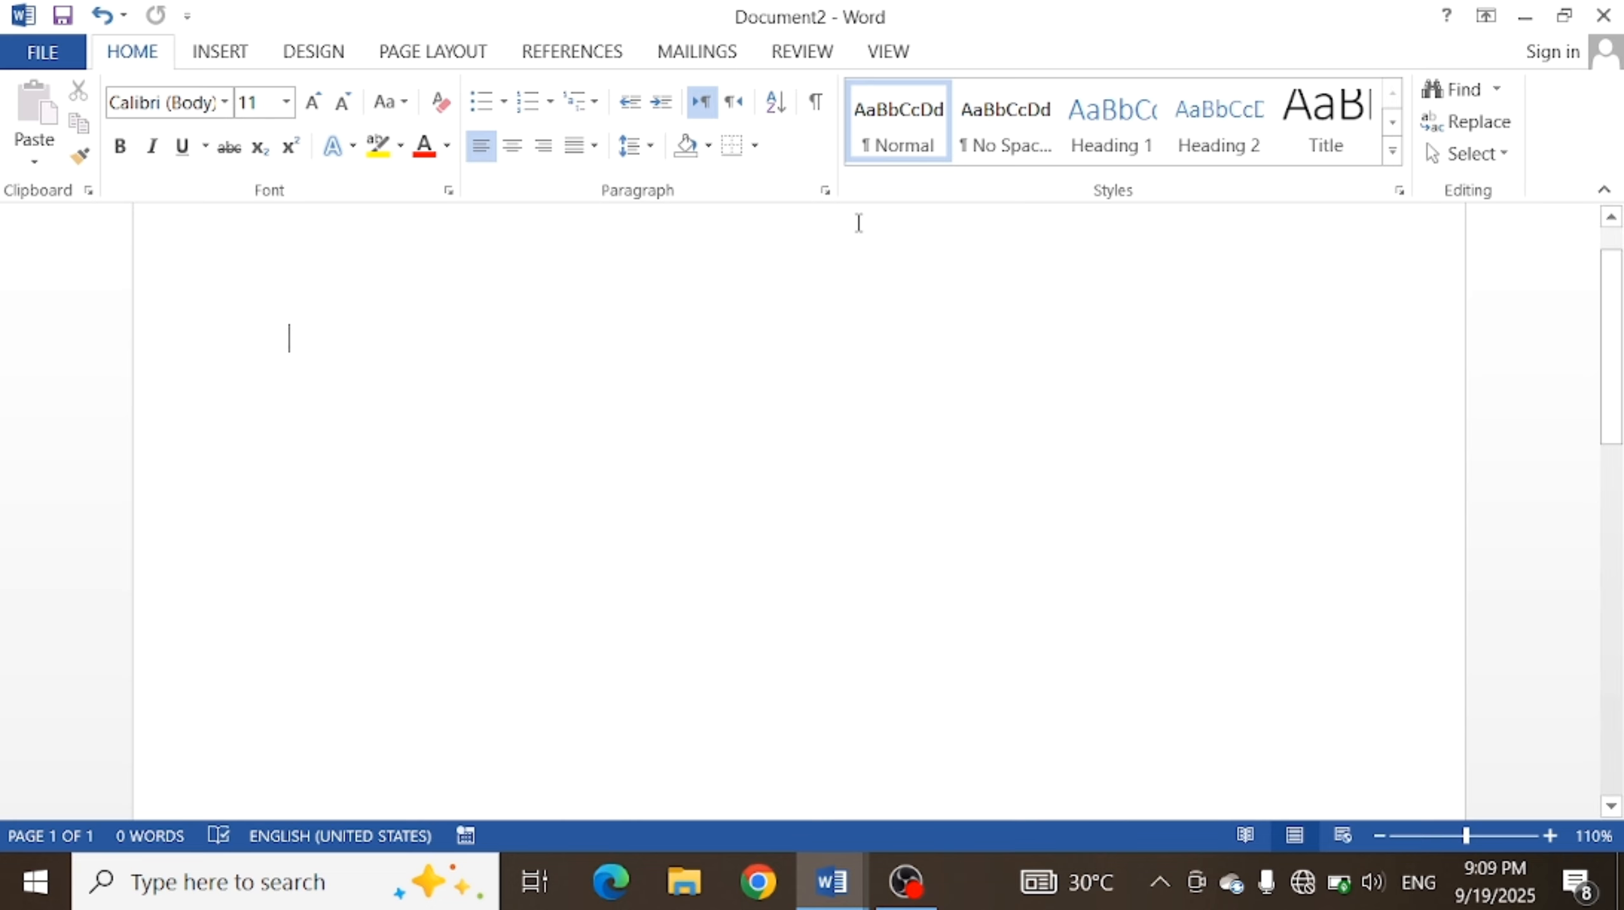
text(=ra)
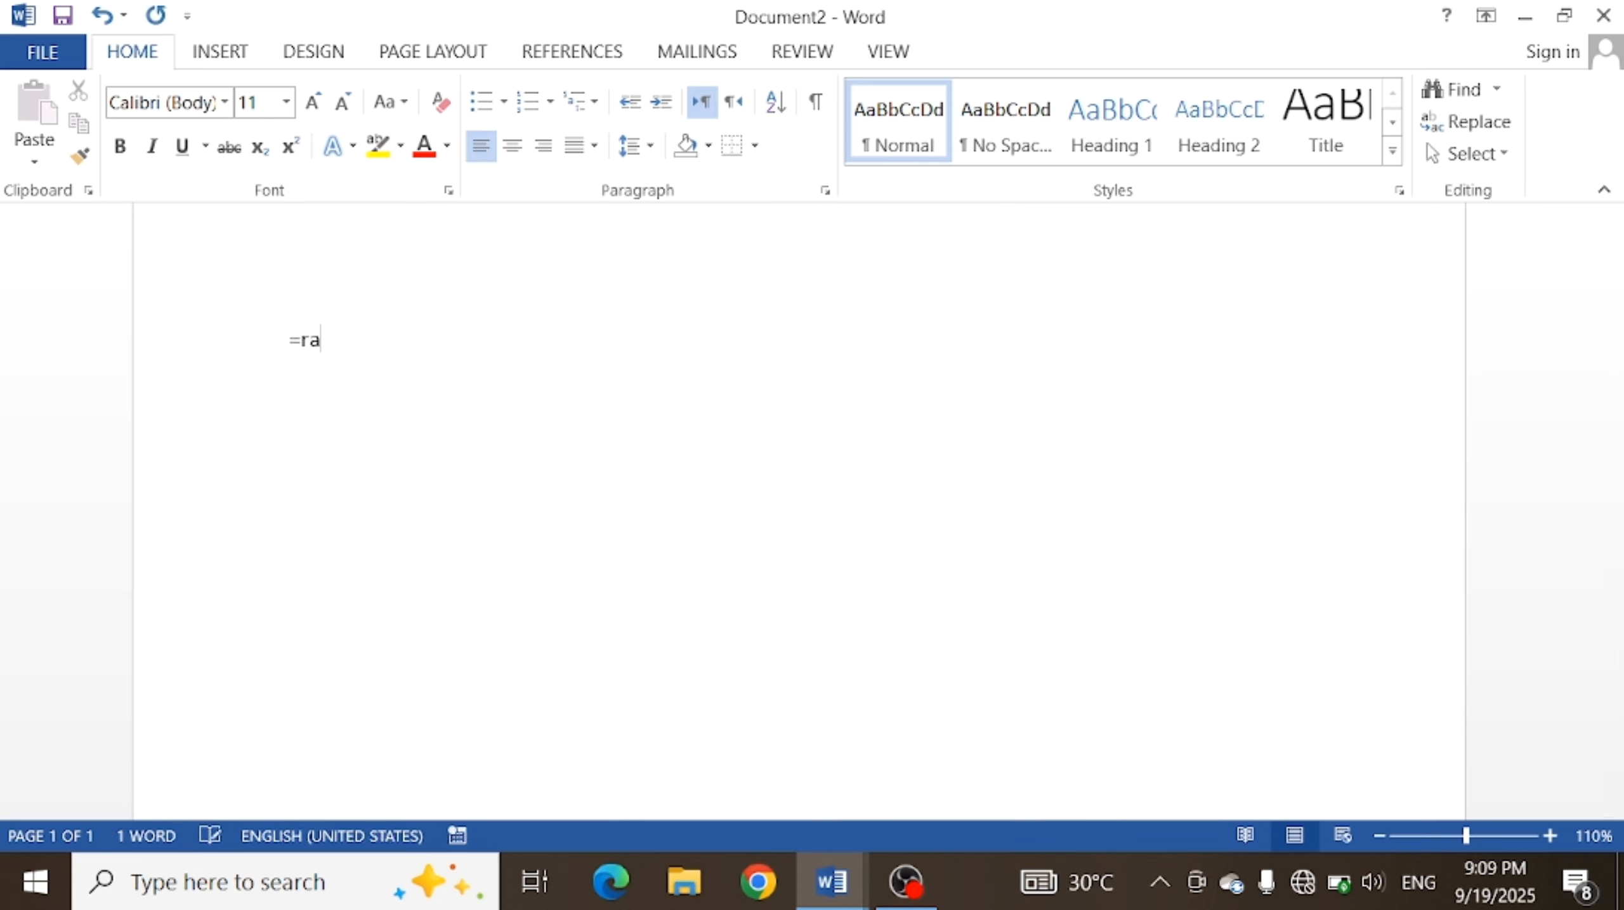
text(nd())
key(Left)
text(2)
key(Return)
key(Up)
key(Up)
key(Up)
key(Up)
key(Up)
key(Up)
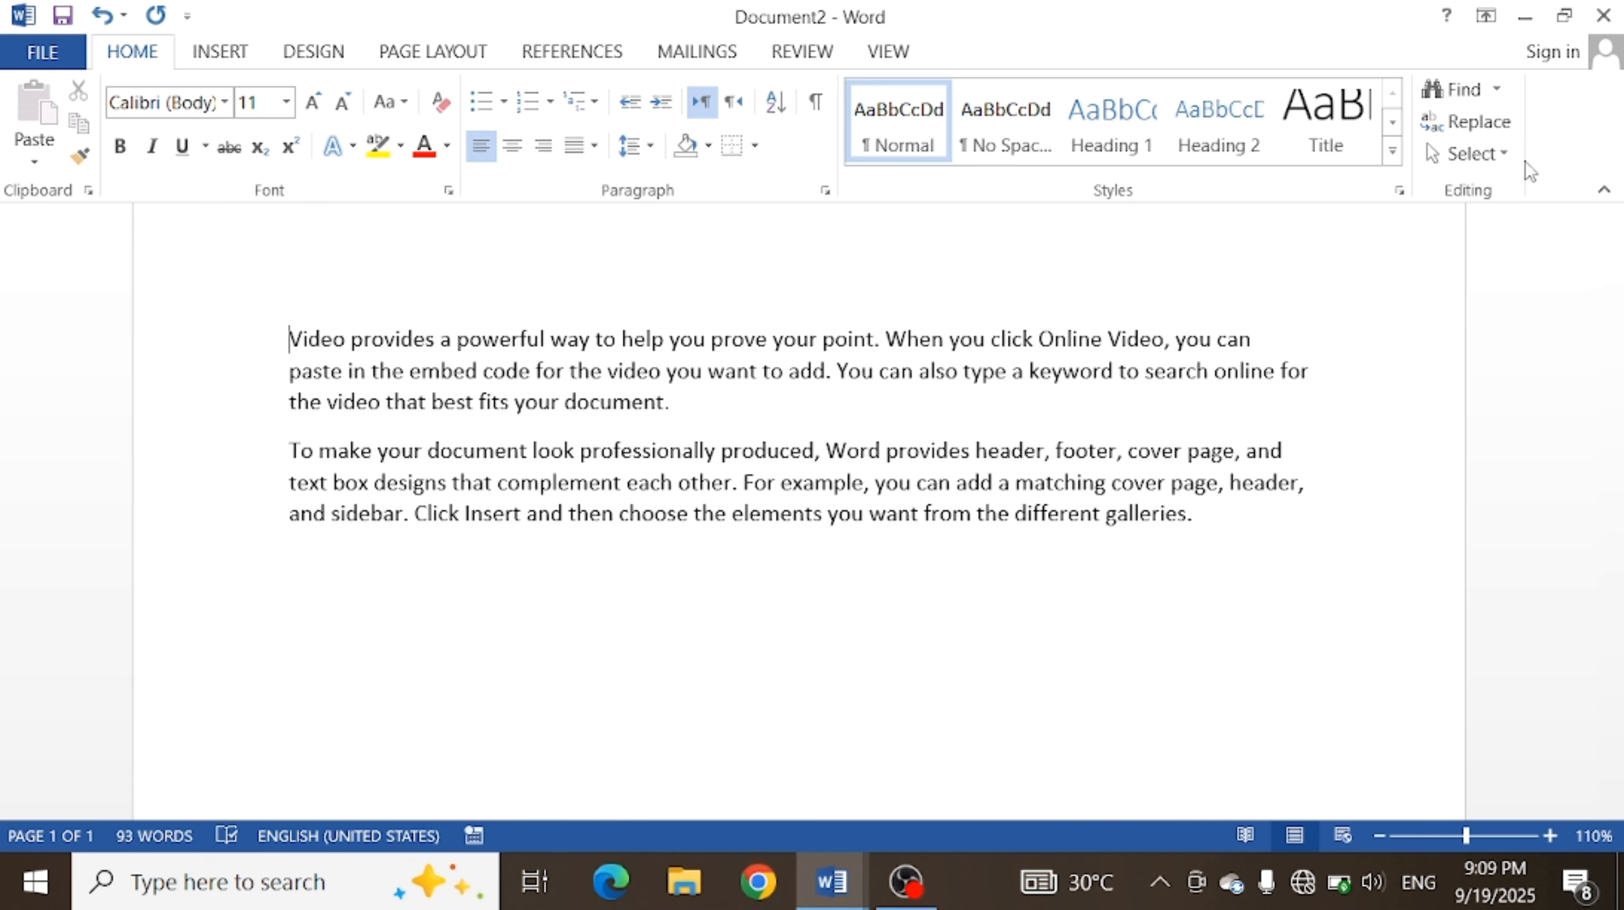
- Select the entire document text with the Select All command, and clear the selection
click(1497, 156)
click(1497, 156)
click(1497, 158)
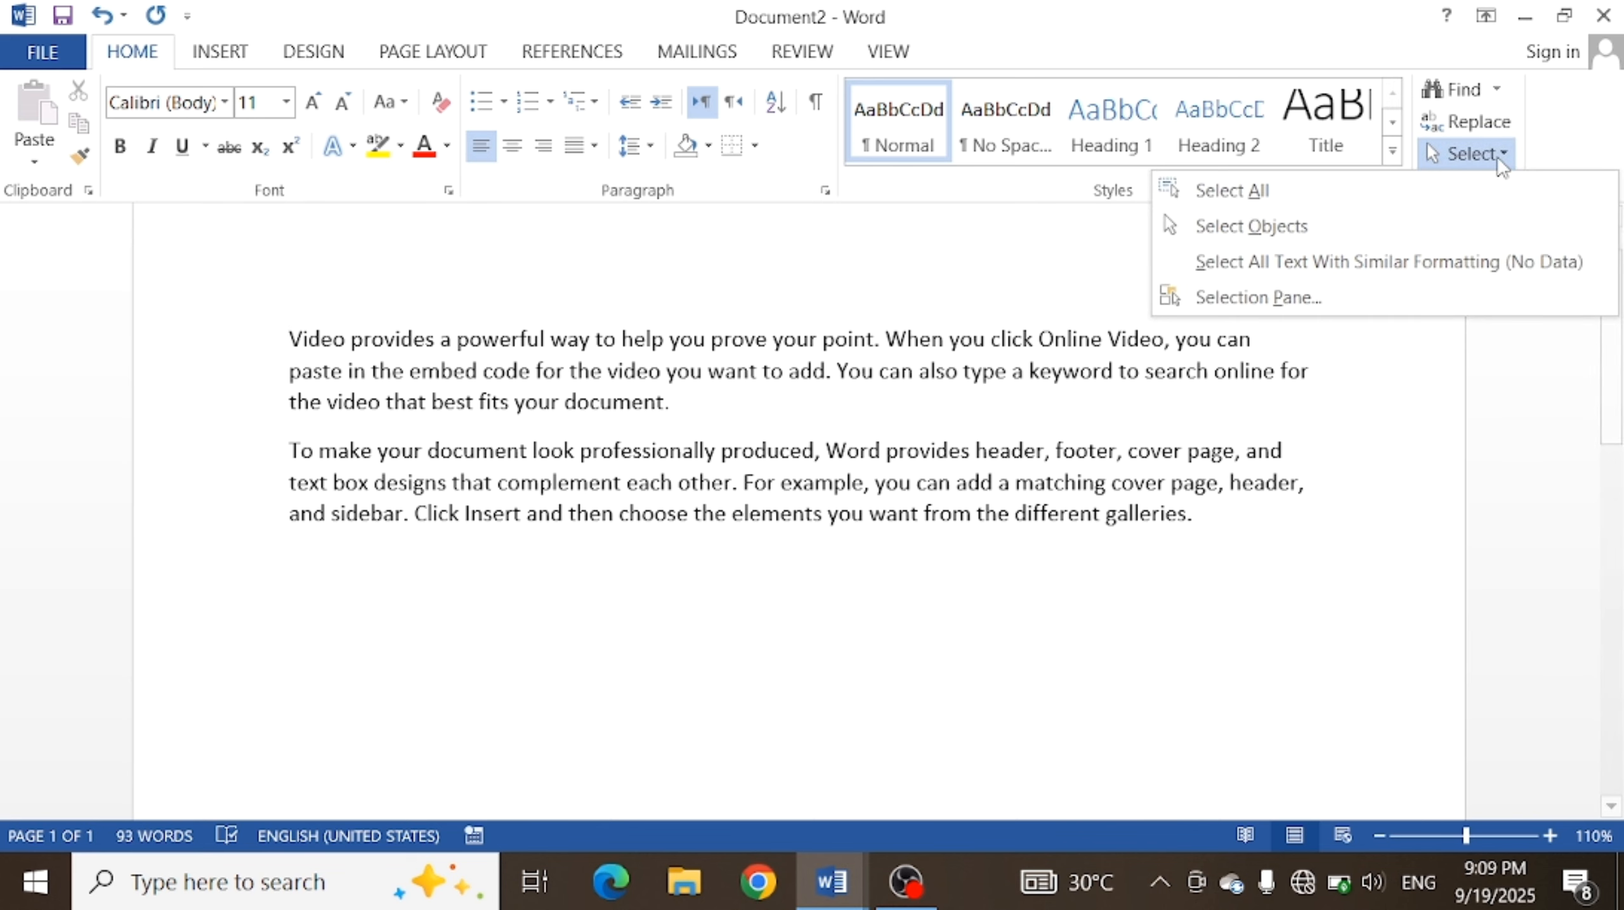
click(1337, 193)
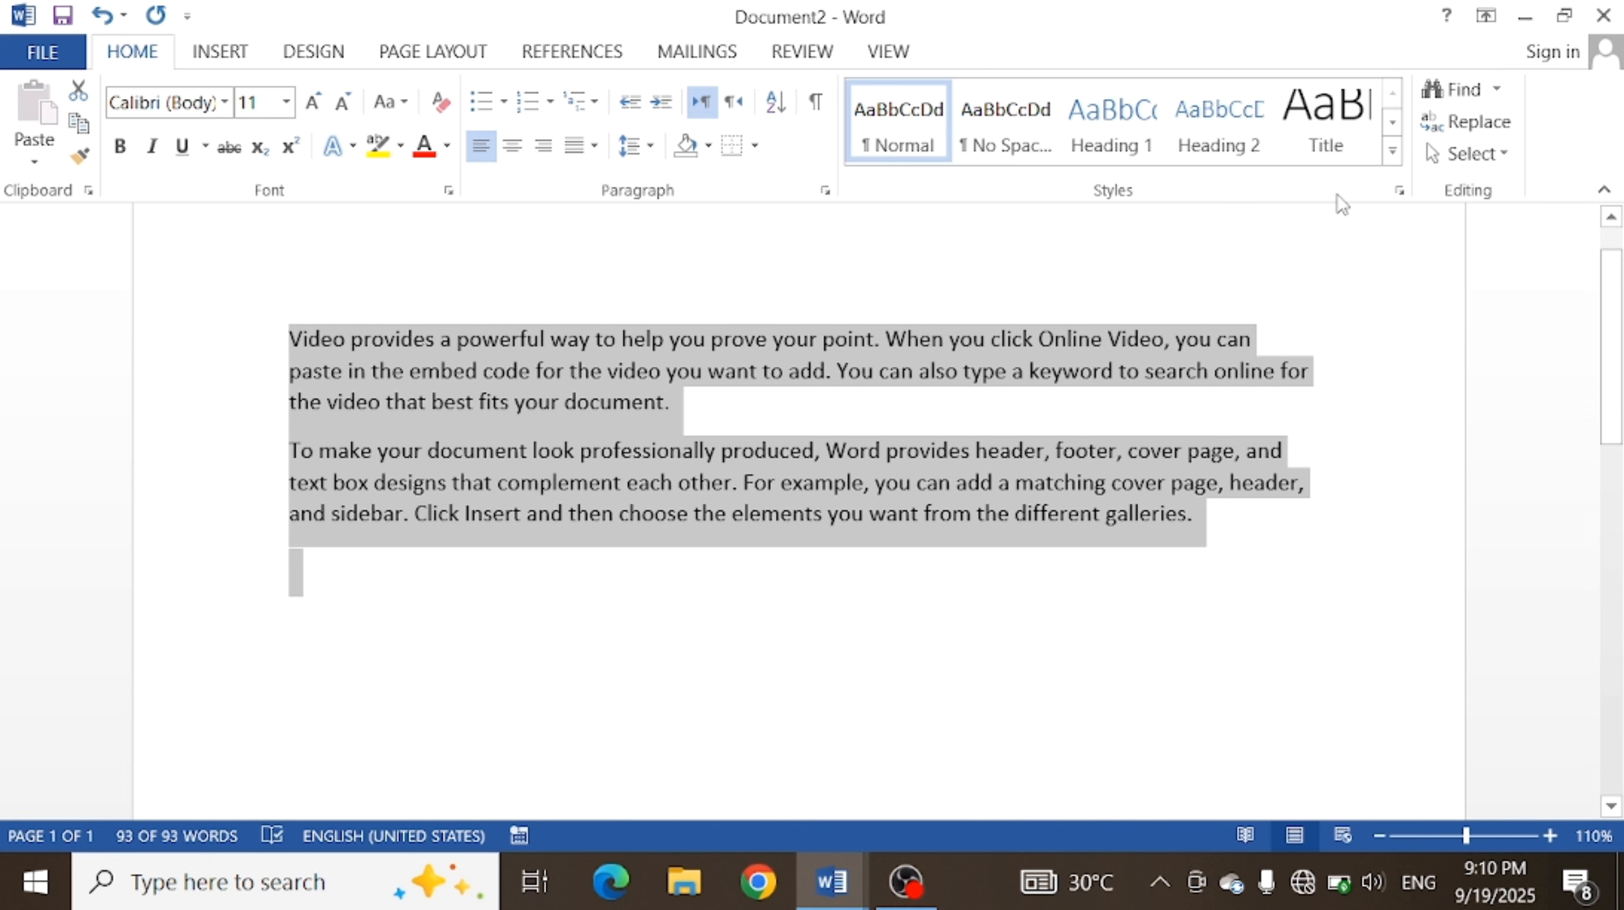
click(635, 304)
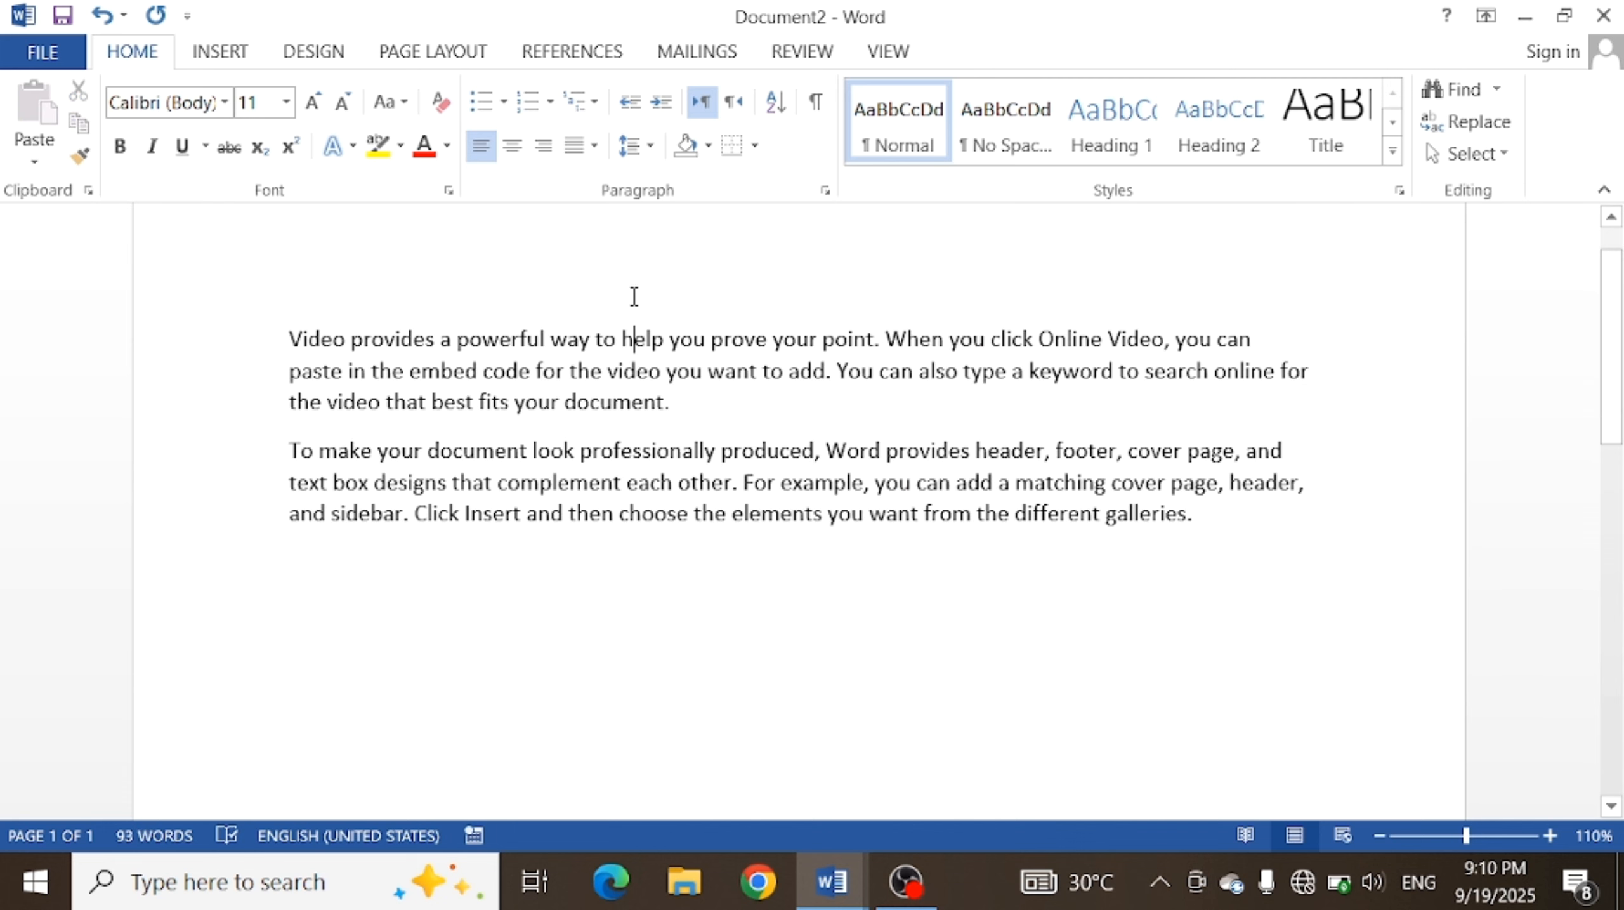
- Try overwriting the entire text with "a", undo the replacement and deselect the text
key(ctrl+a)
text(a)
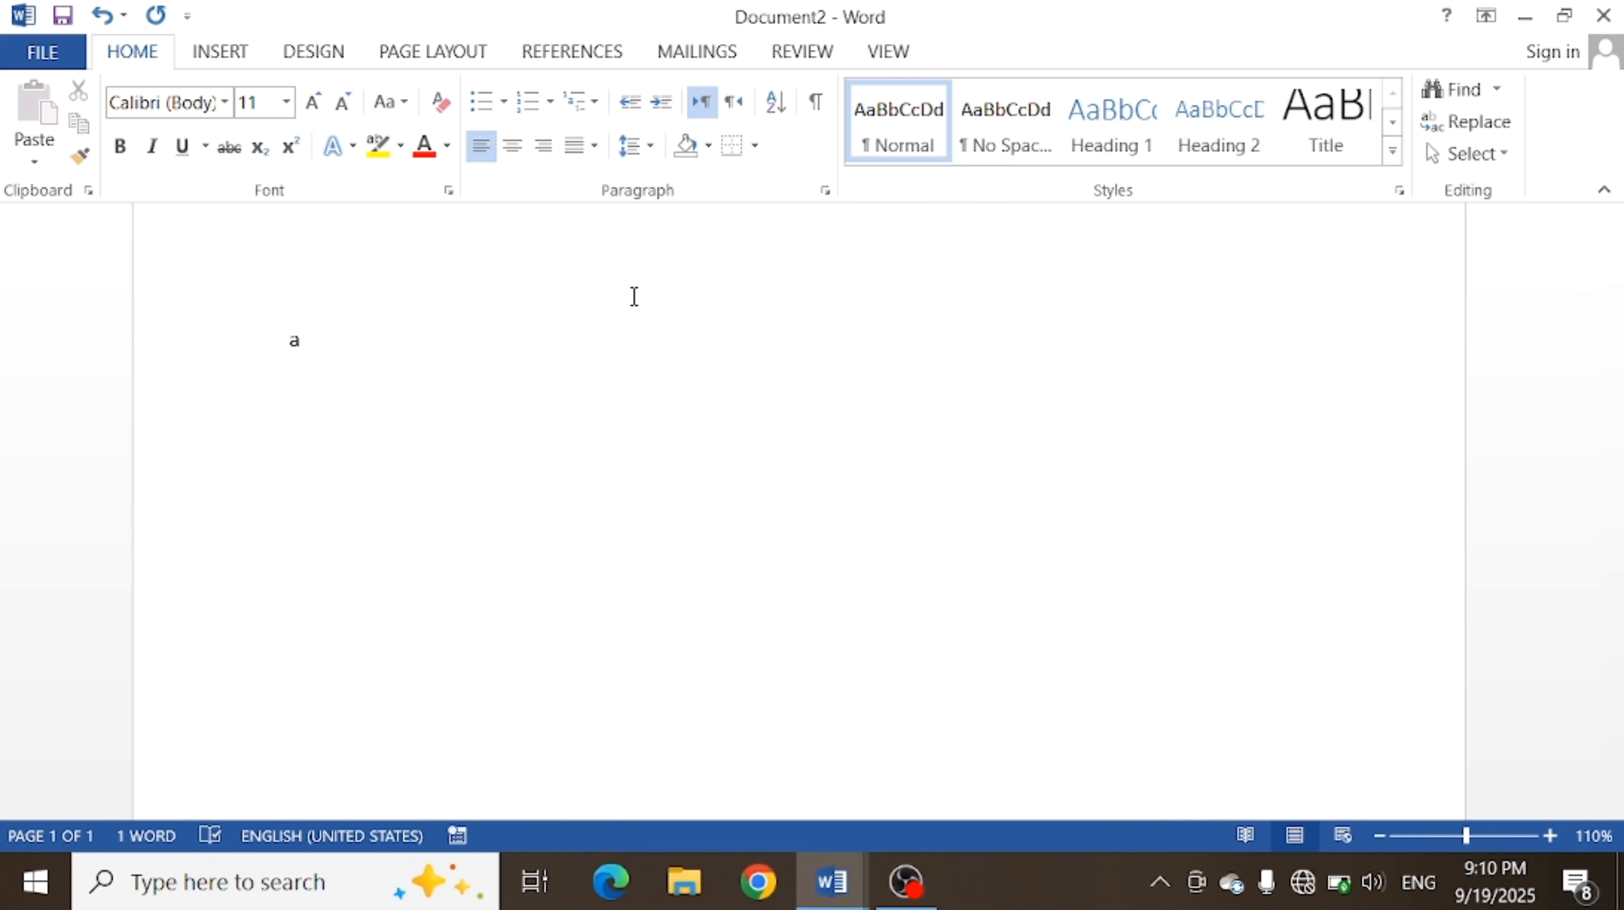
key(ctrl+z)
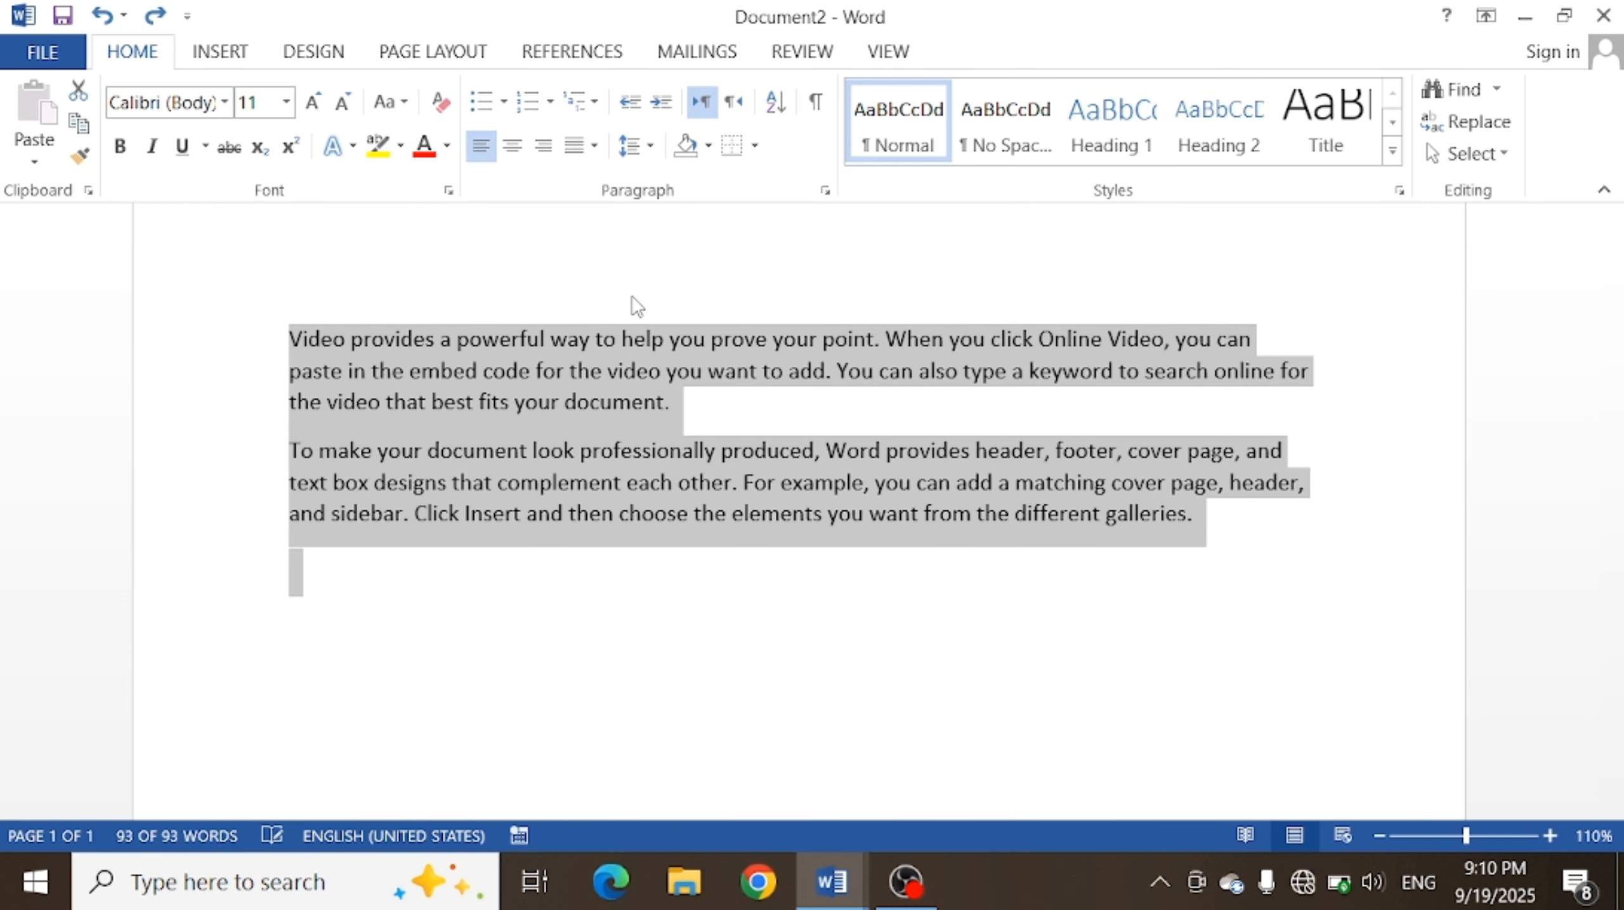
click(694, 375)
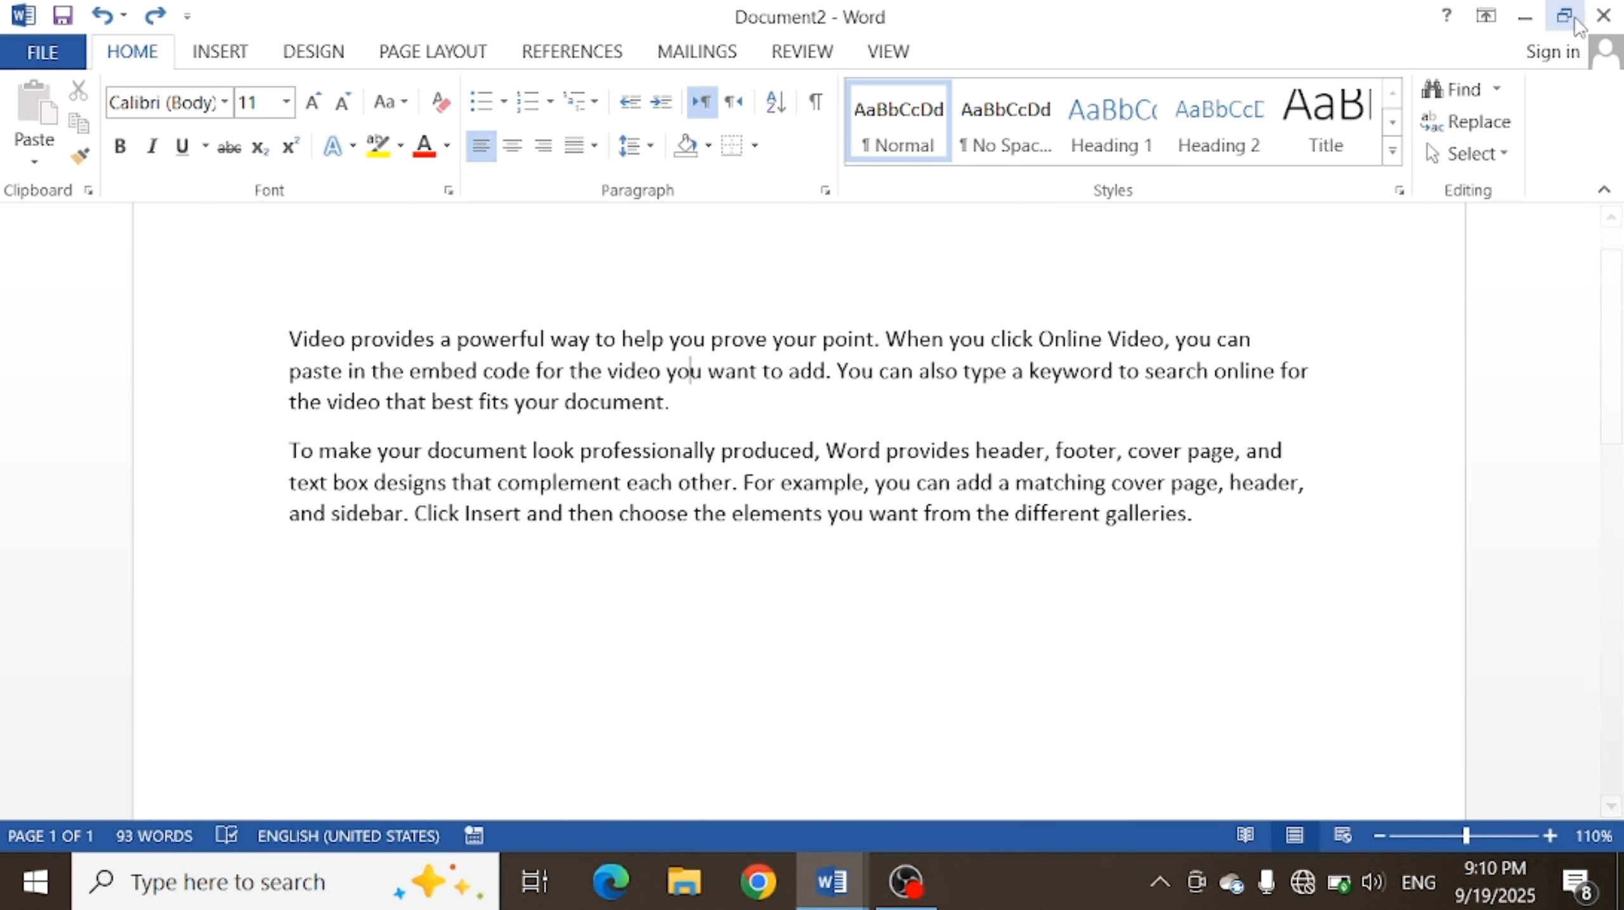
- Try the Select Objects mode on the document and leave it again
click(1506, 151)
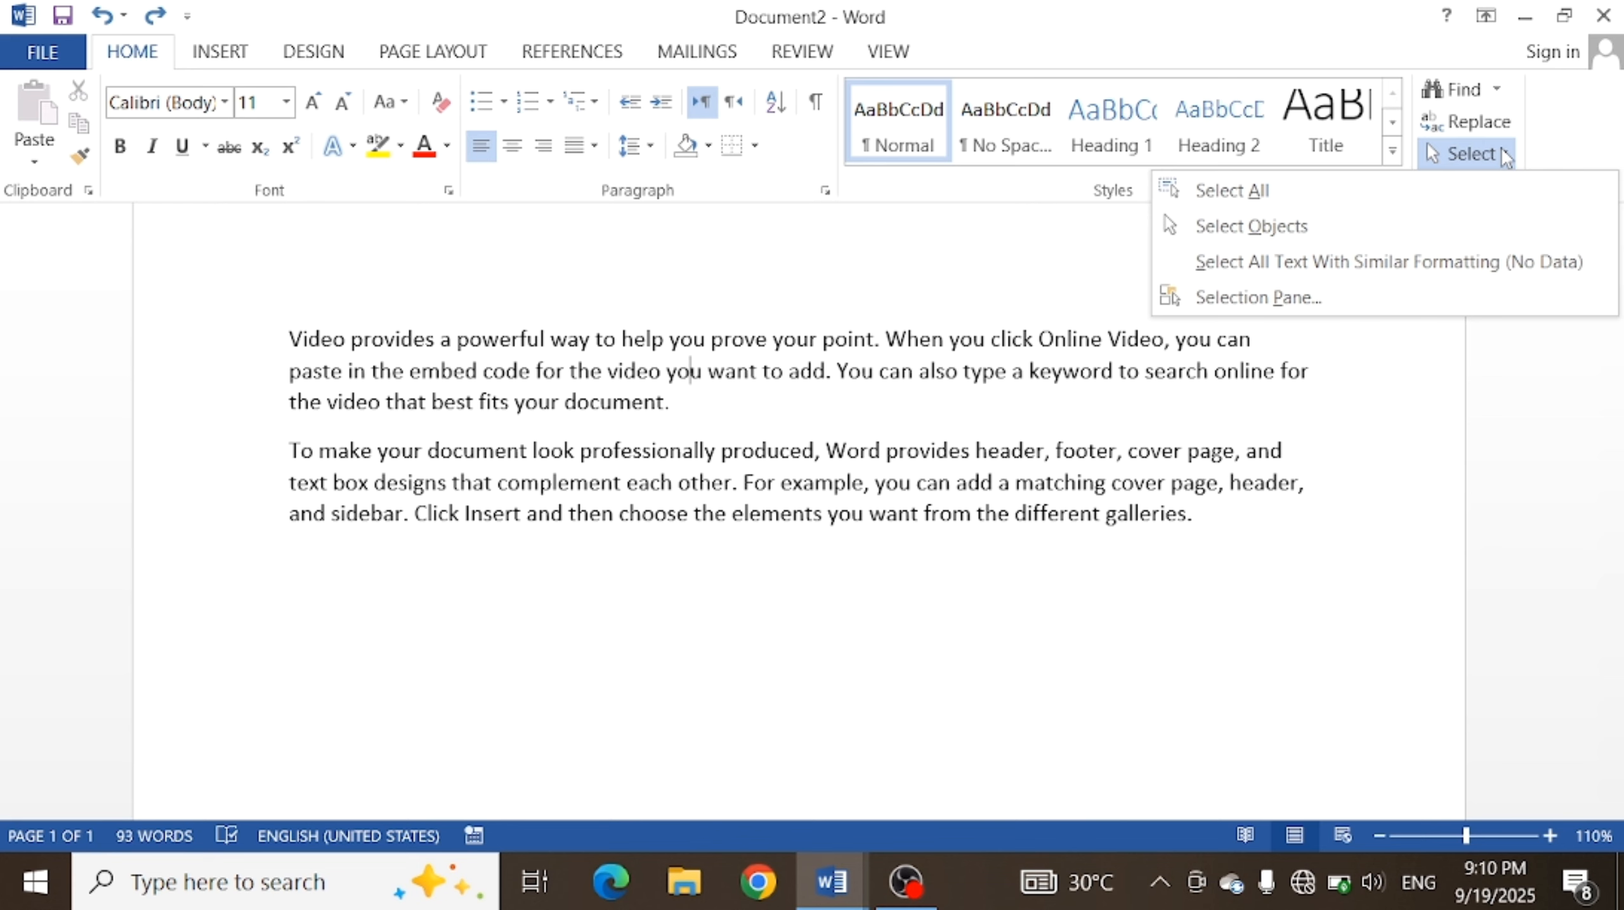
click(947, 482)
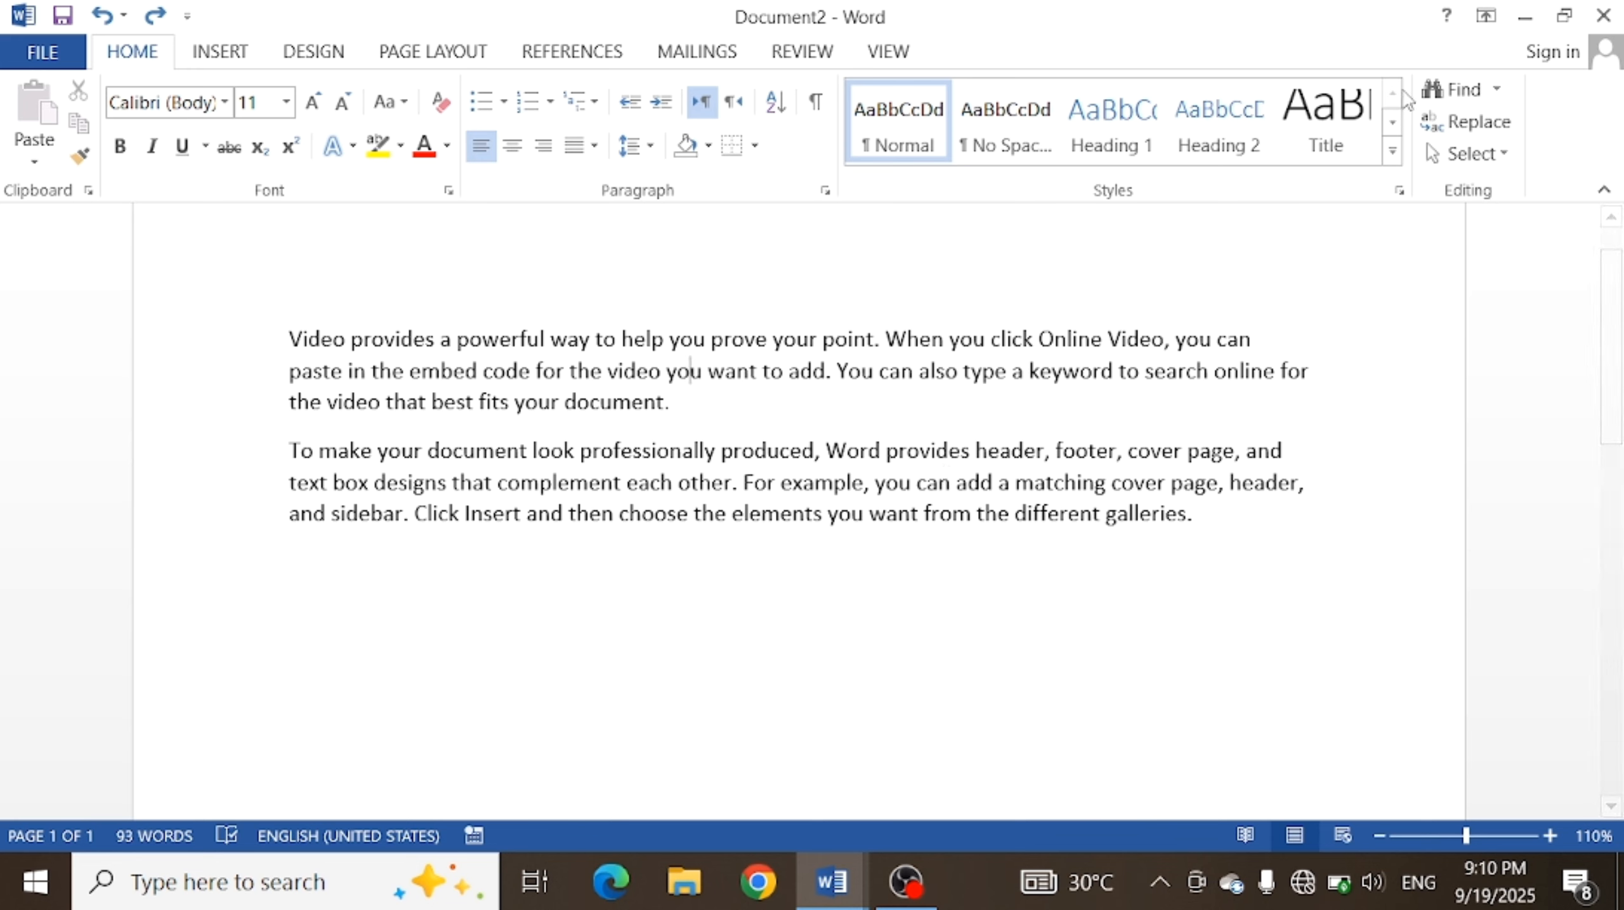
click(1489, 153)
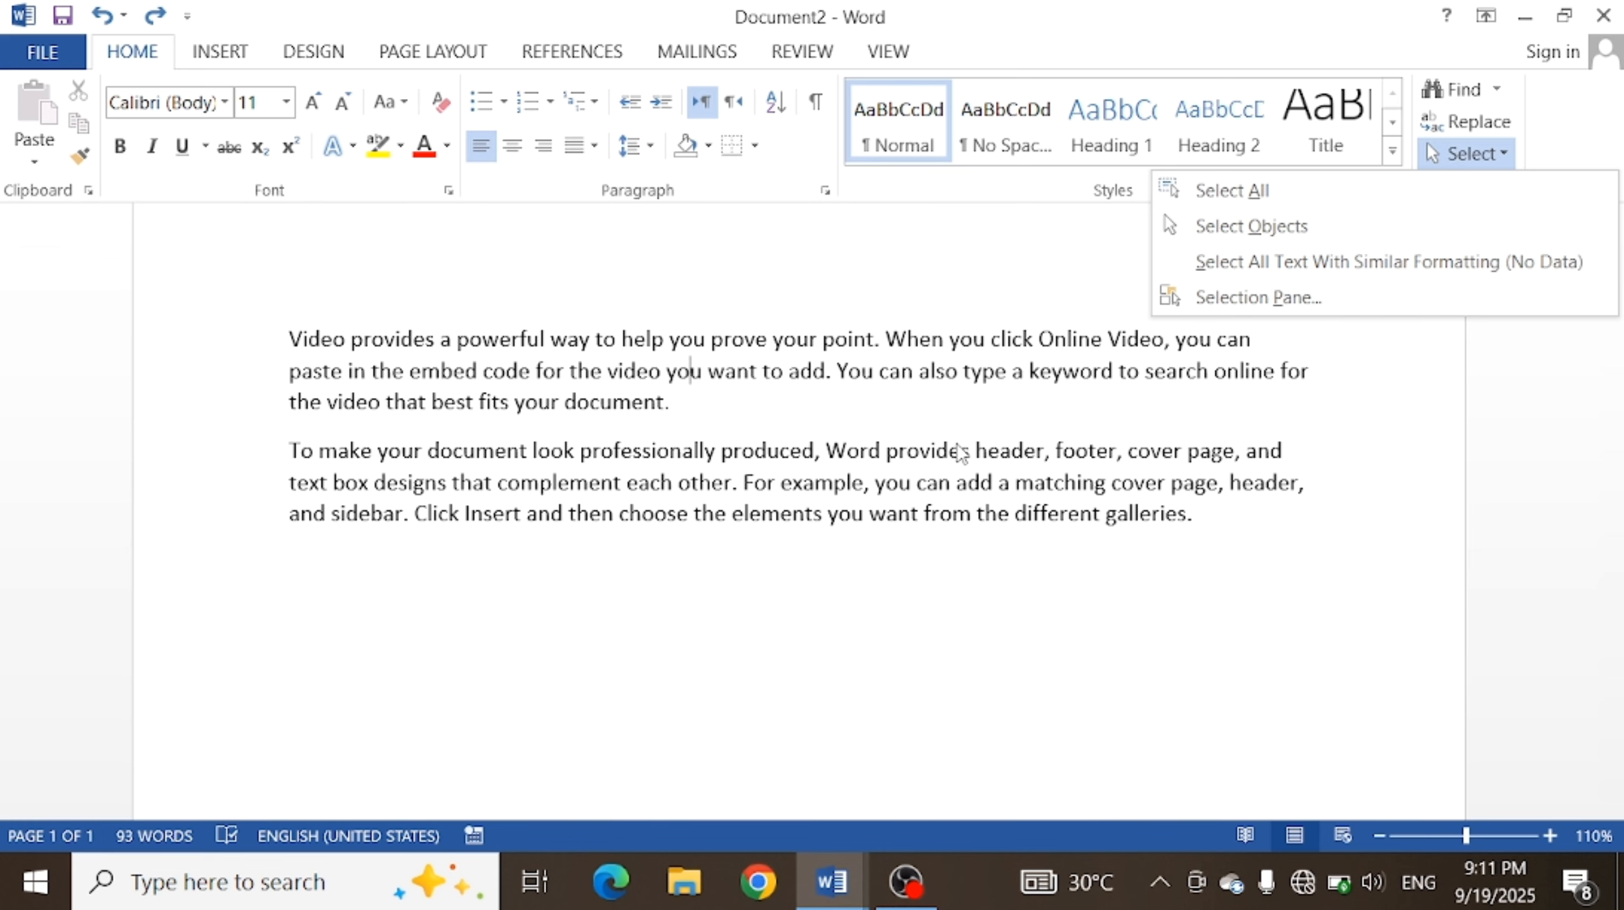
click(1293, 234)
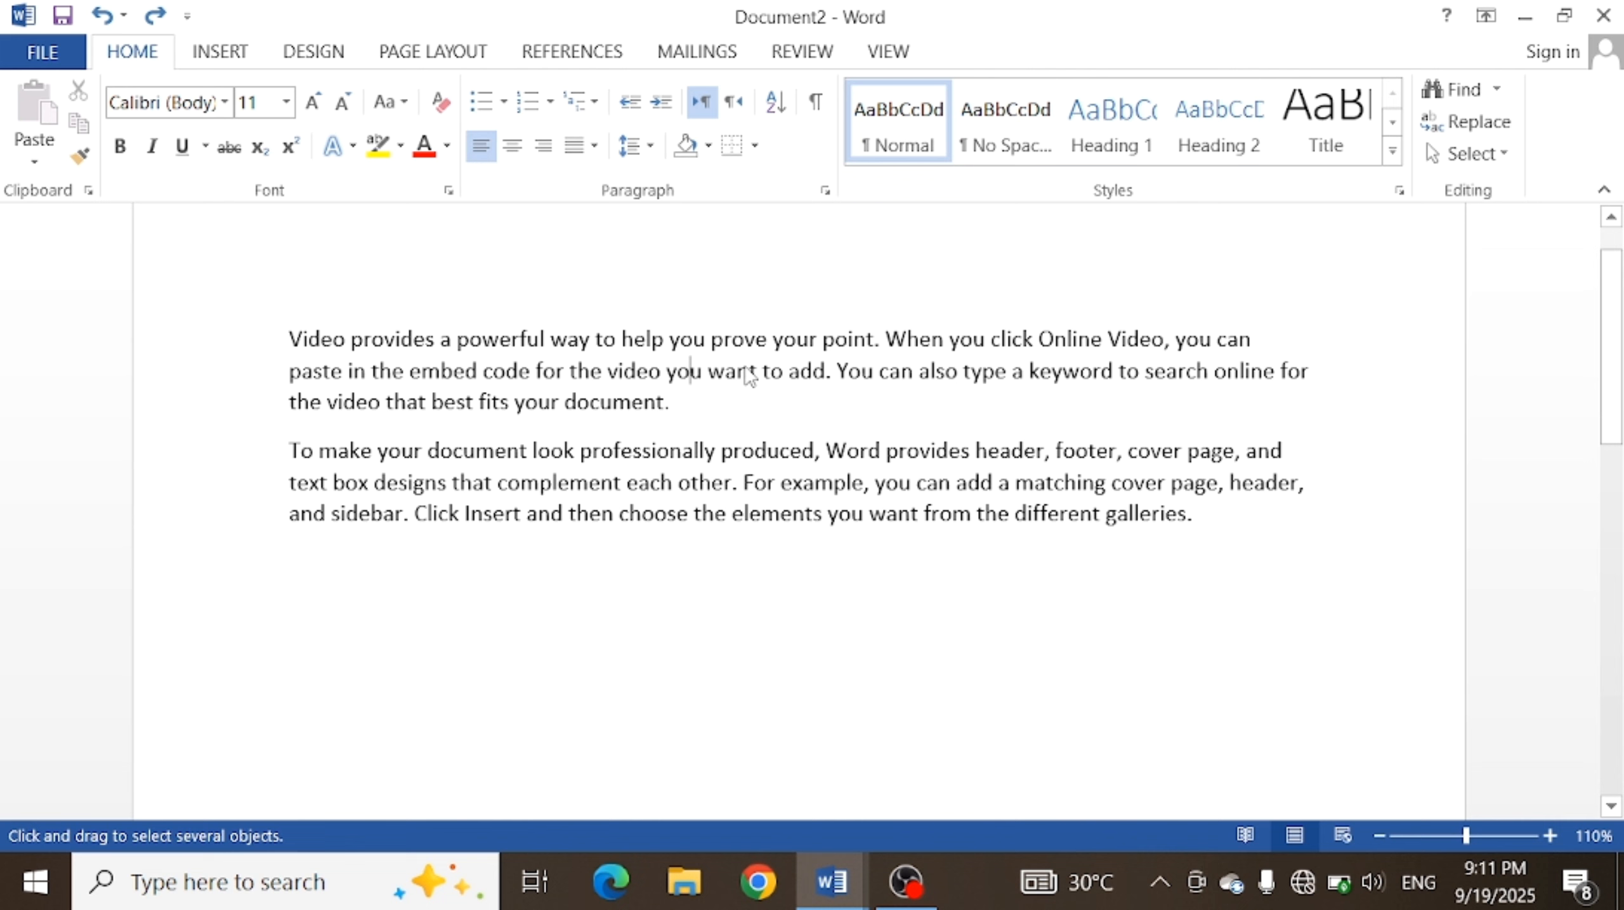
click(1490, 158)
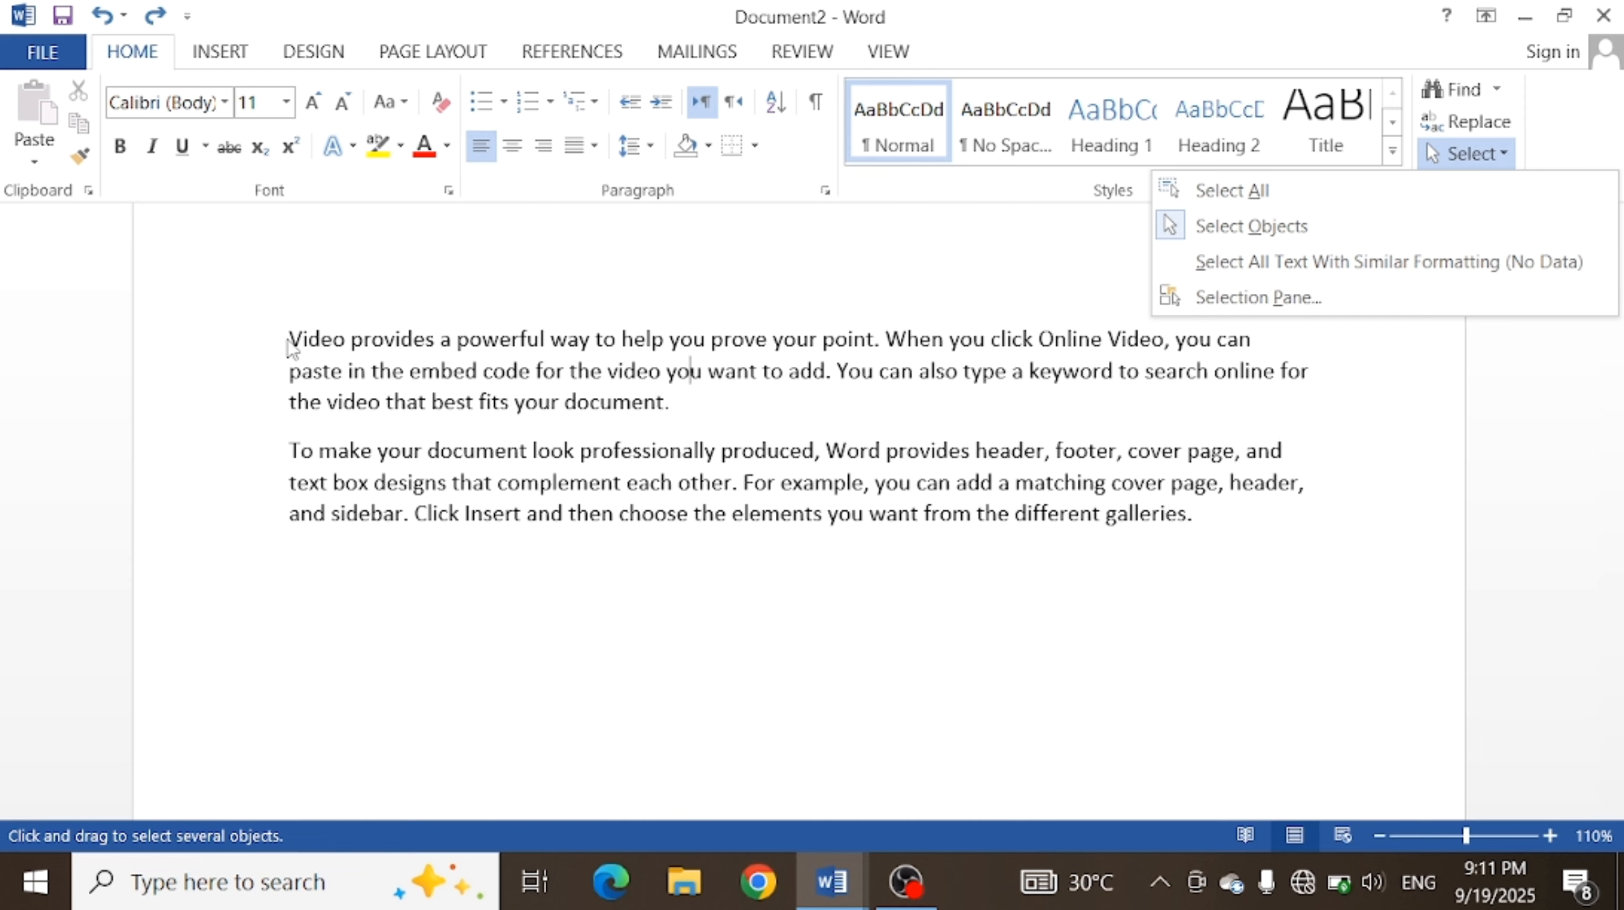
click(272, 312)
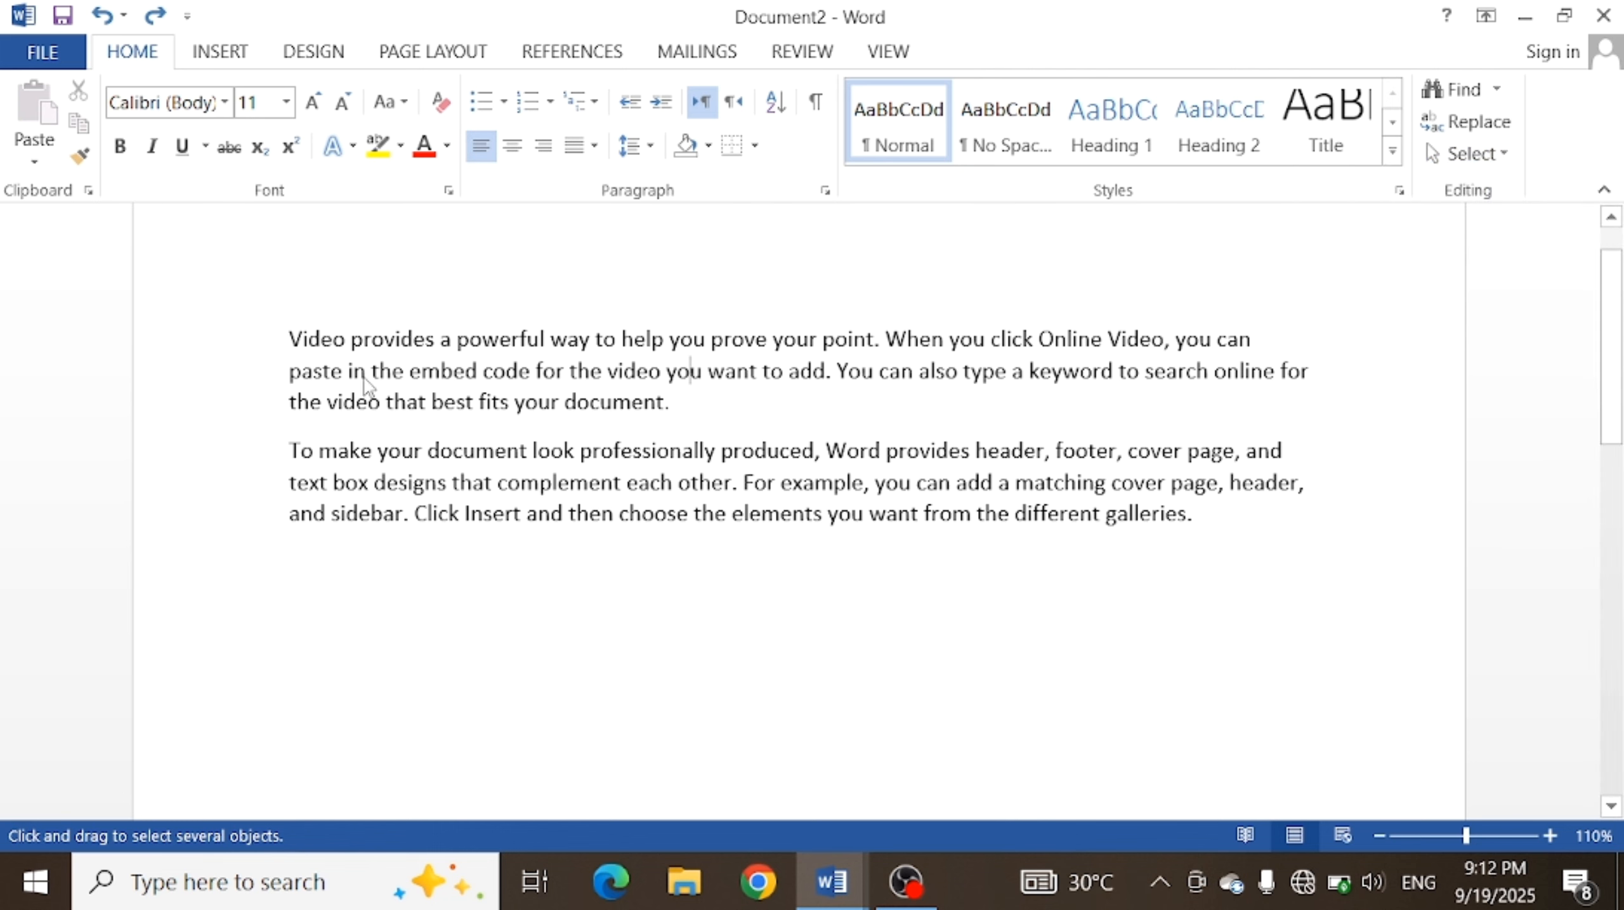
key(Escape)
- Select the whole first paragraph and format it as italic and bold
key(Down)
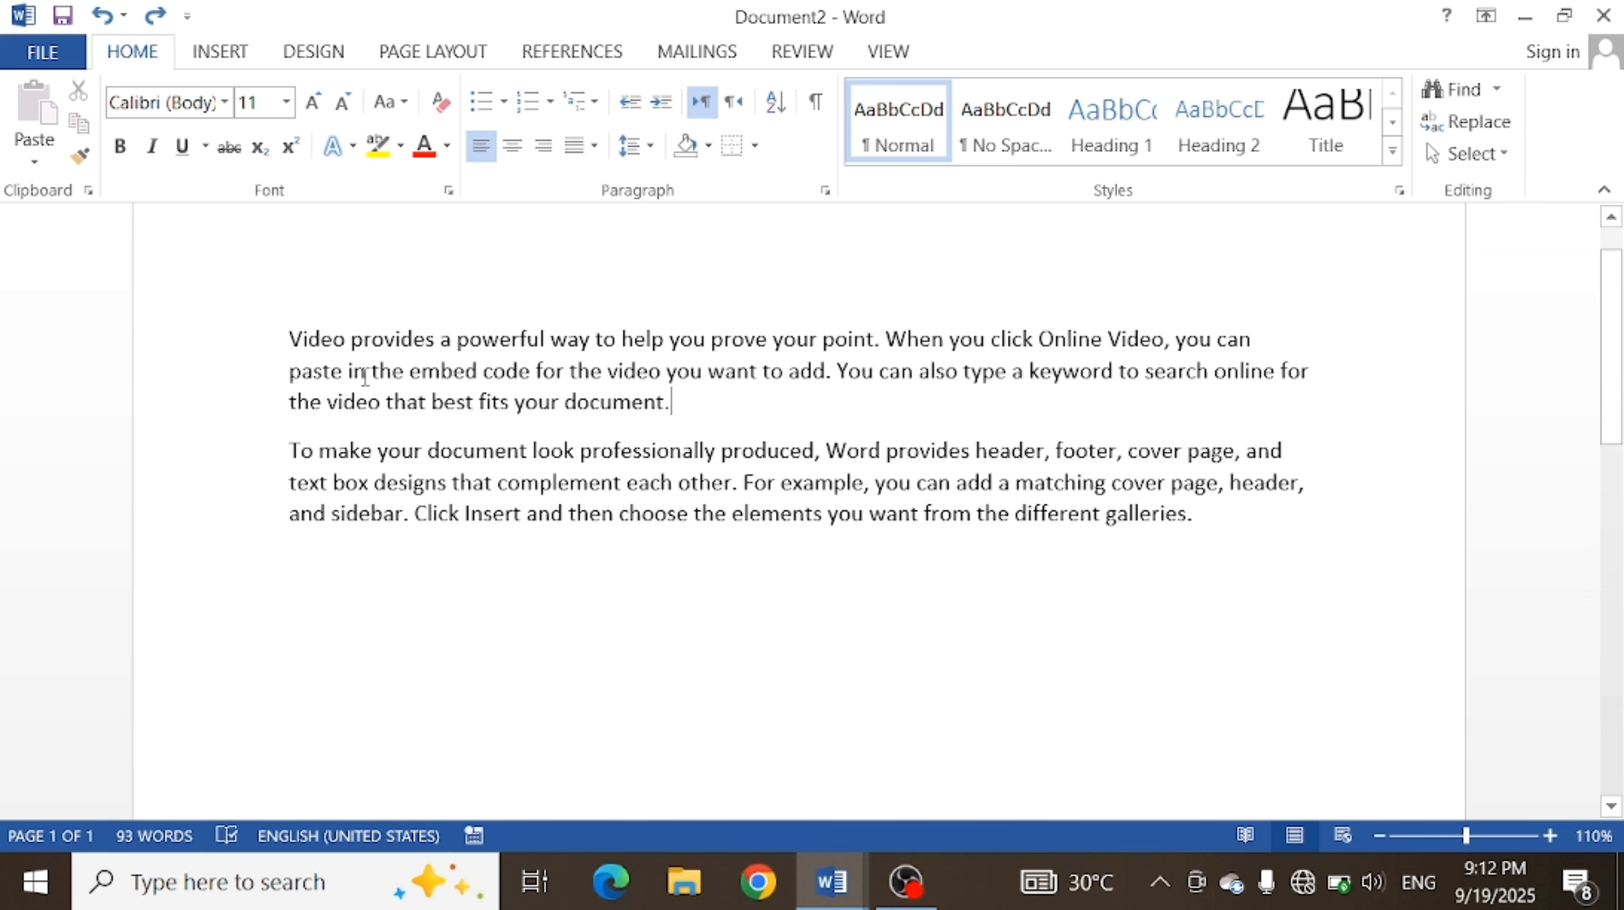
key(ctrl+shift+Left)
key(ctrl+shift+Left)
key(ctrl+shift+Left)
key(ctrl+shift+Left)
key(ctrl+shift+Left)
key(ctrl+shift+Left)
key(ctrl+shift+Left)
key(ctrl+shift+Left)
key(ctrl+shift+Left)
key(ctrl+shift+Up)
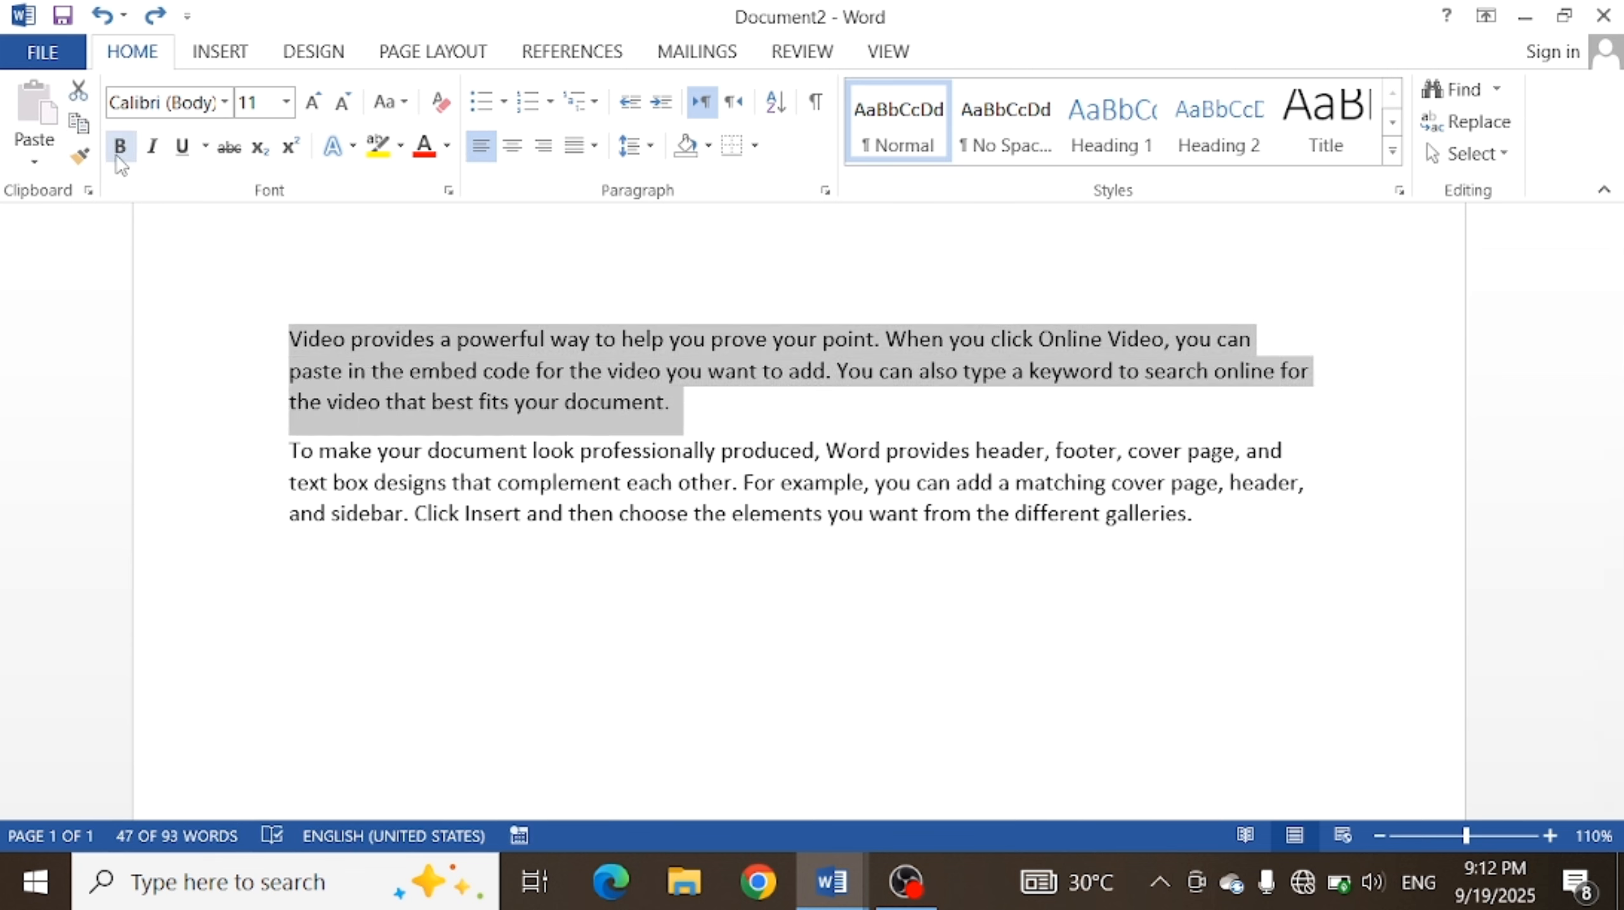
click(152, 152)
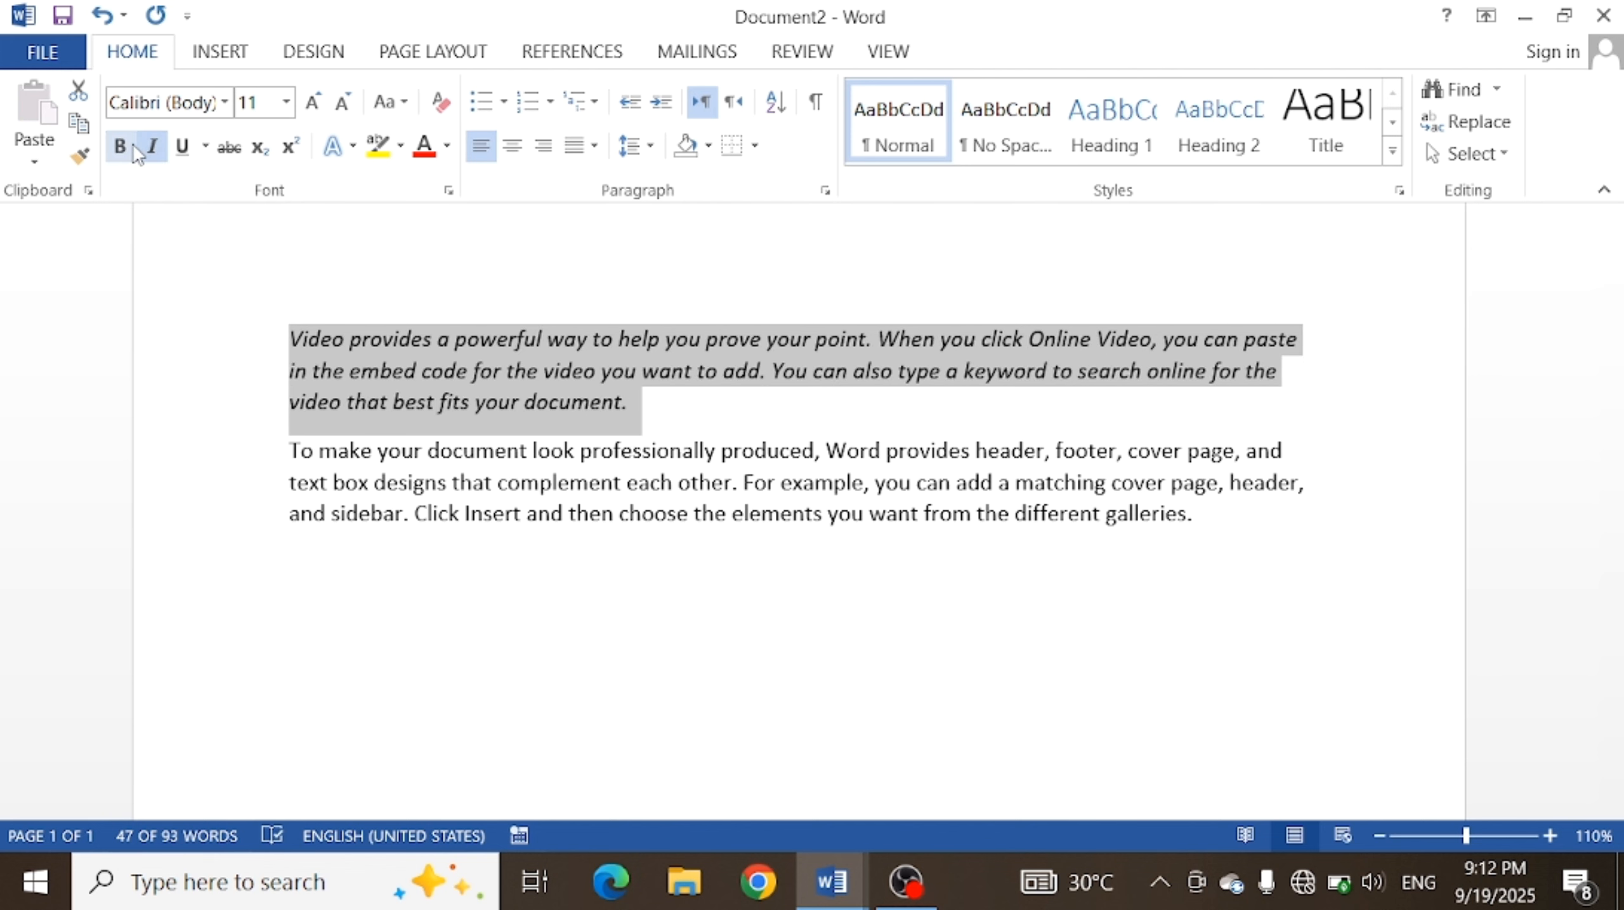
click(127, 144)
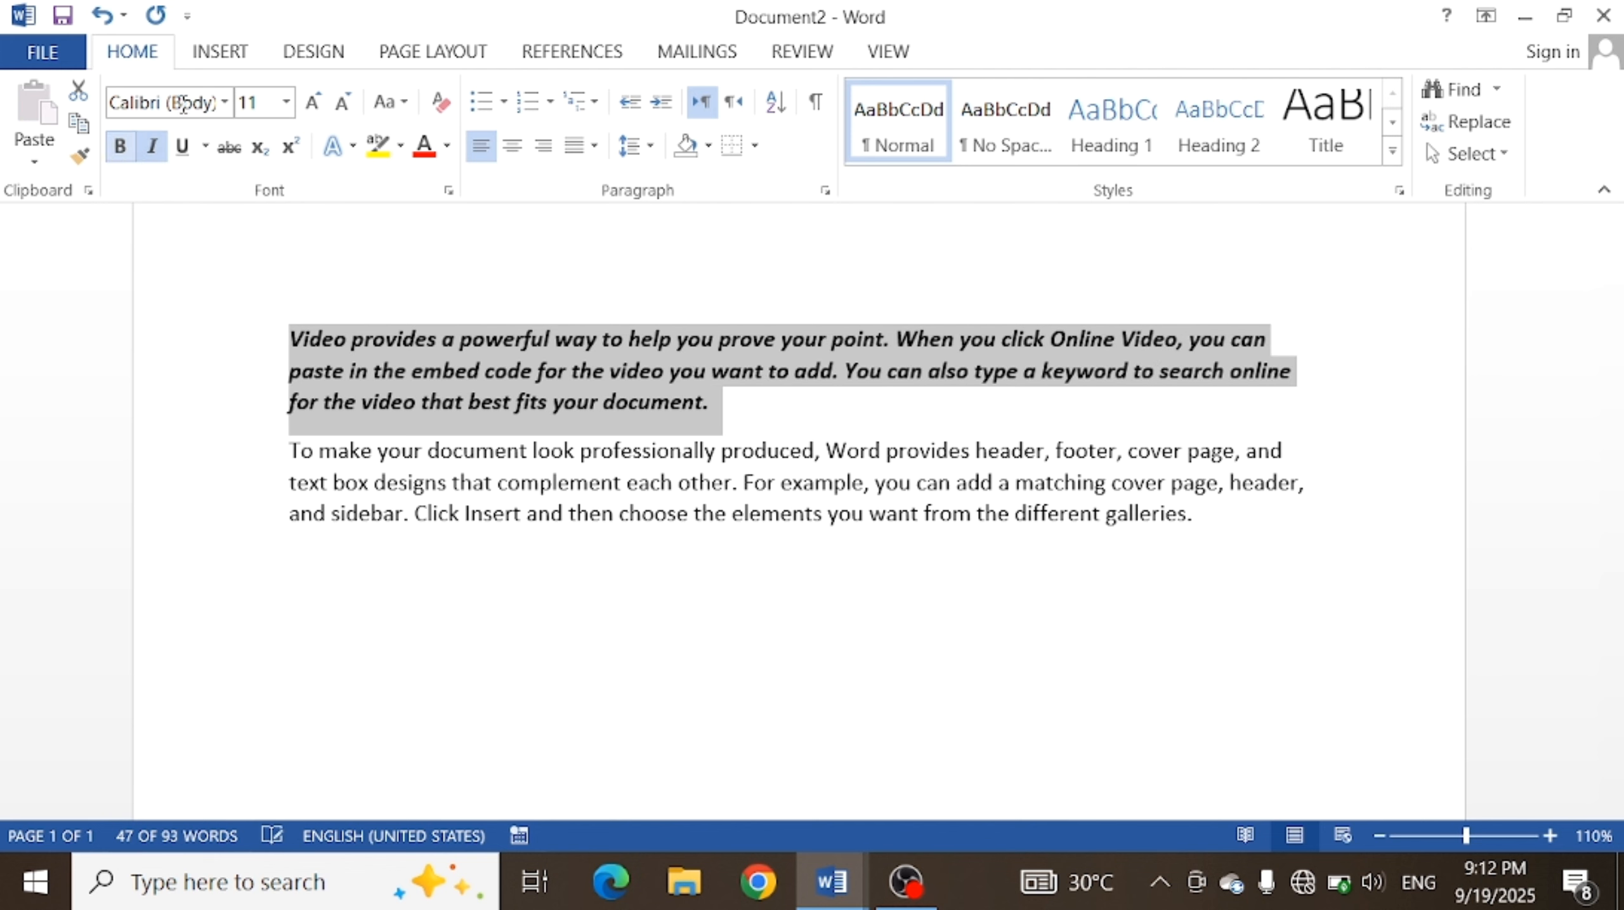
- Set the first paragraph's font to Arial Black and try selecting all text with similar formatting
click(225, 103)
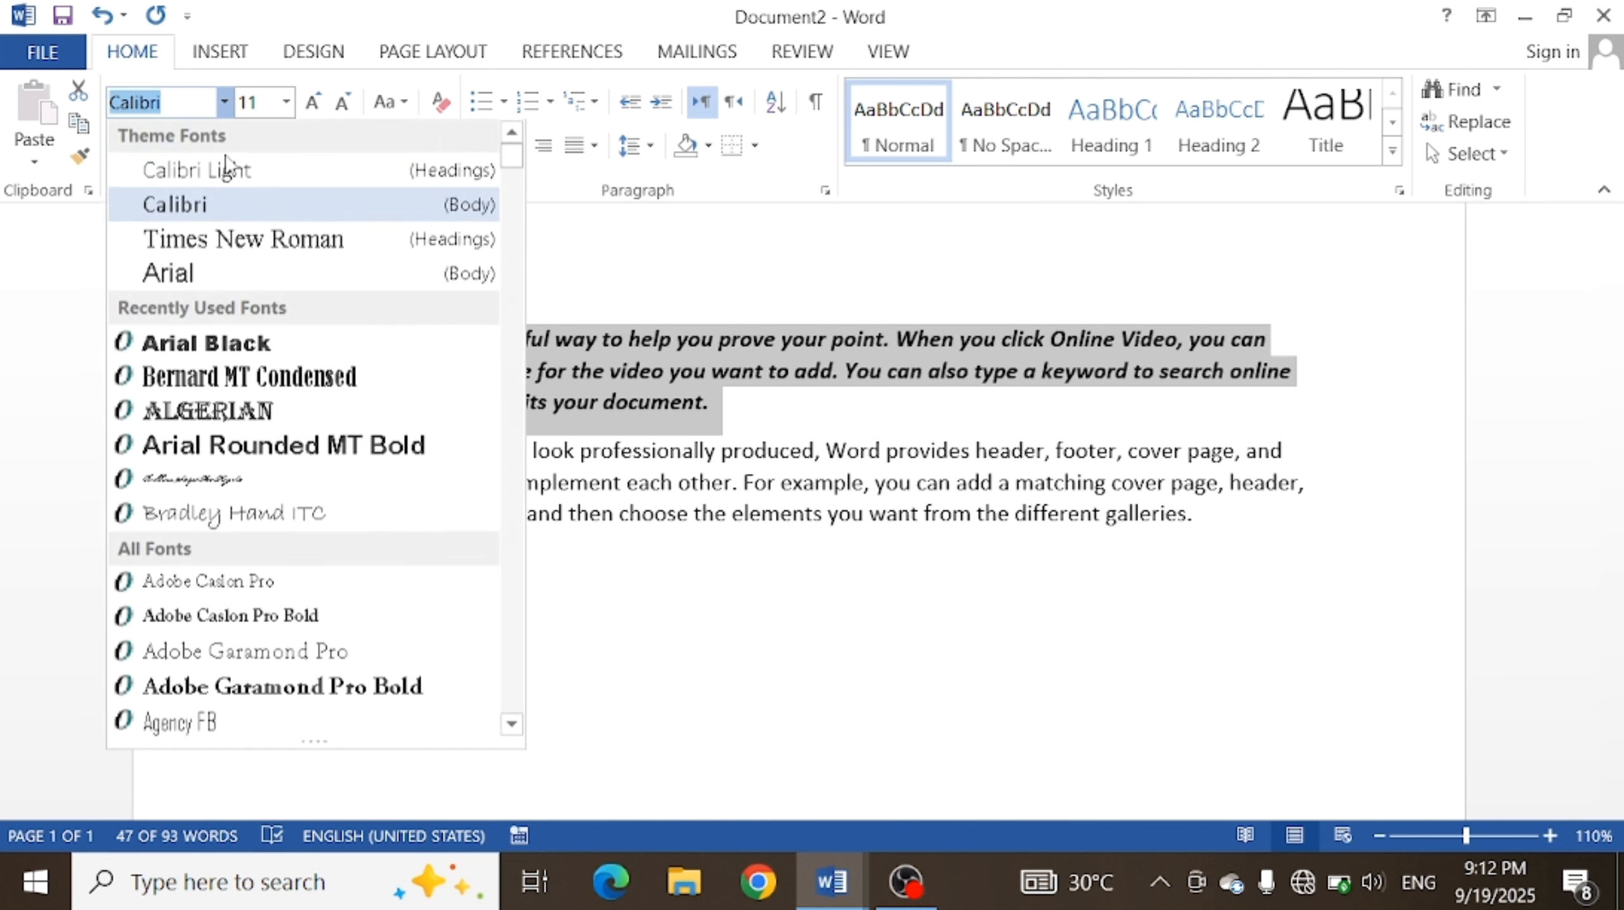
click(194, 347)
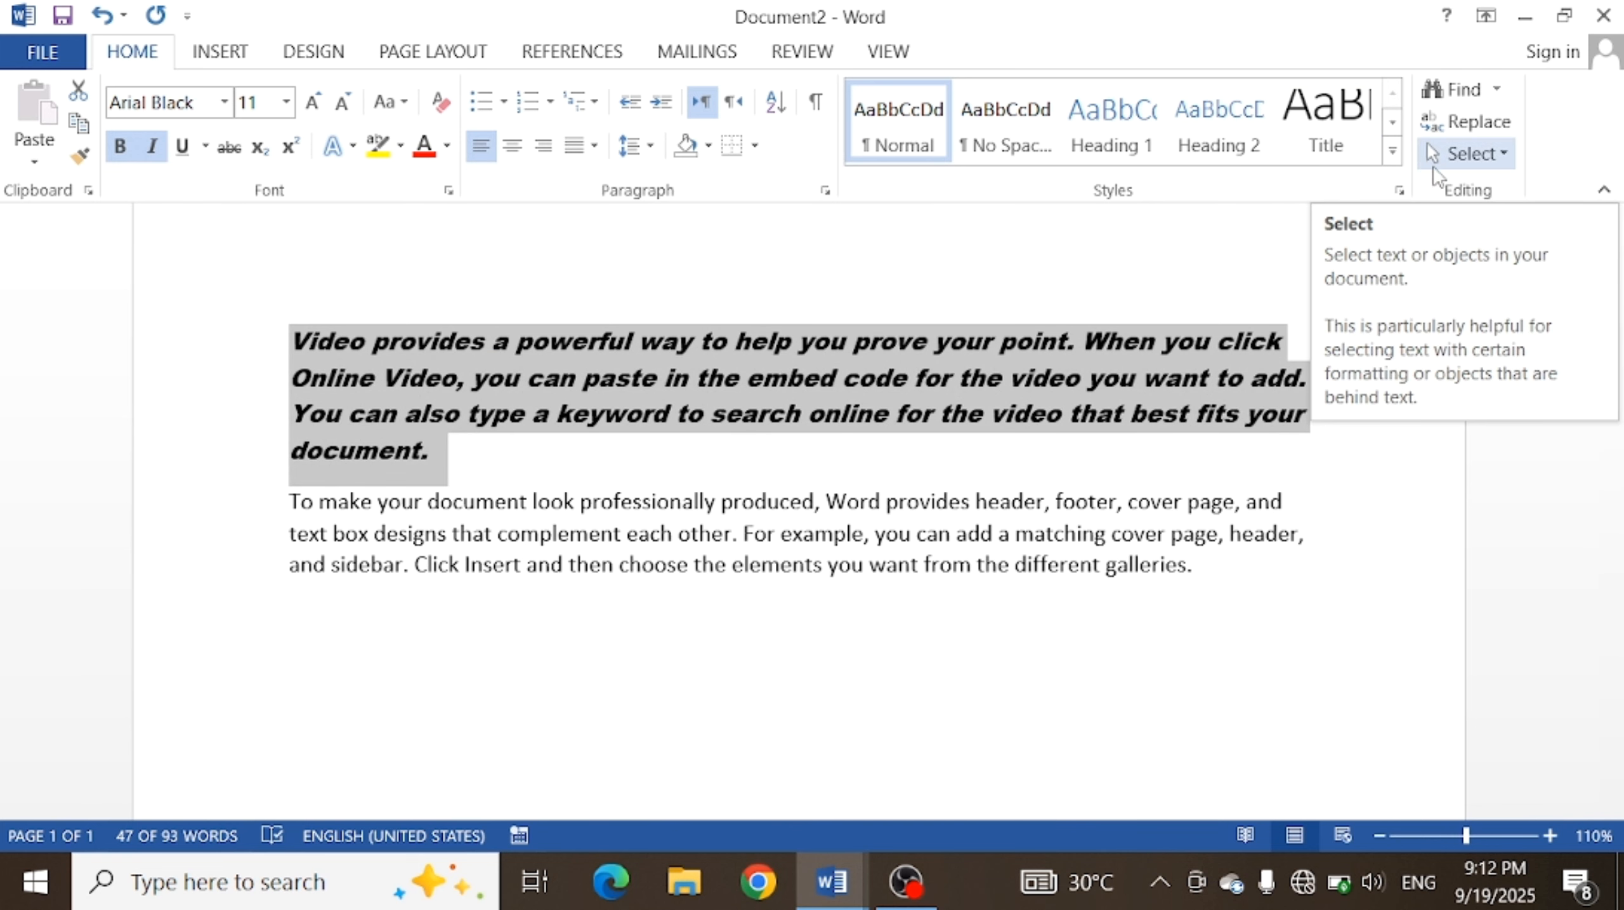
click(1498, 153)
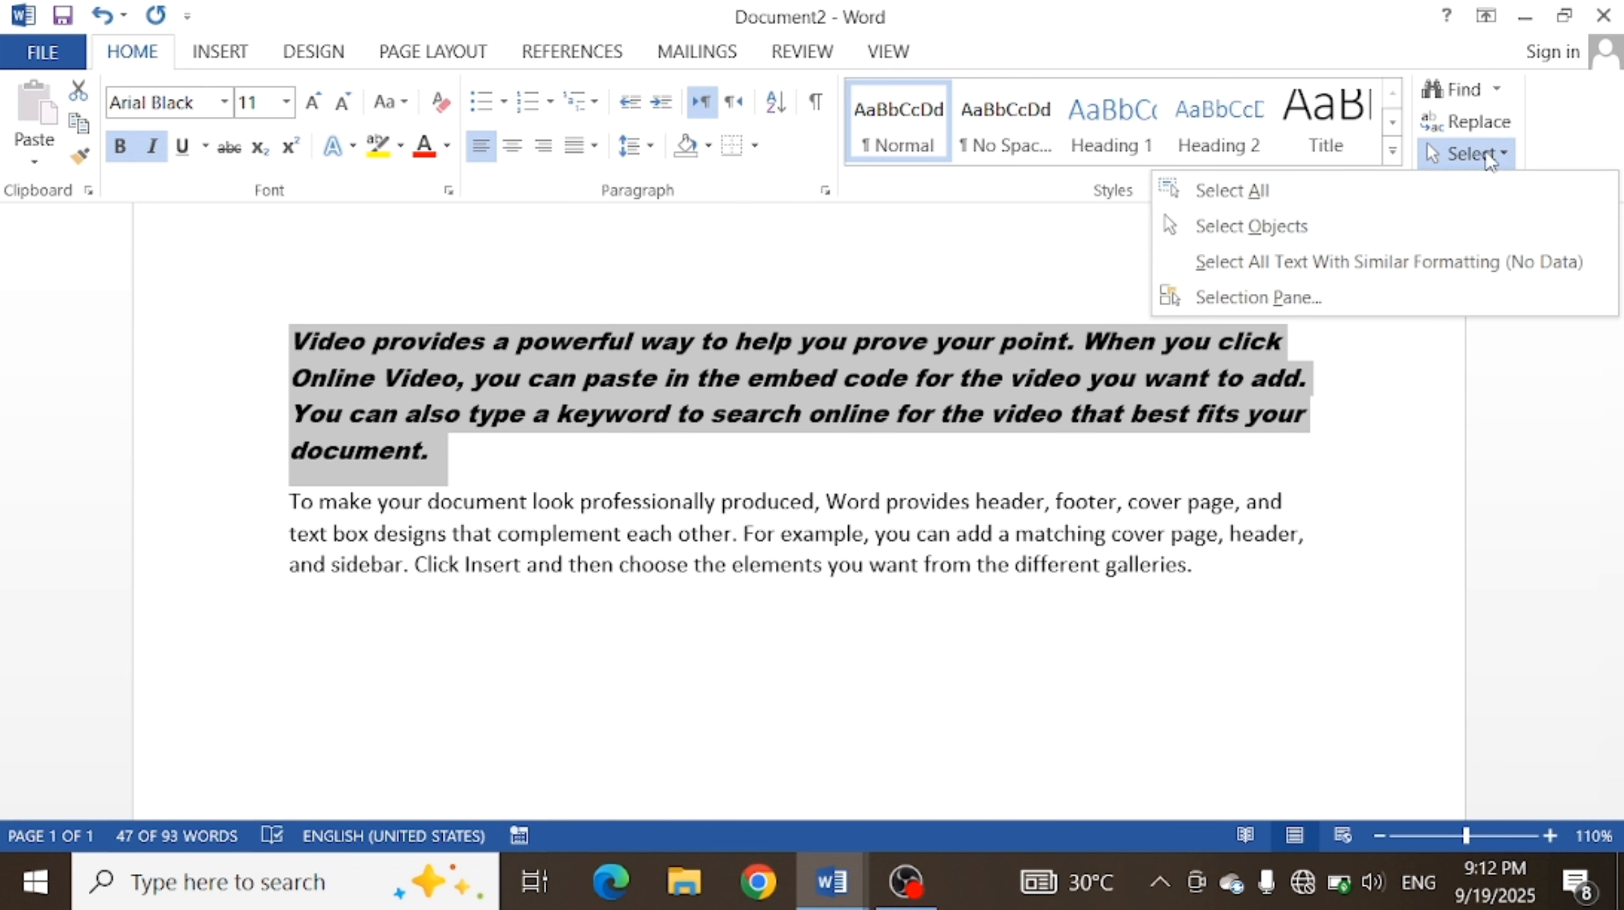
click(1365, 268)
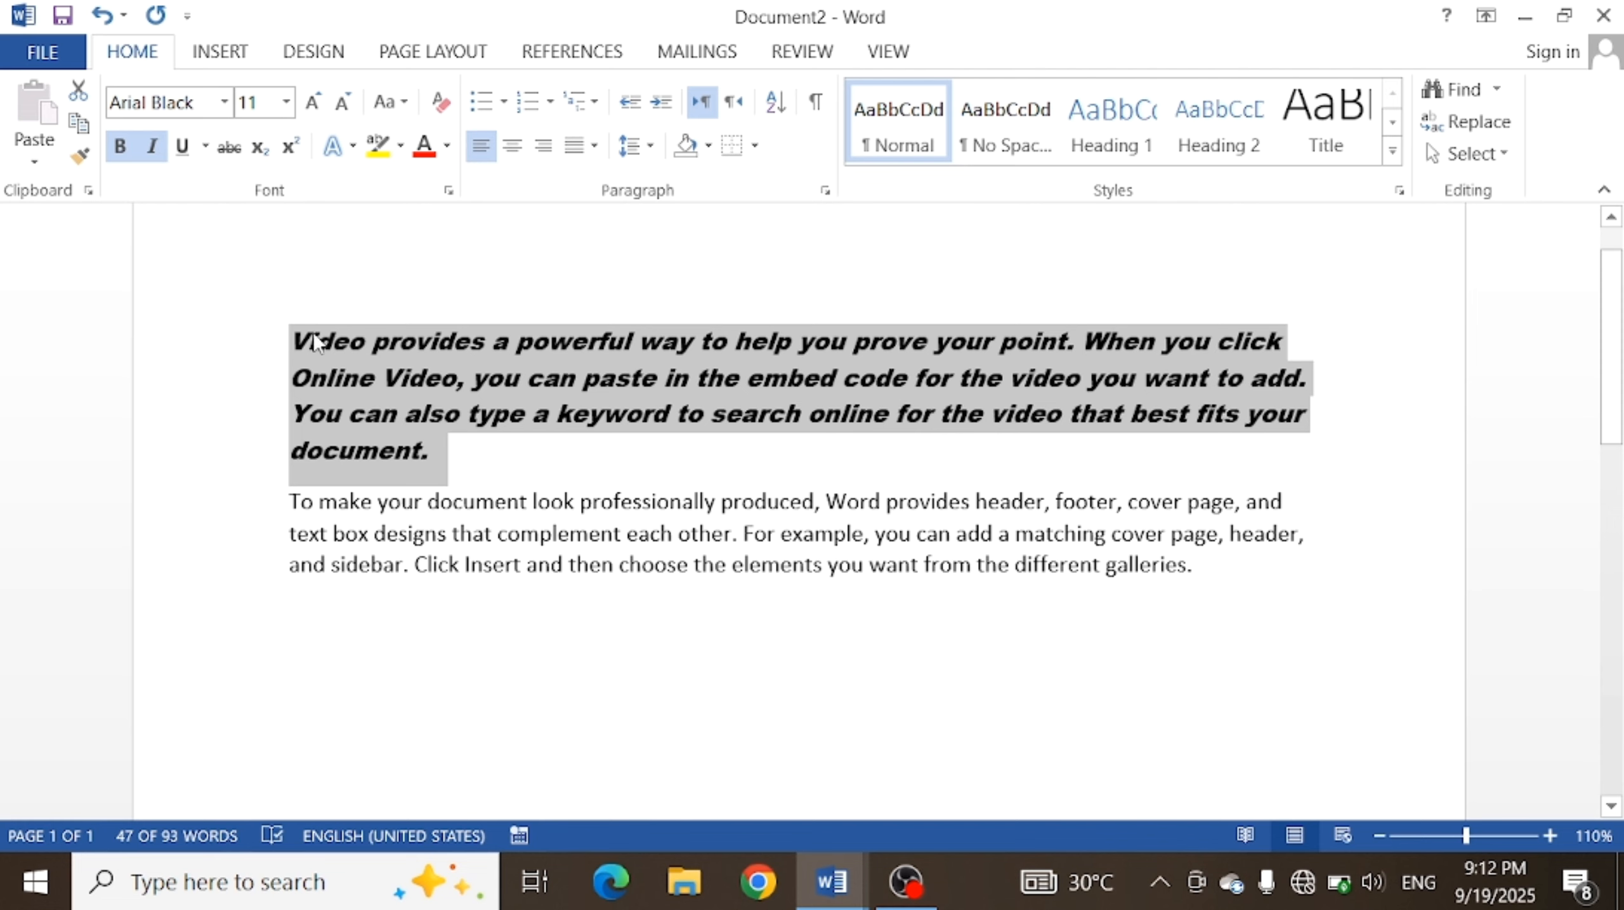
- Generate two more sample paragraphs below the existing text with =rand(2)
click(420, 631)
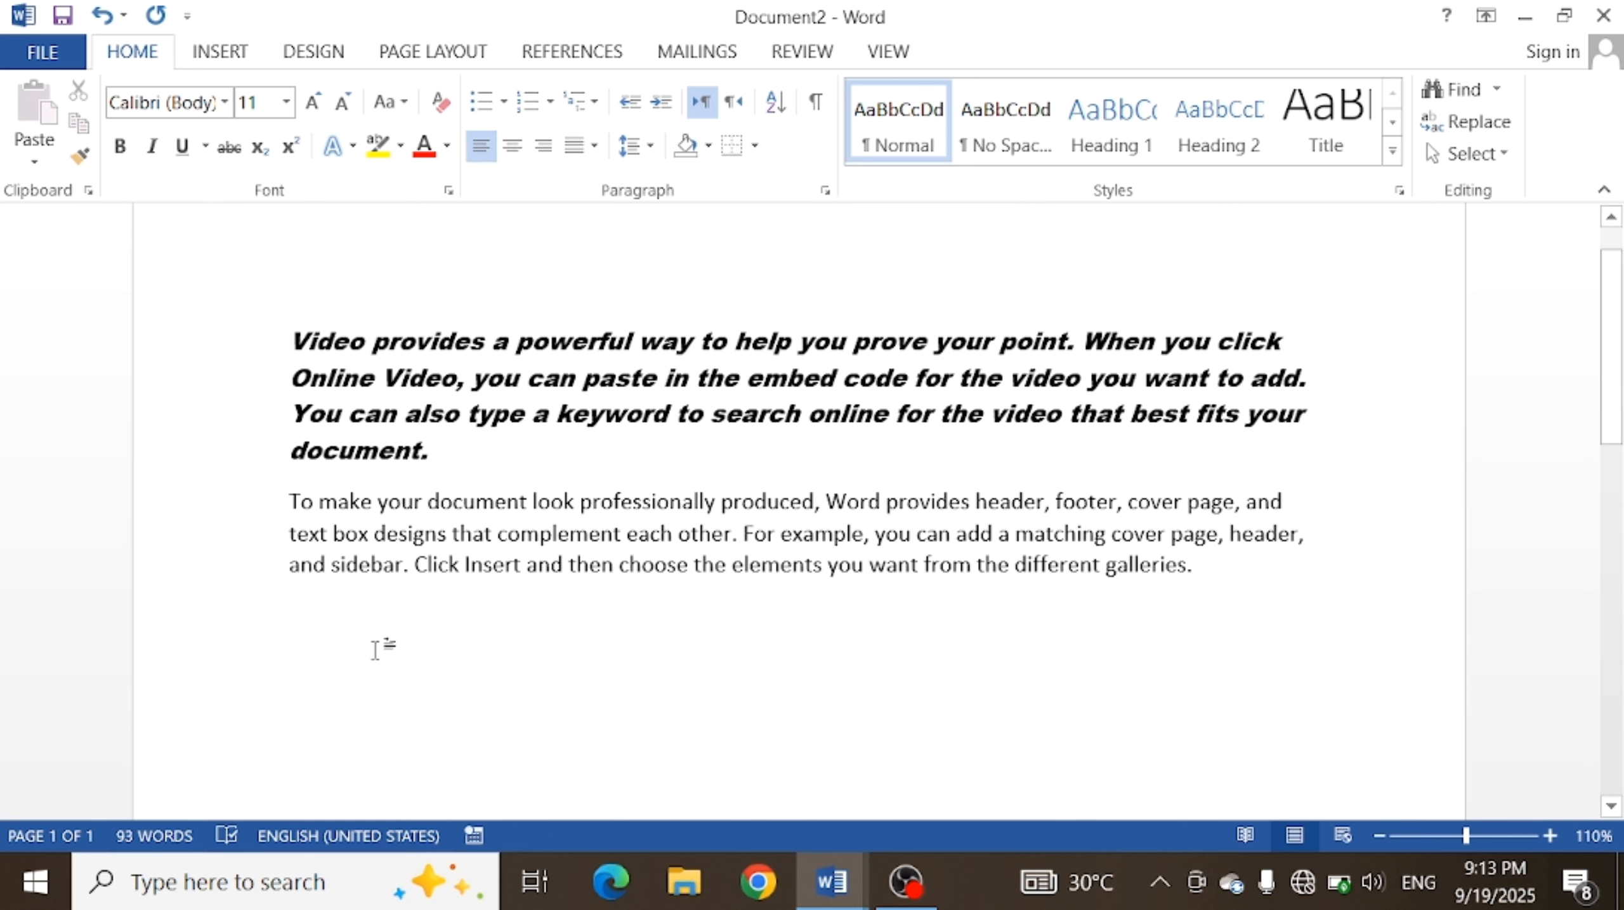
text(=rand)
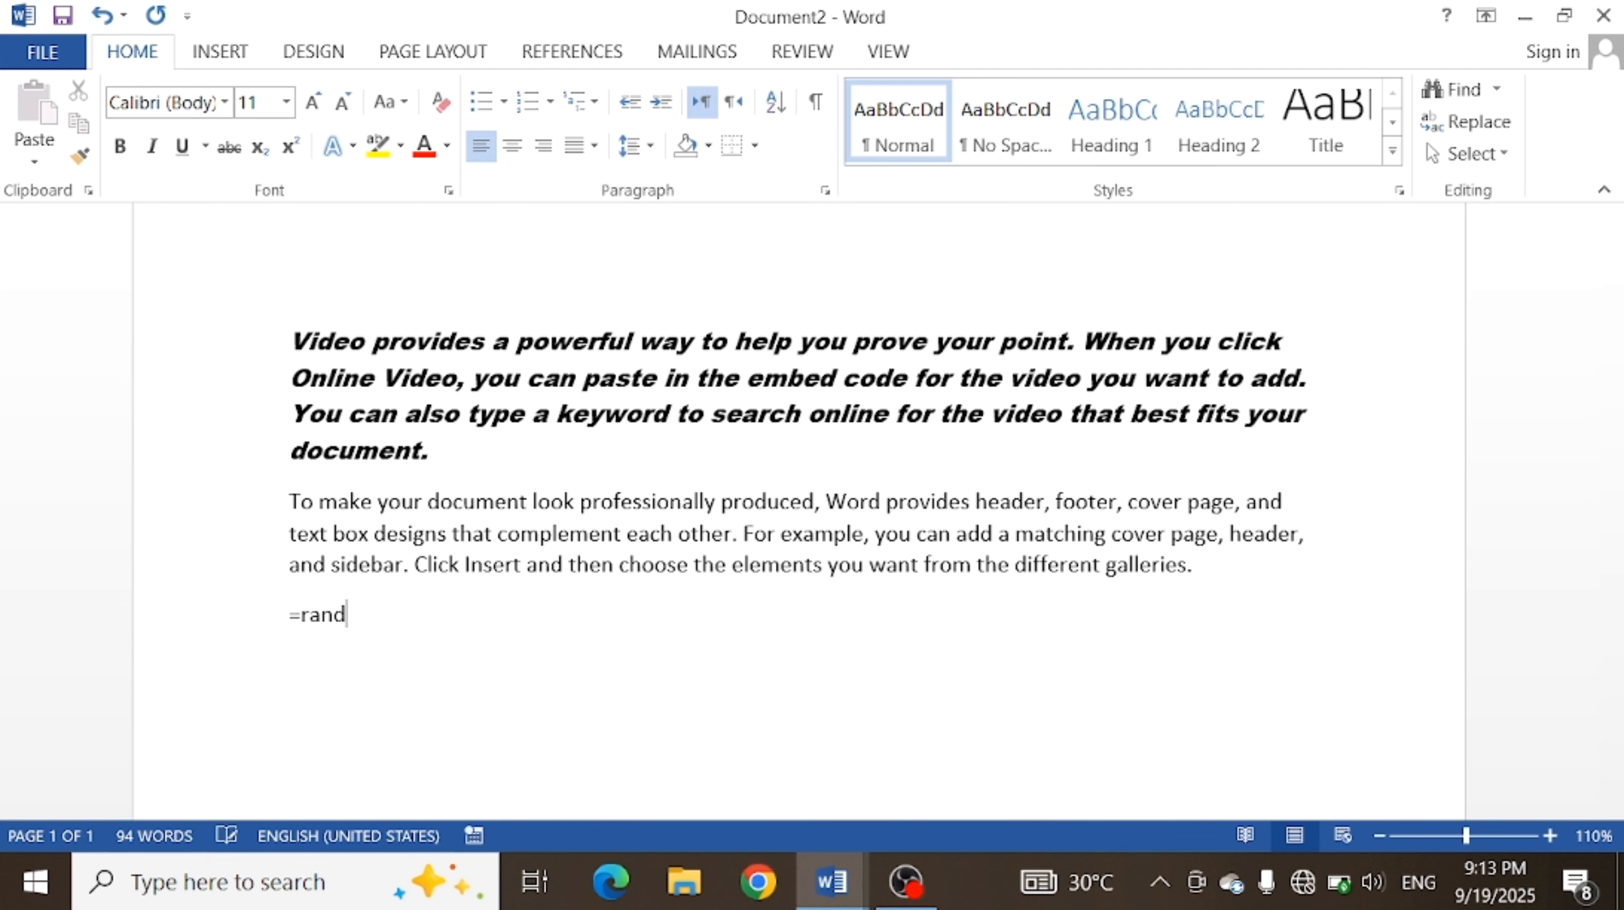
text(())
scroll(812, 509, up, 1)
key(Right)
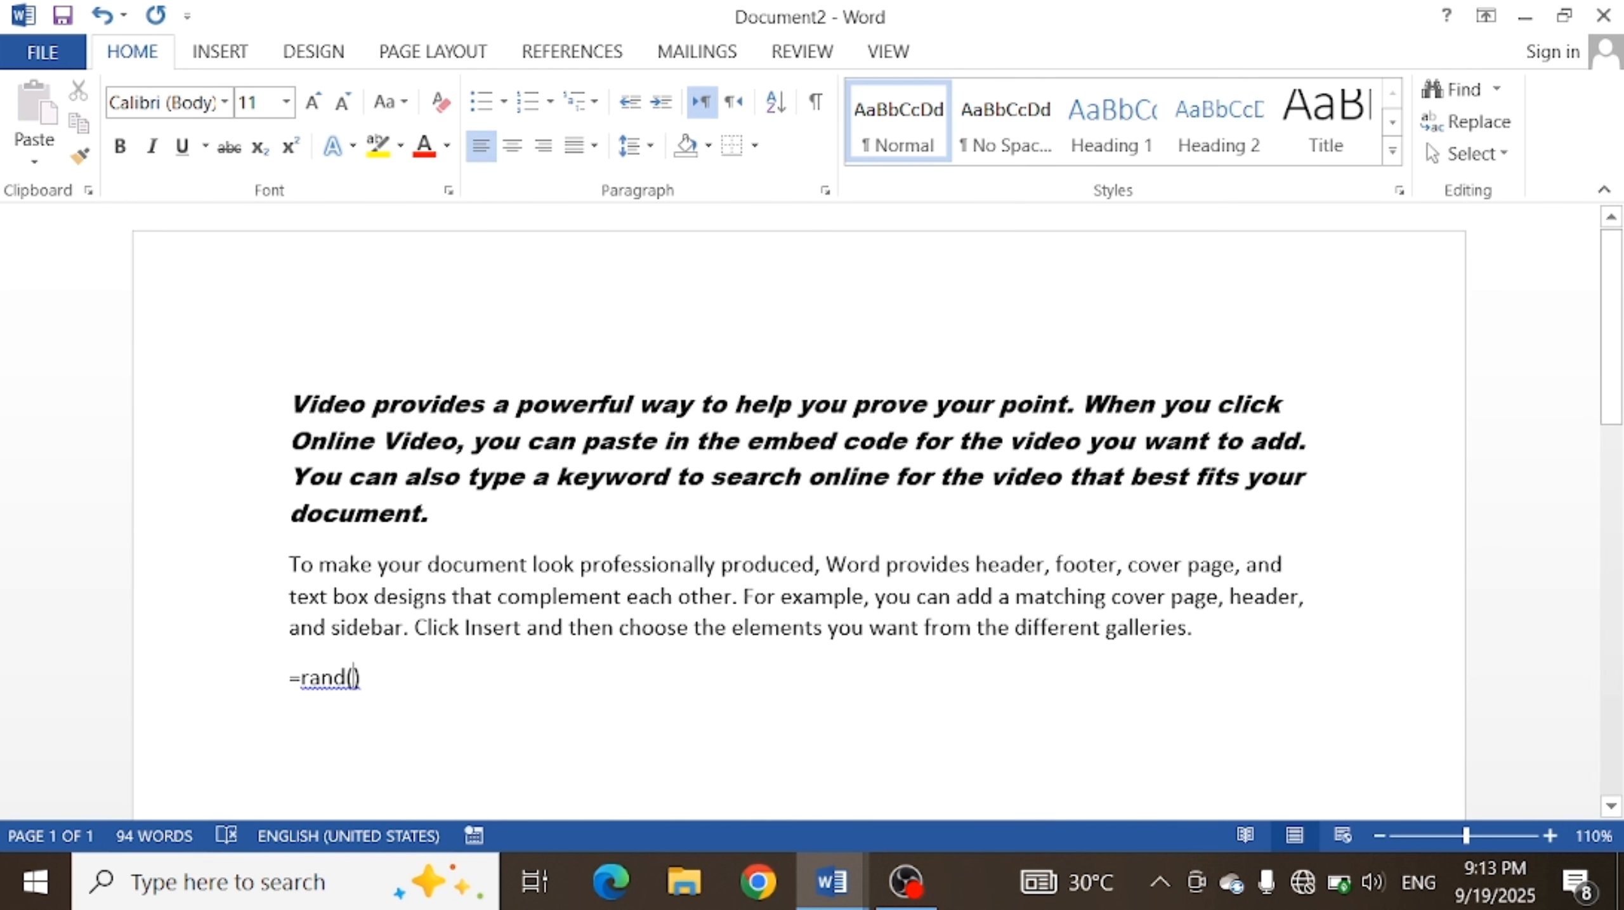
text(2)
key(Right)
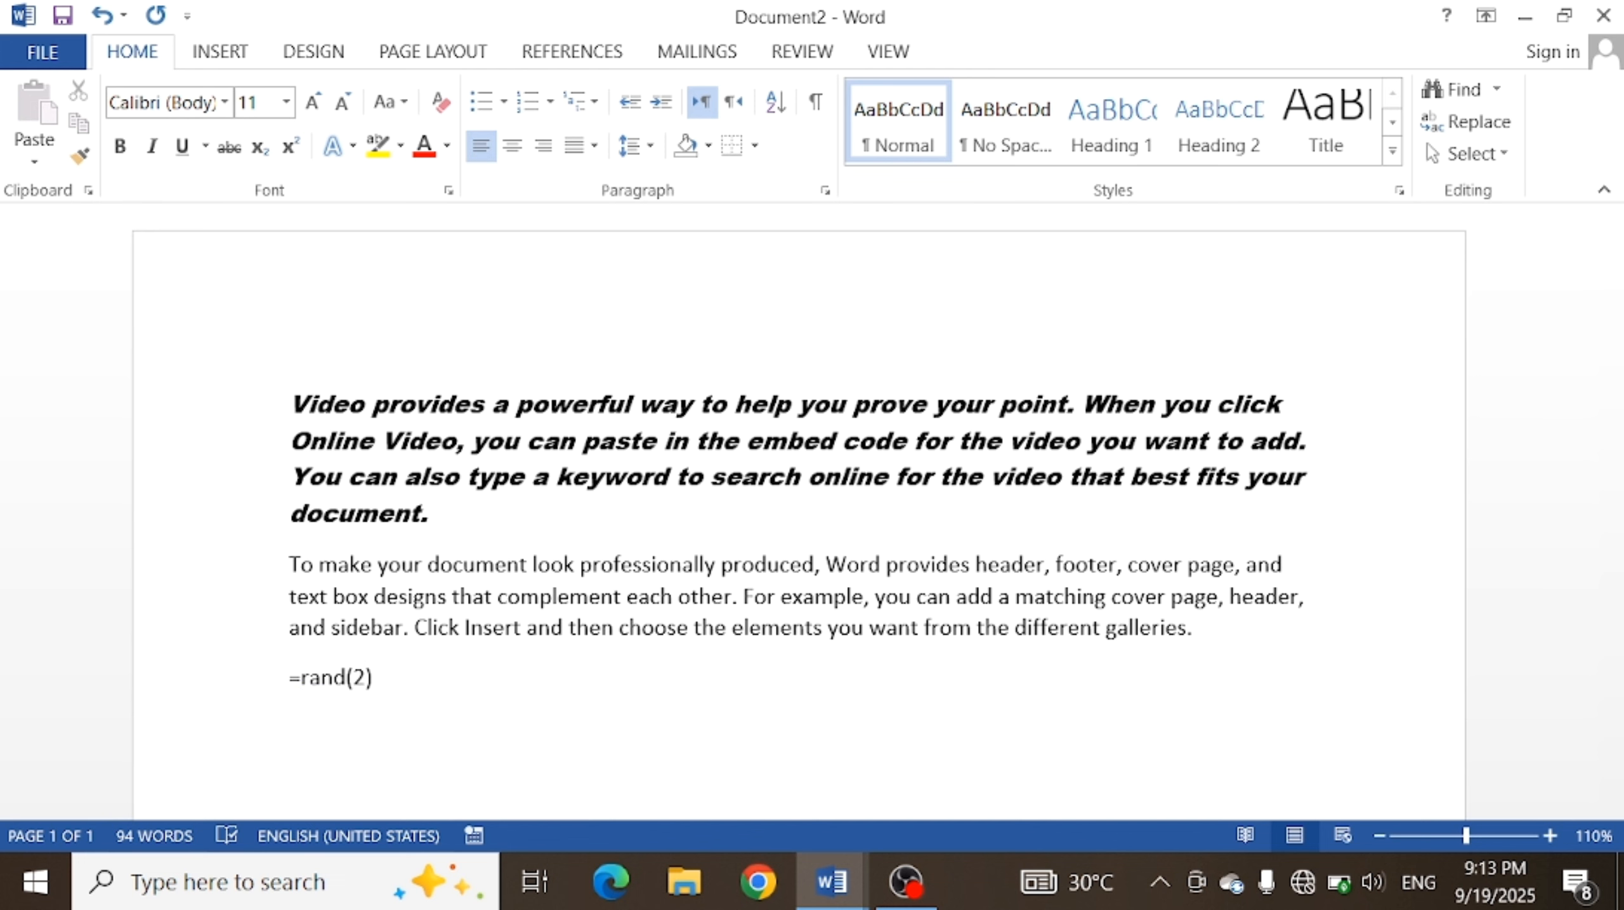
key(Return)
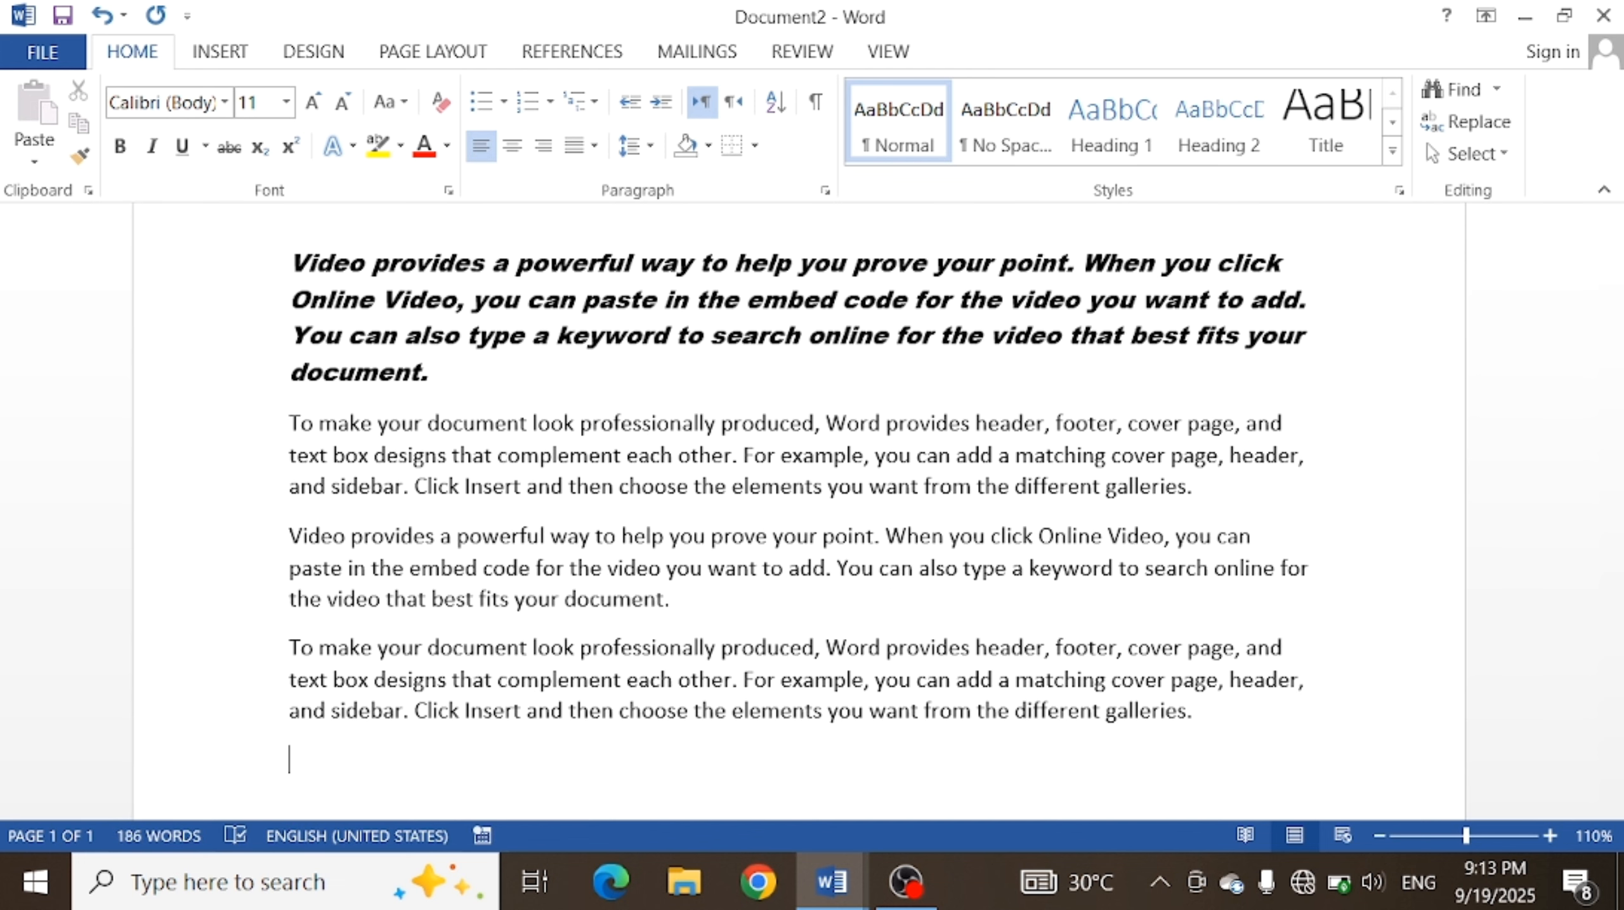
drag(376, 647, 290, 242)
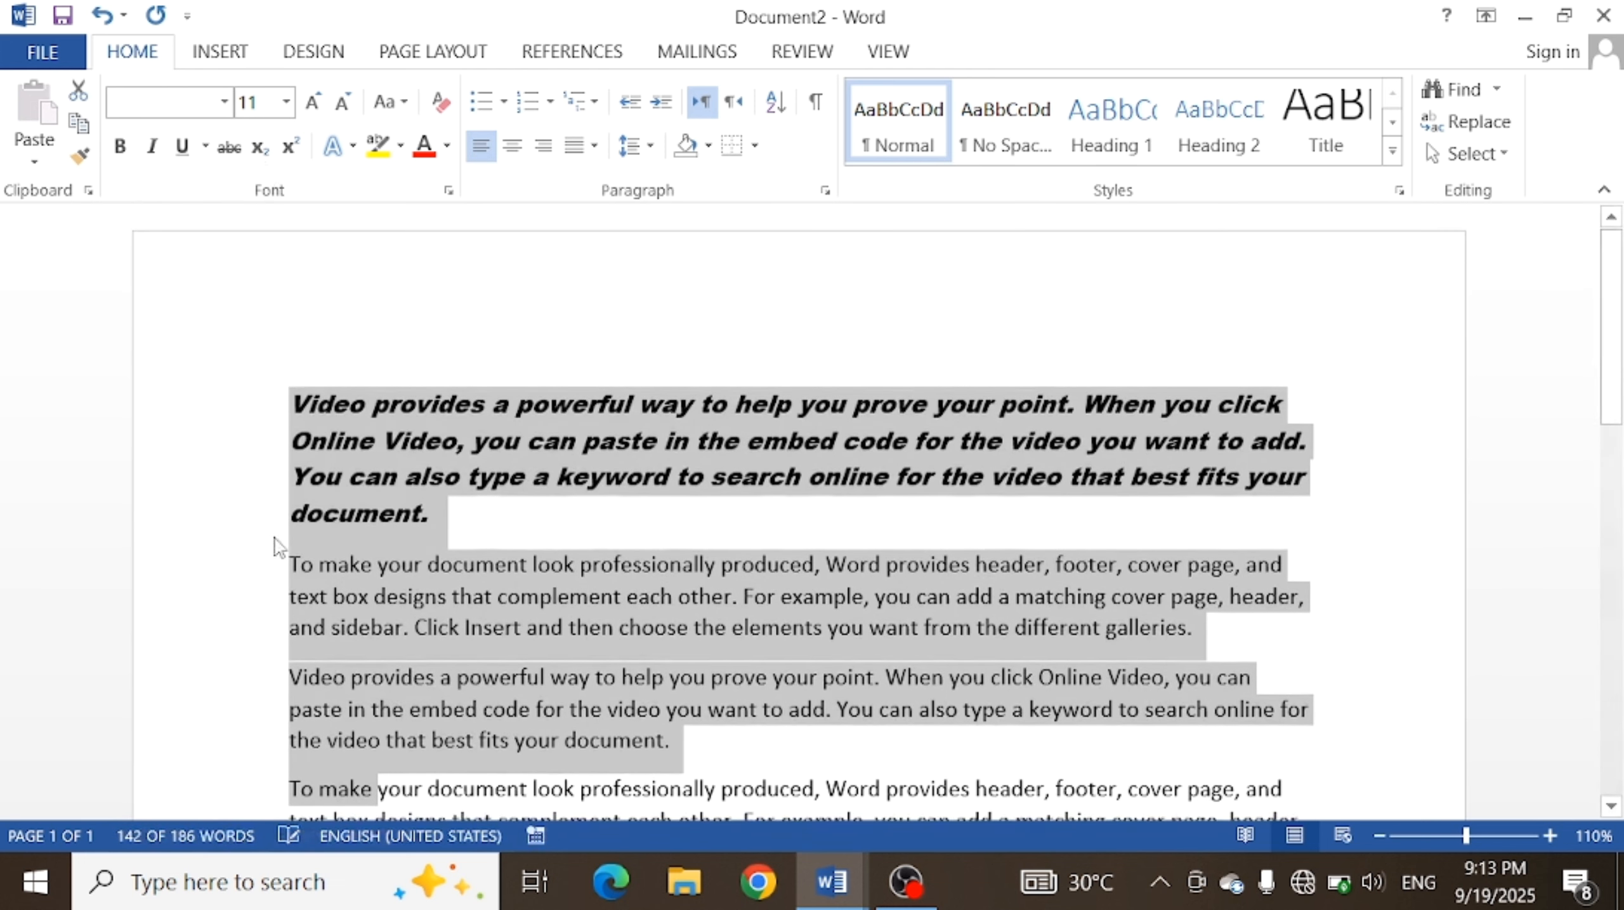
double_click(381, 817)
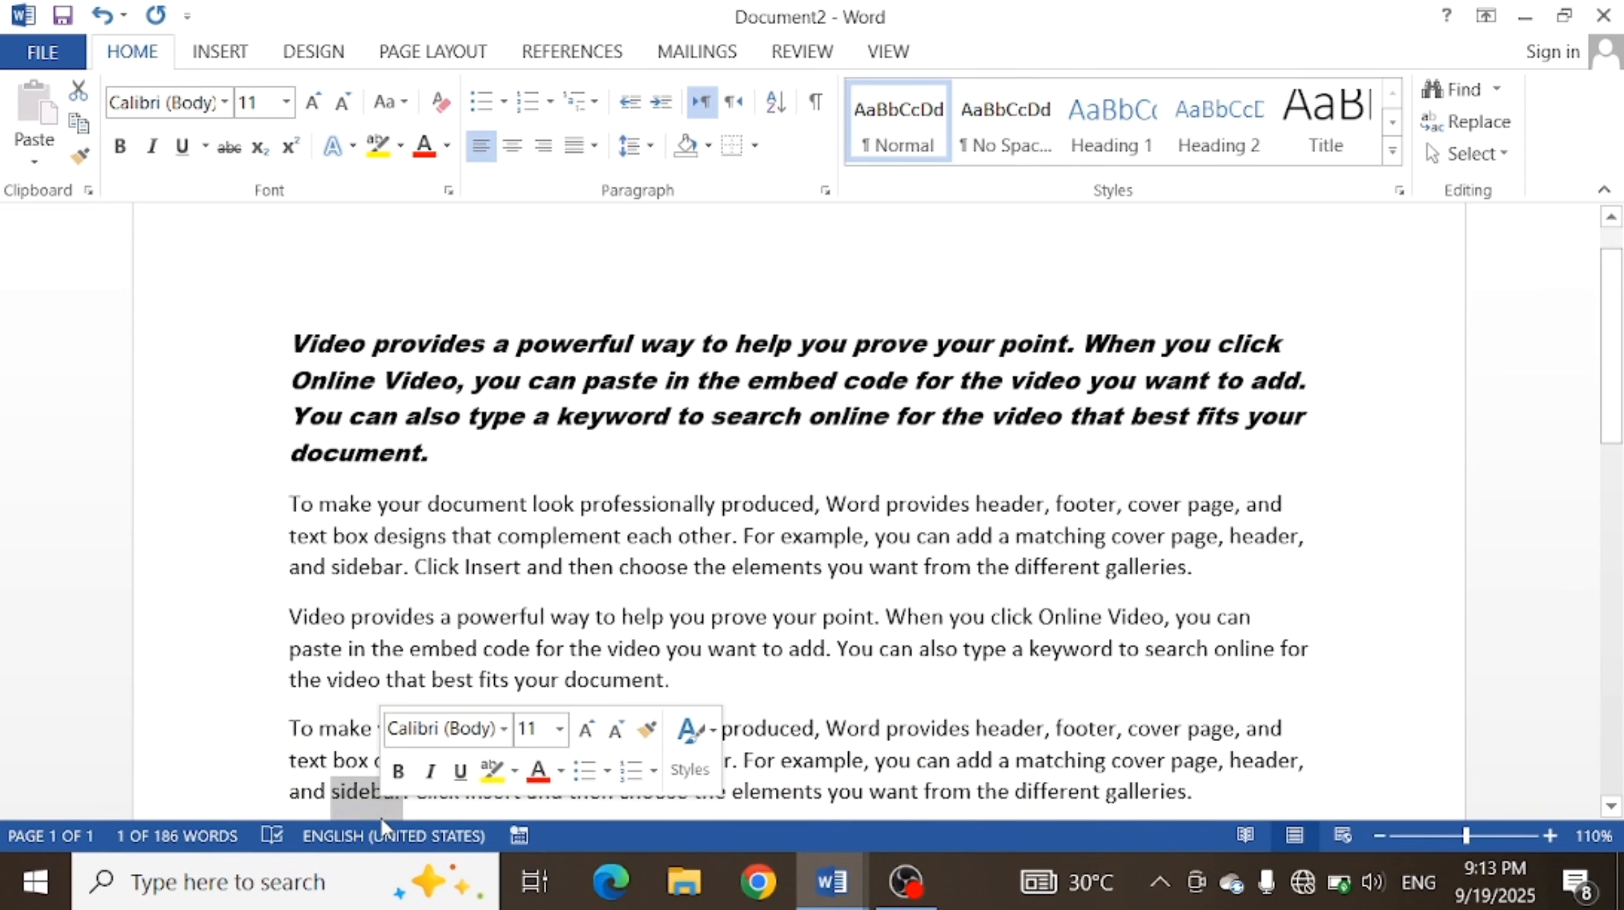
click(381, 817)
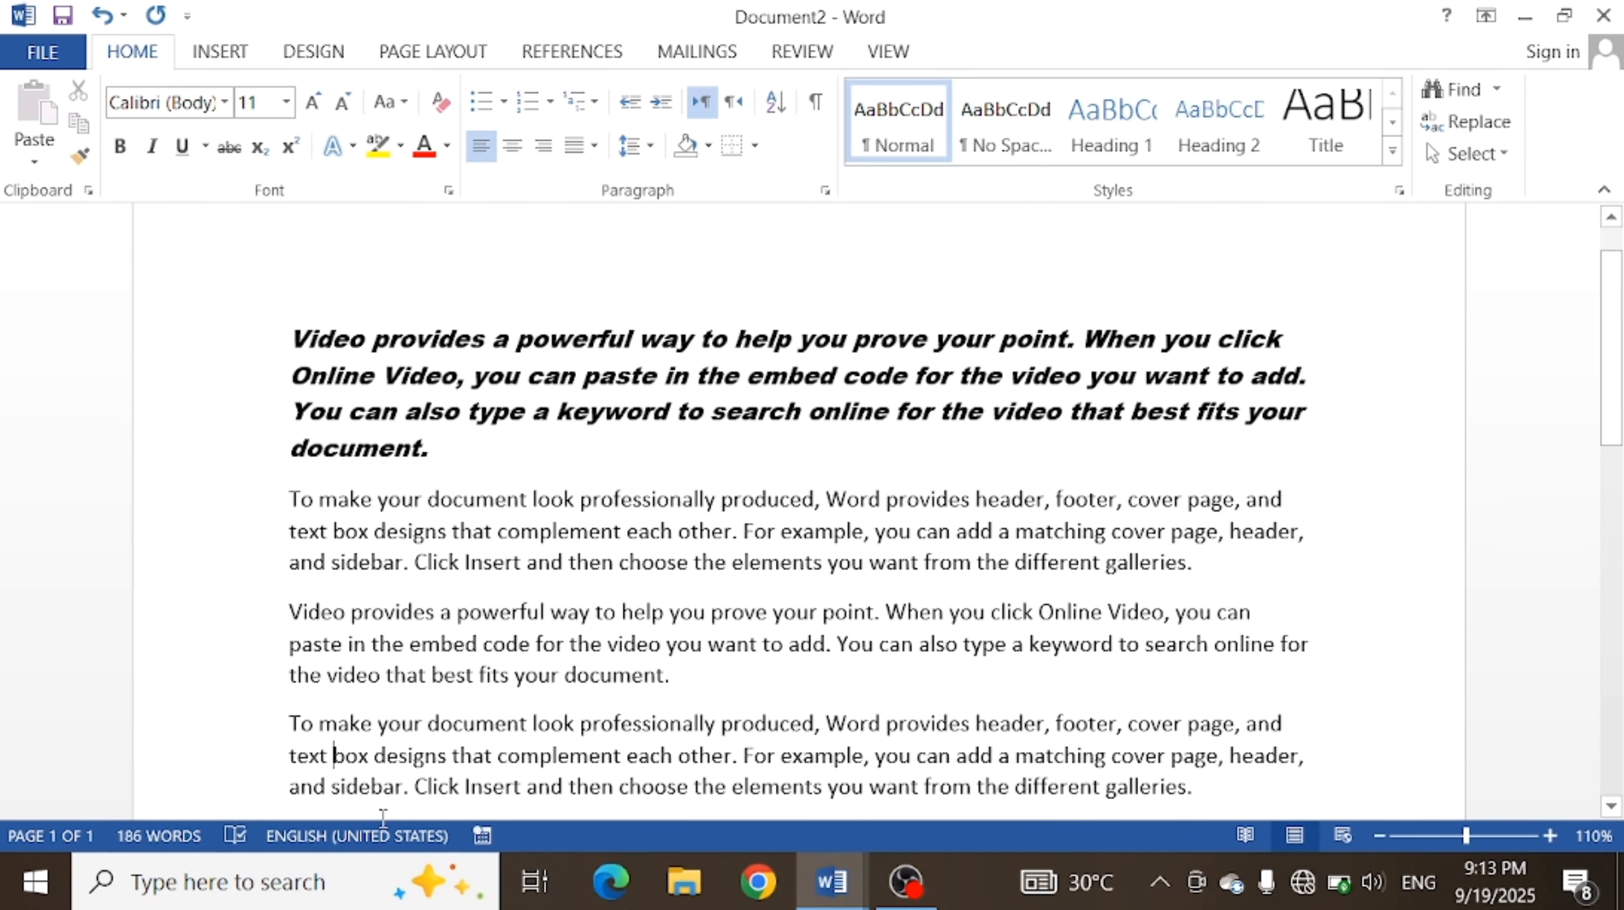
- Select the whole second paragraph and format it as bold, italic and underlined with red font color
click(290, 499)
drag(291, 499, 1618, 575)
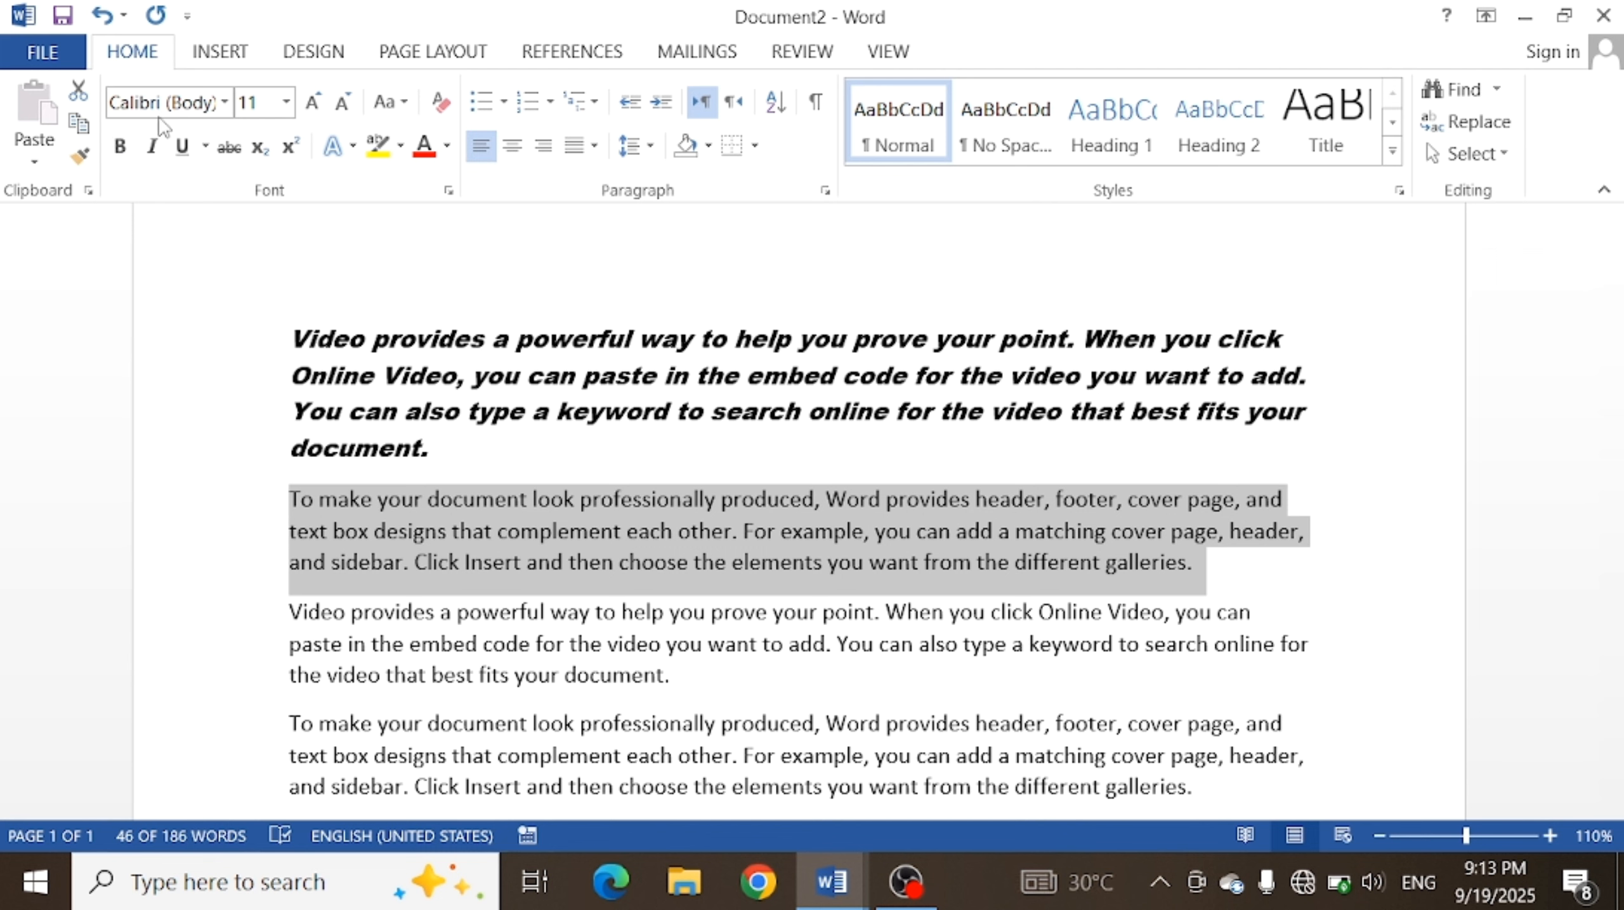
click(118, 145)
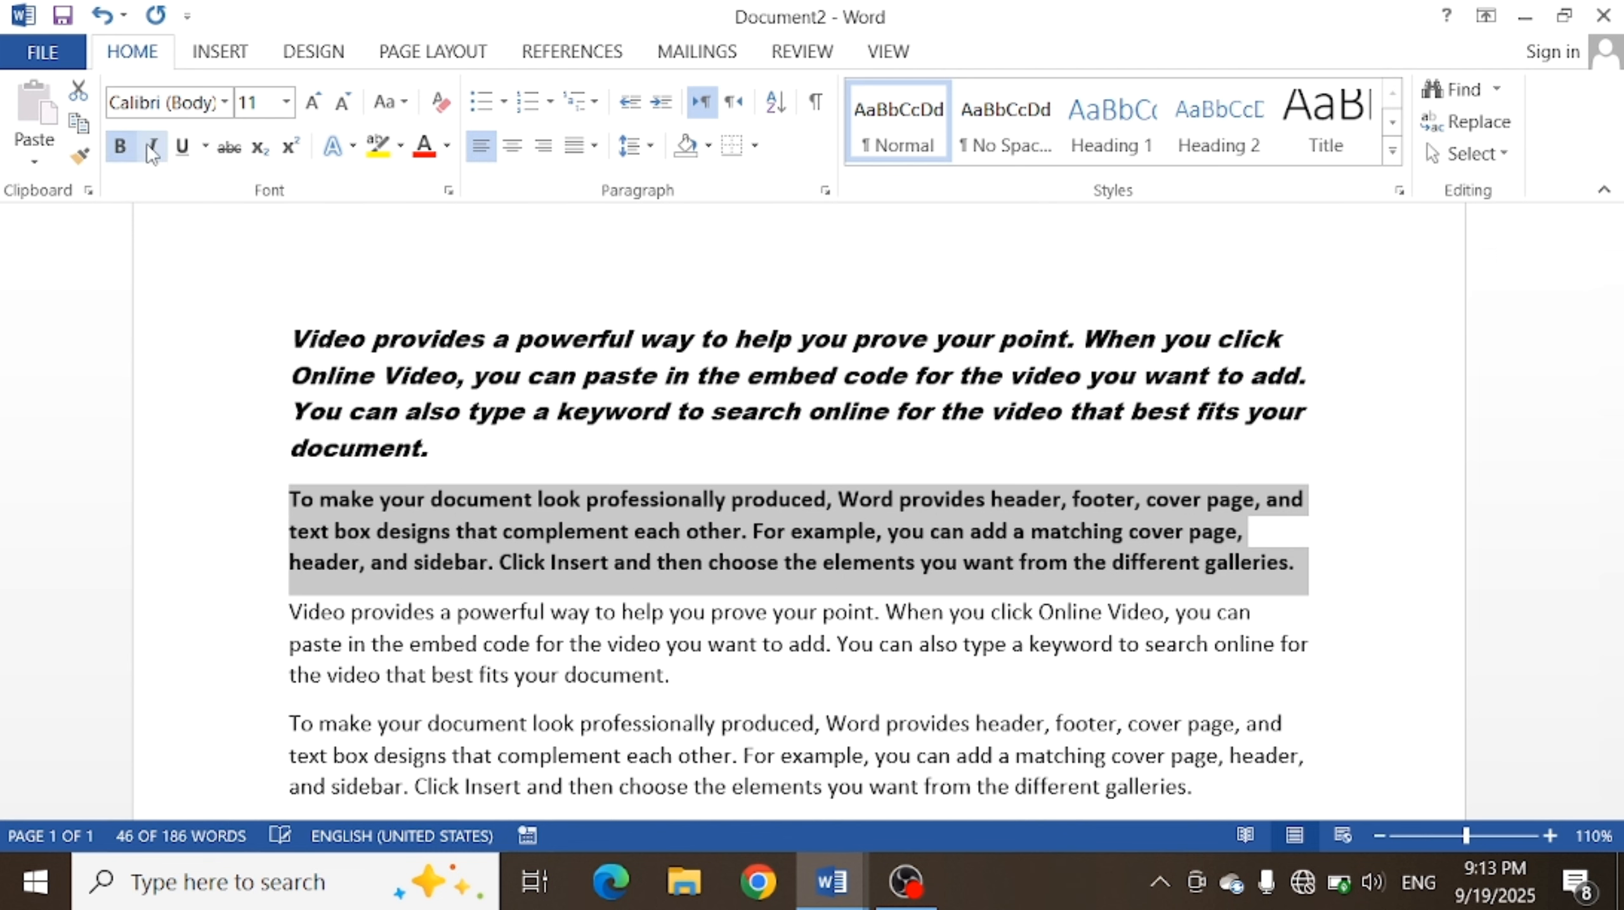
click(153, 152)
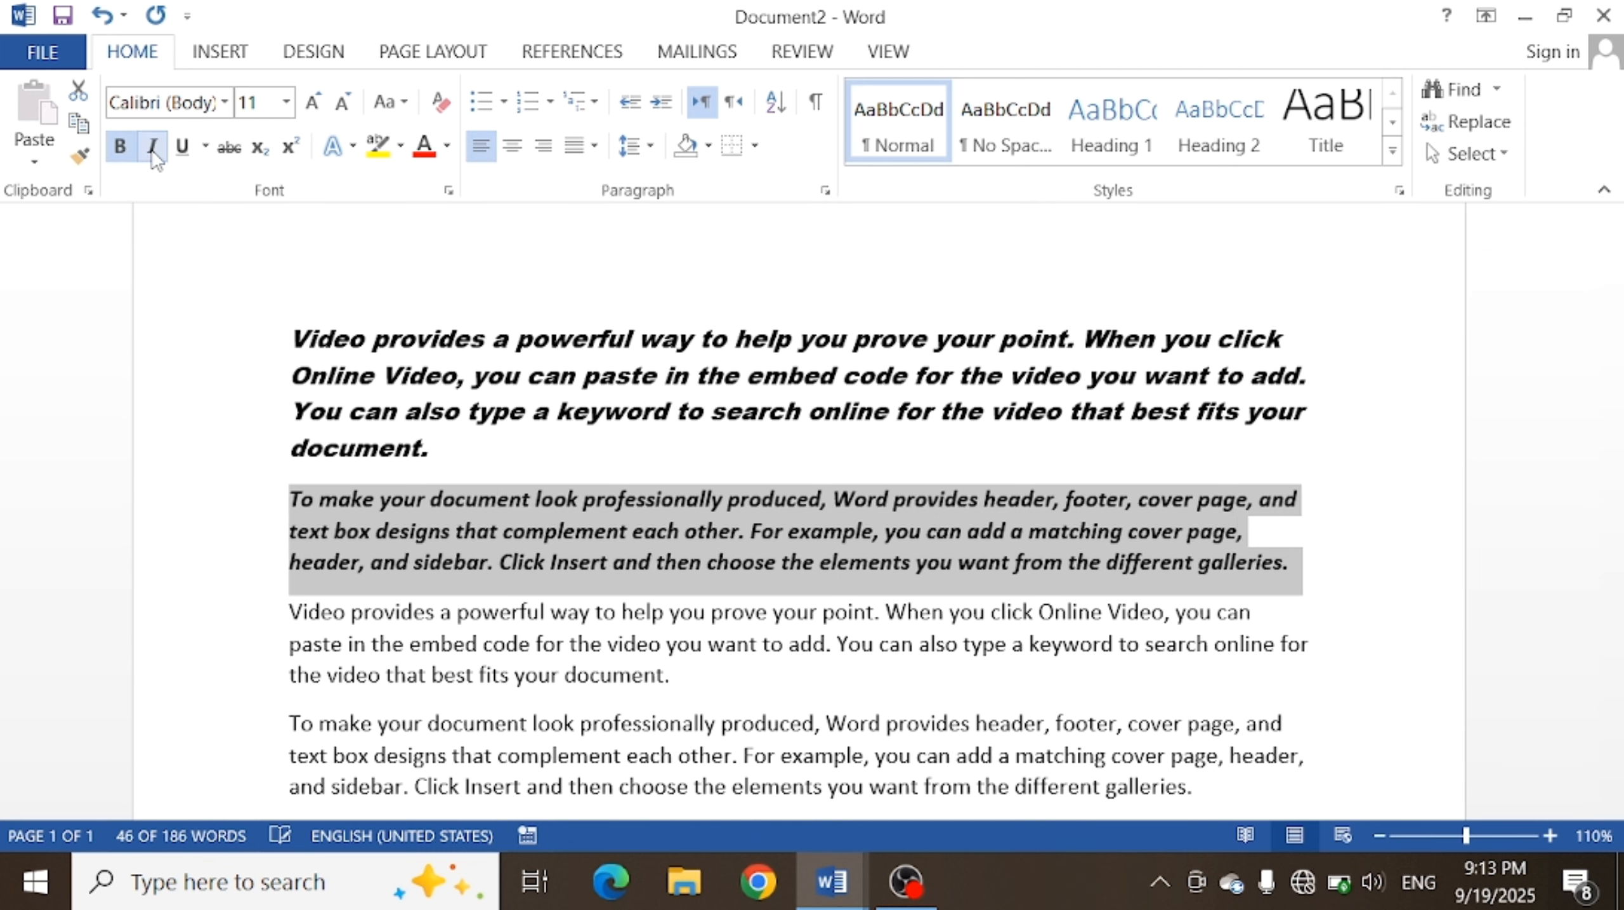
click(185, 152)
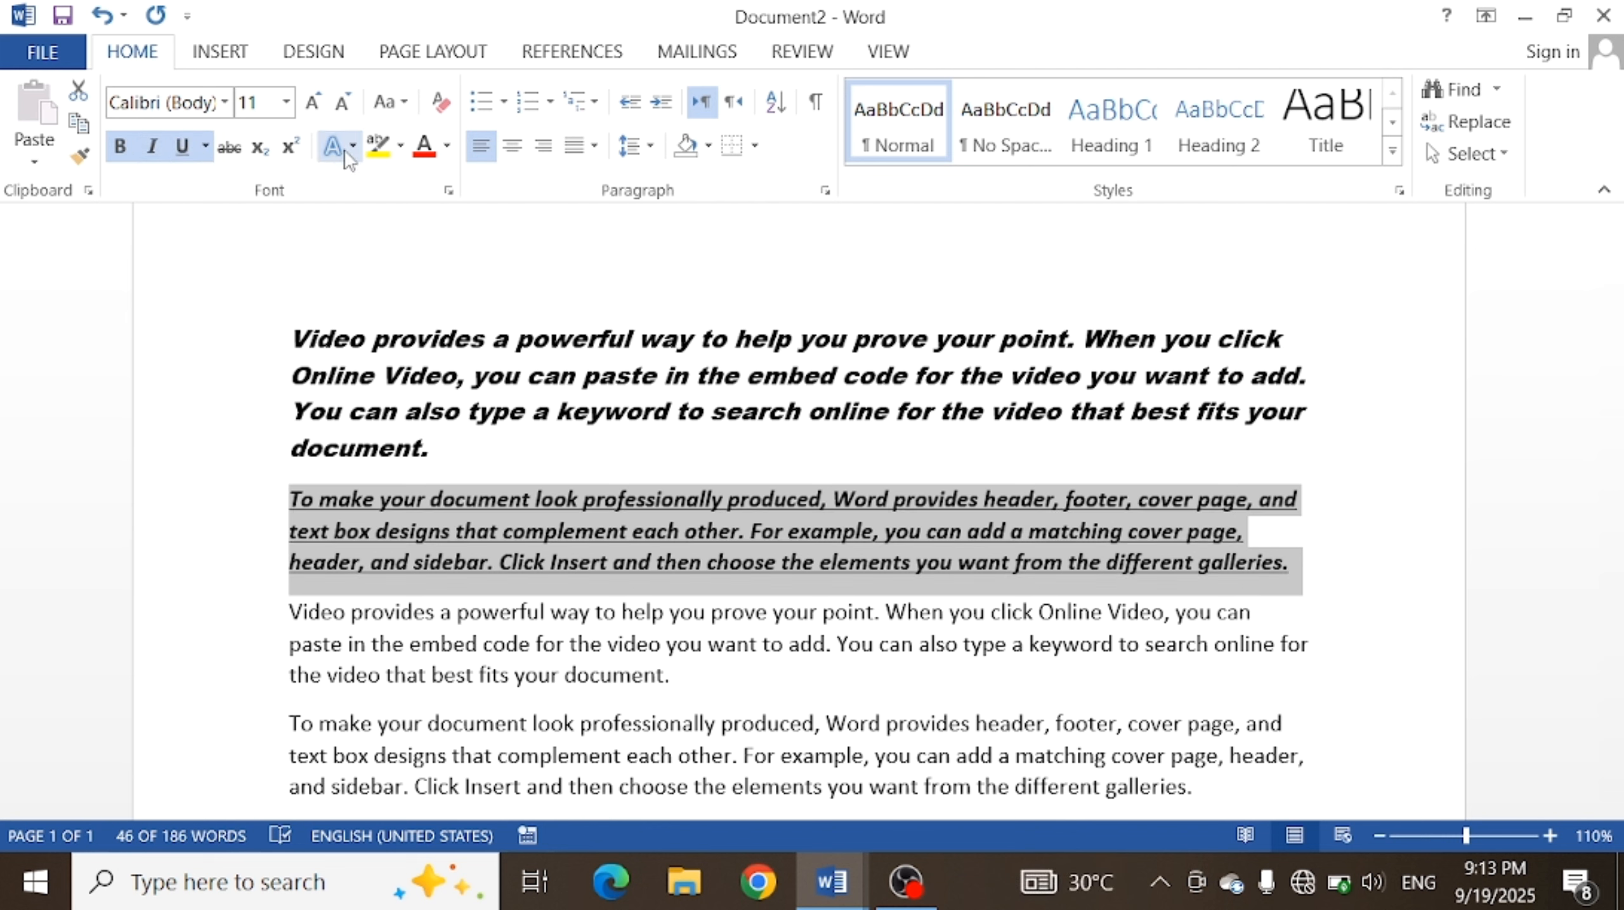
click(425, 147)
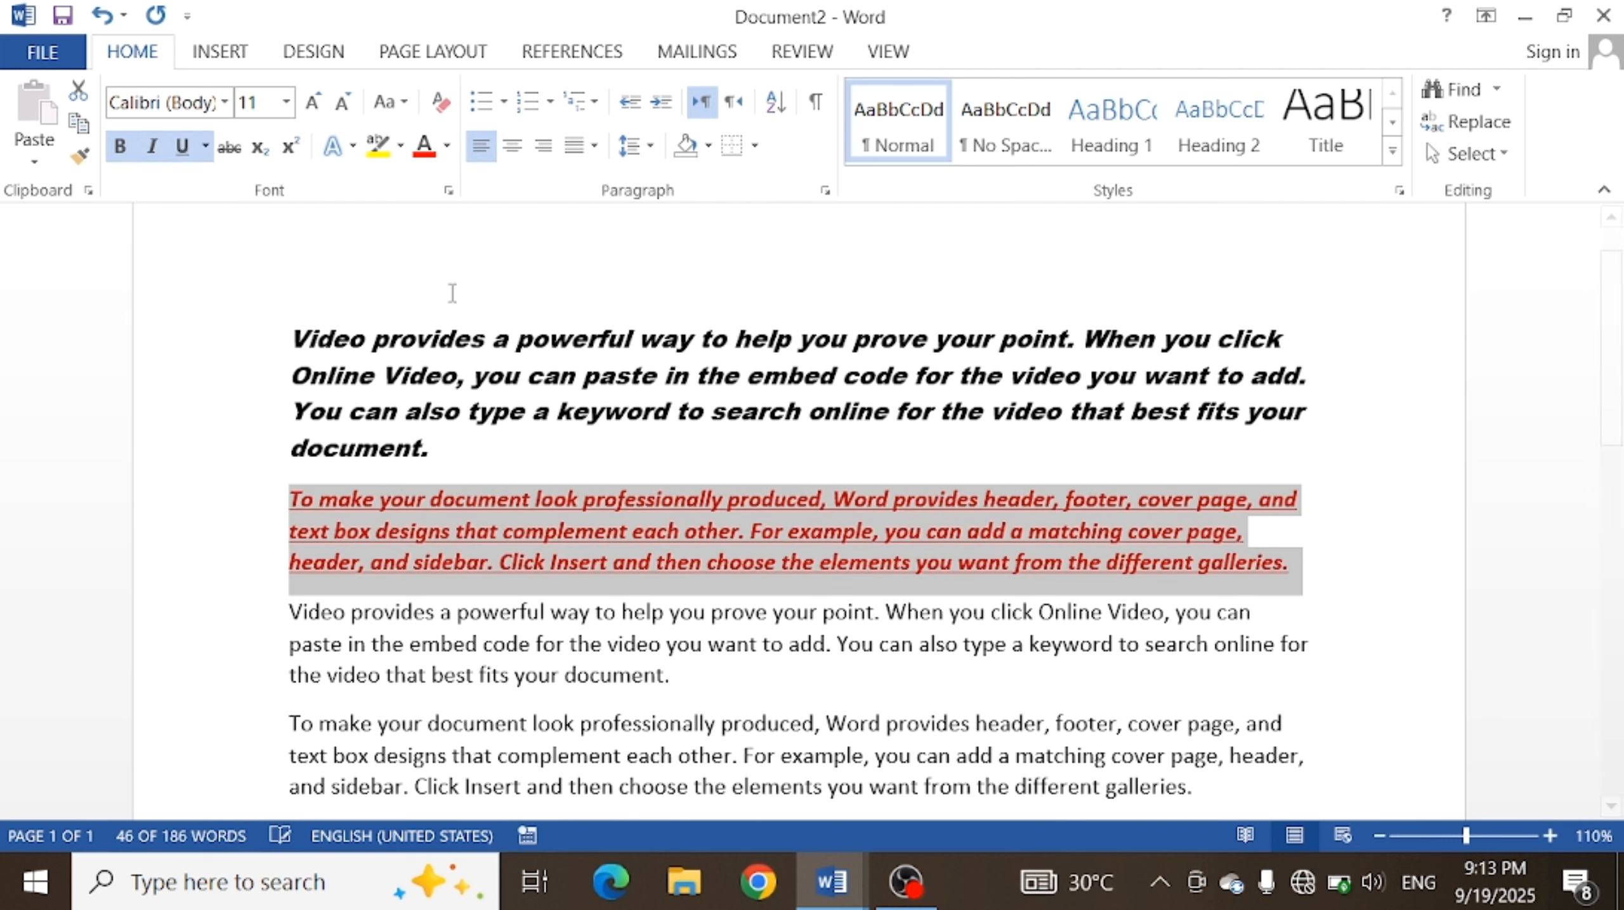
- Move the insertion point through the differently formatted paragraphs to examine their font formatting
click(556, 640)
key(Down)
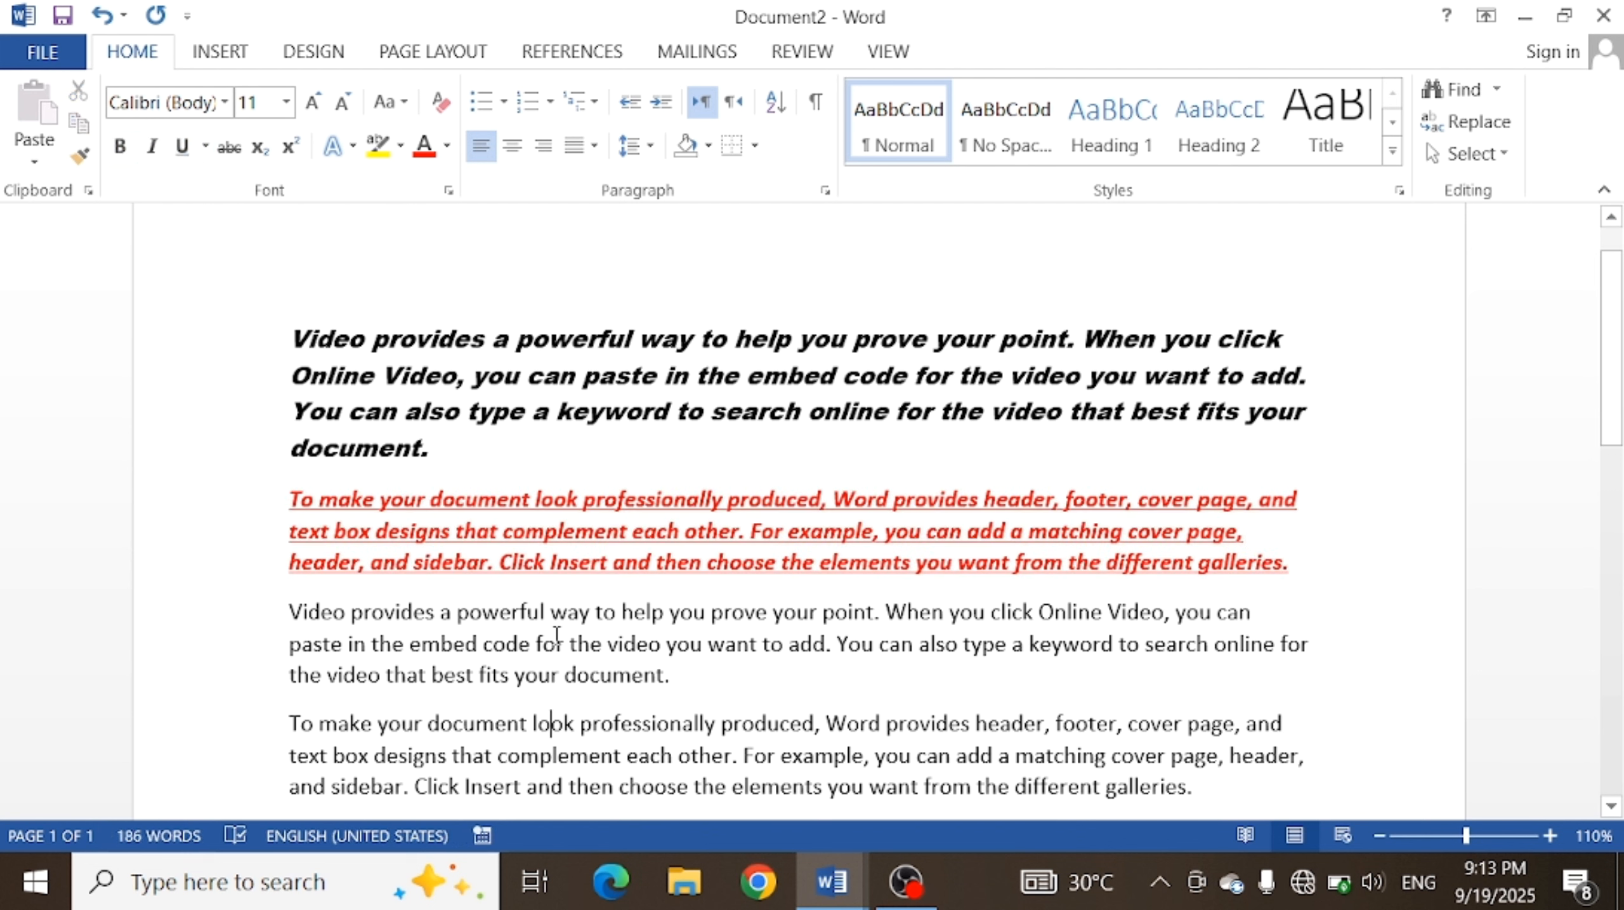
key(Up)
key(Up)
key(Up)
key(Up)
key(Up)
key(Up)
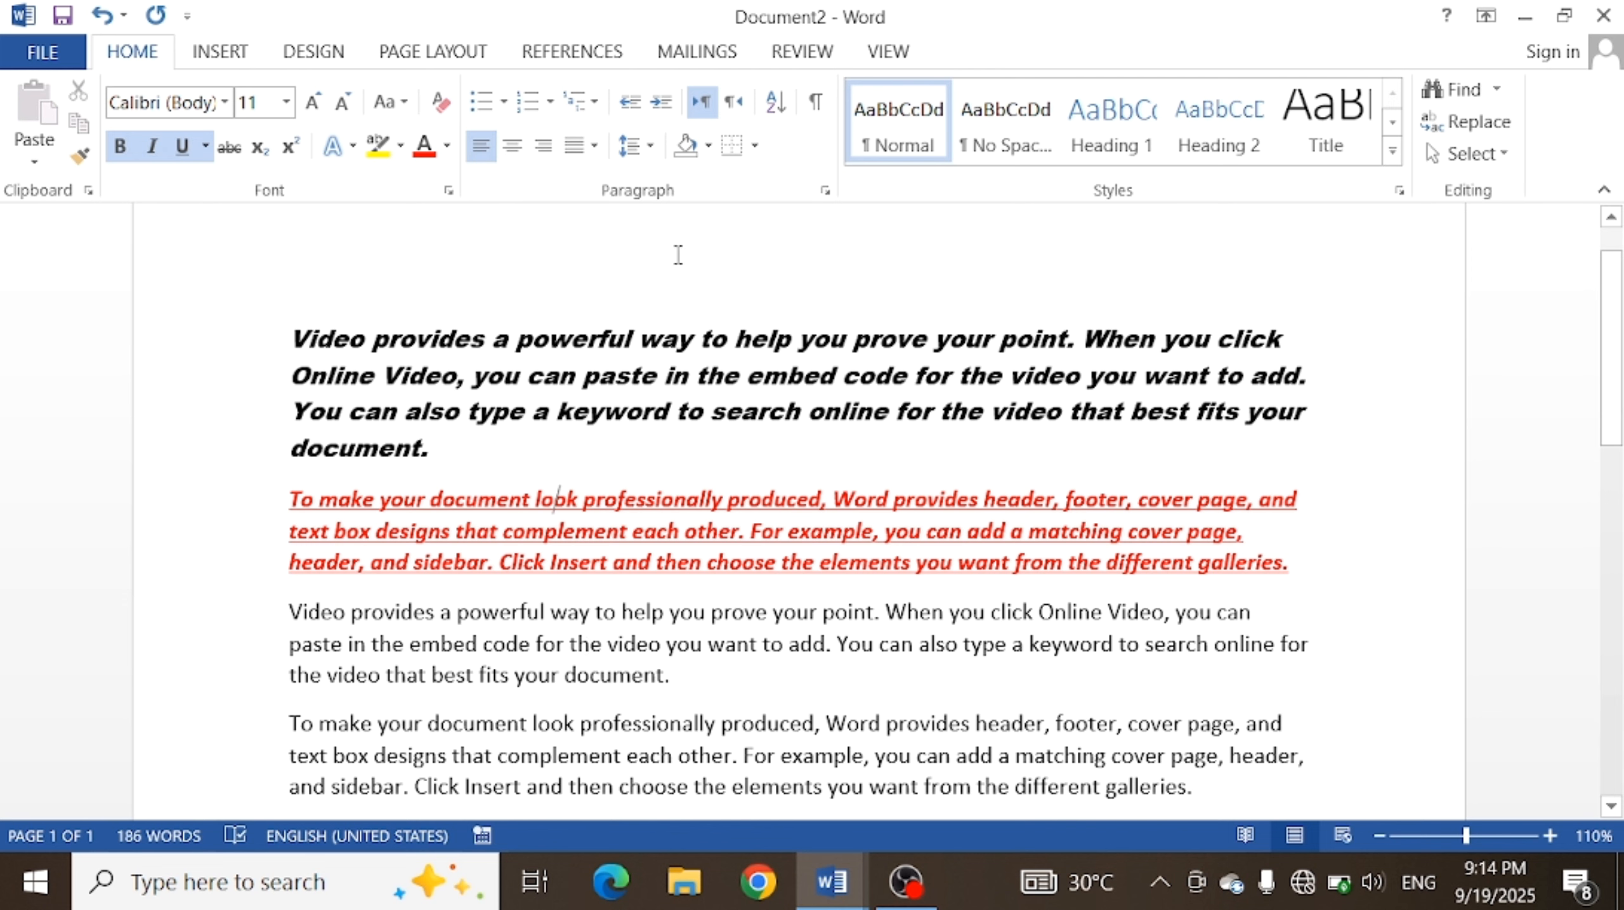
click(989, 377)
key(ctrl+End)
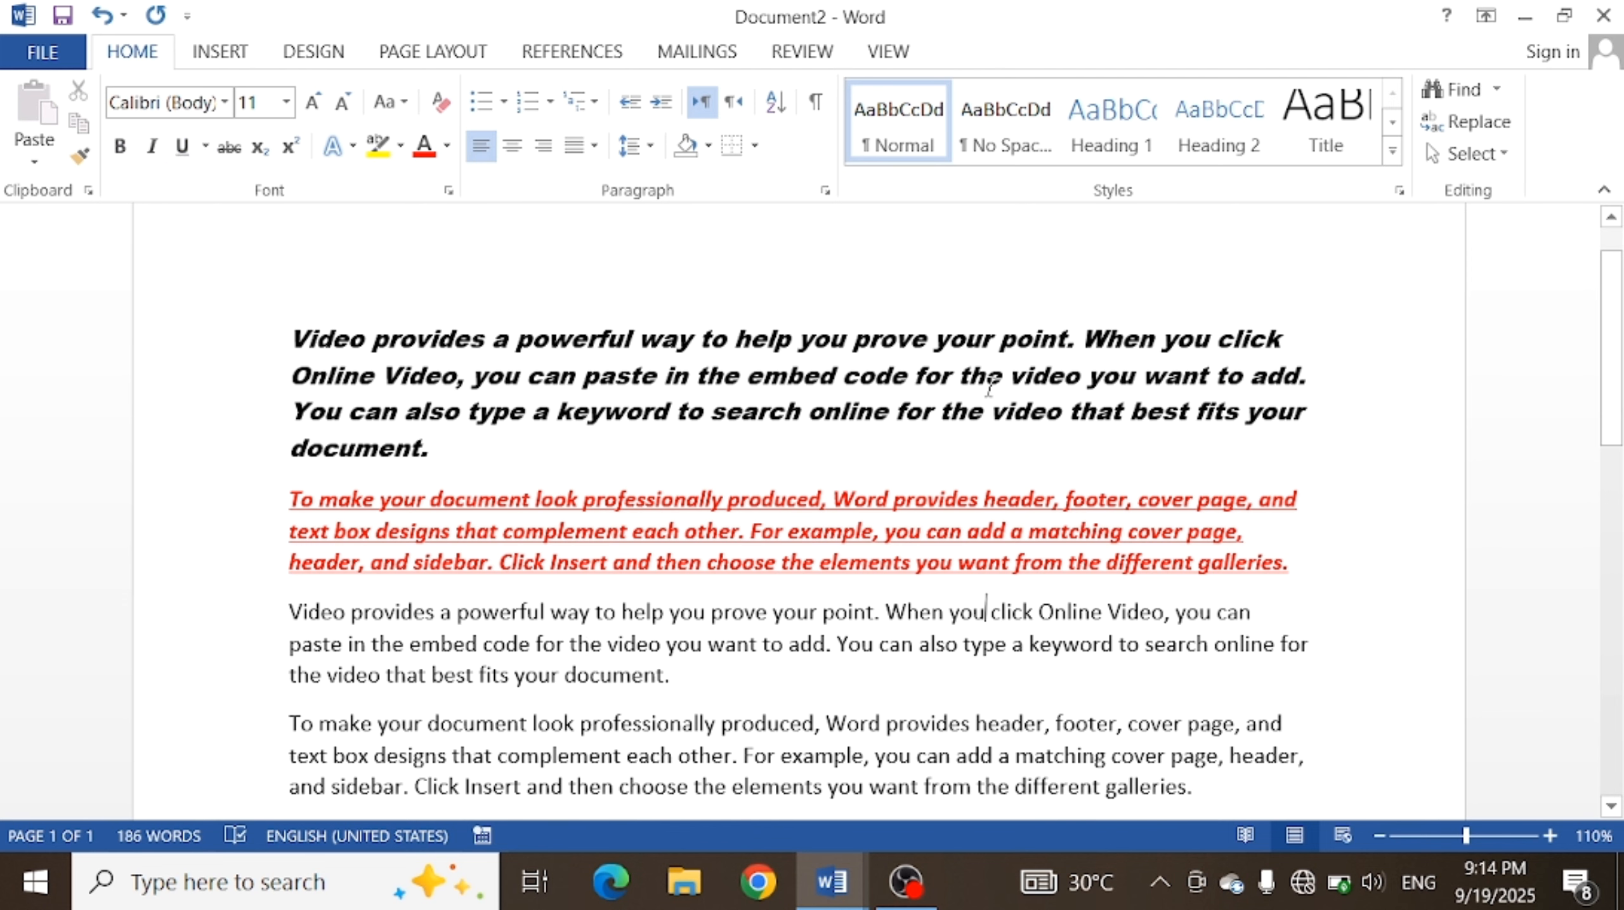
key(Up)
key(Up)
key(Up)
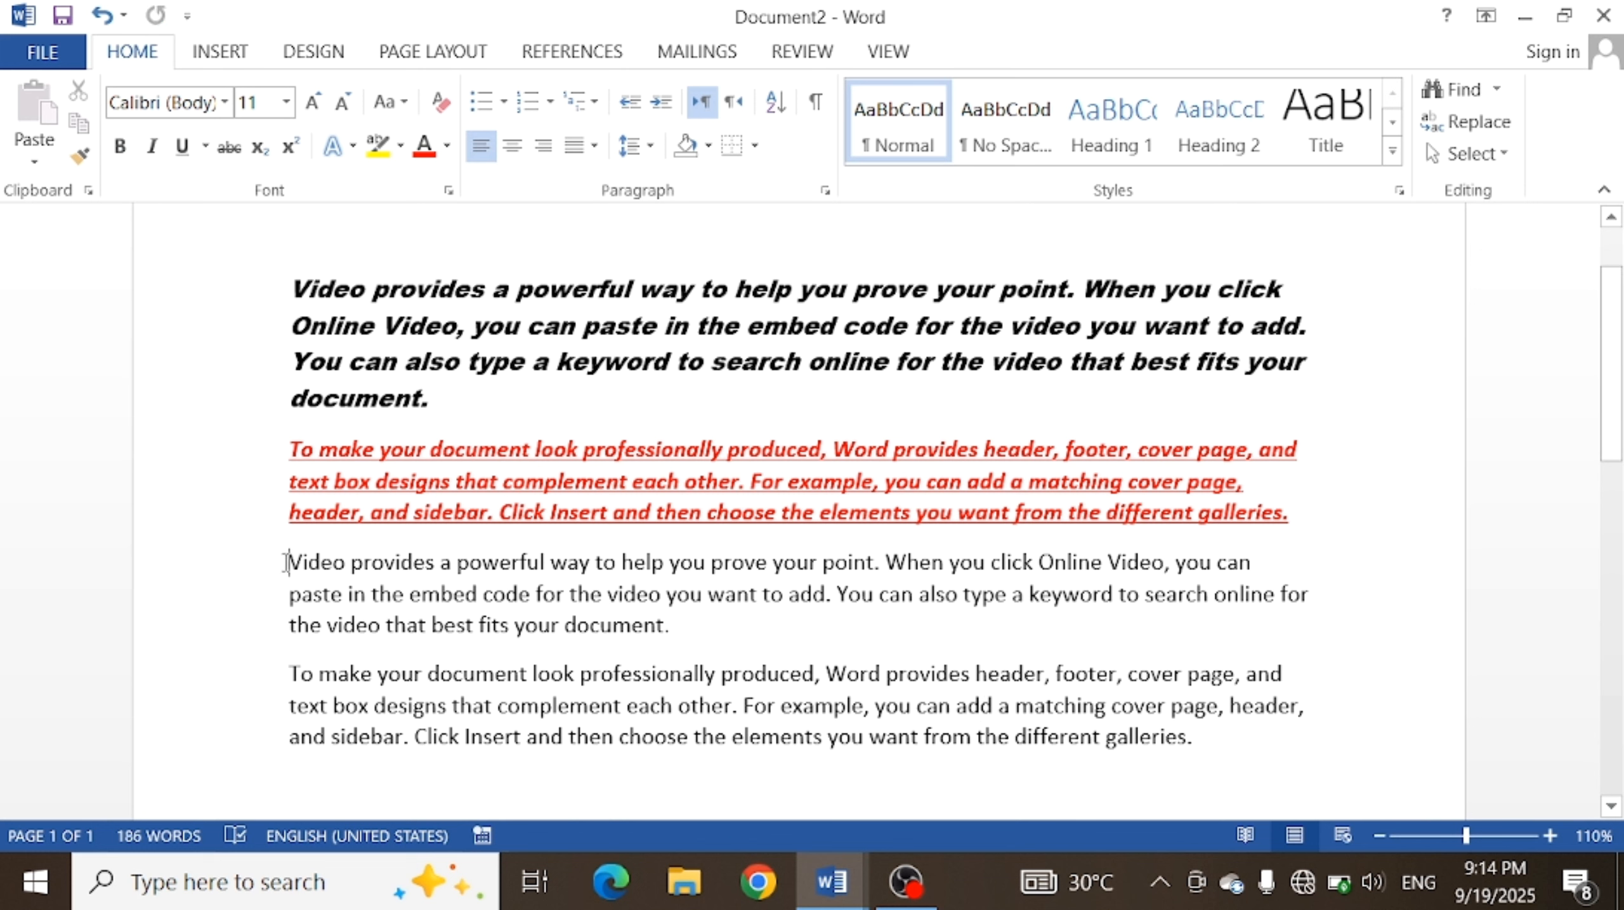
- Cut the first line of the third paragraph and paste it on a new line below that paragraph
drag(286, 562, 1292, 573)
key(ctrl+c)
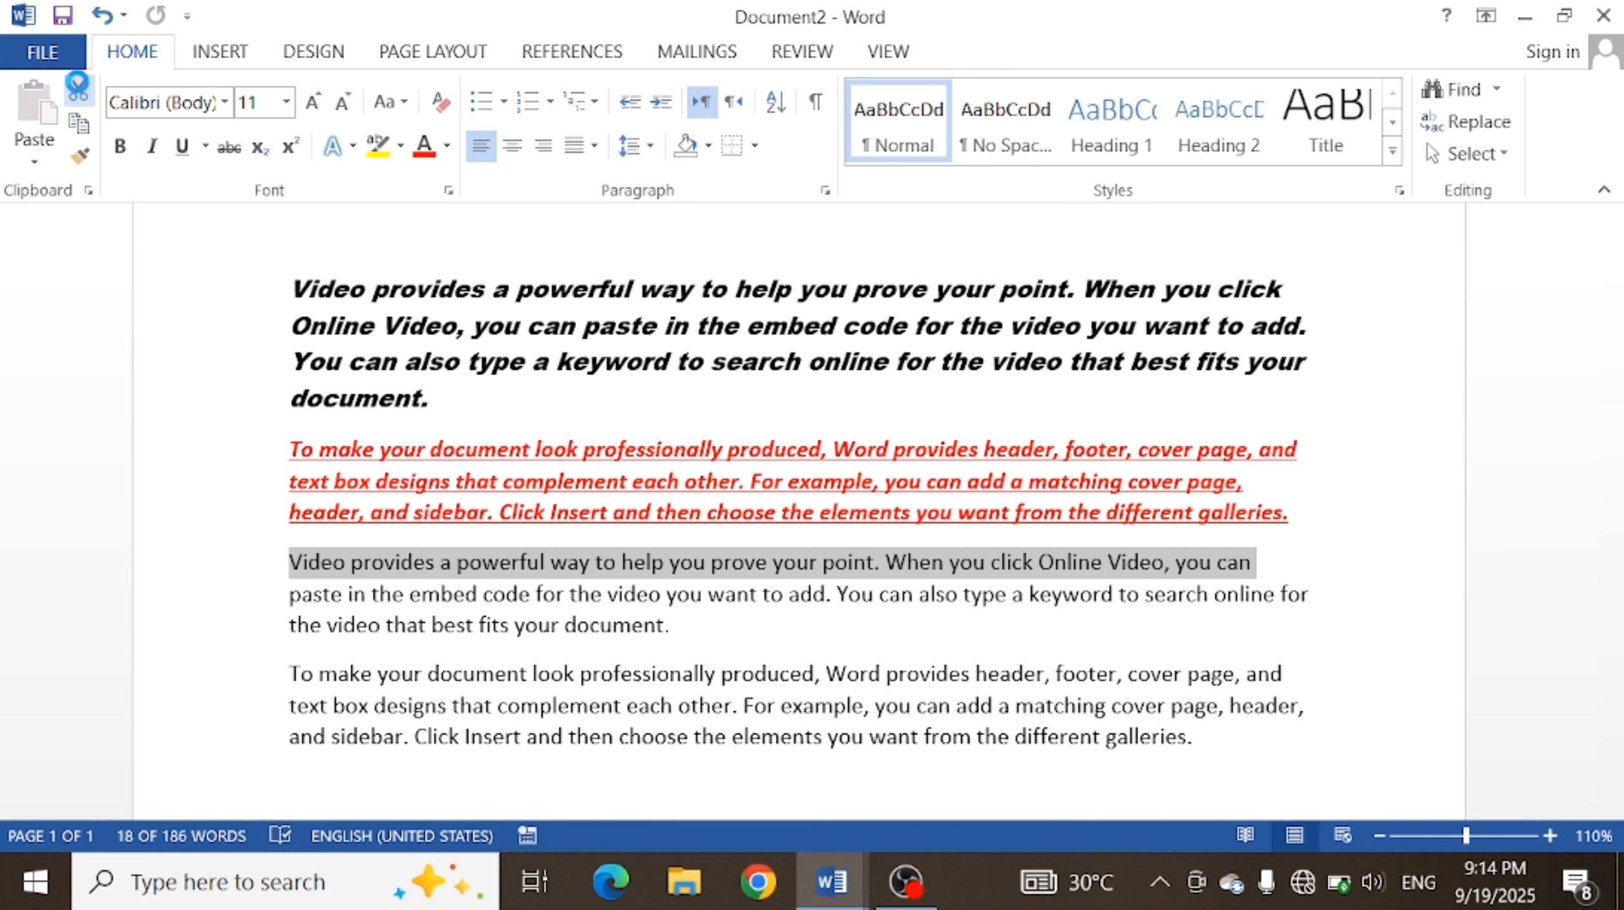
click(78, 92)
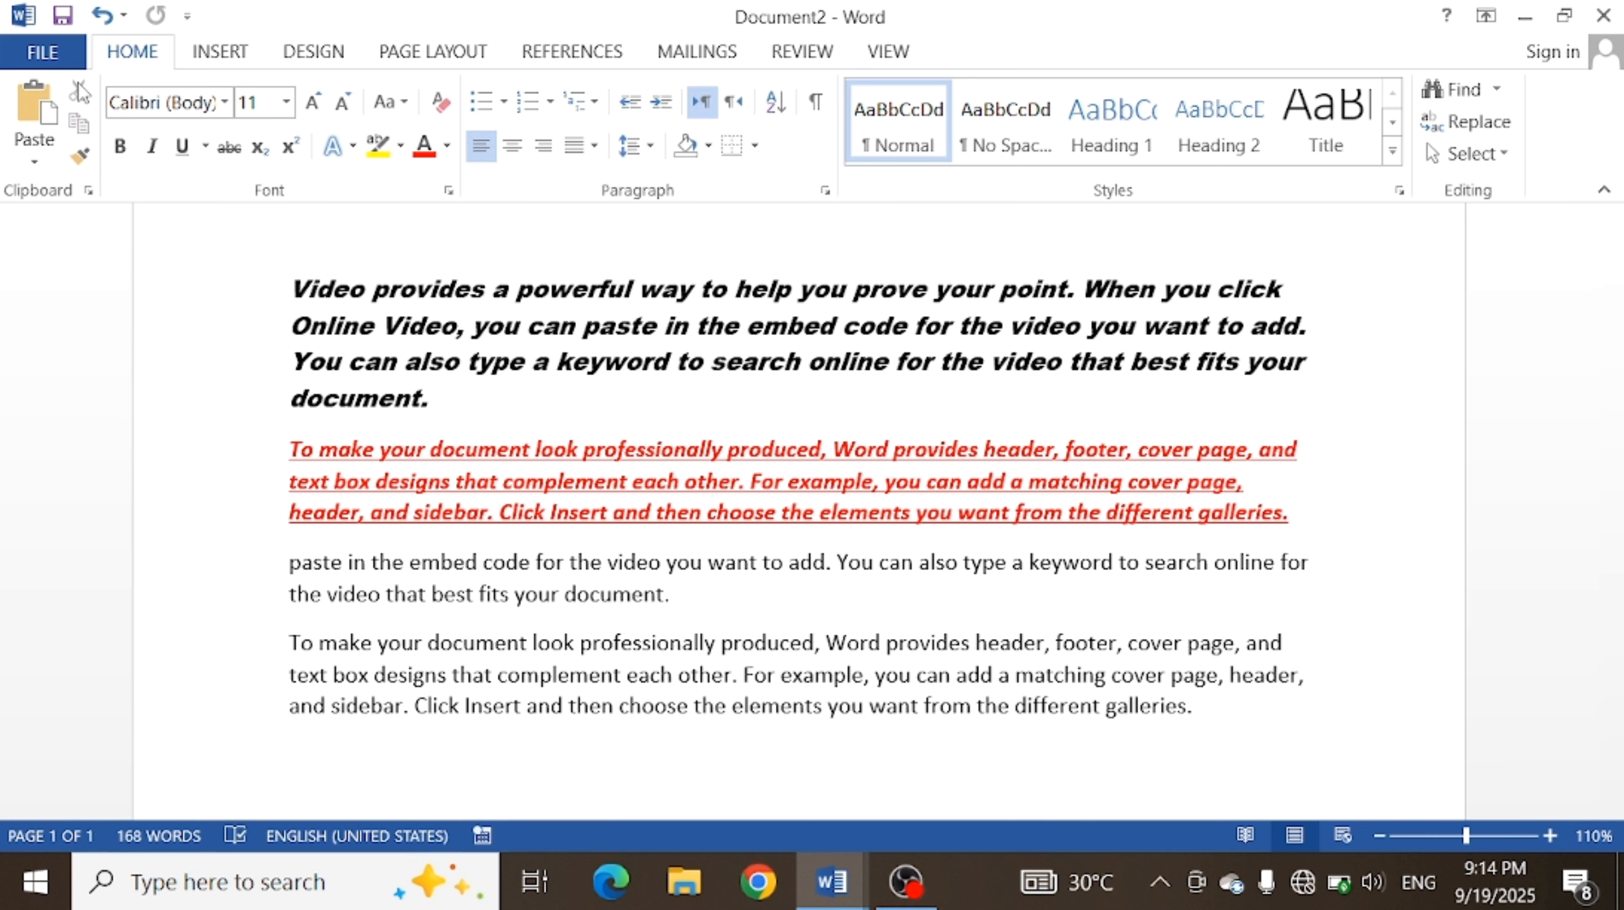
click(381, 639)
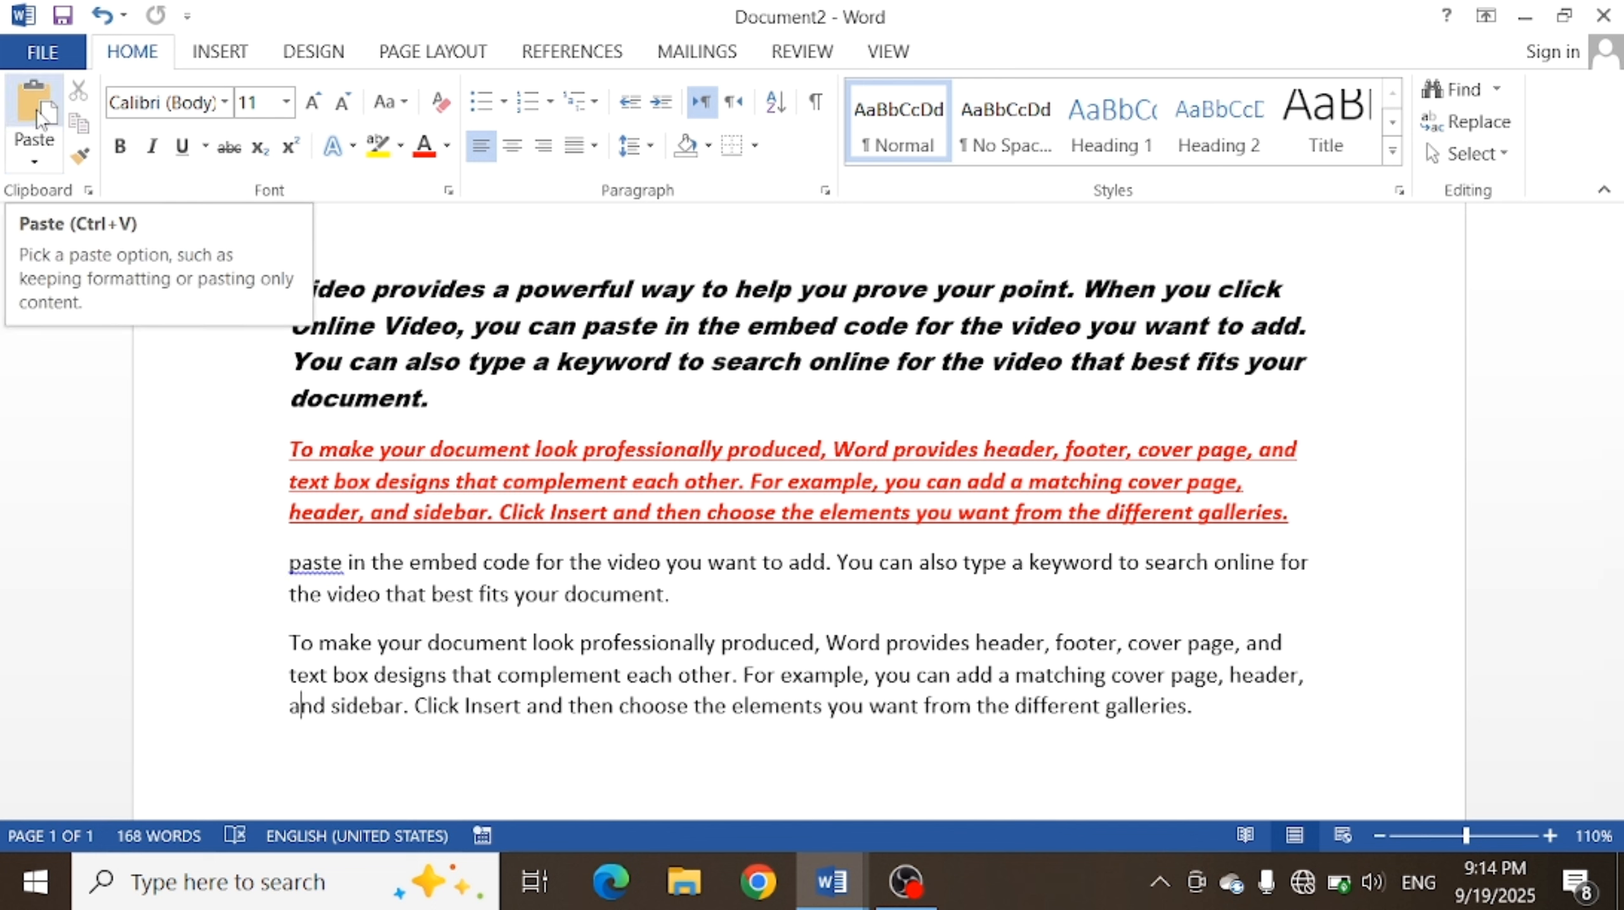
click(684, 614)
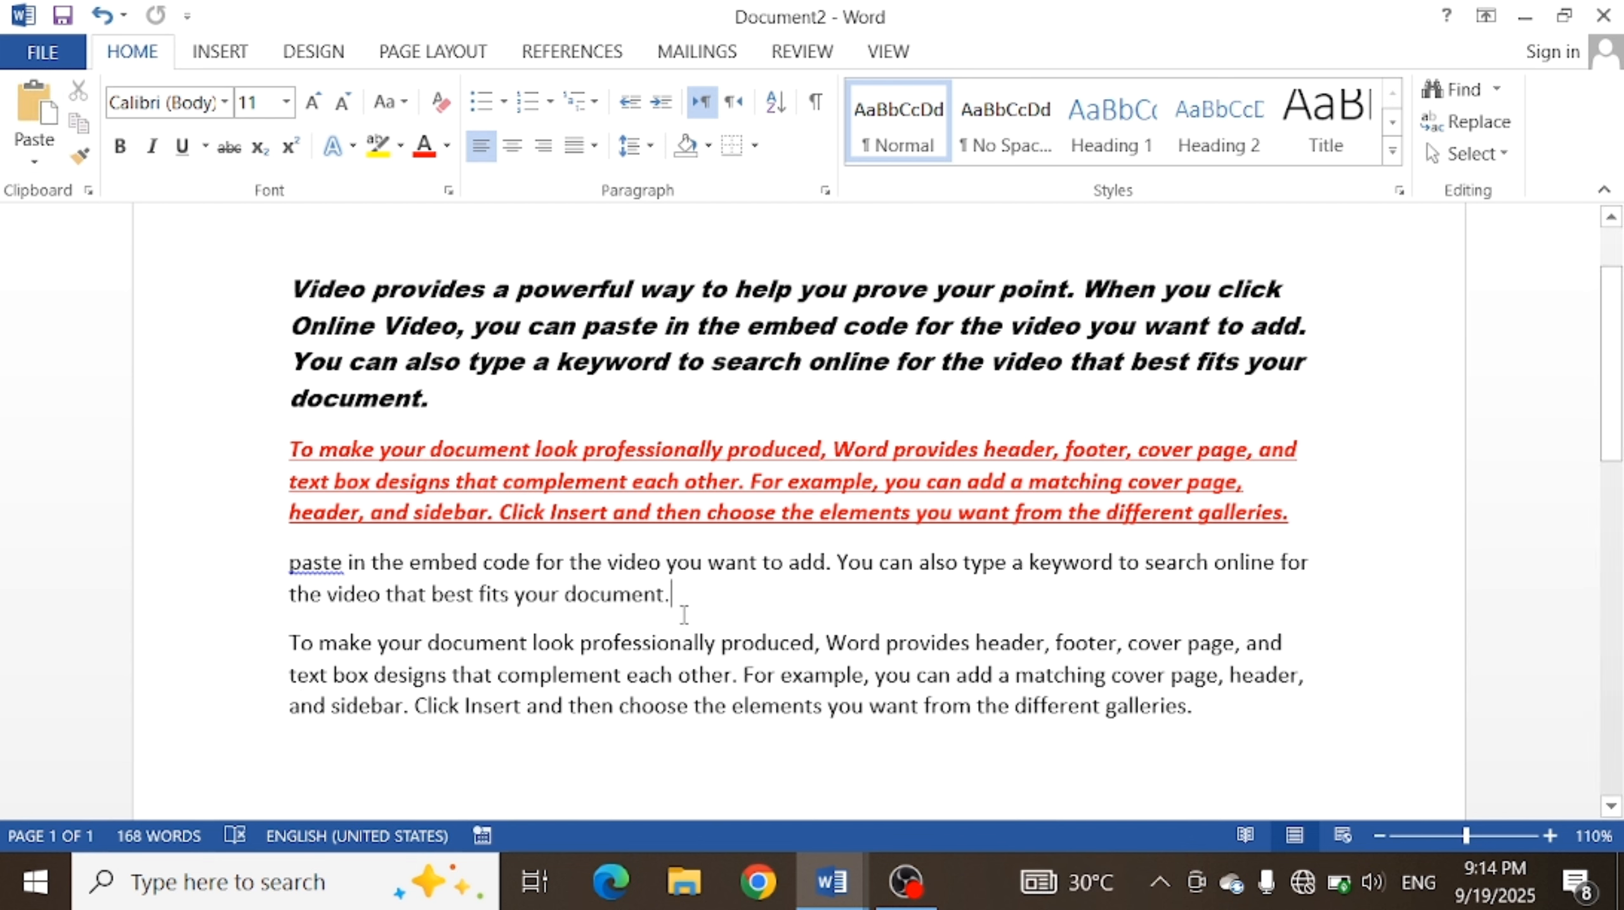
key(Return)
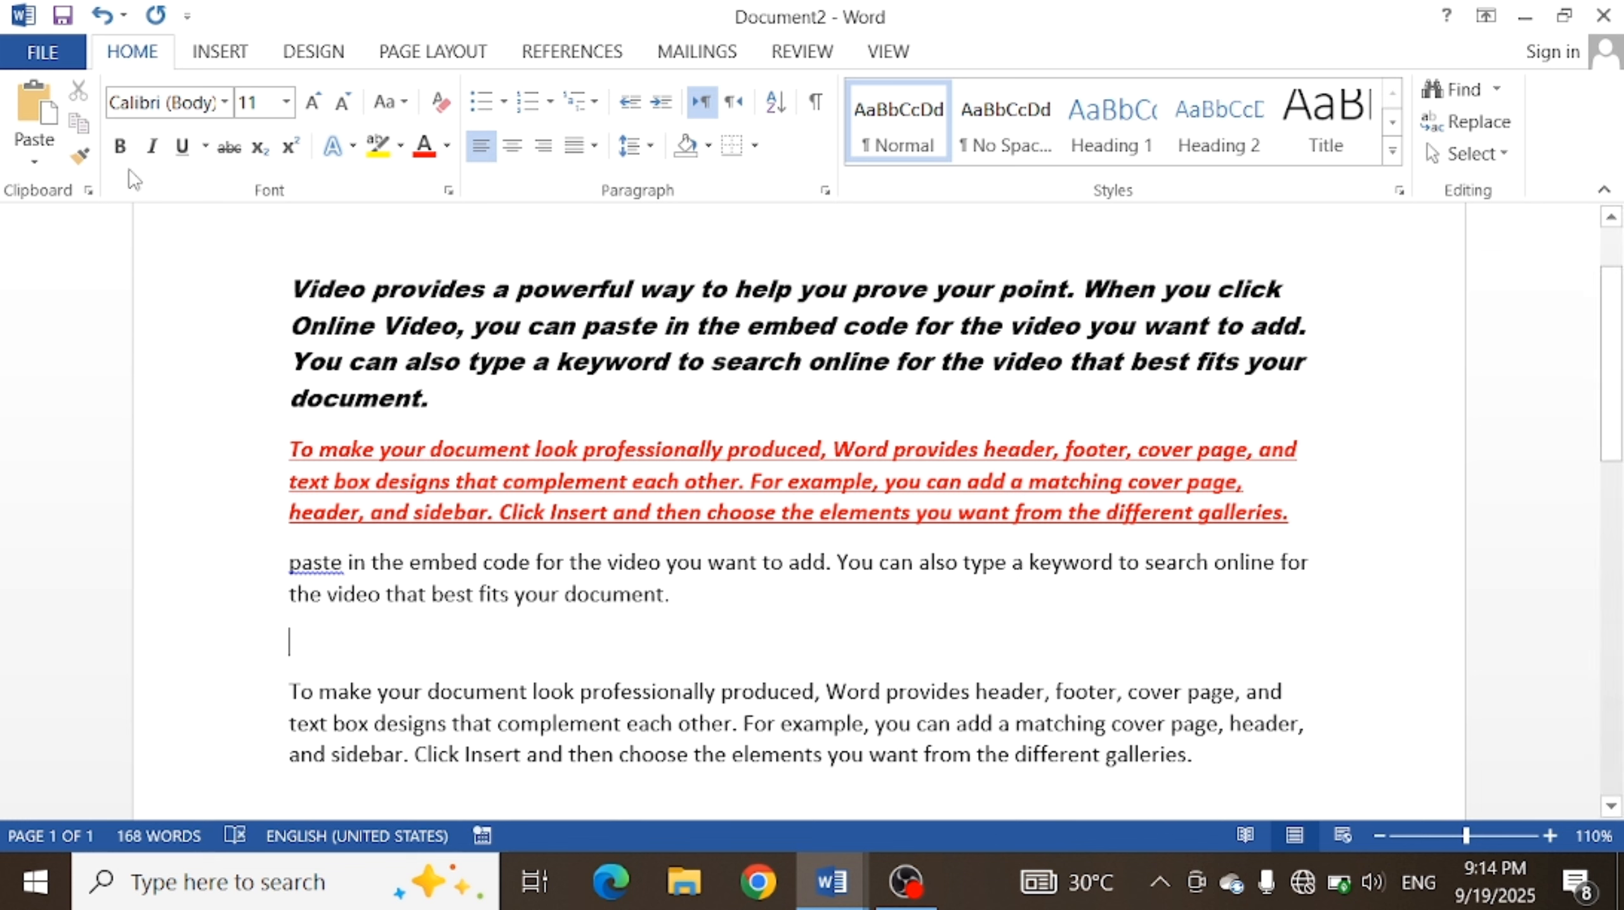
click(39, 118)
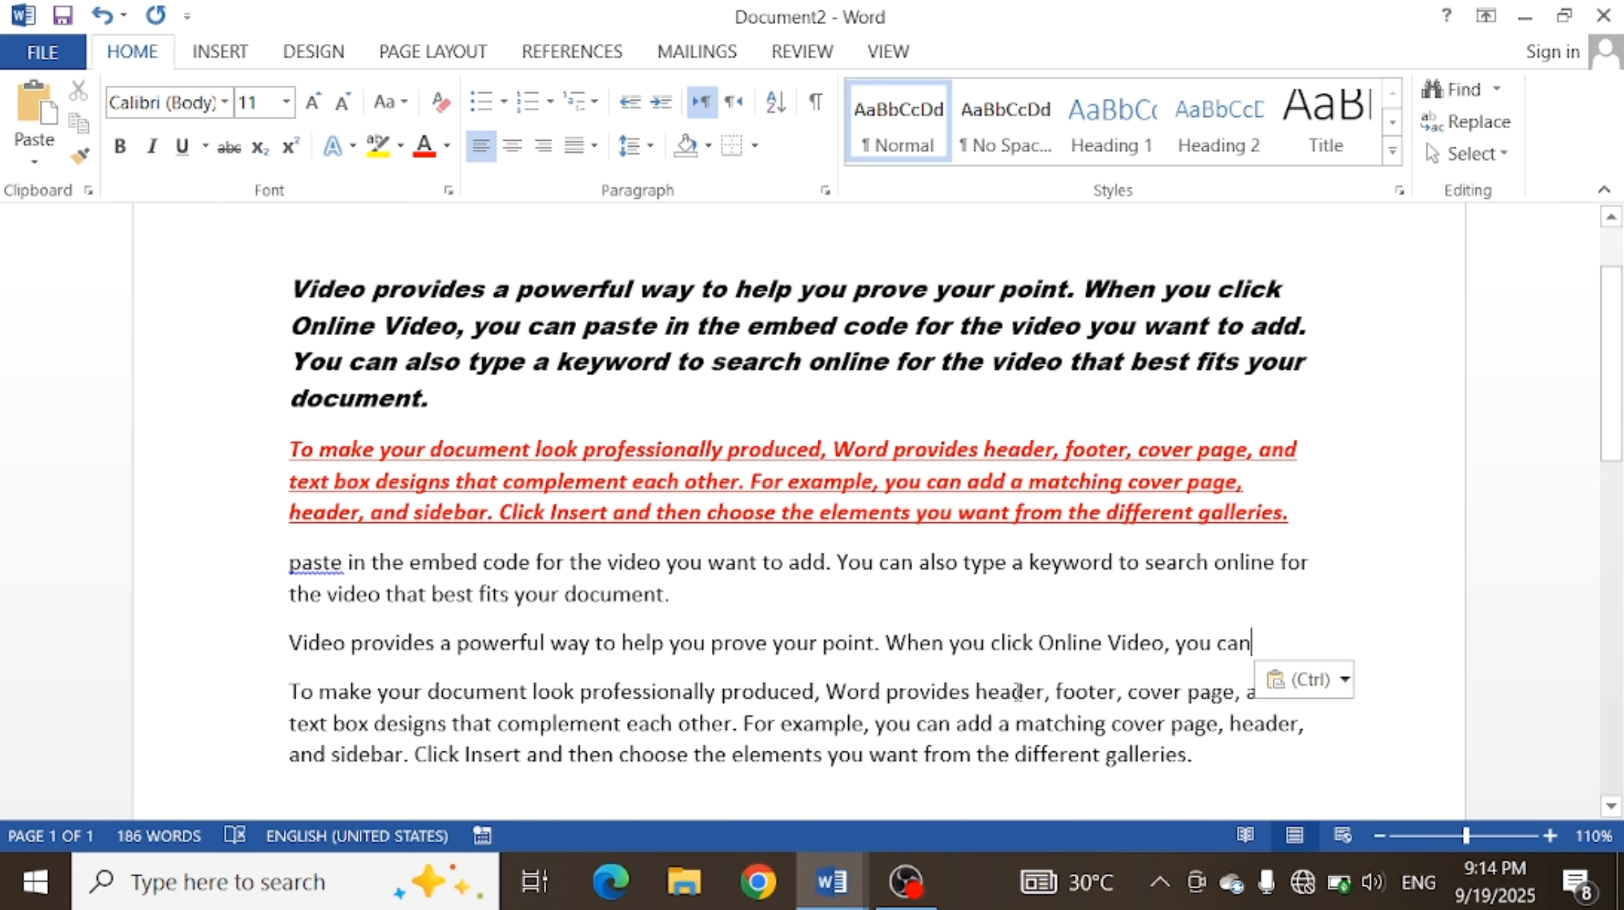
- Undo the paste, the added line and the cut of the third paragraph's first line
key(ctrl+z)
key(ctrl+z)
key(ctrl+z)
- Cut the third paragraph's selected first line again and paste it twice in a new paragraph directly below
key(ctrl+c)
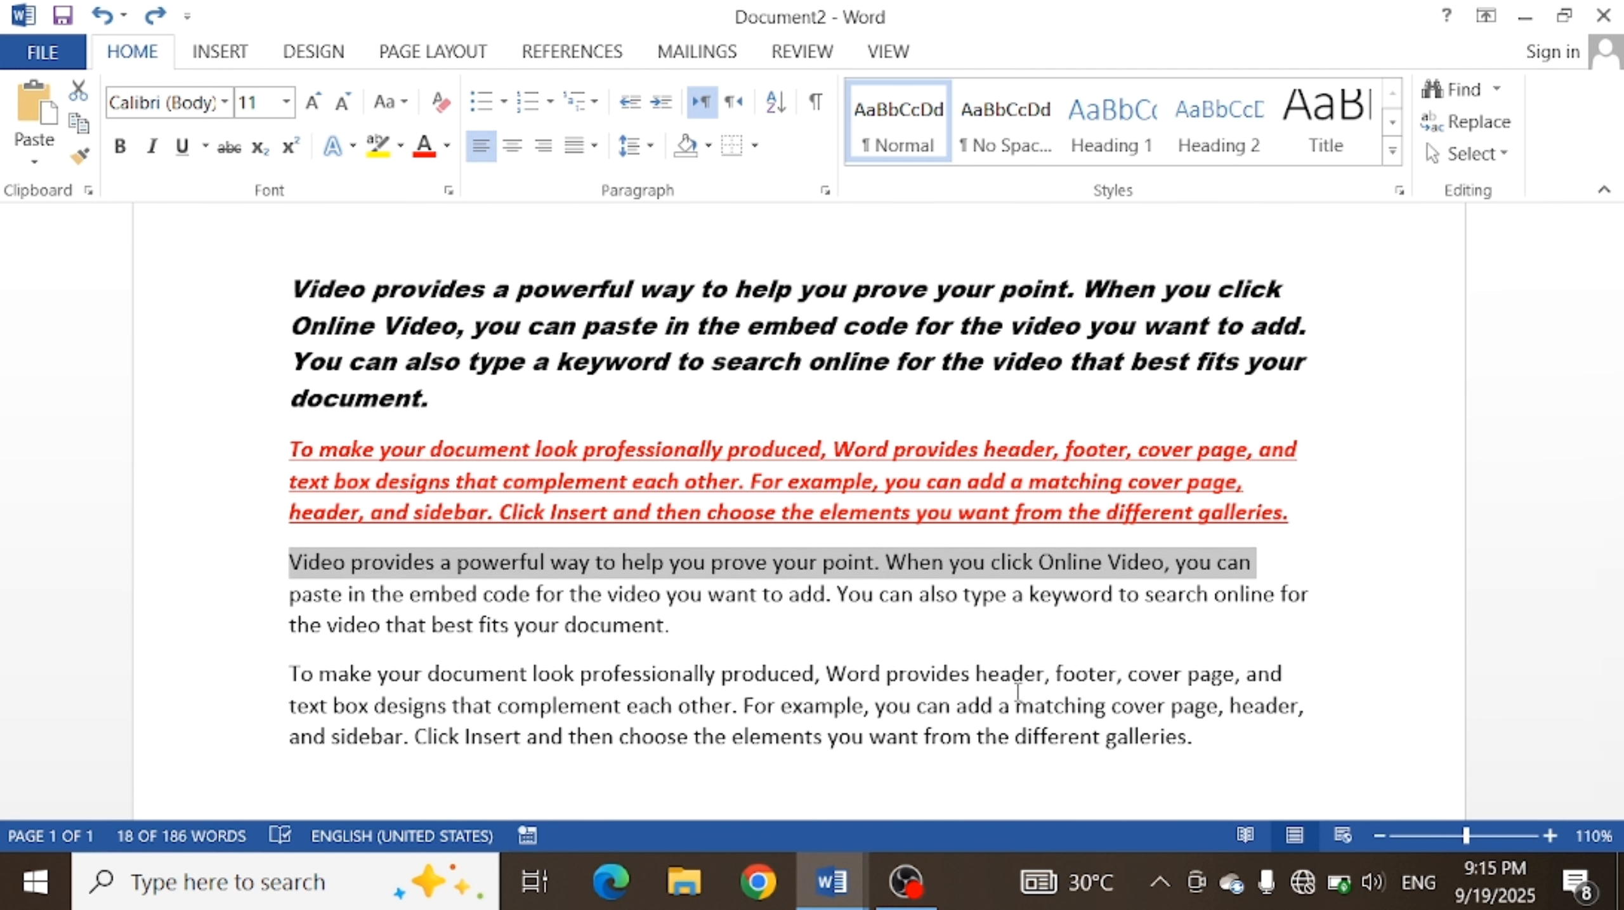
key(Delete)
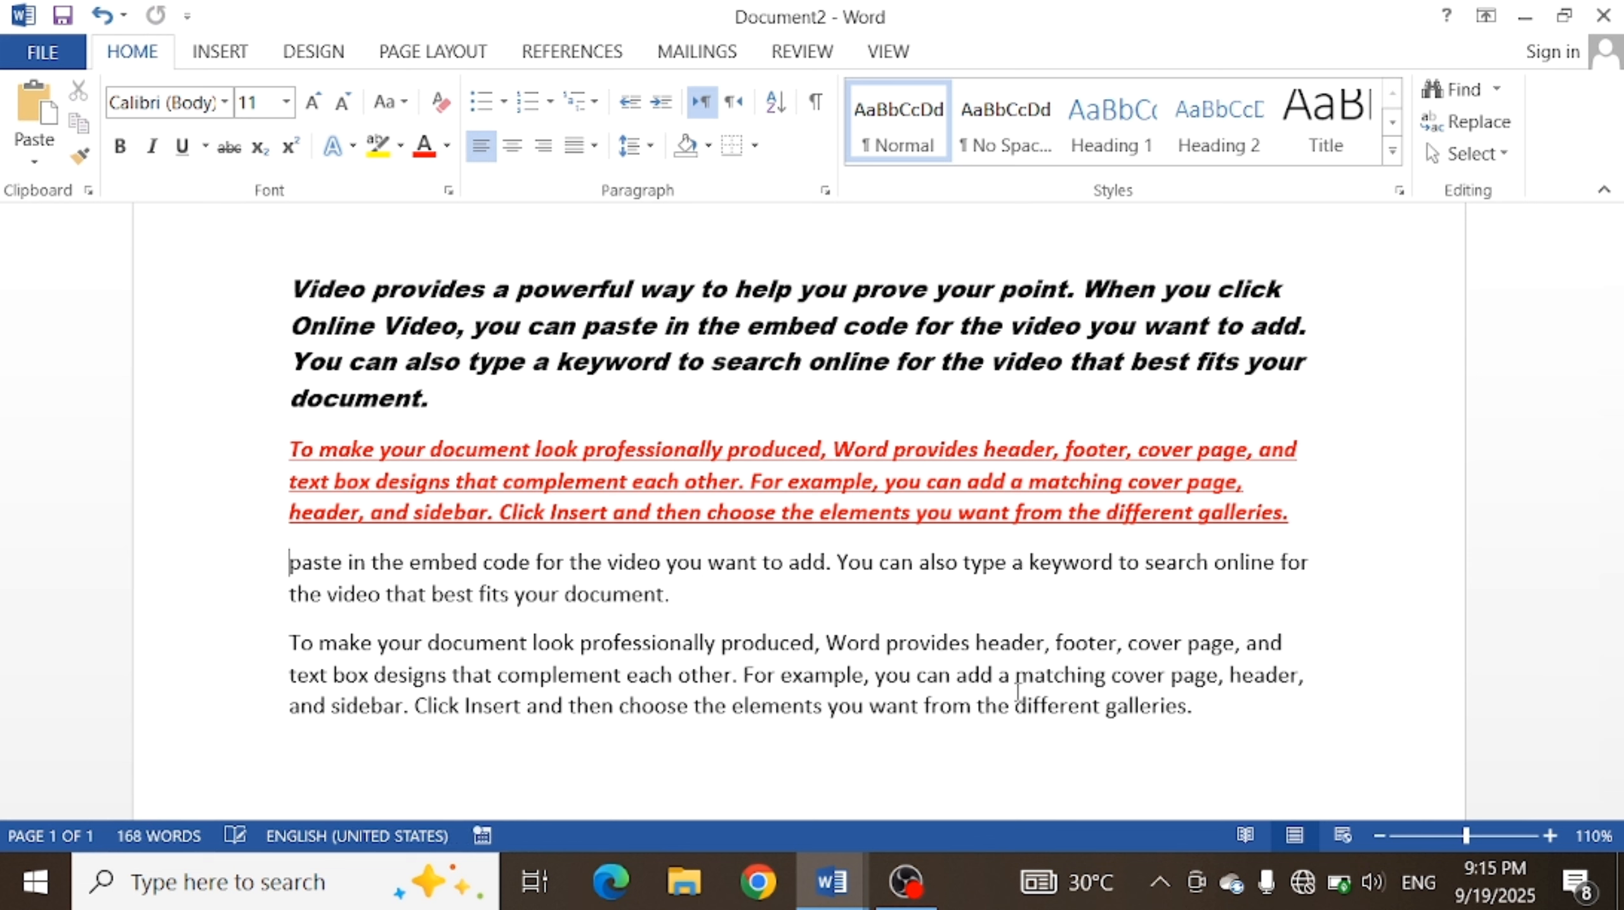
key(Down)
key(Down)
key(Down)
key(Up)
key(Return)
key(ctrl+v)
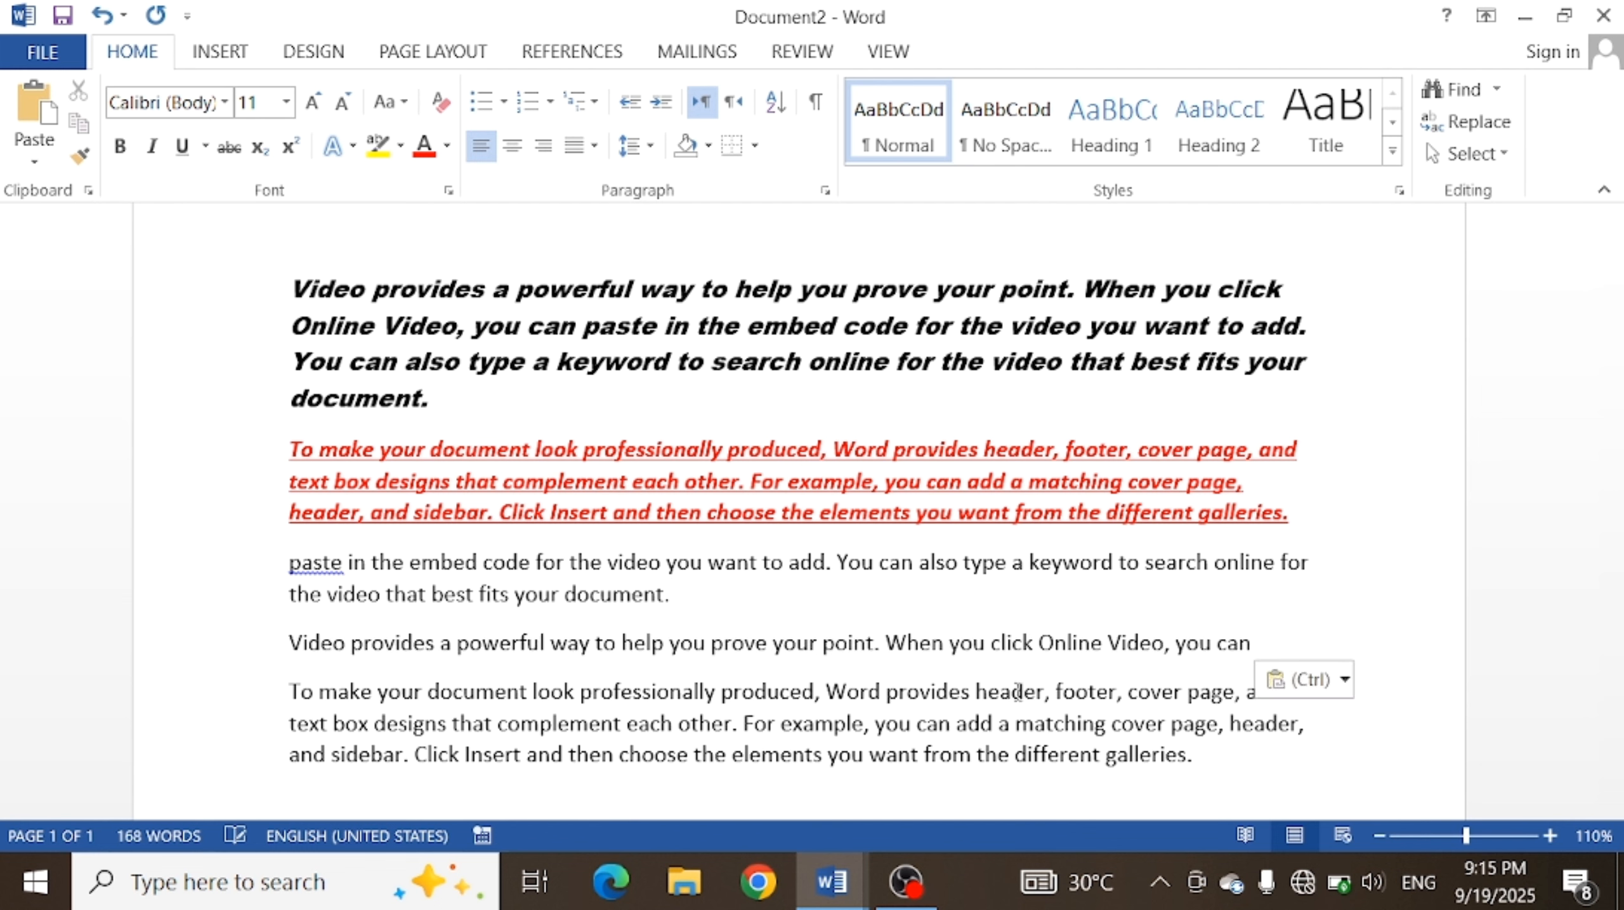
key(ctrl+v)
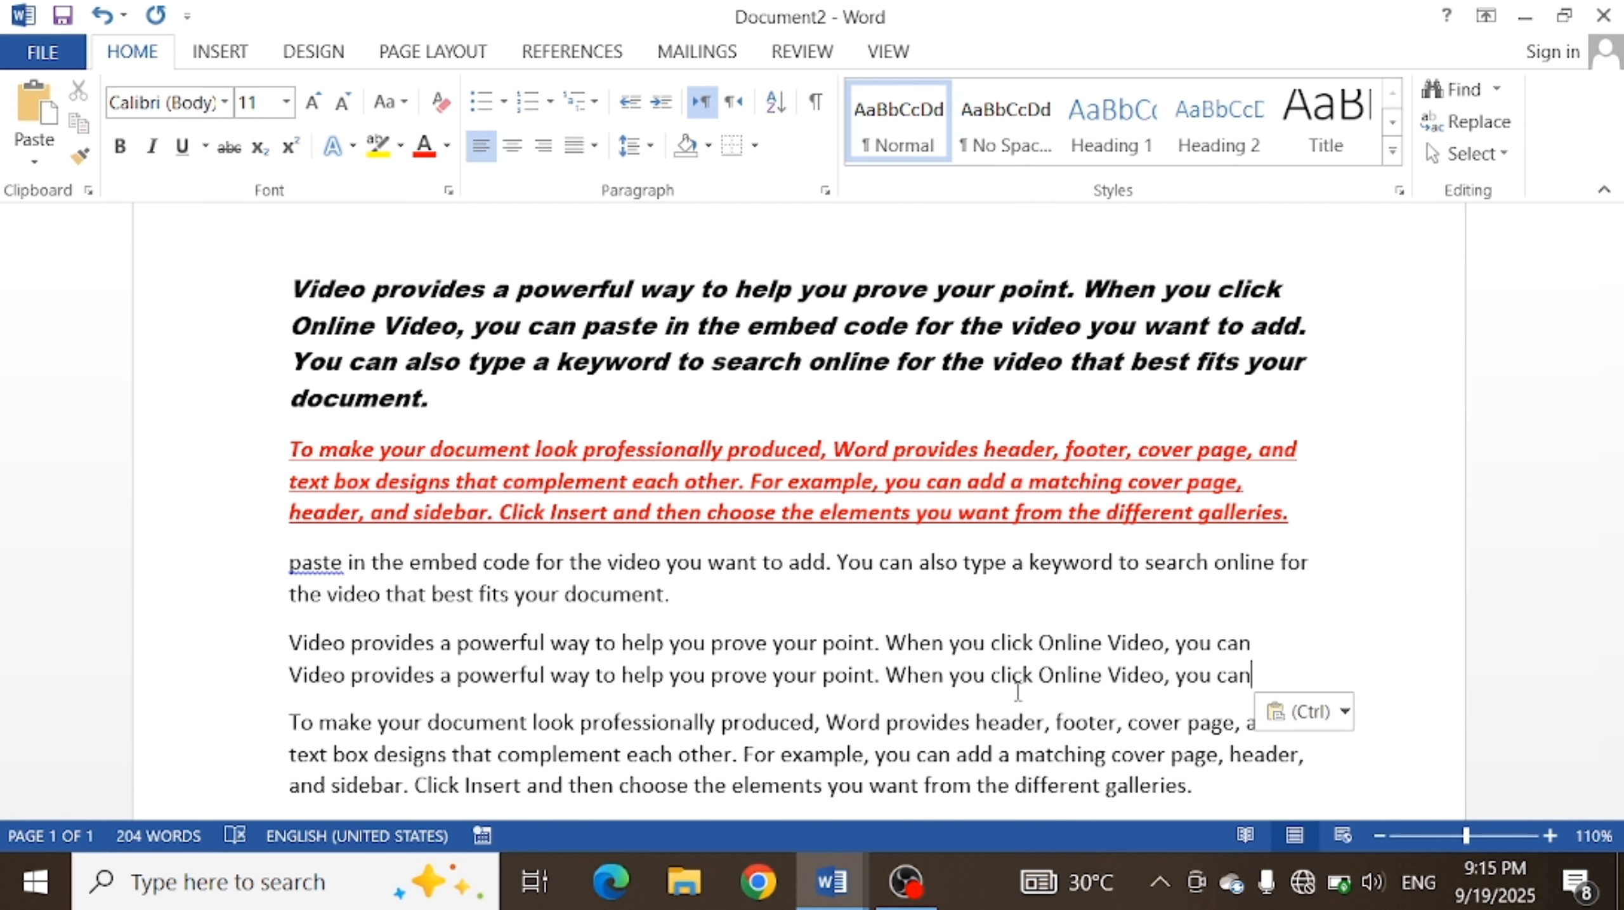
key(Down)
key(Down)
key(Down)
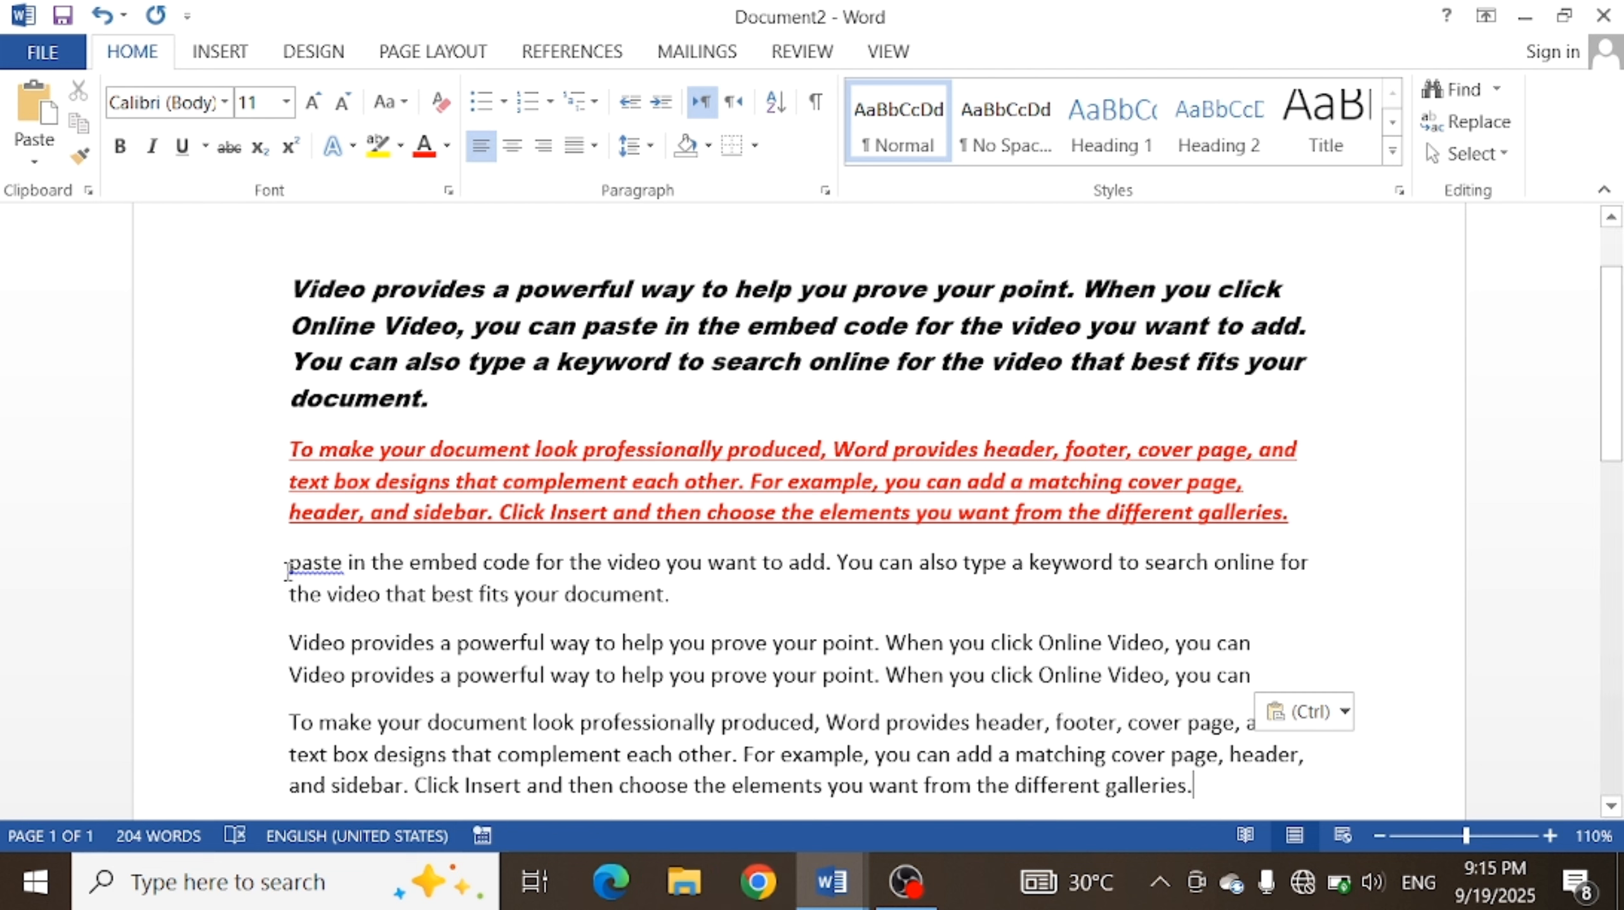
- Copy the third paragraph, beginning "paste in the embed code", and paste the copy at the end of the document
drag(287, 569, 1149, 608)
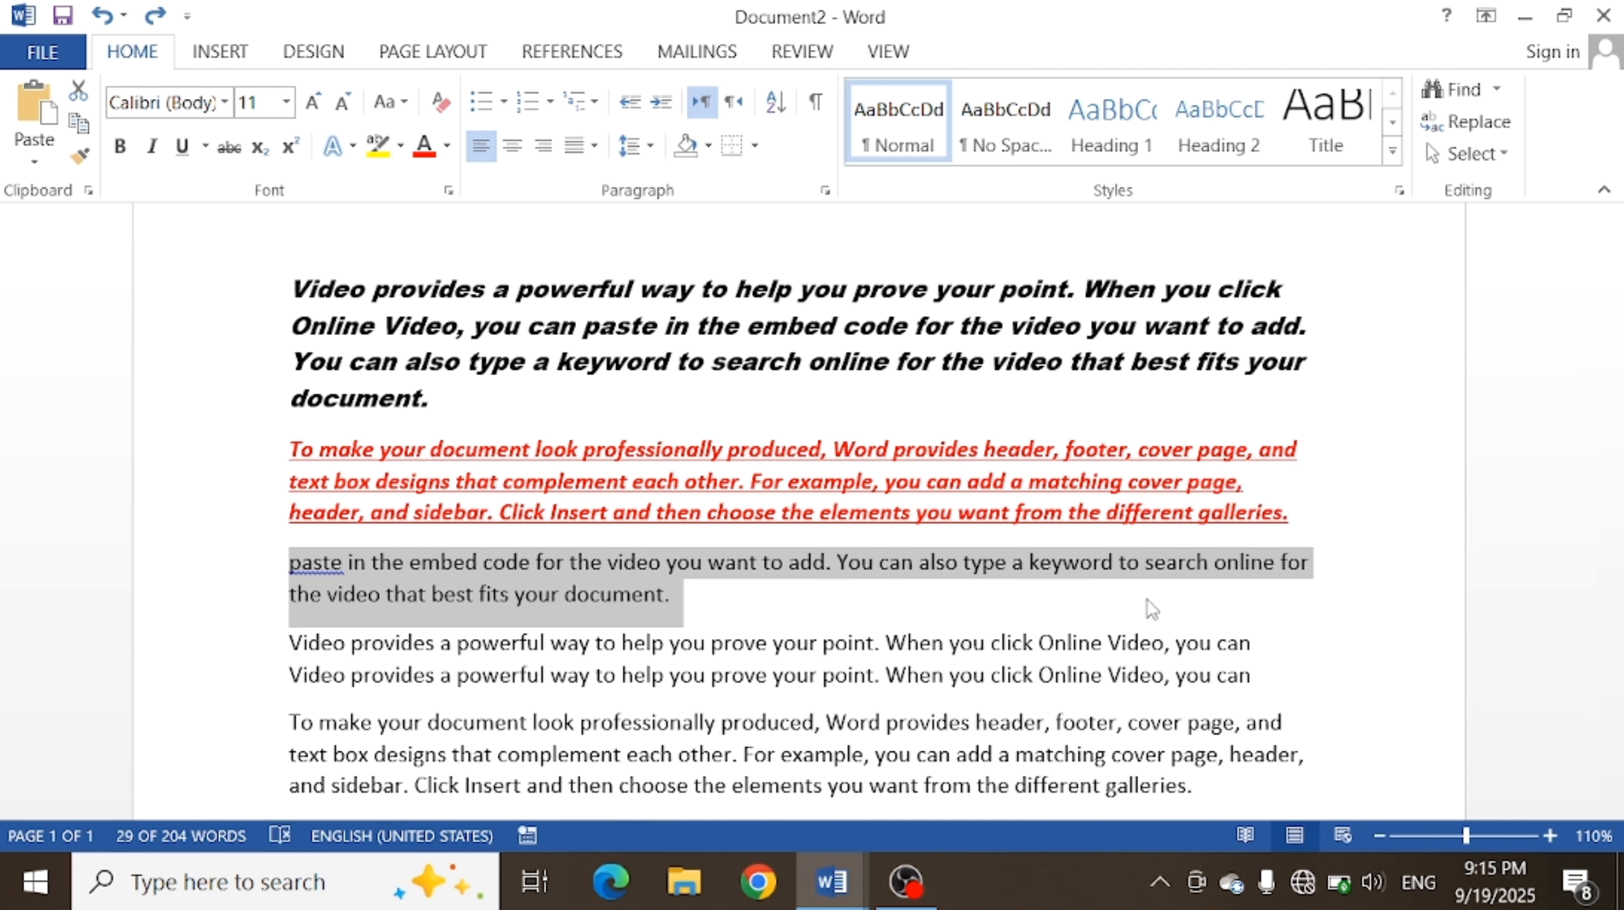
click(88, 130)
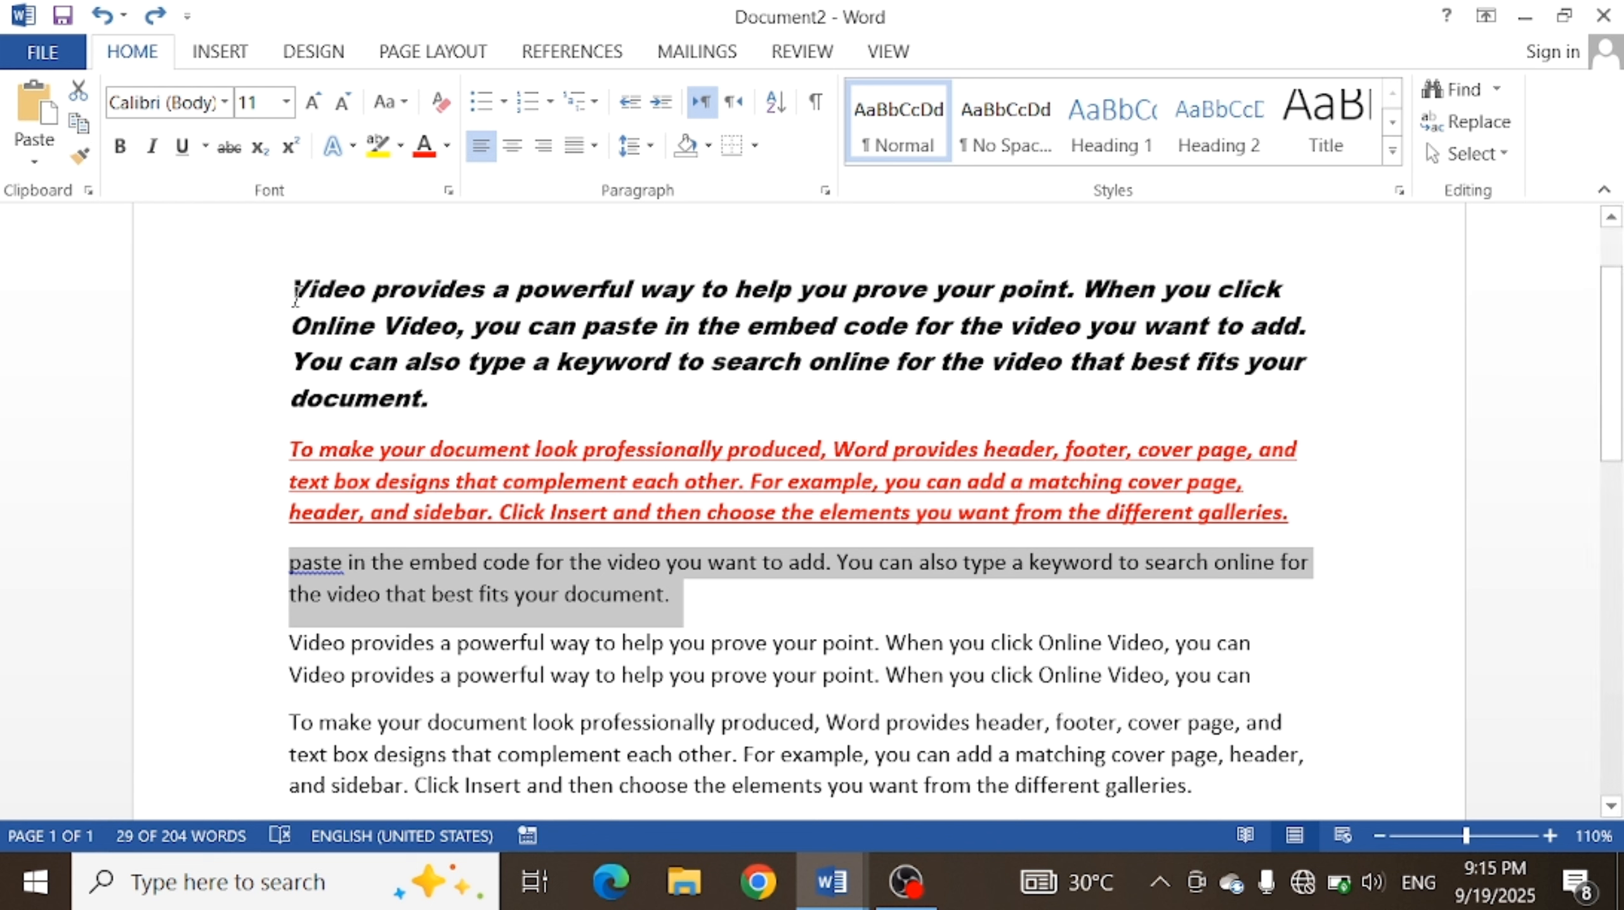
click(301, 257)
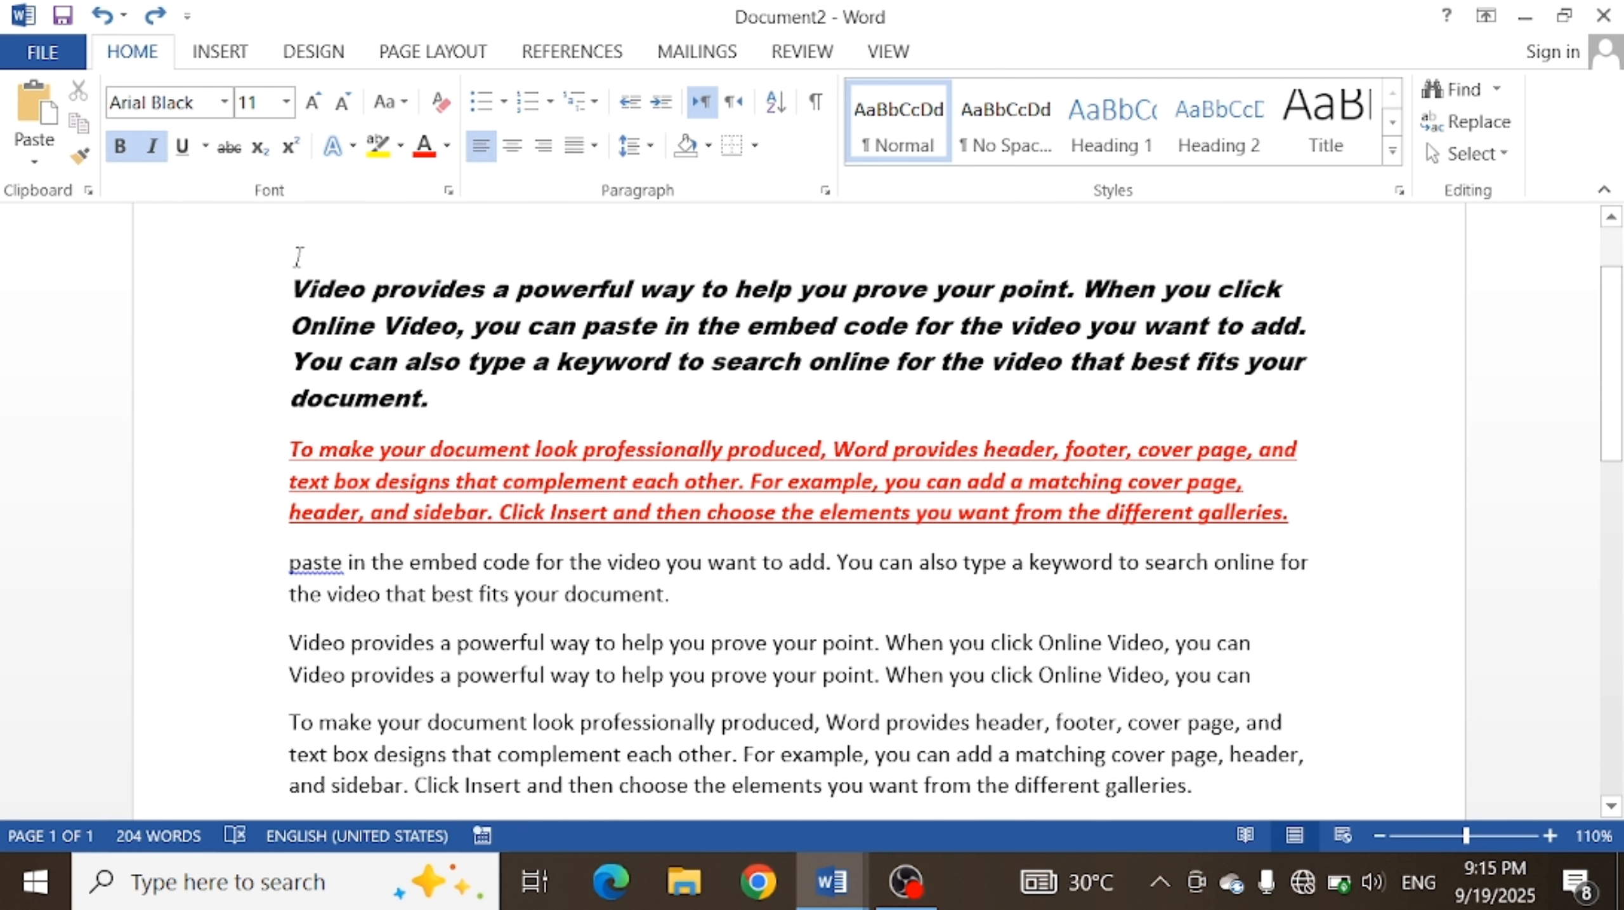
key(ctrl+End)
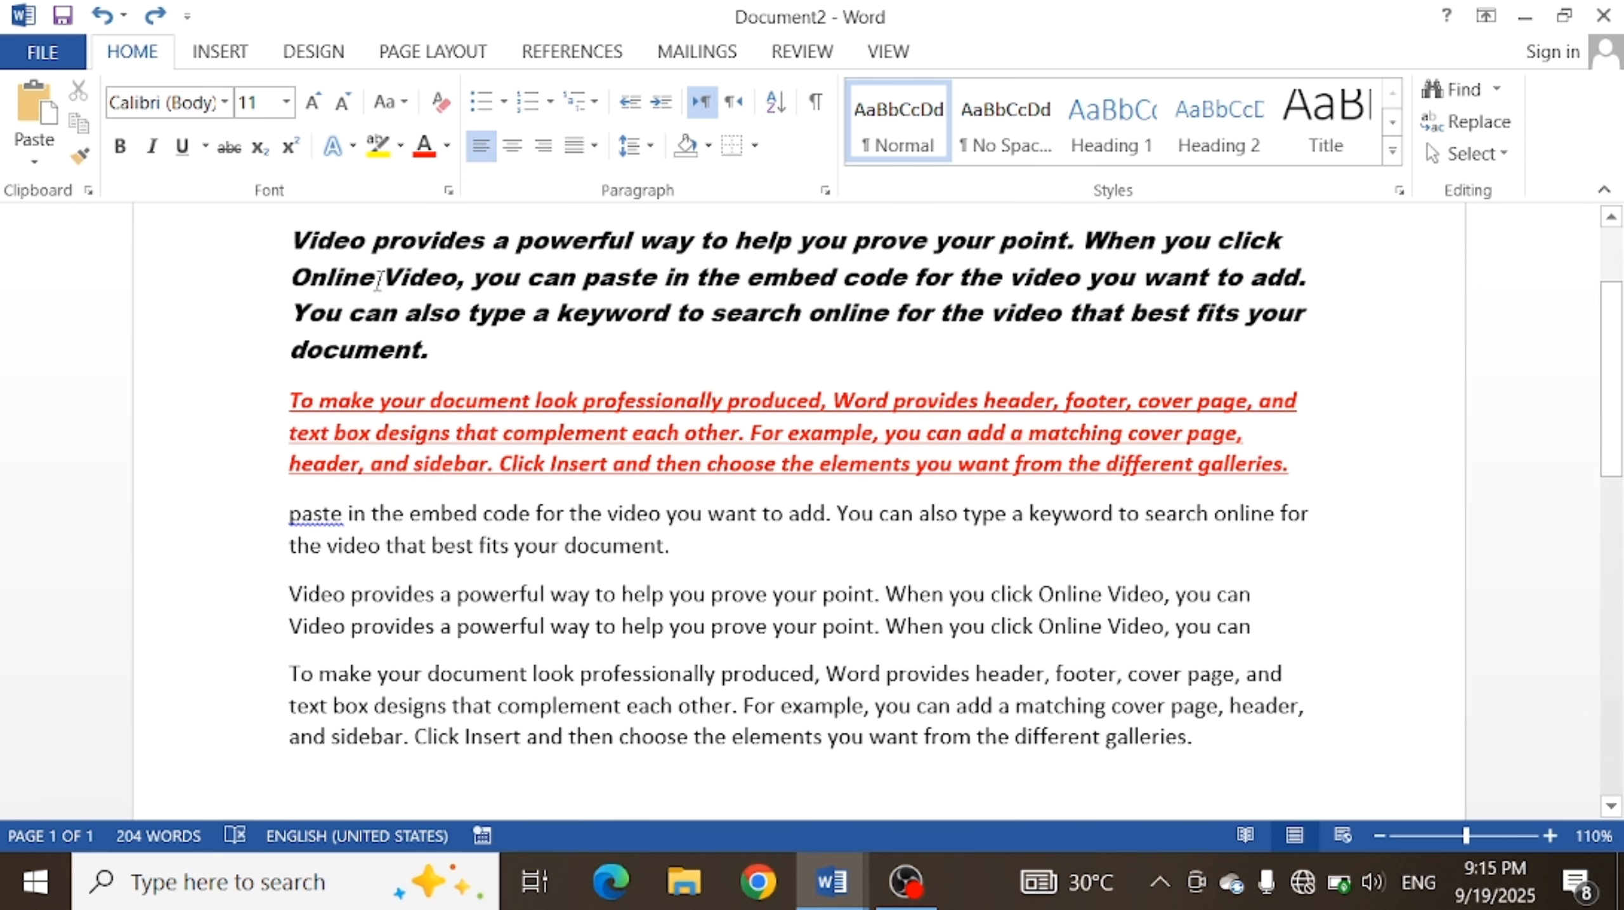
key(ctrl+v)
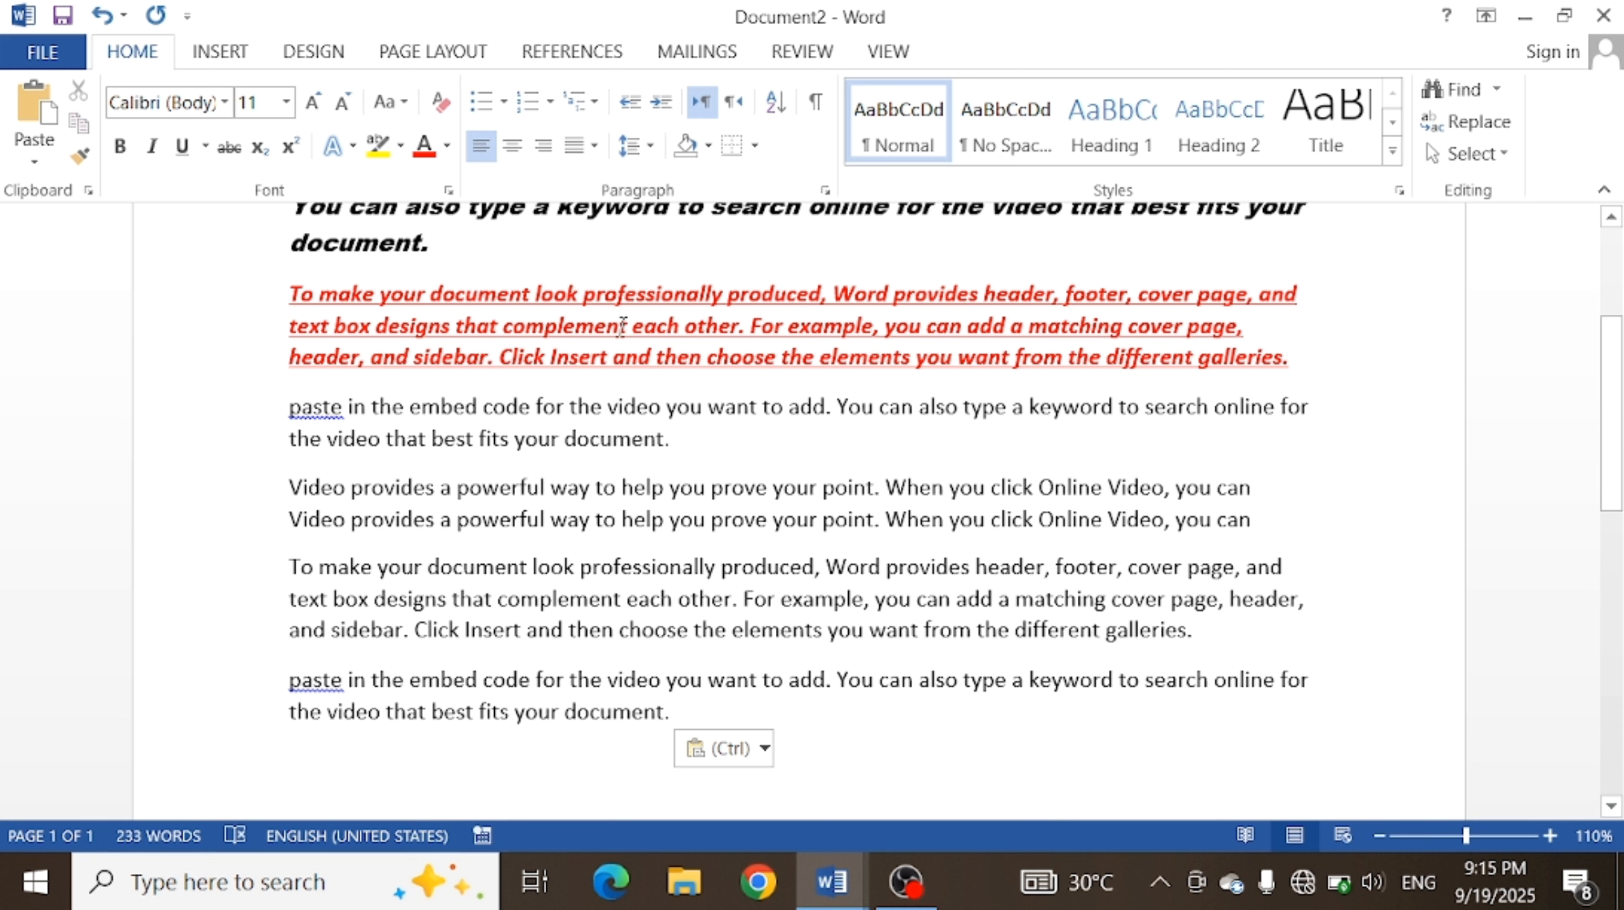
click(388, 727)
click(411, 764)
- Apply the red underlined paragraph's formatting to the first "Video provides a powerful way" line of the fourth paragraph with Format Painter
click(66, 161)
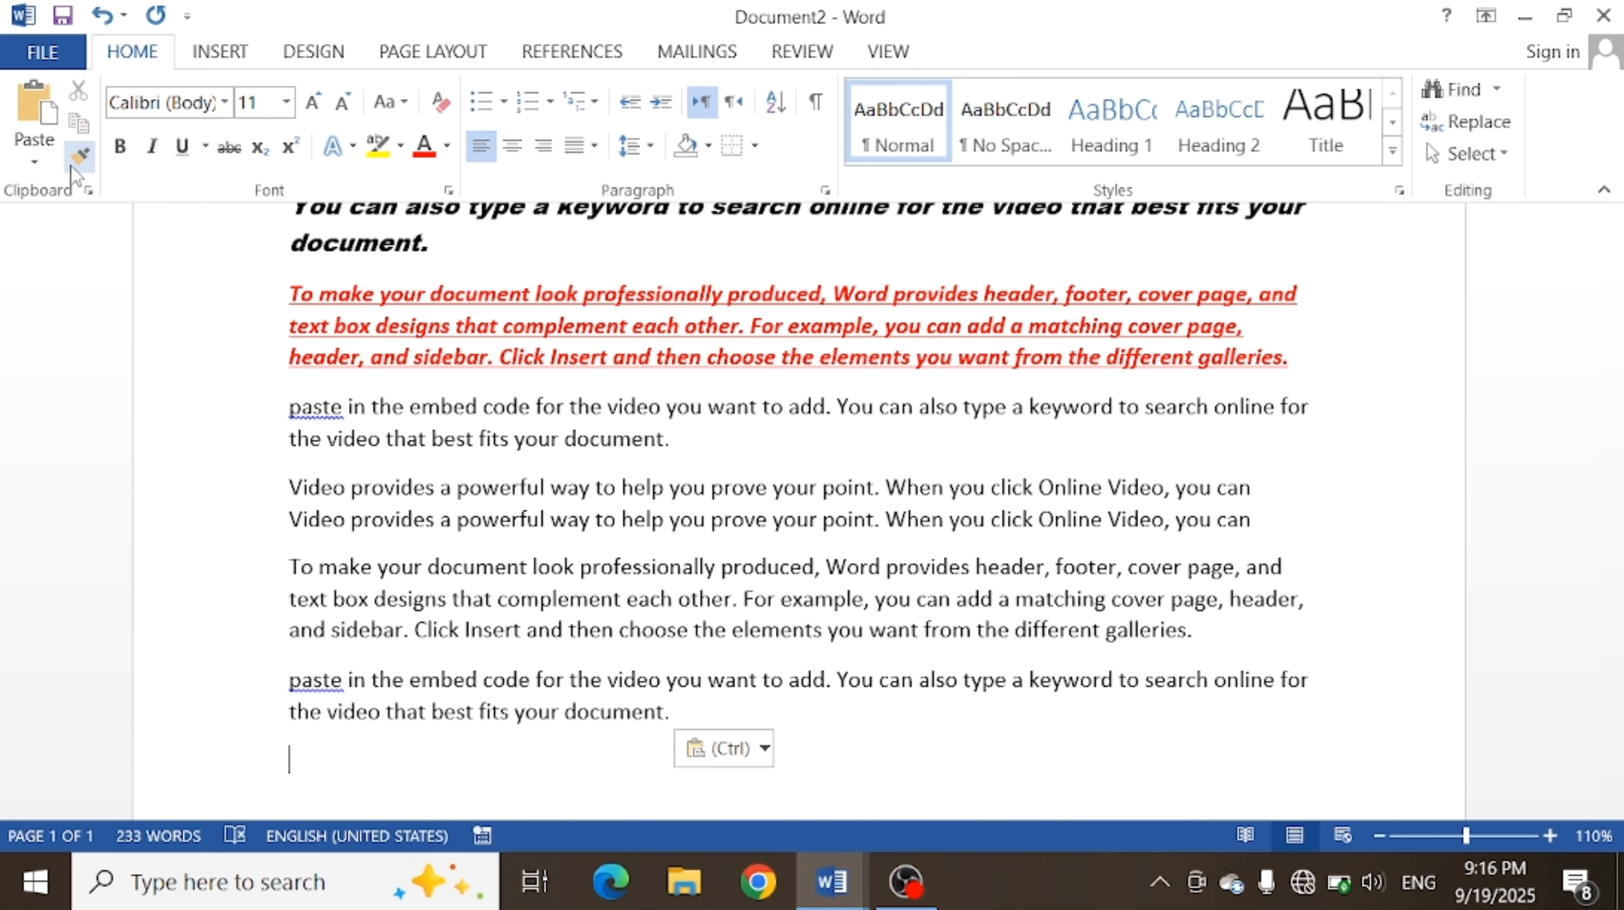
click(290, 296)
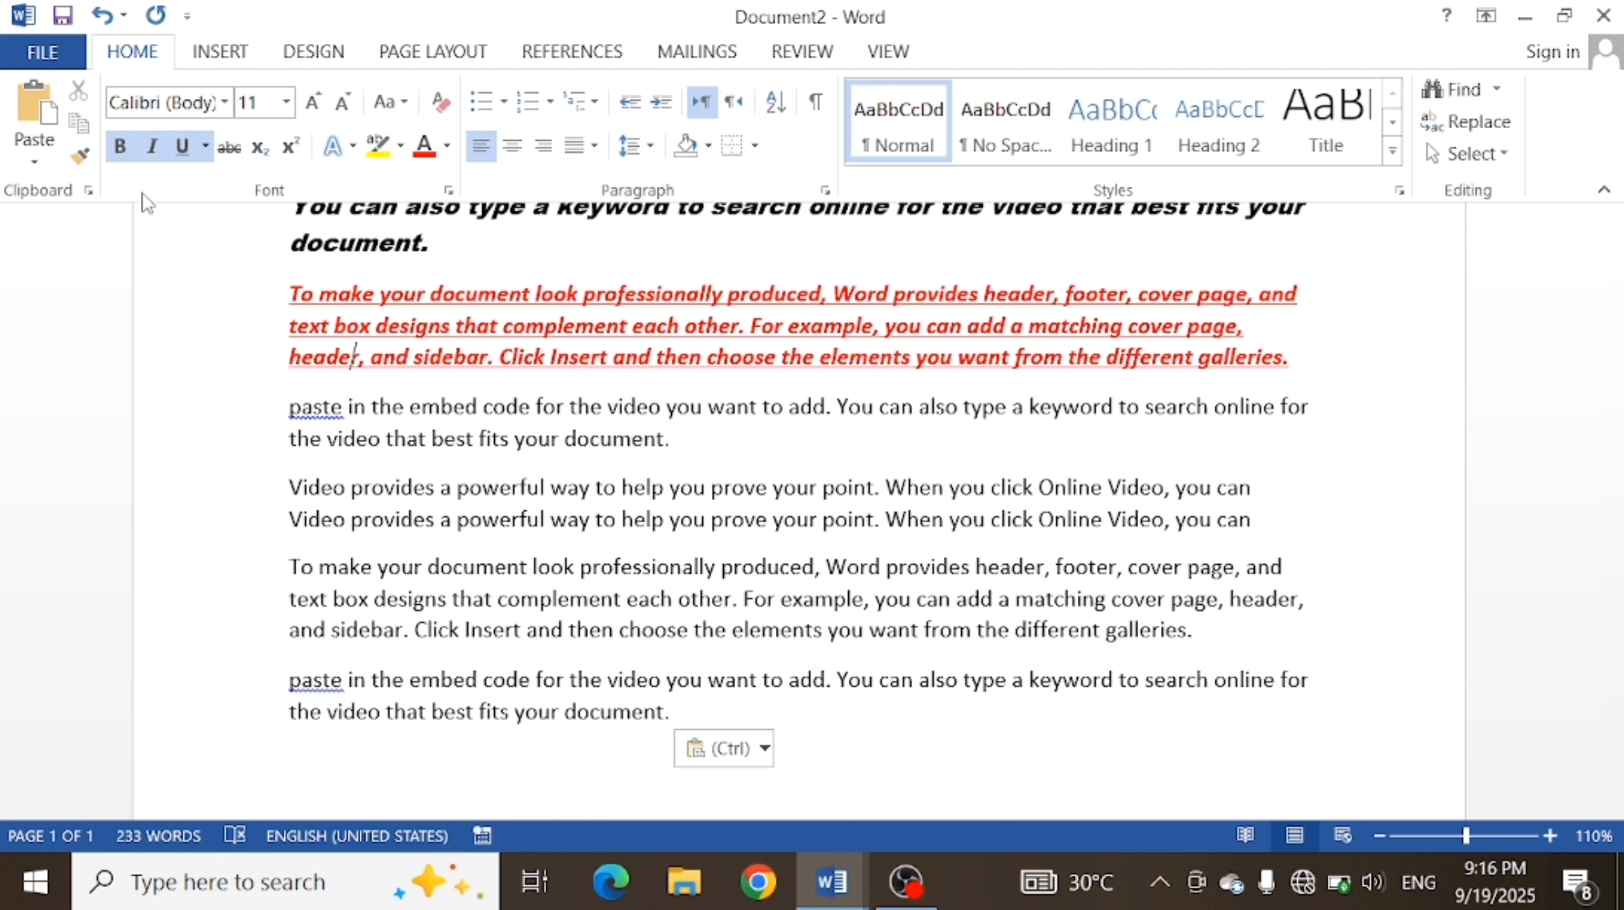
key(shift+Right)
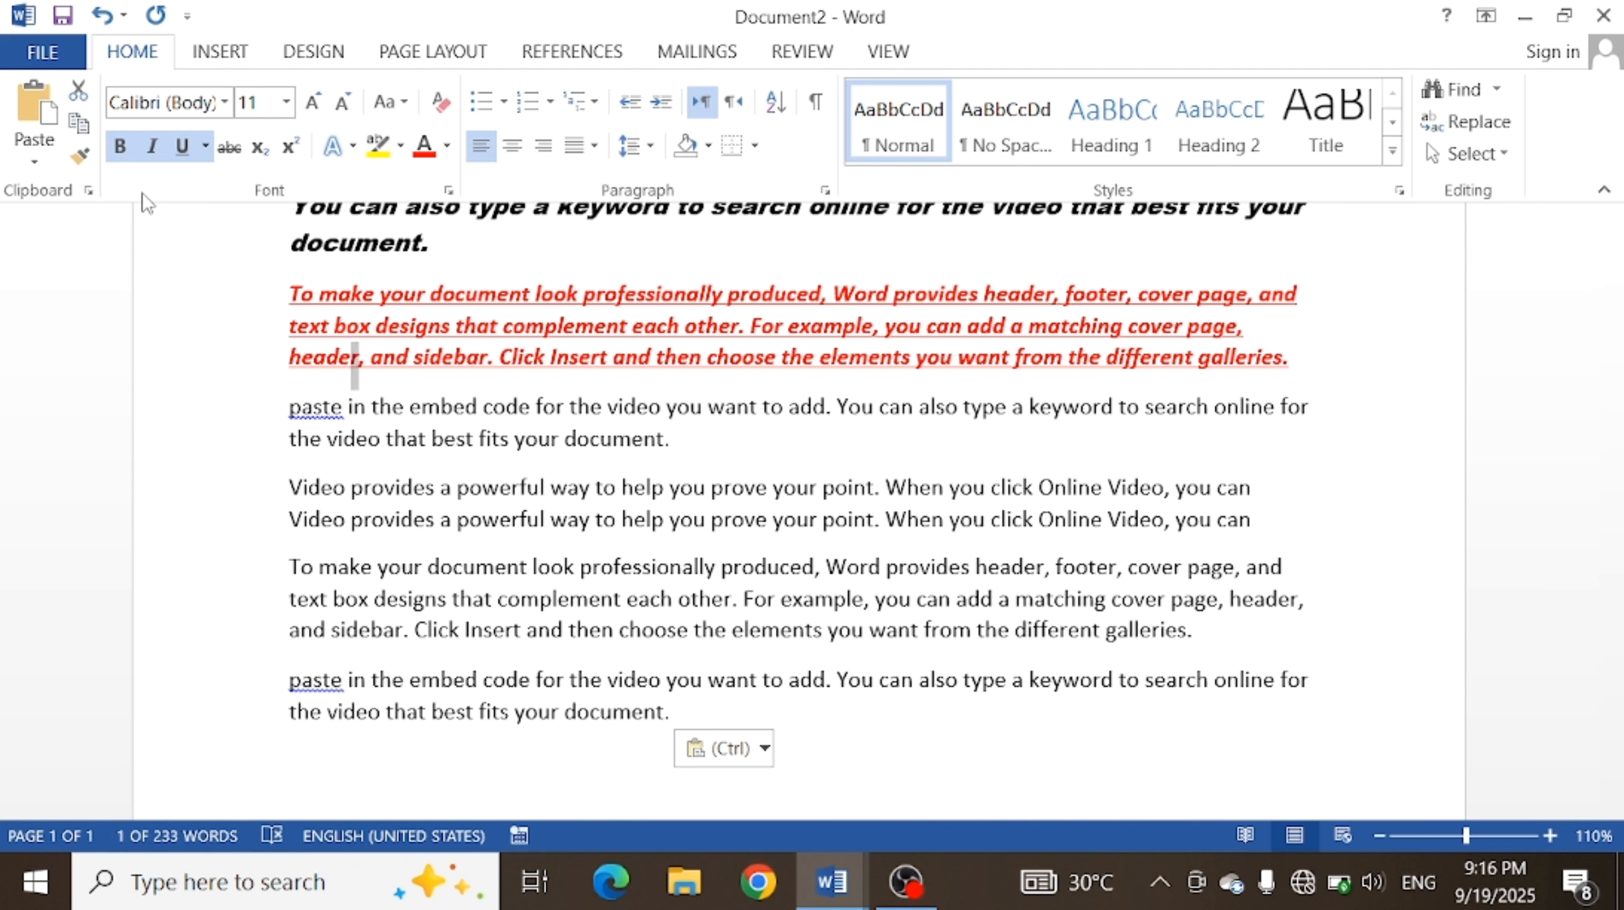
click(81, 158)
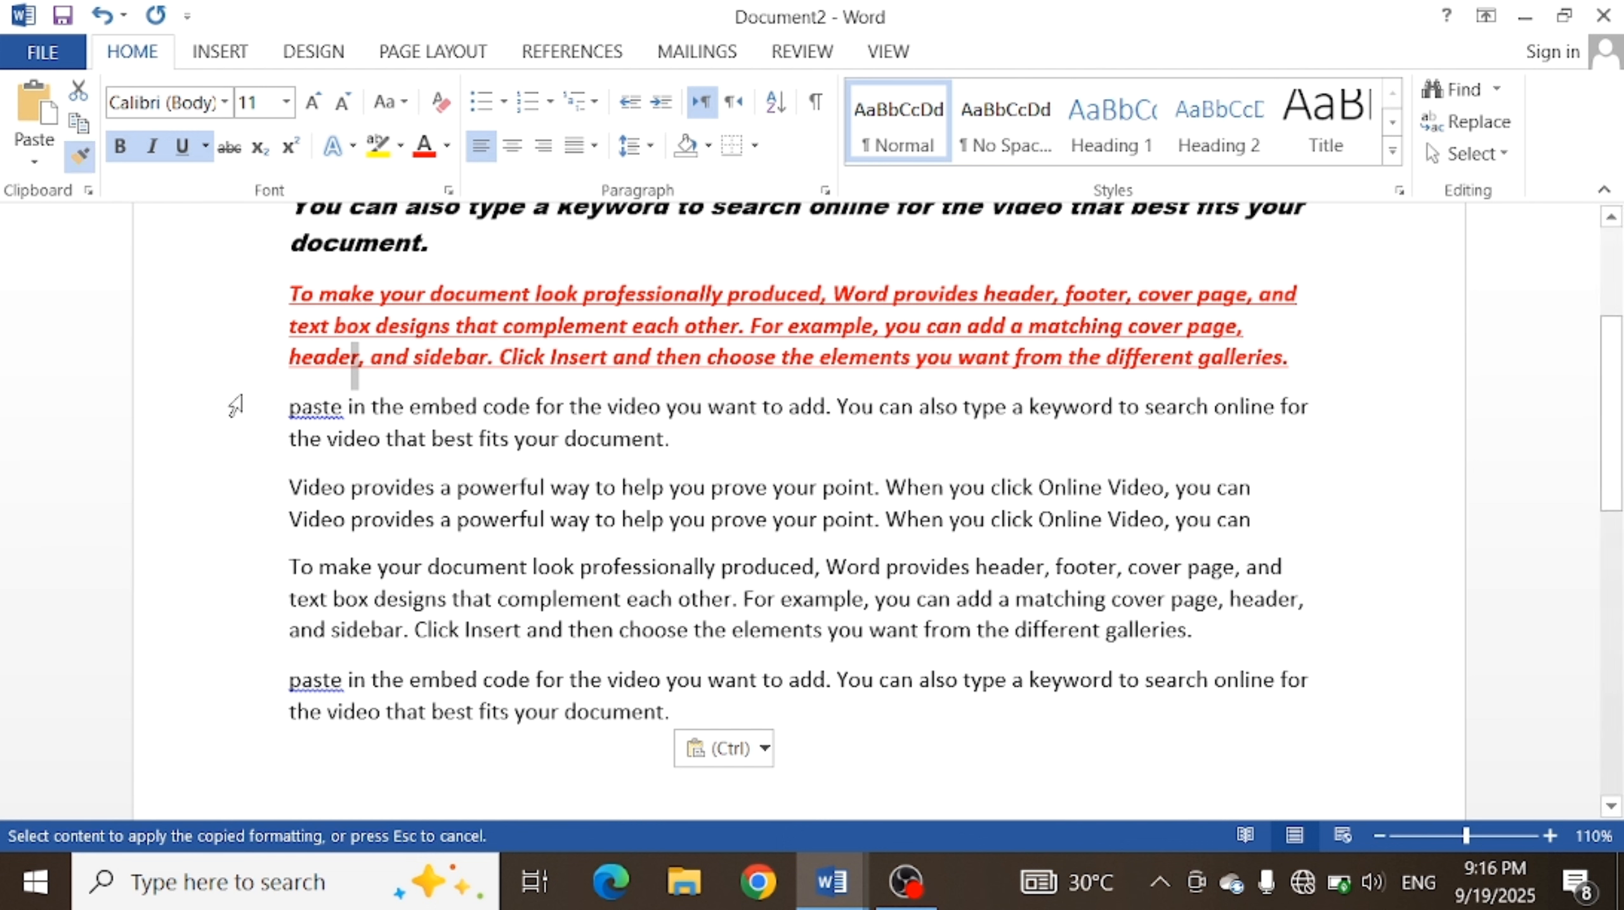
click(290, 489)
mouse_move(287, 489)
mouse_down()
mouse_move(439, 521)
mouse_move(623, 475)
mouse_move(1261, 490)
mouse_up()
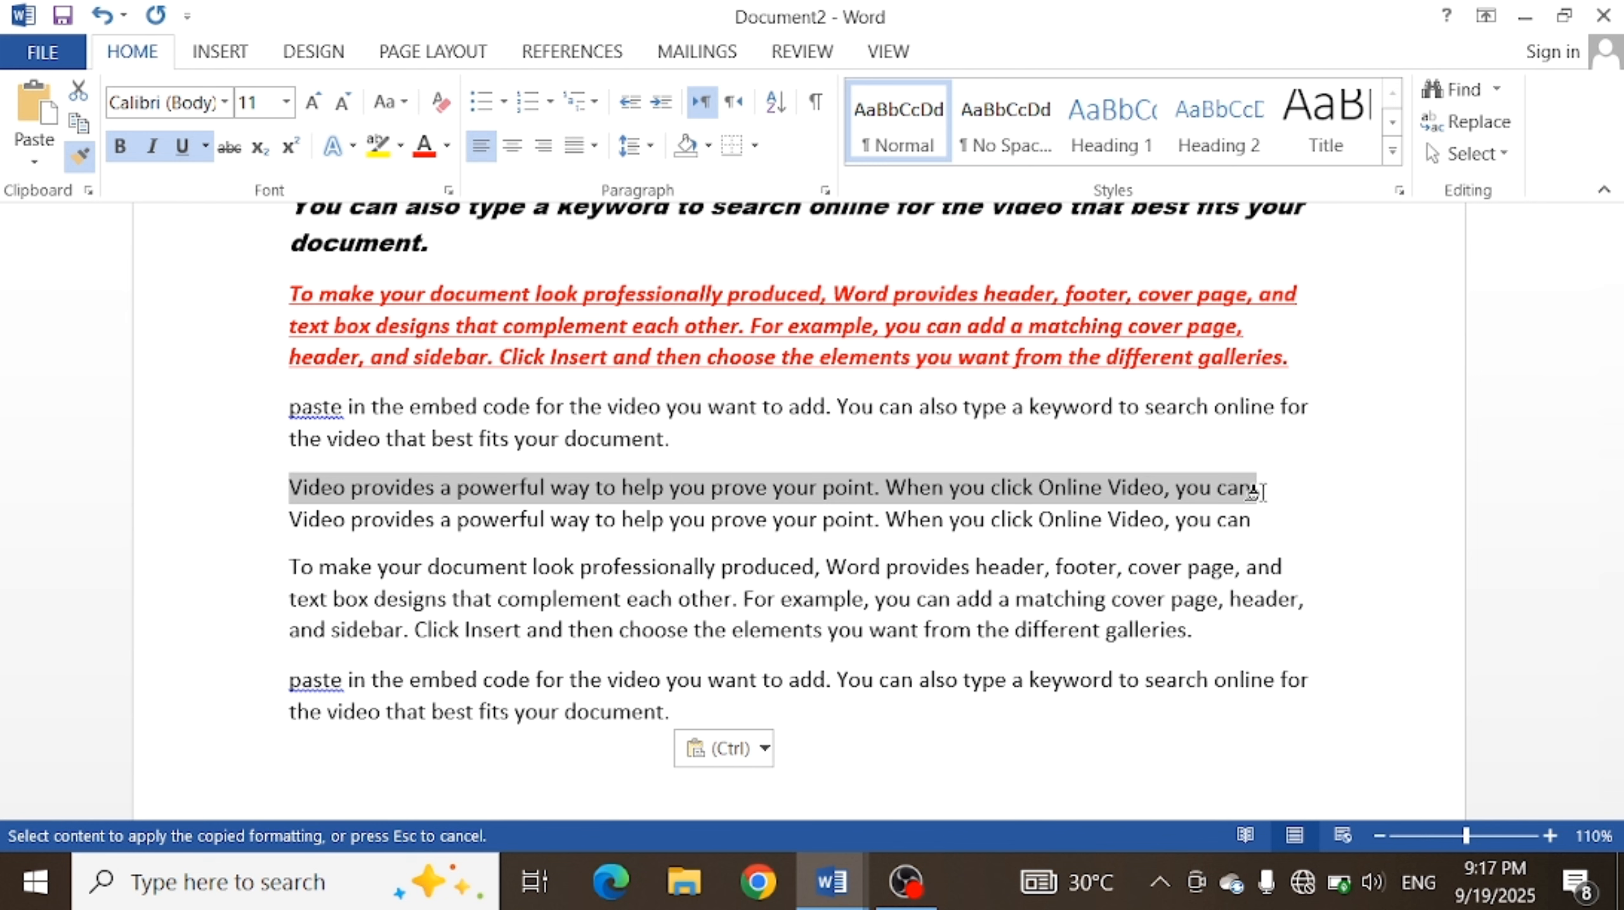
drag(1258, 490, 1258, 490)
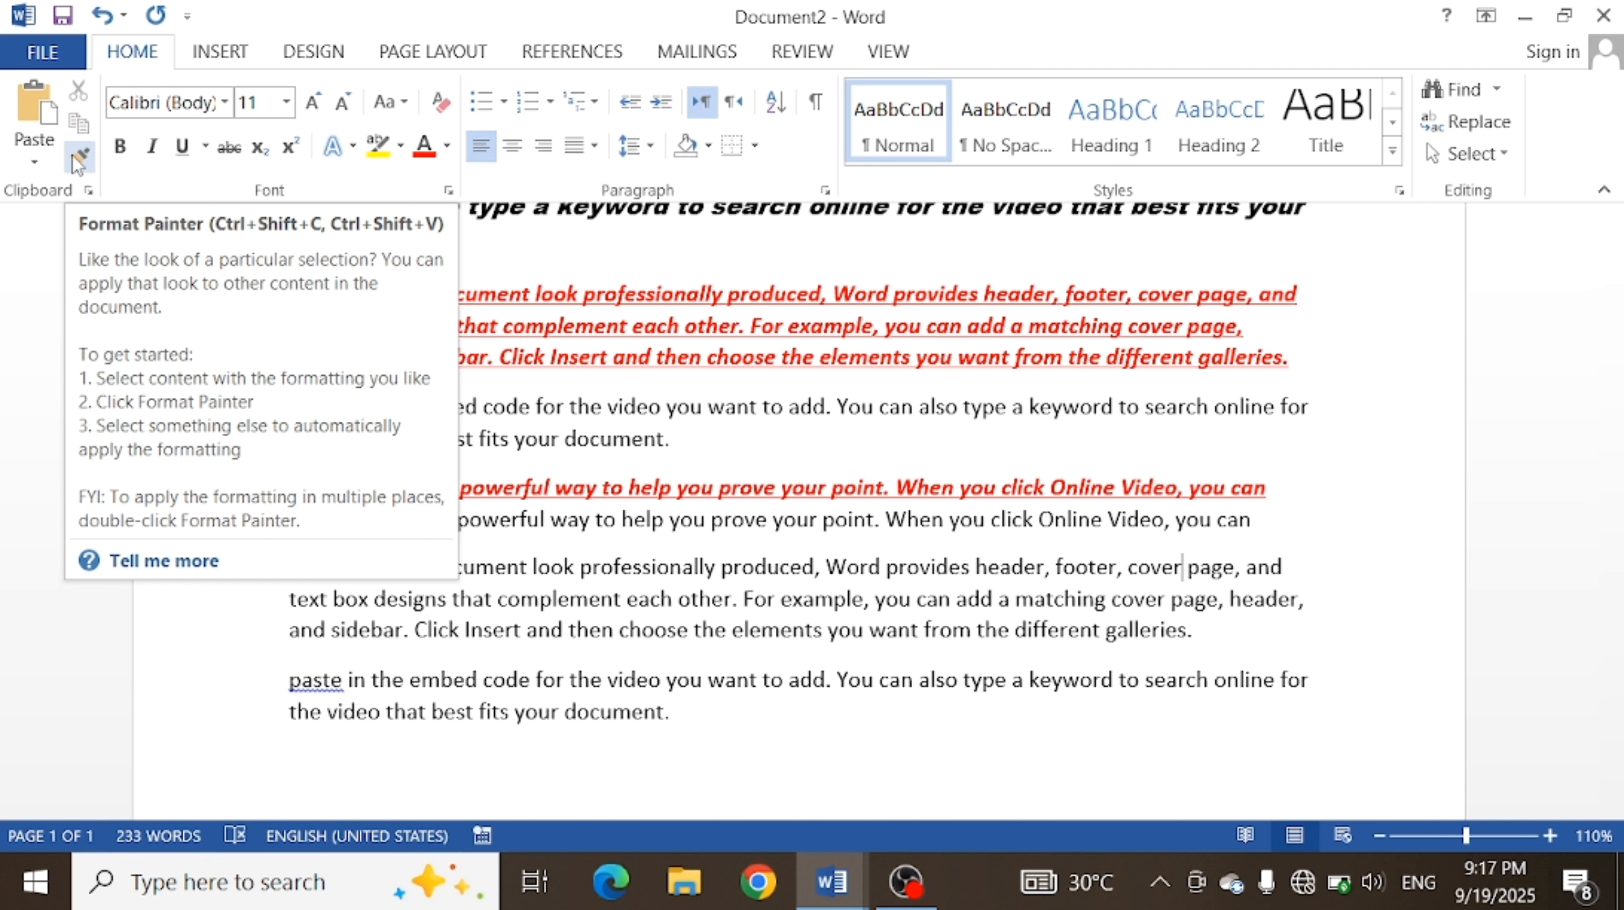
click(627, 579)
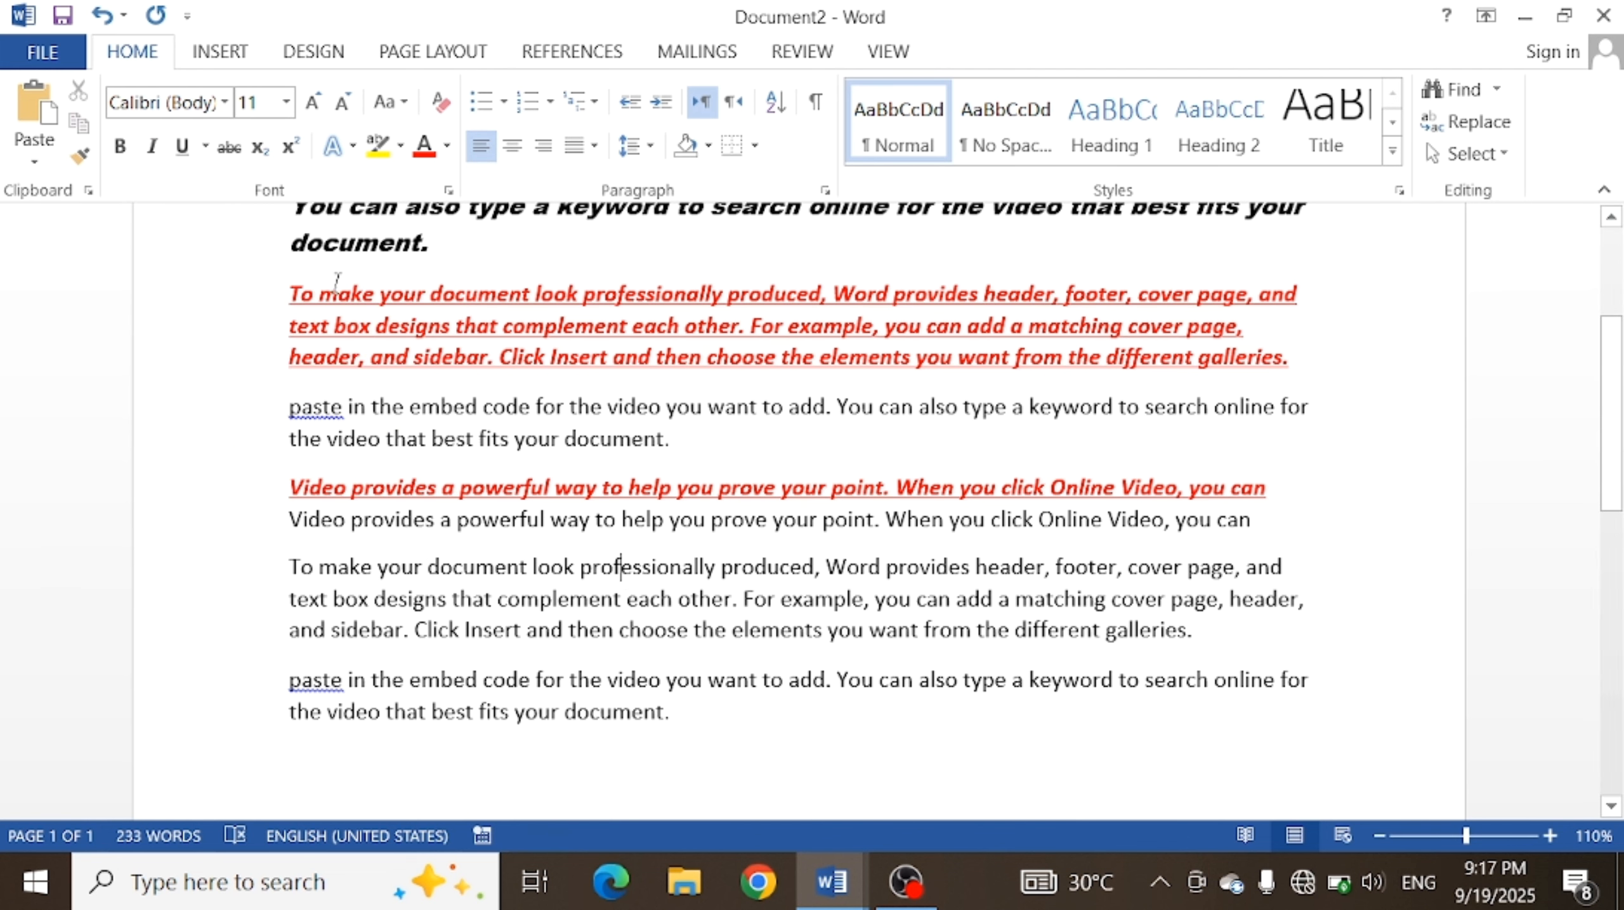
click(287, 489)
drag(286, 492, 310, 501)
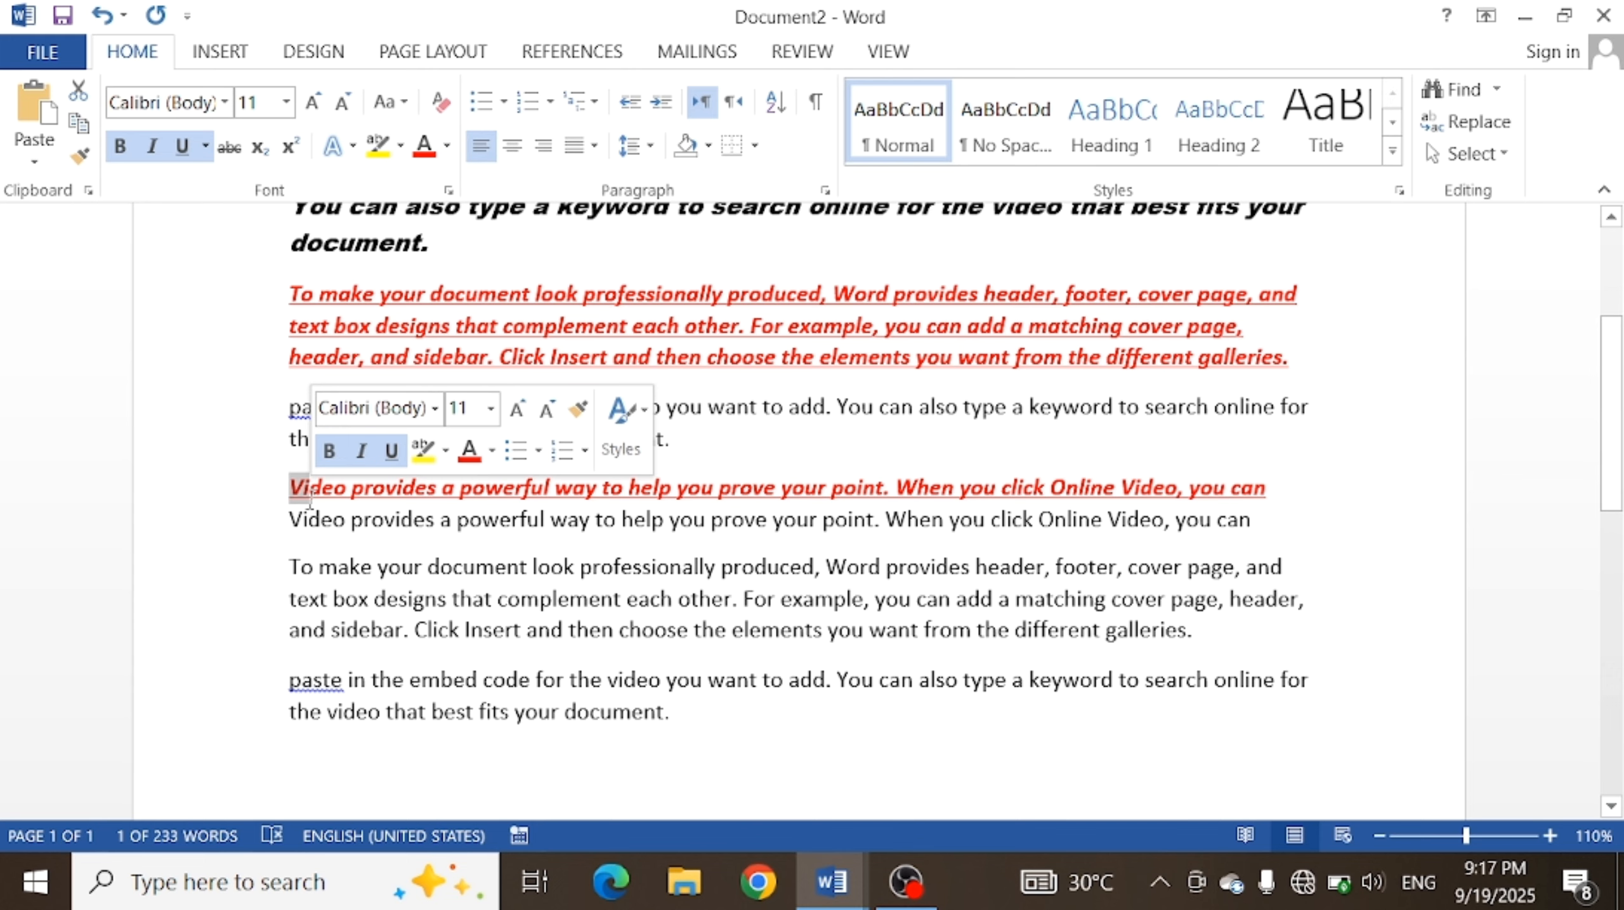
key(Print)
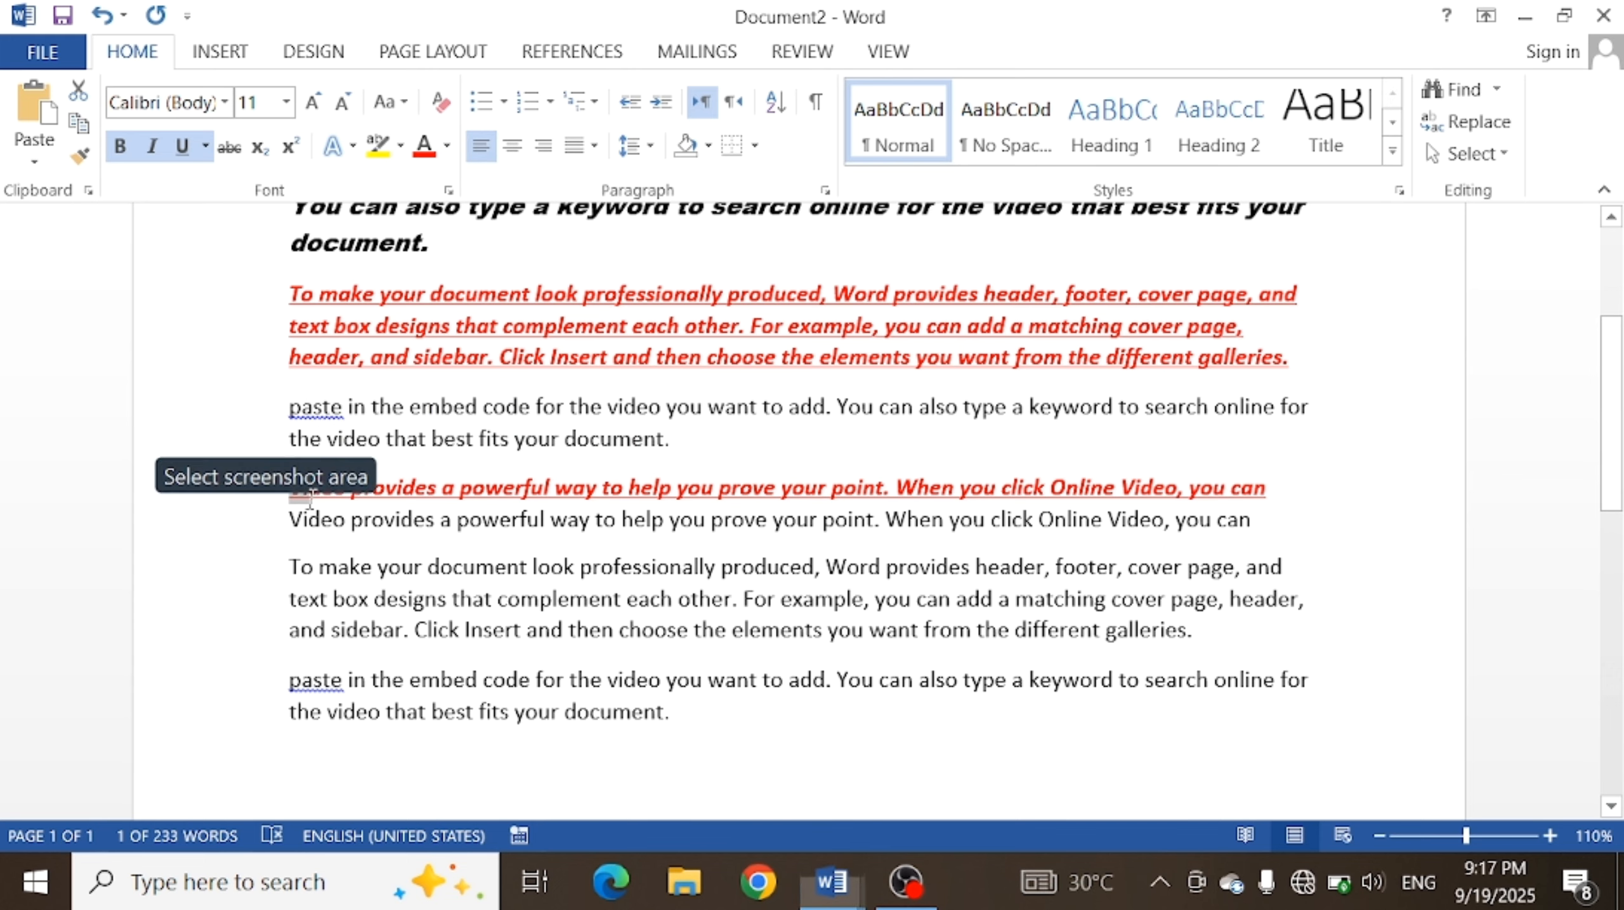
click(314, 509)
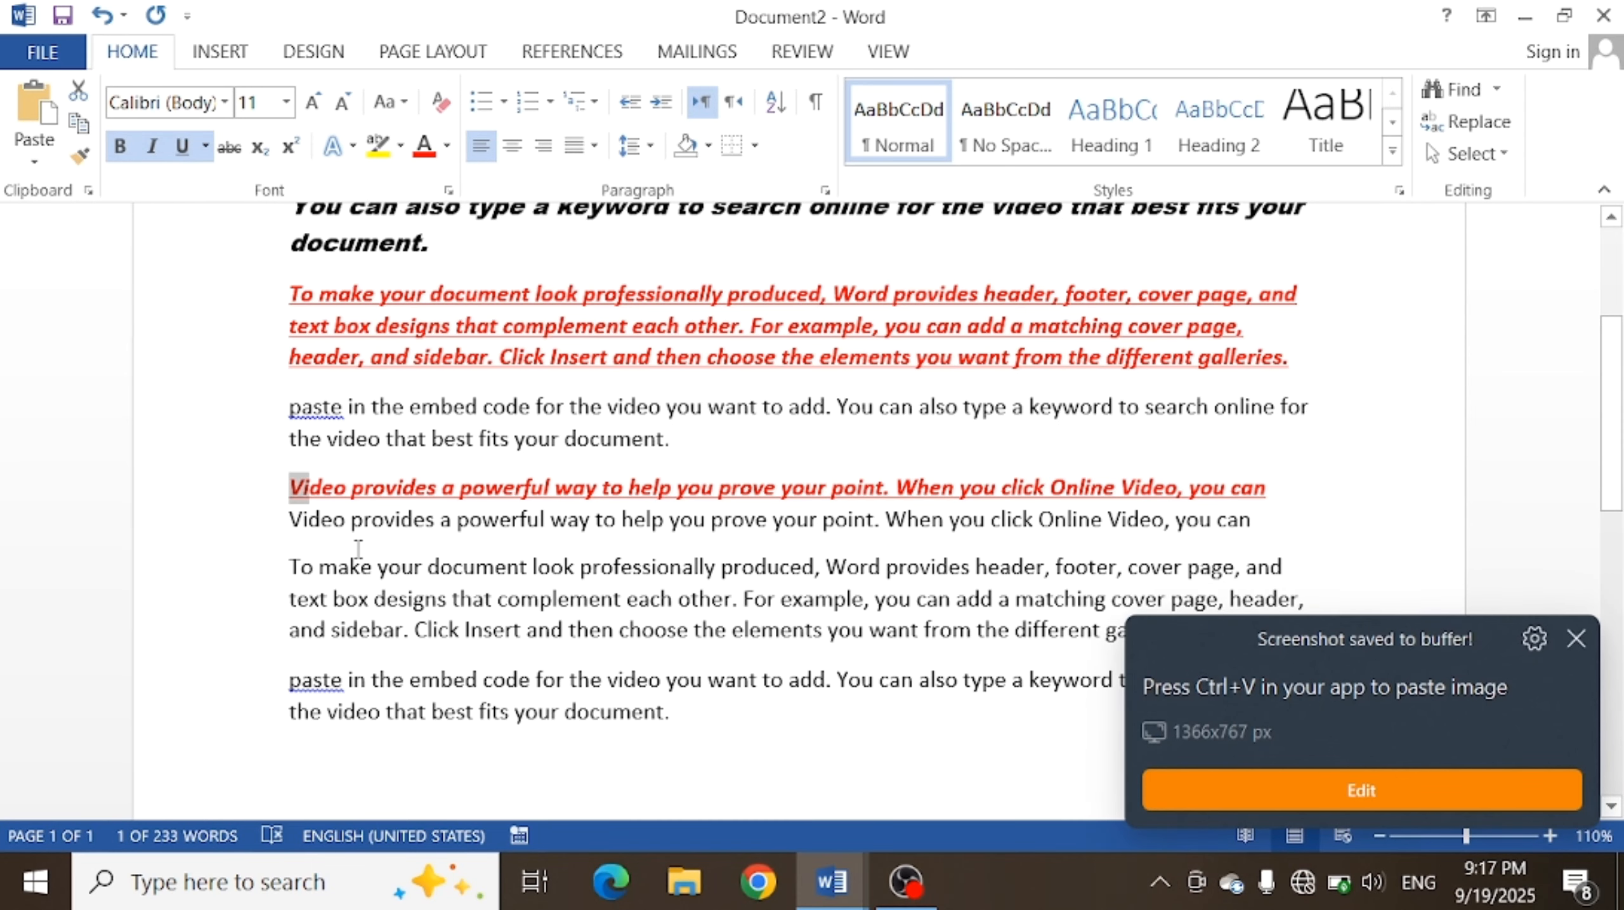
click(322, 566)
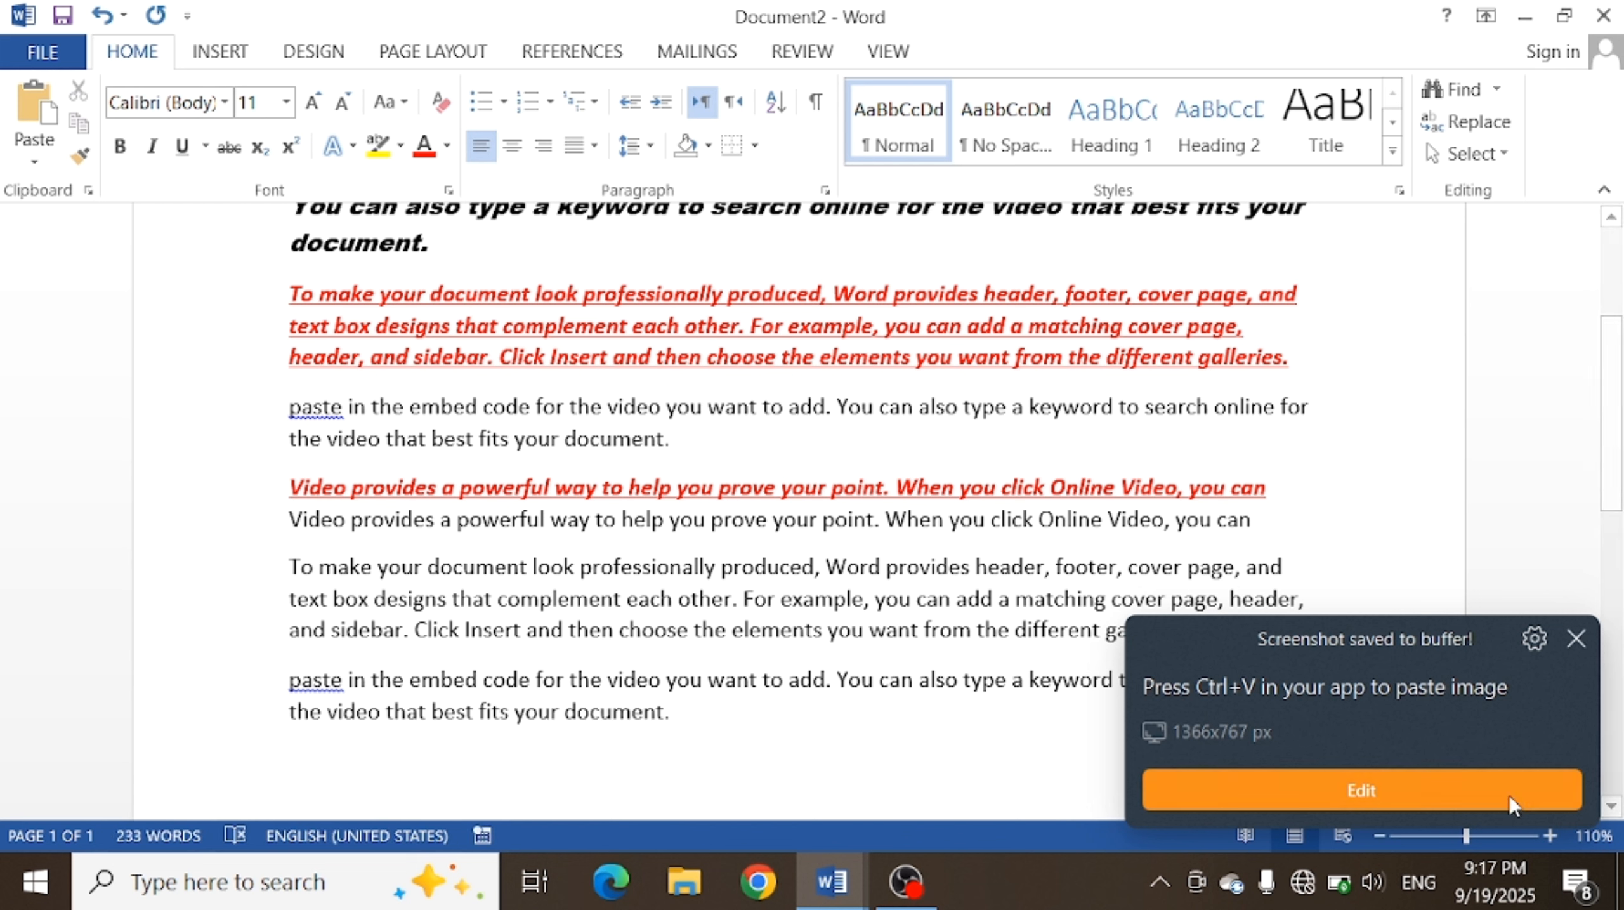
click(1579, 644)
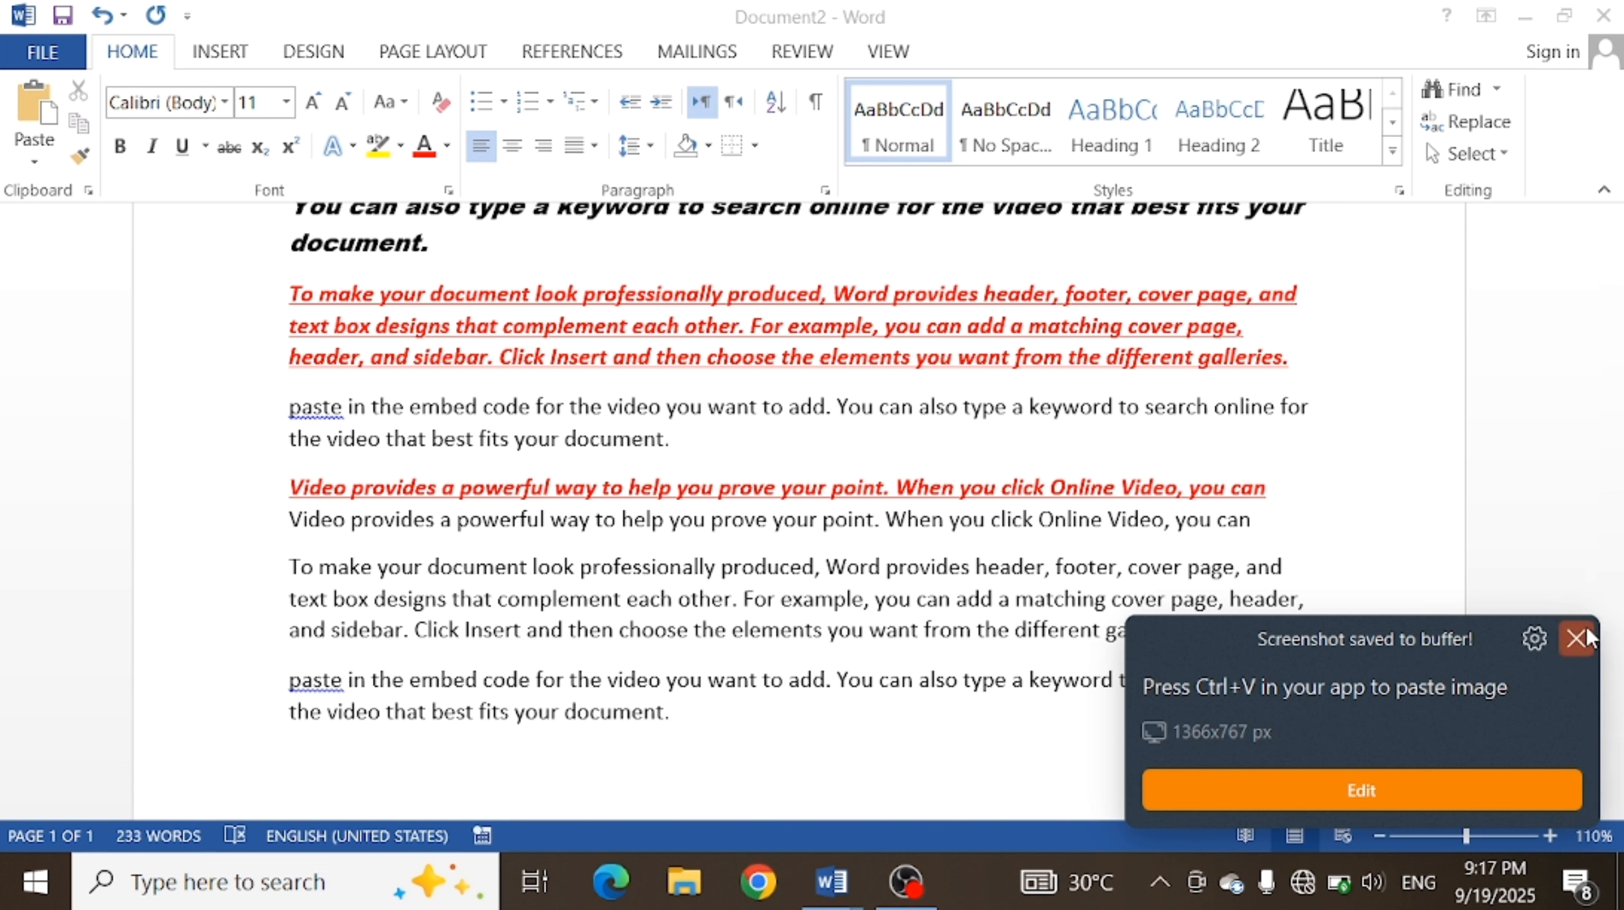
click(1576, 637)
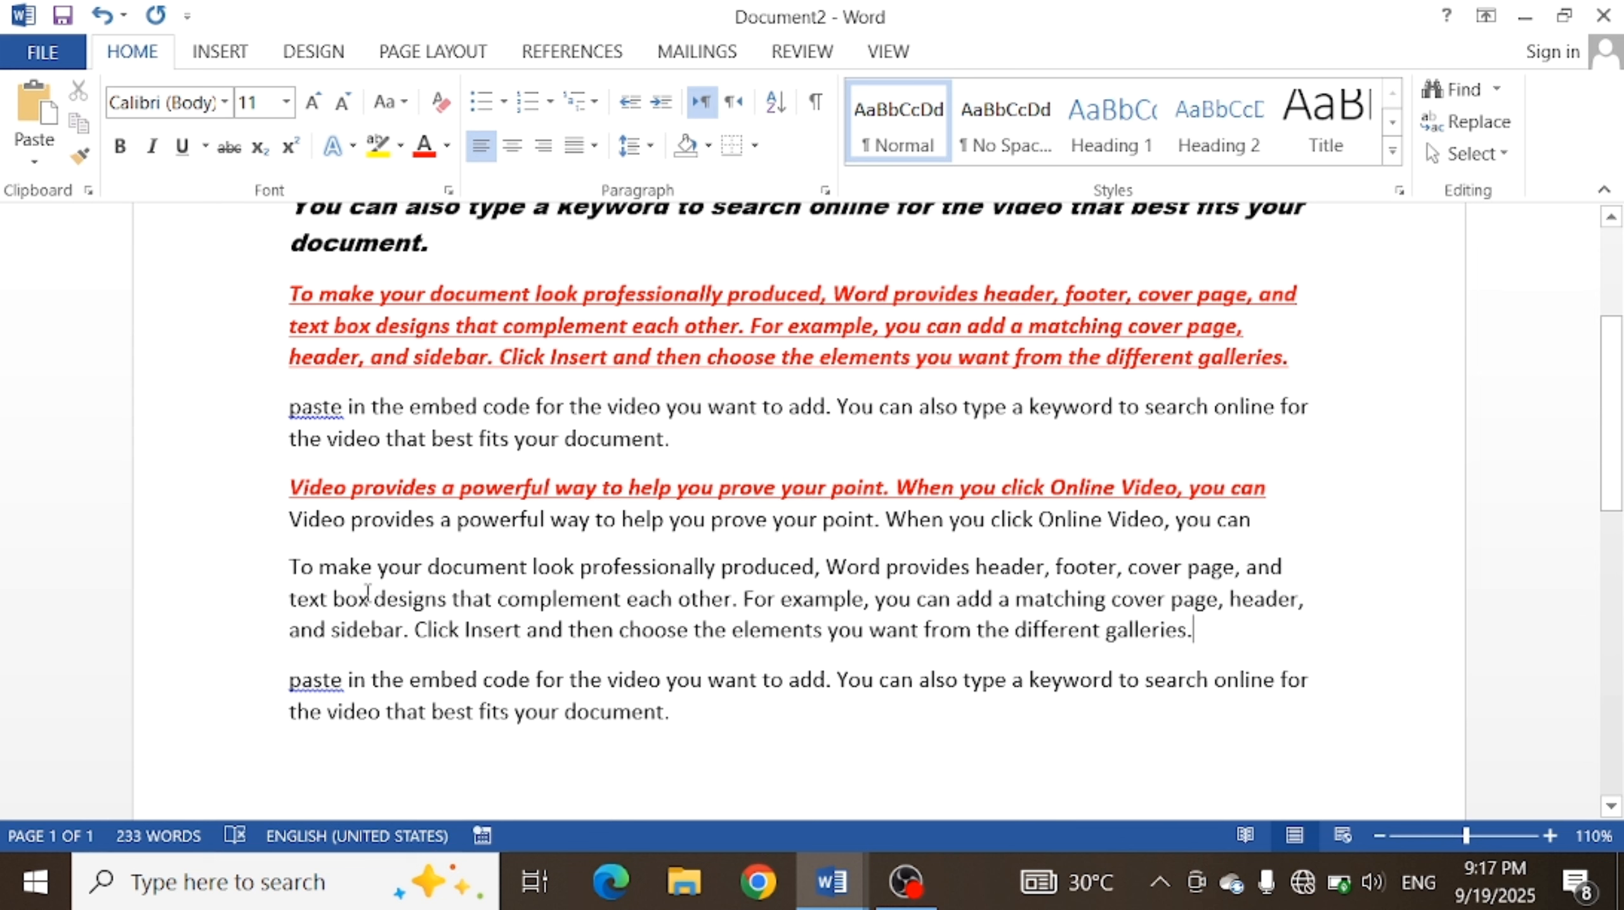
- Select "To make your document" at the start of the fifth paragraph and paste the copied red, bold, italic, underlined formatting onto it
key(Left)
key(Left)
key(Up)
key(Left)
key(Left)
key(Left)
key(Left)
key(Left)
key(shift+Right)
key(shift+Right)
key(shift+Right)
key(shift+Right)
key(shift+Right)
key(shift+Right)
key(shift+Right)
key(shift+Right)
key(ctrl+shift+Right)
key(ctrl+shift+Right)
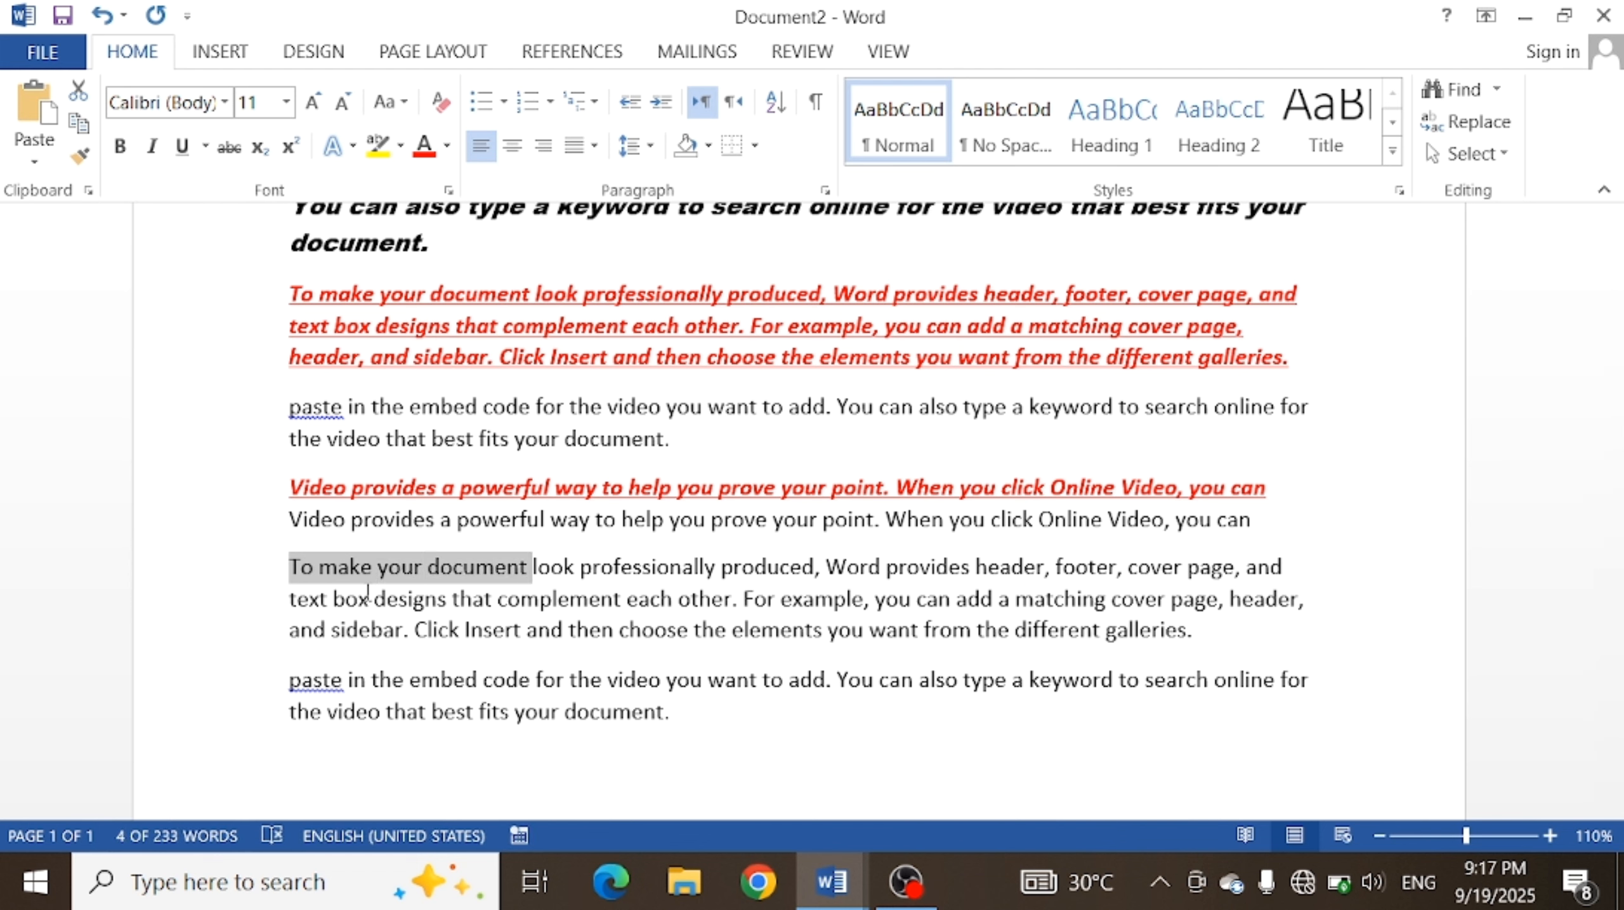
key(ctrl+shift+v)
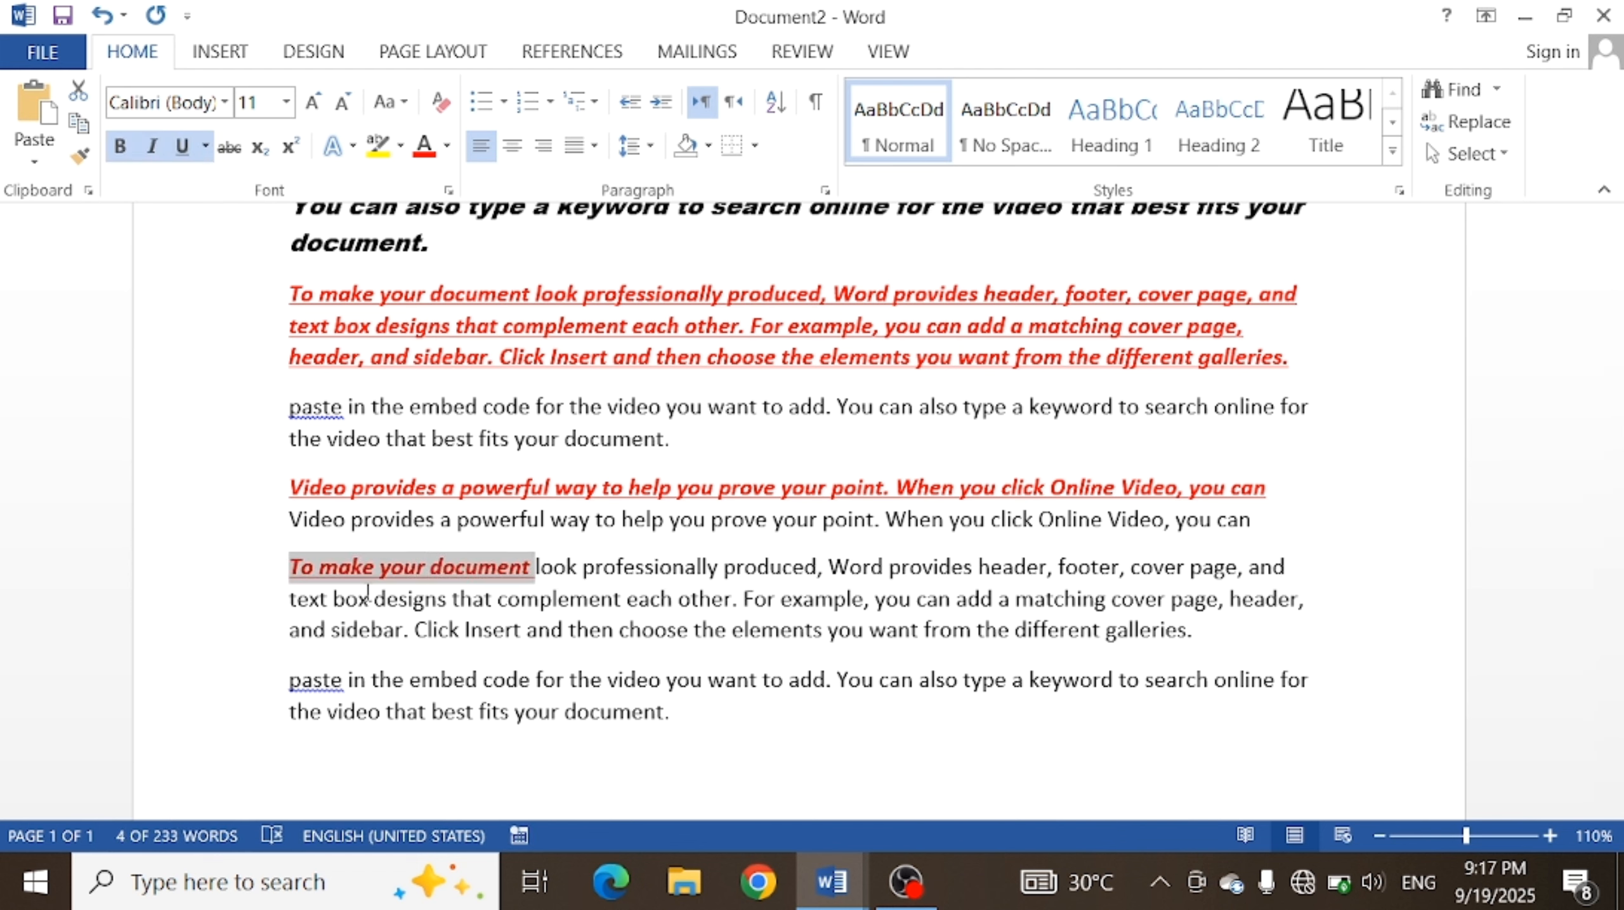